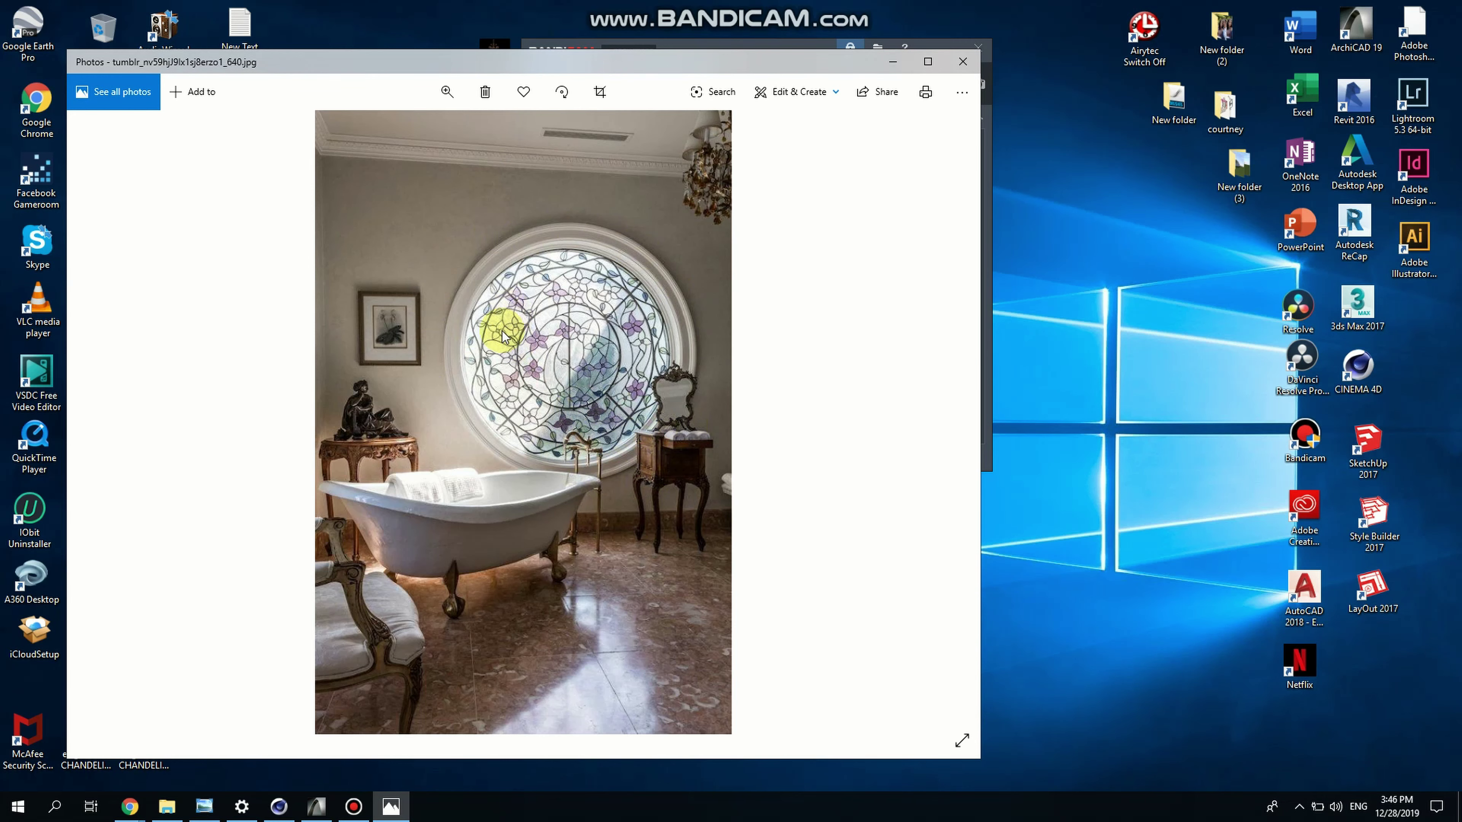
# Look over the round stained-glass window in the reference photo and switch to the ArchiCAD floor plan
pyautogui.scroll(-1, 496, 336)
pyautogui.scroll(1, 496, 336)
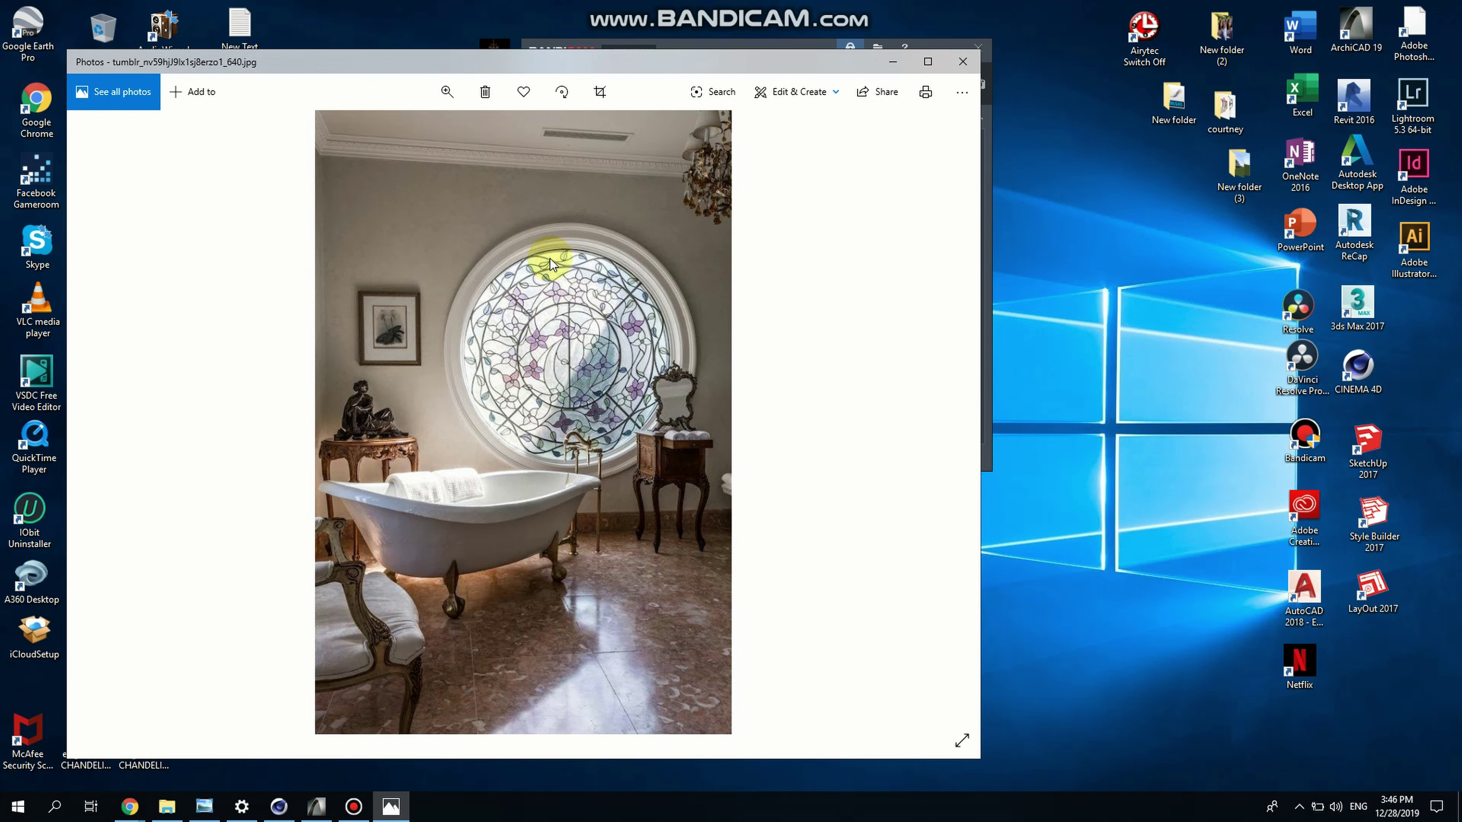
pyautogui.click(961, 62)
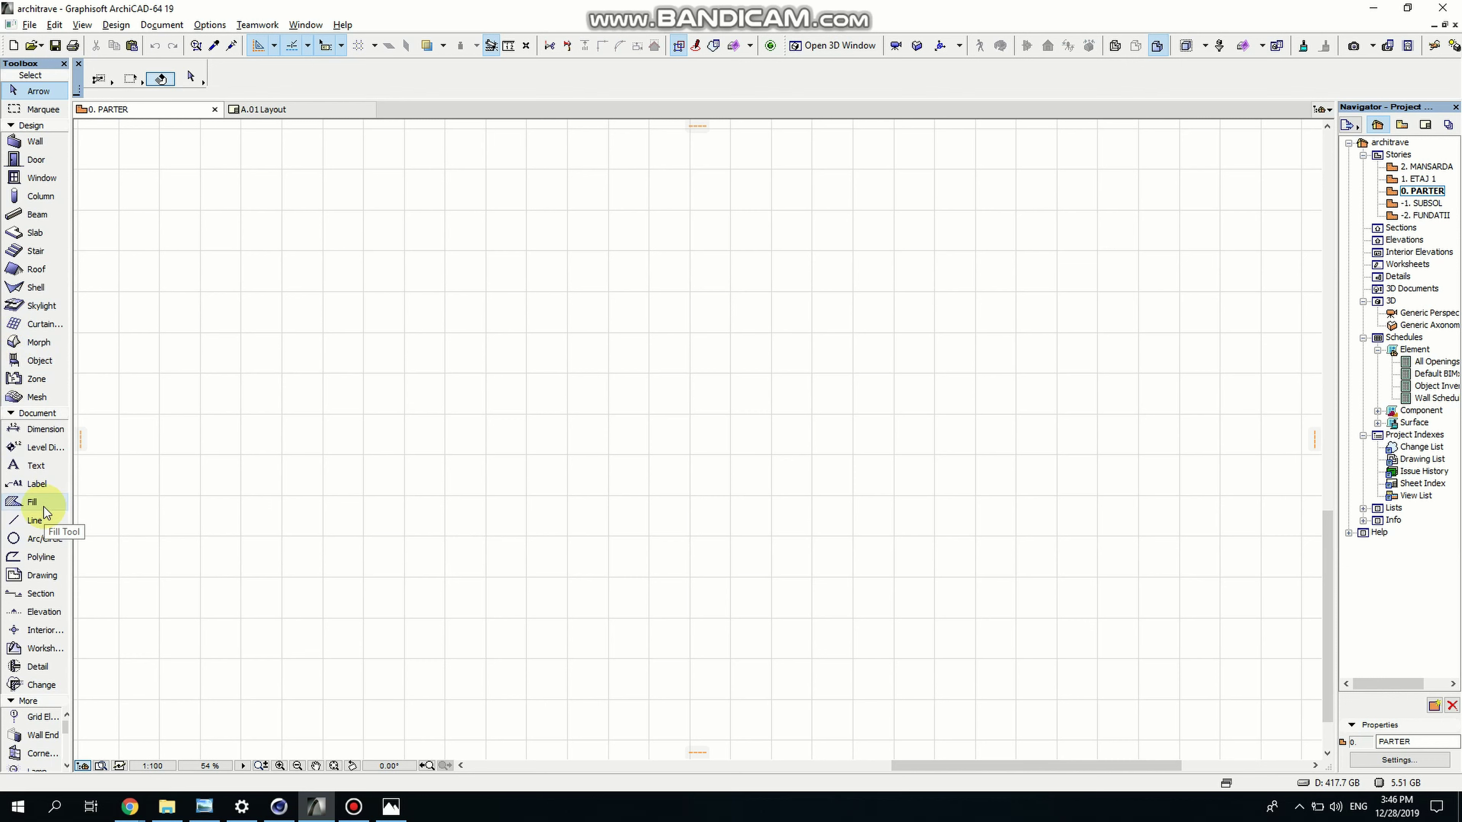
# Draw a circle with a radius of 2 on the PARTER floor plan as the window outline
pyautogui.click(45, 541)
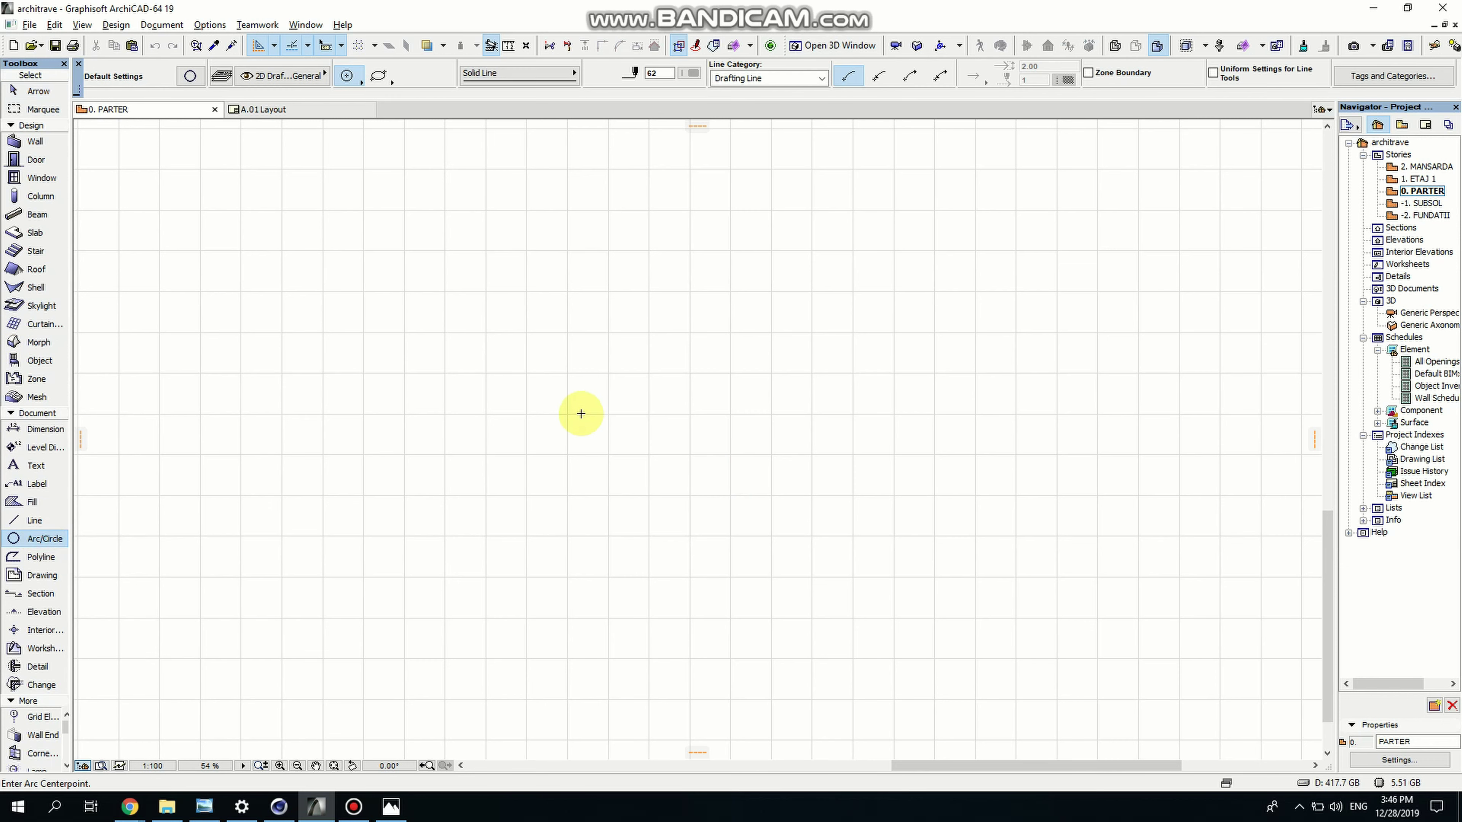
pyautogui.click(567, 415)
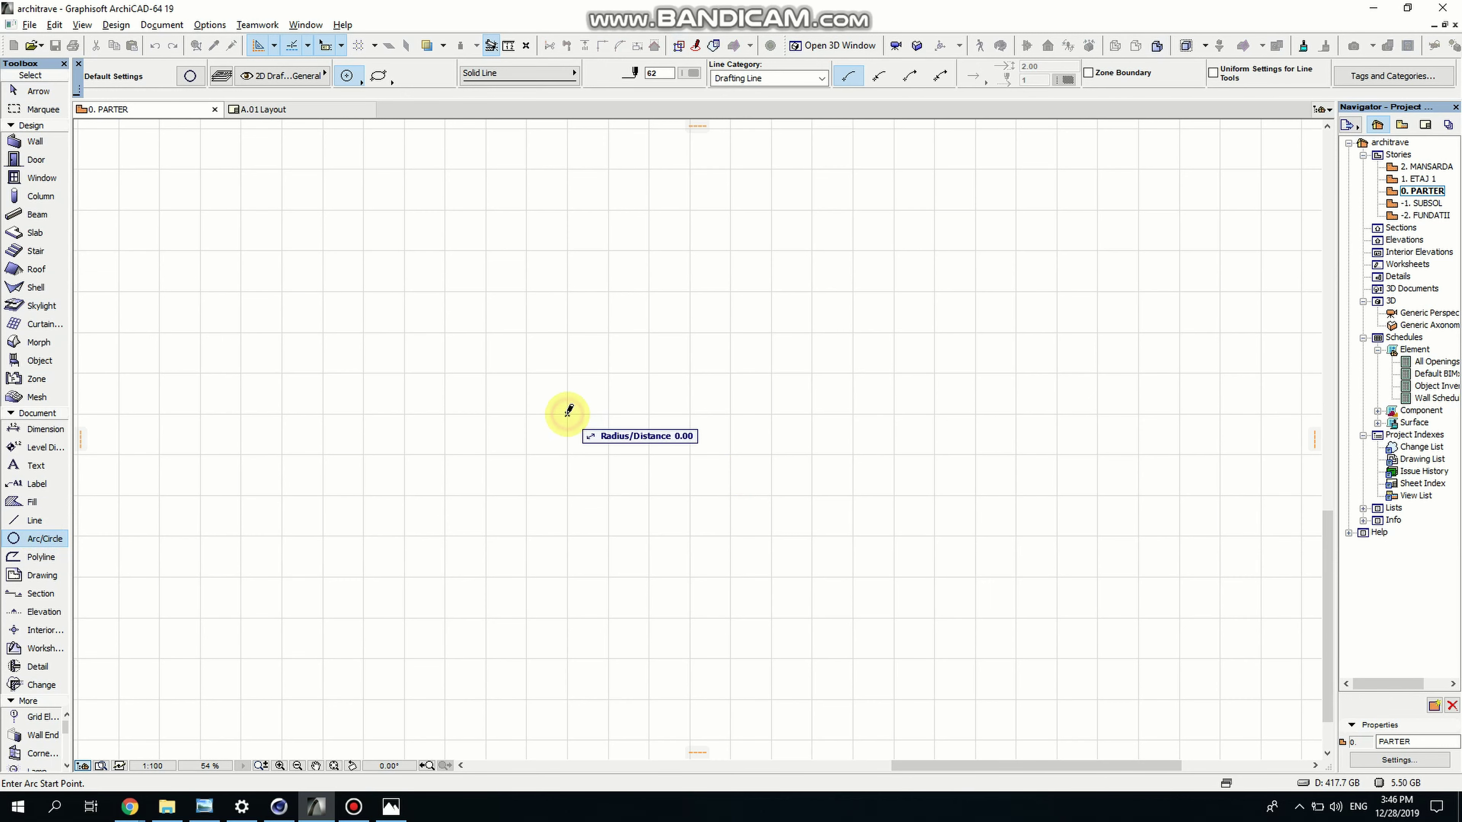
pyautogui.scroll(3, 549, 319)
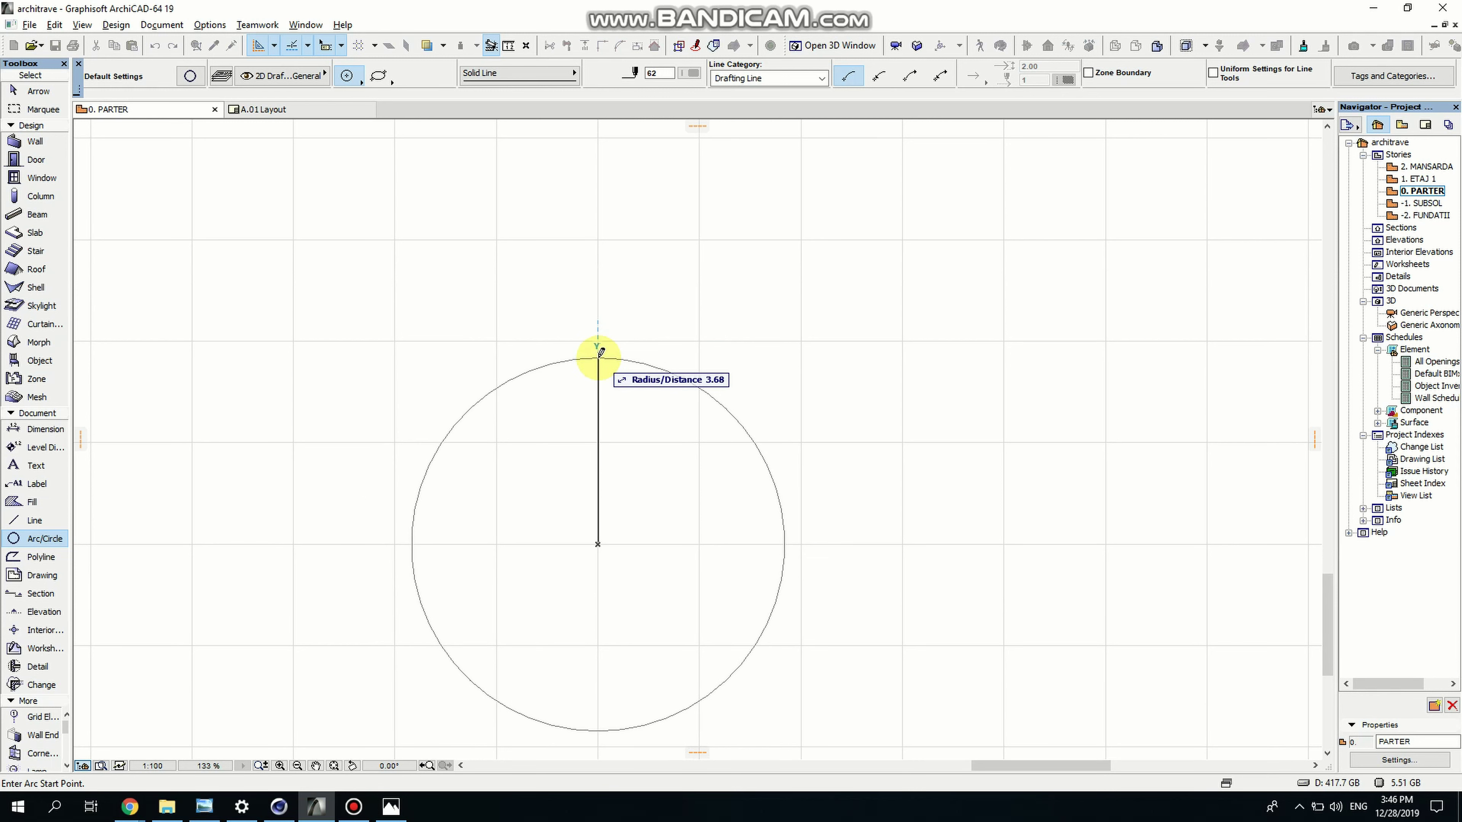
pyautogui.write('2')
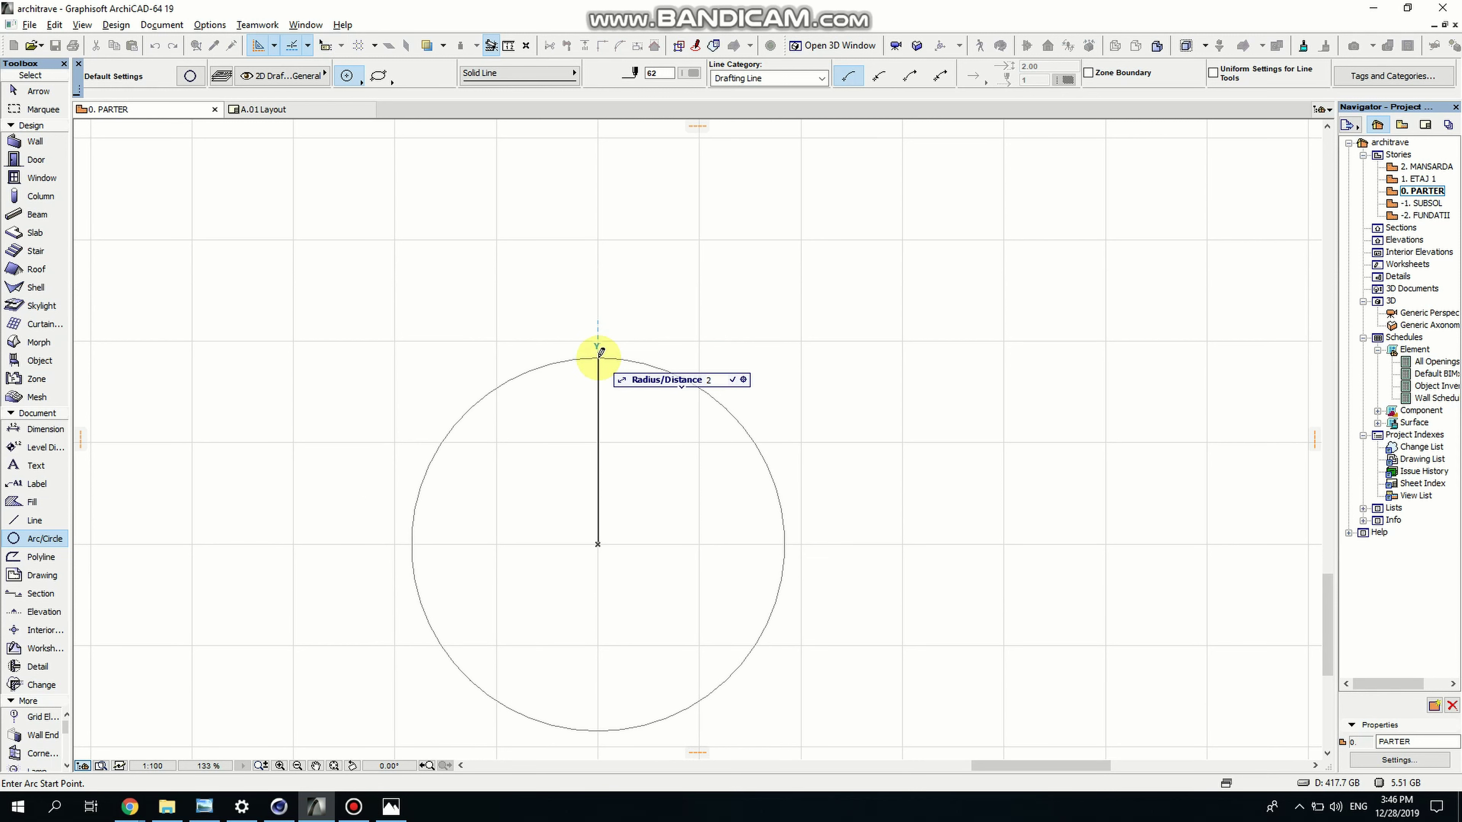
pyautogui.press('Return')
pyautogui.click(598, 442)
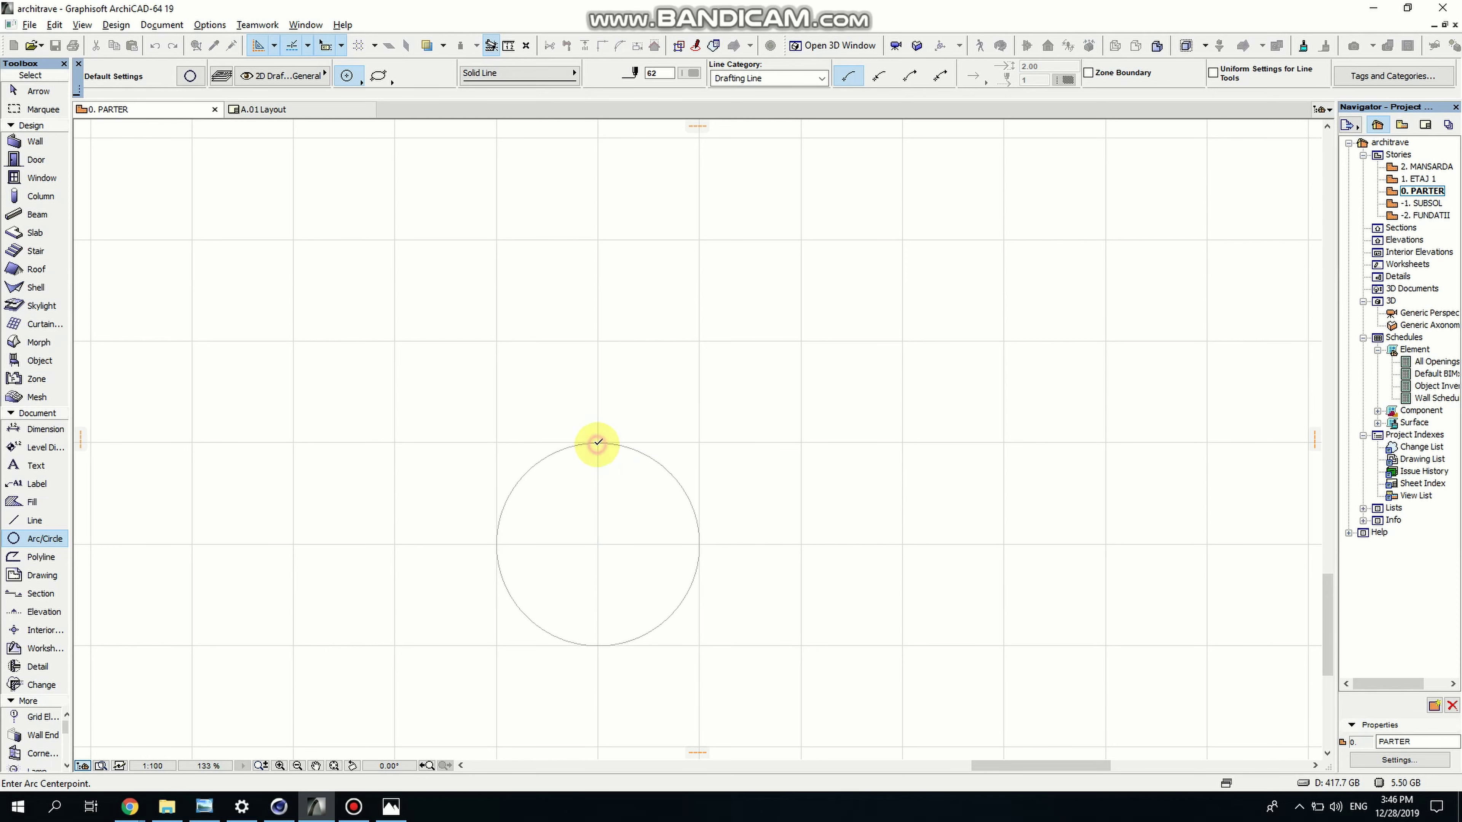
pyautogui.scroll(-2, 598, 443)
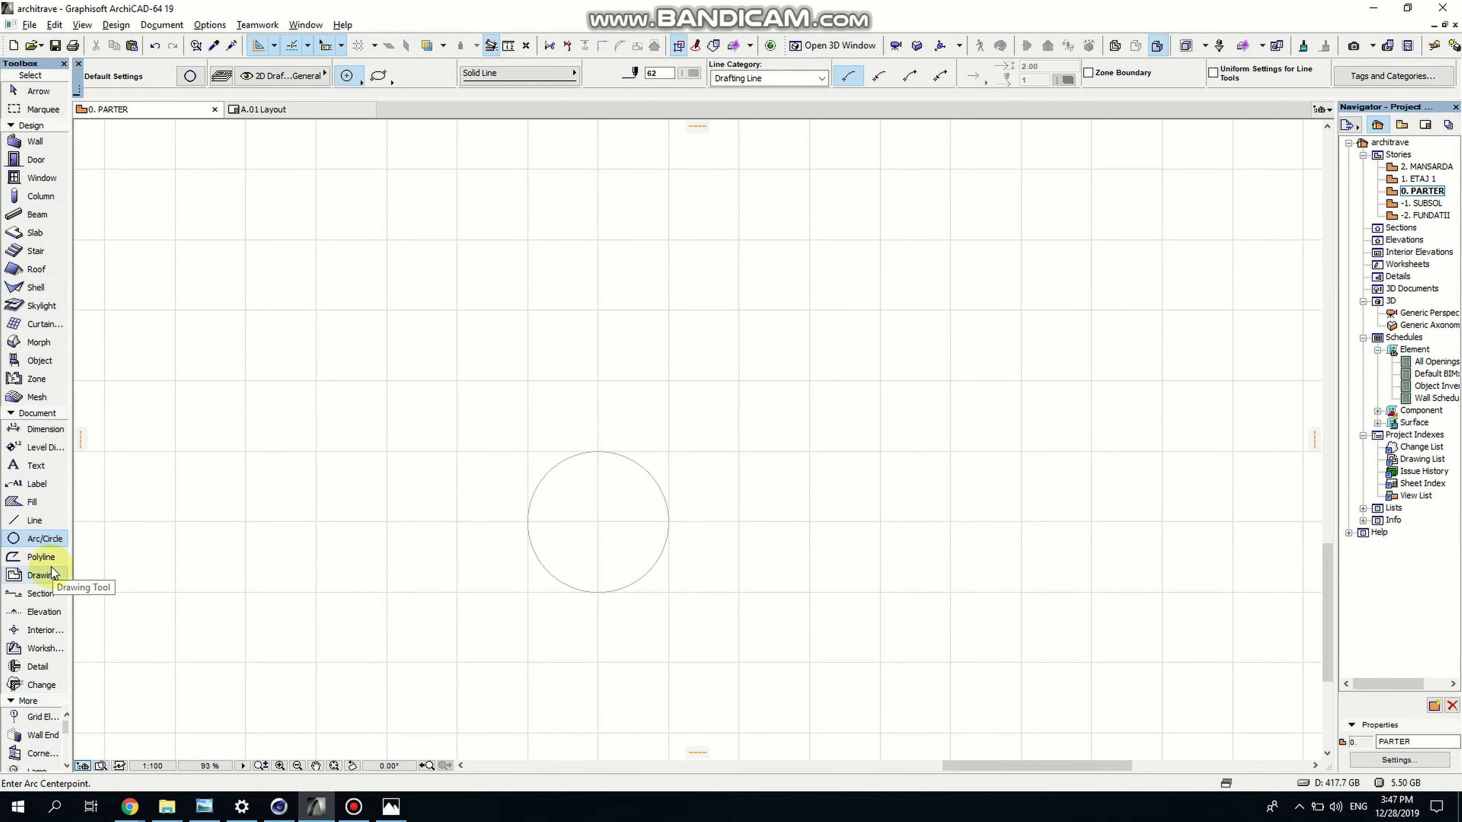
# Draw a vertical line with a length of 4 just left of the circle, spanning its height
pyautogui.click(29, 520)
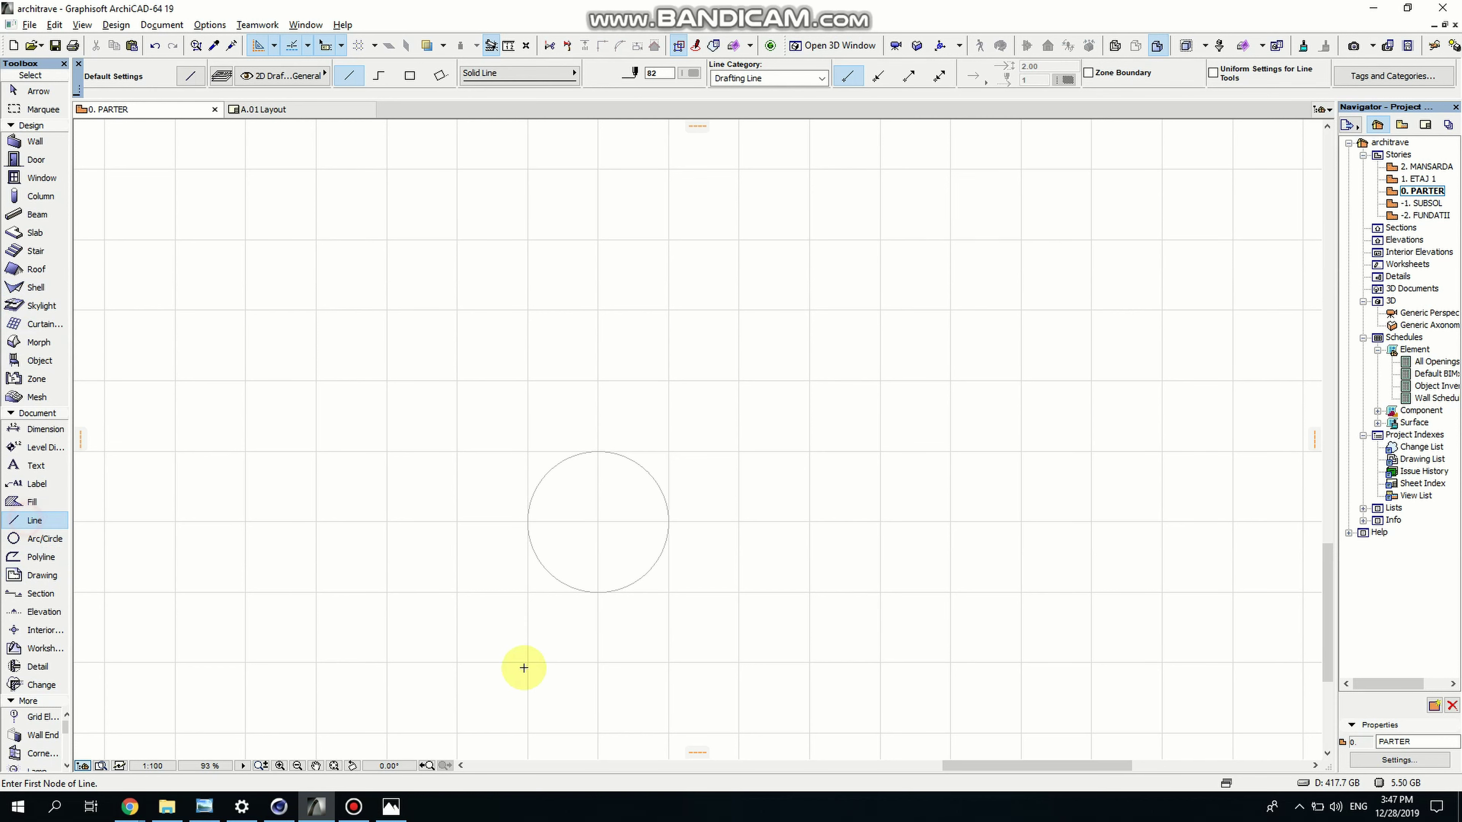
pyautogui.click(495, 593)
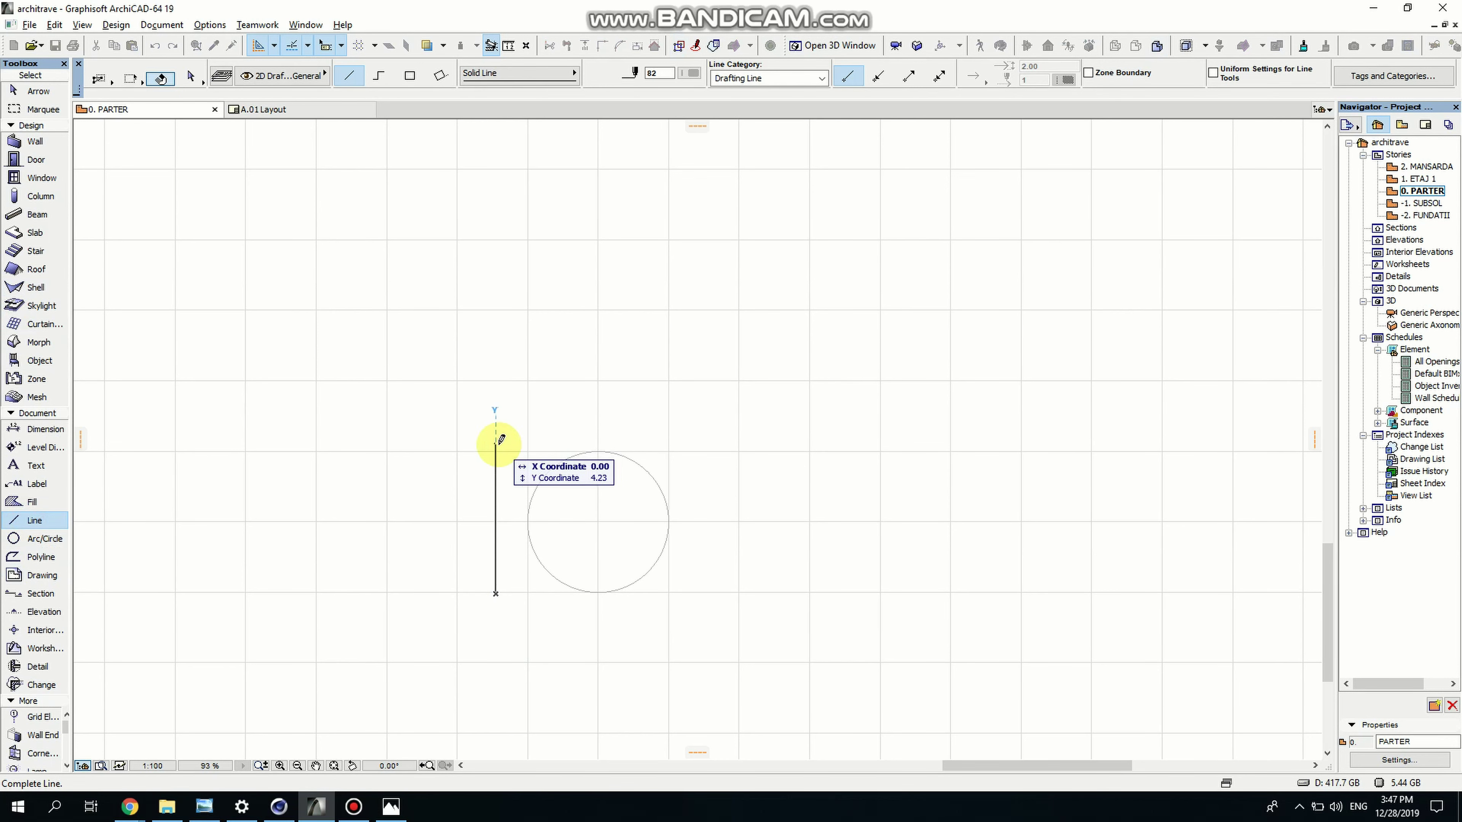
pyautogui.press('Tab')
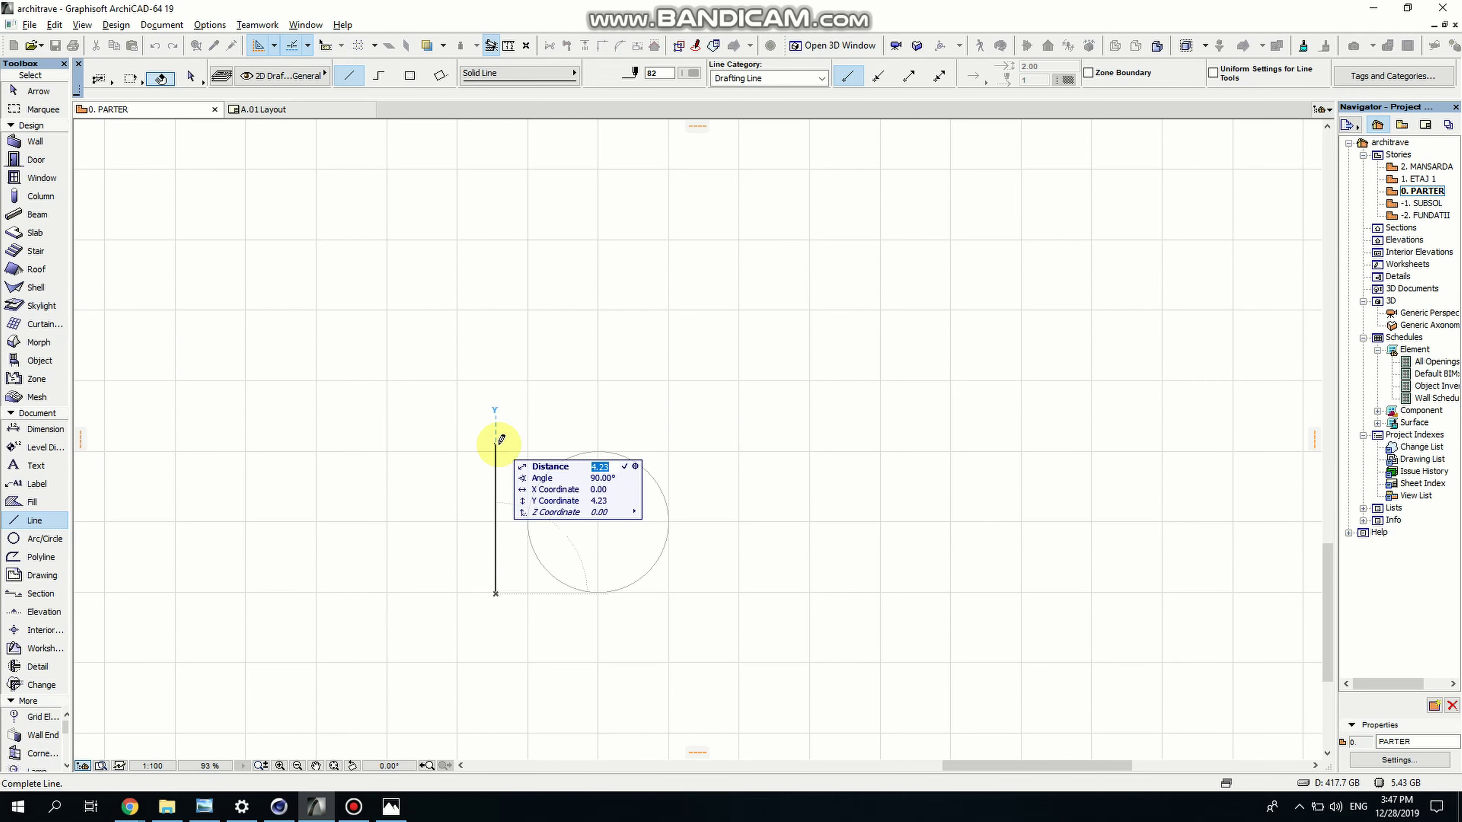
pyautogui.write('4')
pyautogui.press('Return')
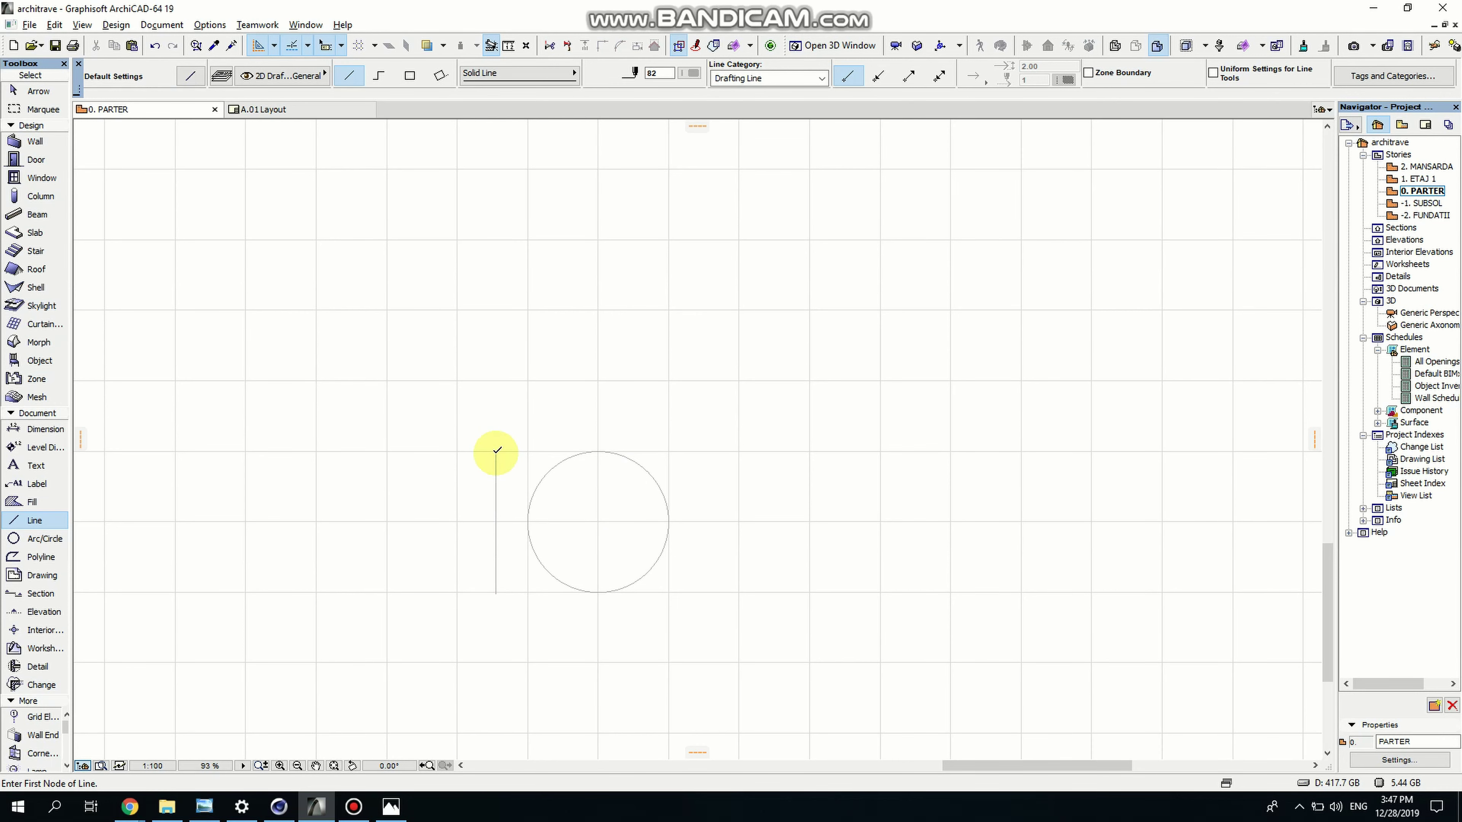
pyautogui.scroll(2, 545, 620)
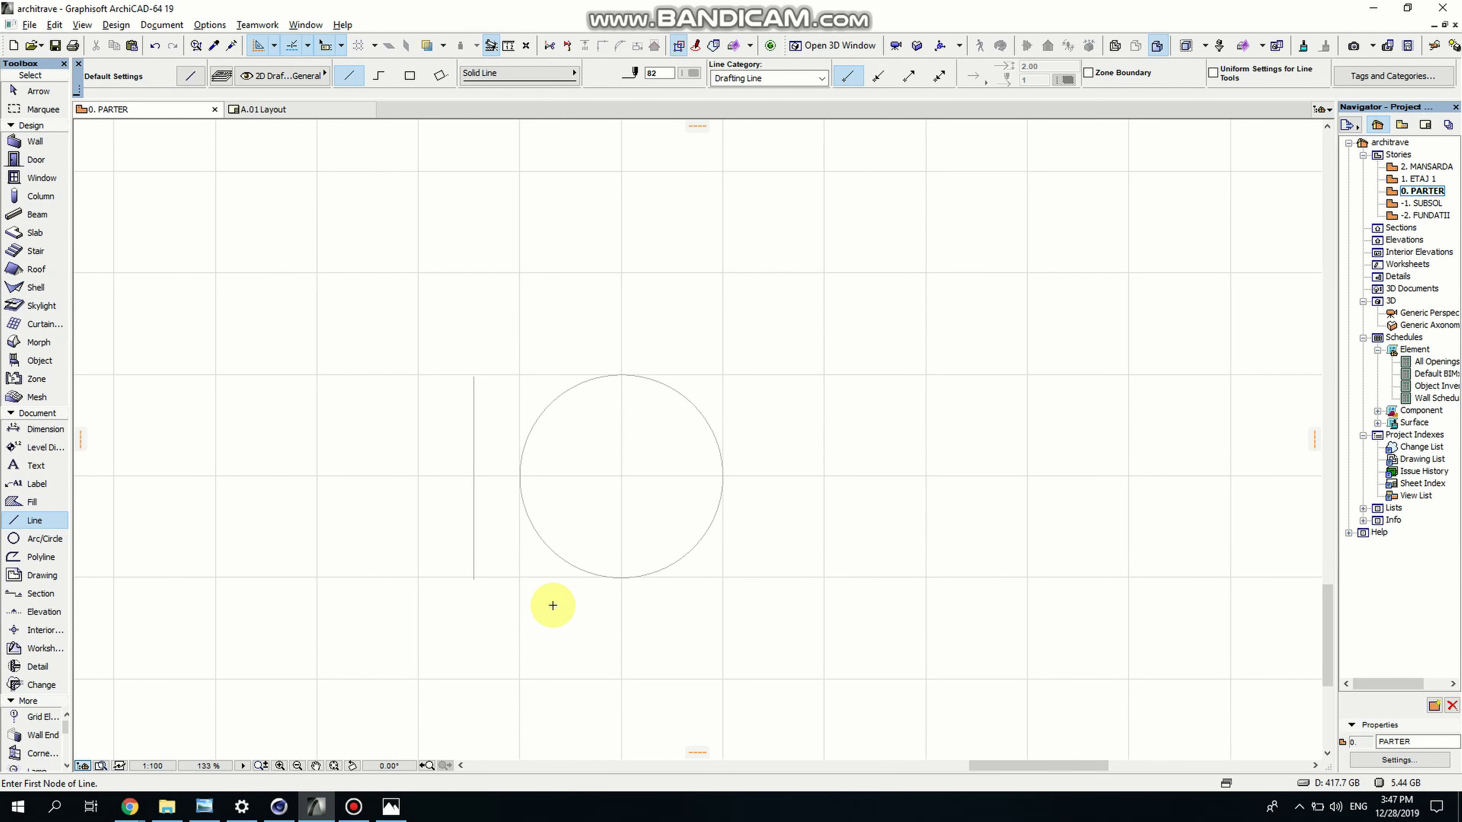
# Draw a closed four-sided polyline starting at the circle's right quadrant, about 0.4 wide on top and 0.16 high, with a slanted outer side
pyautogui.press('p')
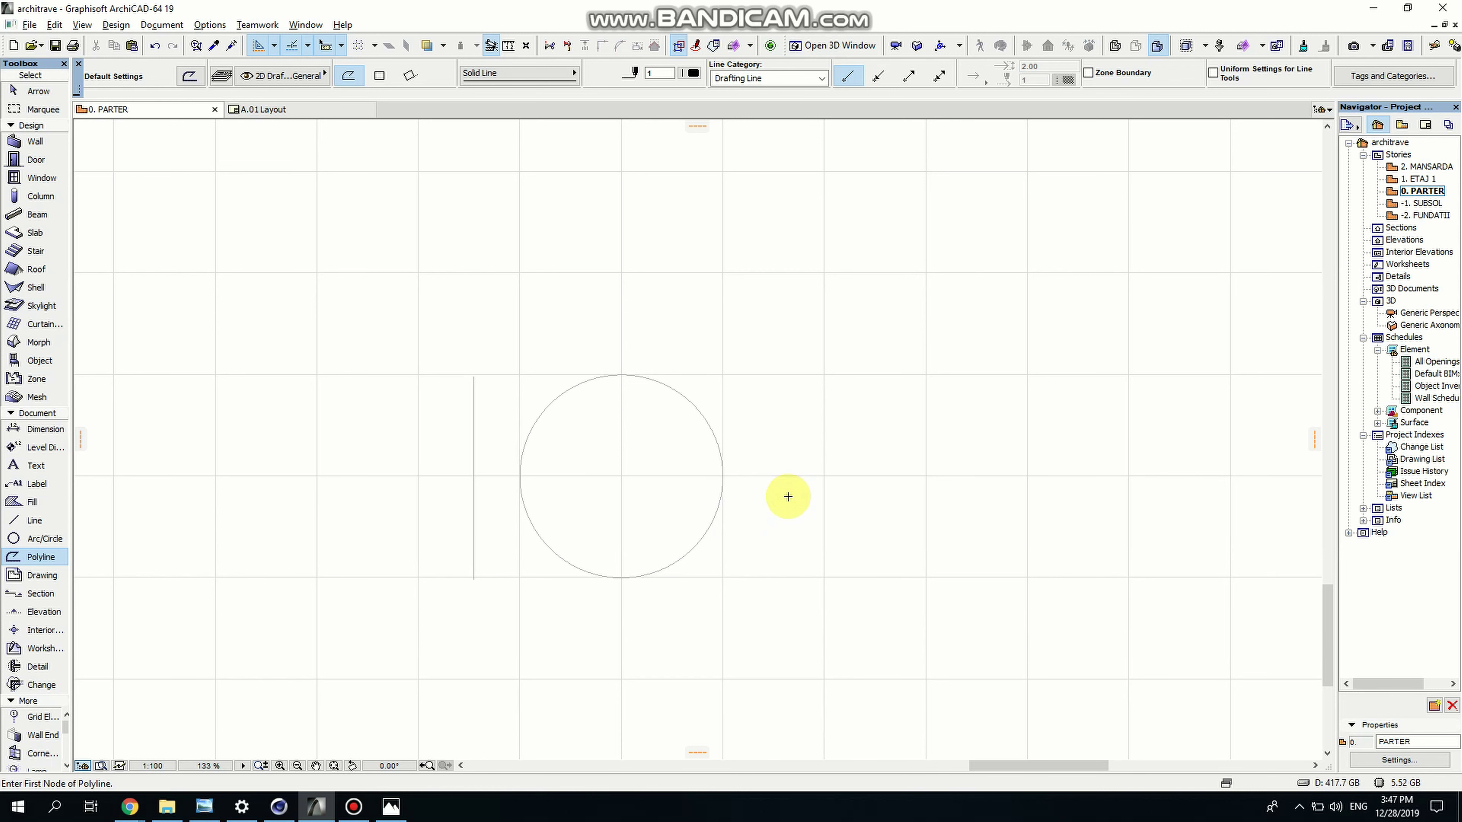
pyautogui.scroll(2, 771, 498)
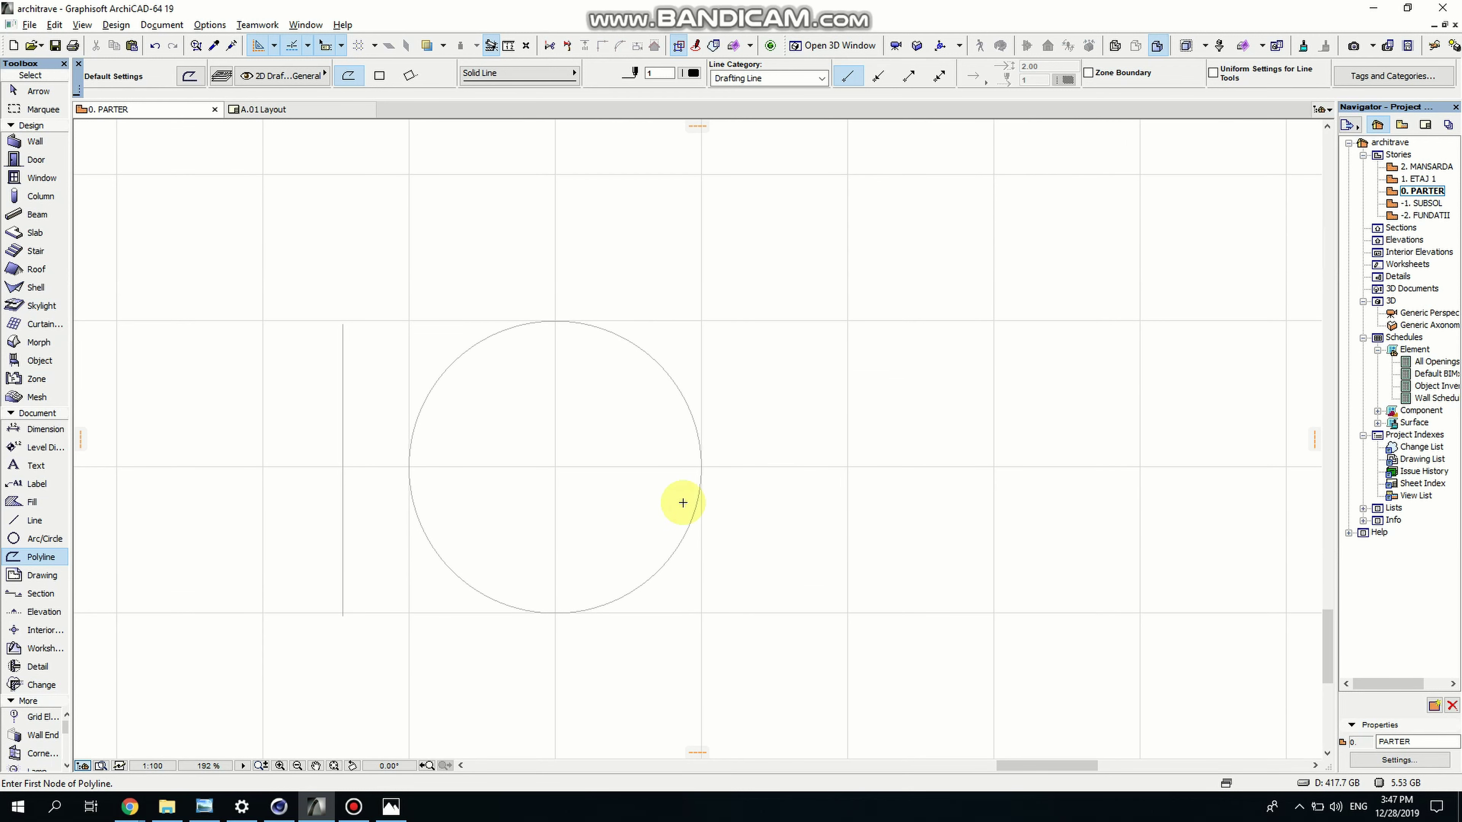
pyautogui.scroll(7, 758, 465)
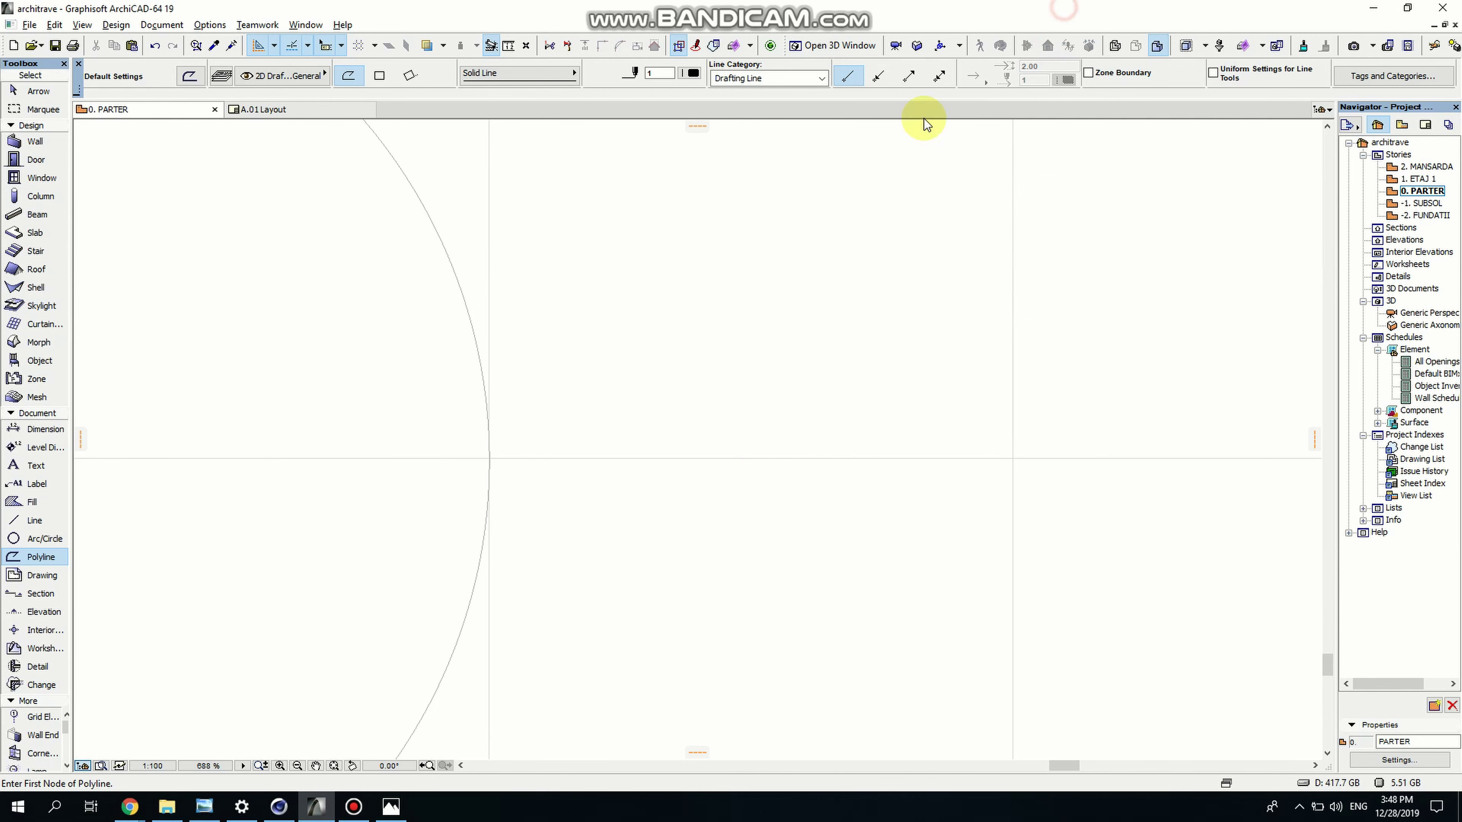
pyautogui.click(490, 458)
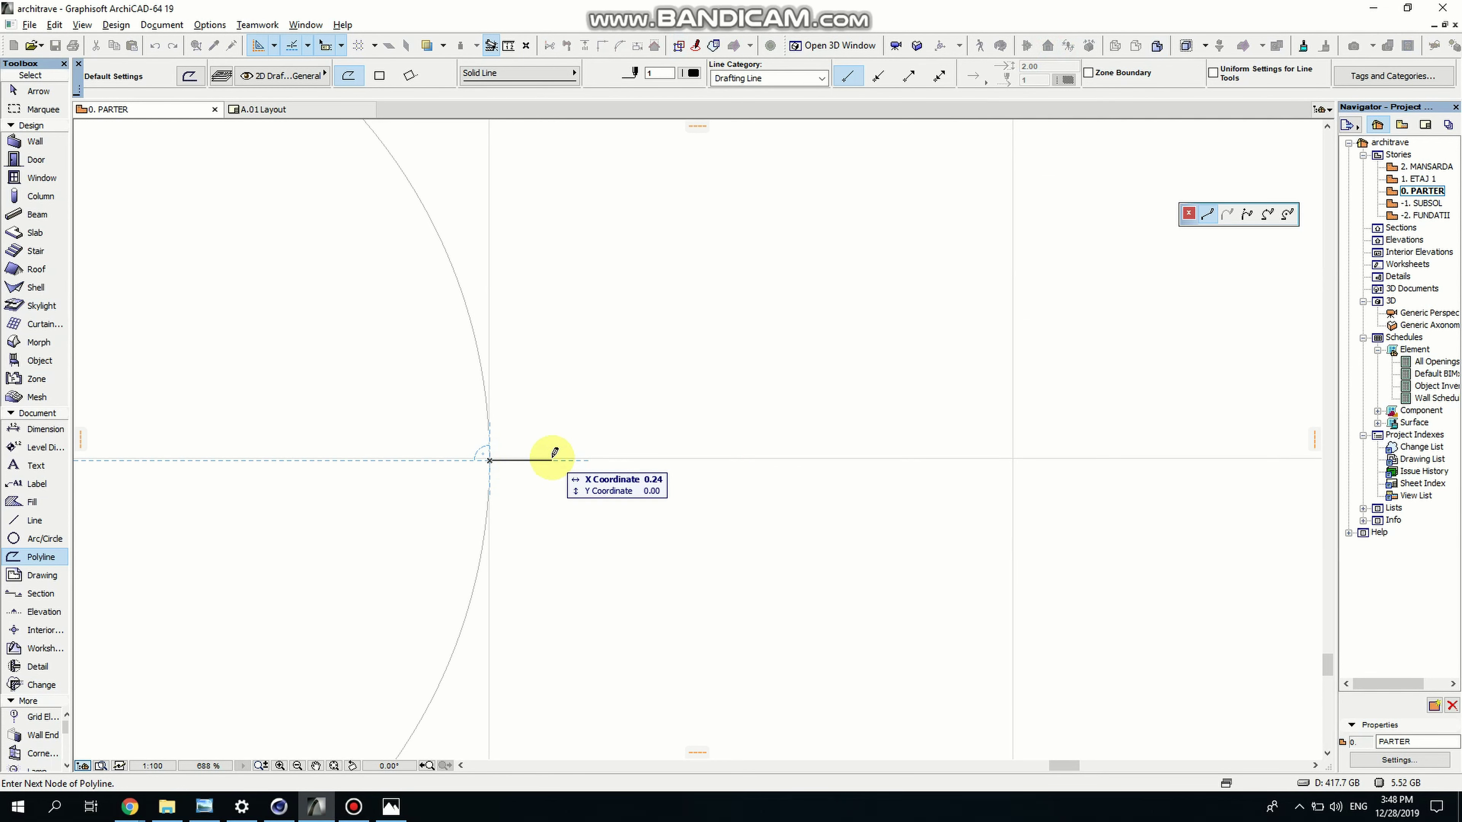
pyautogui.click(569, 459)
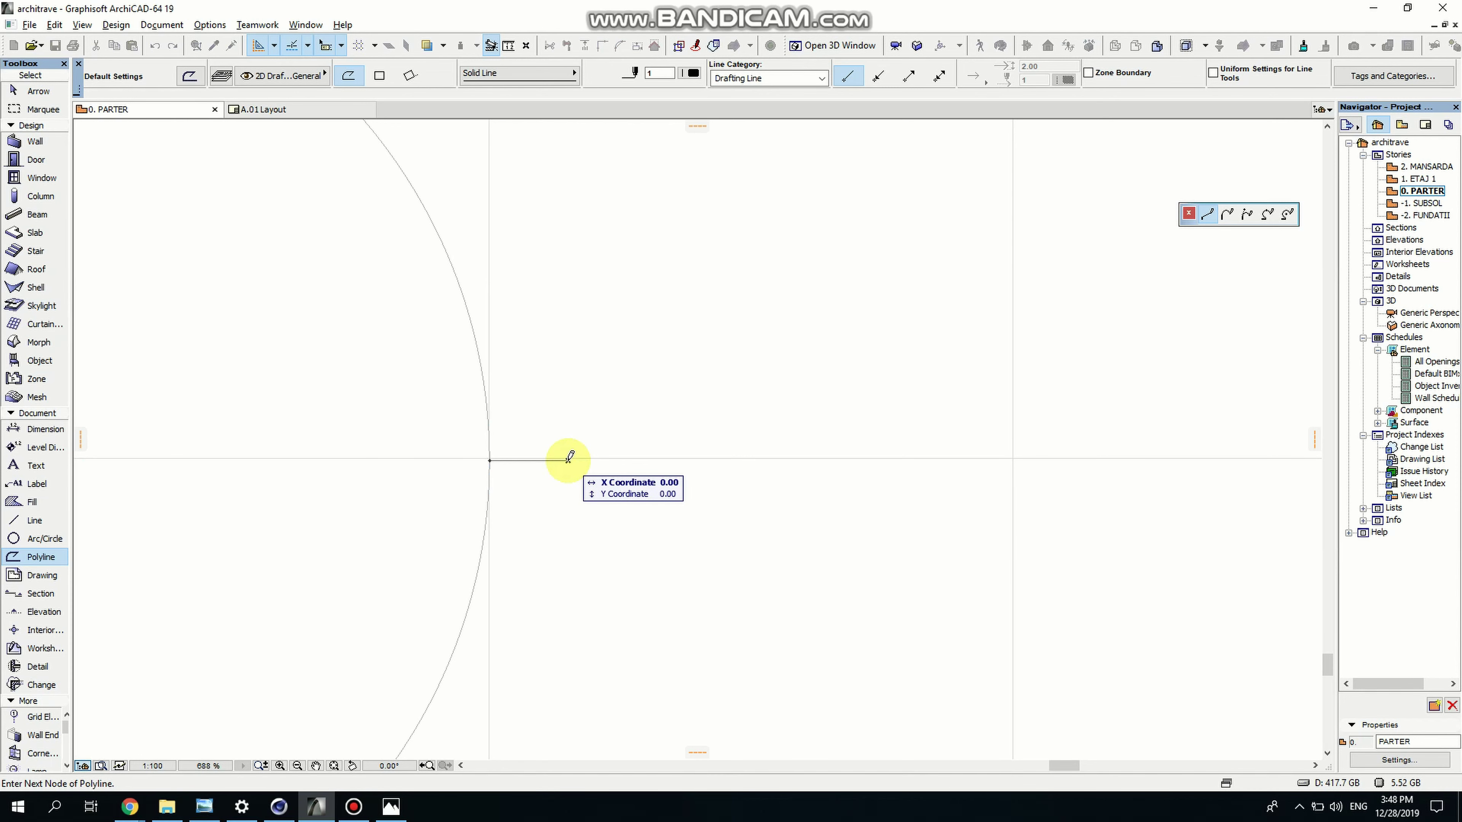
pyautogui.scroll(3, 572, 426)
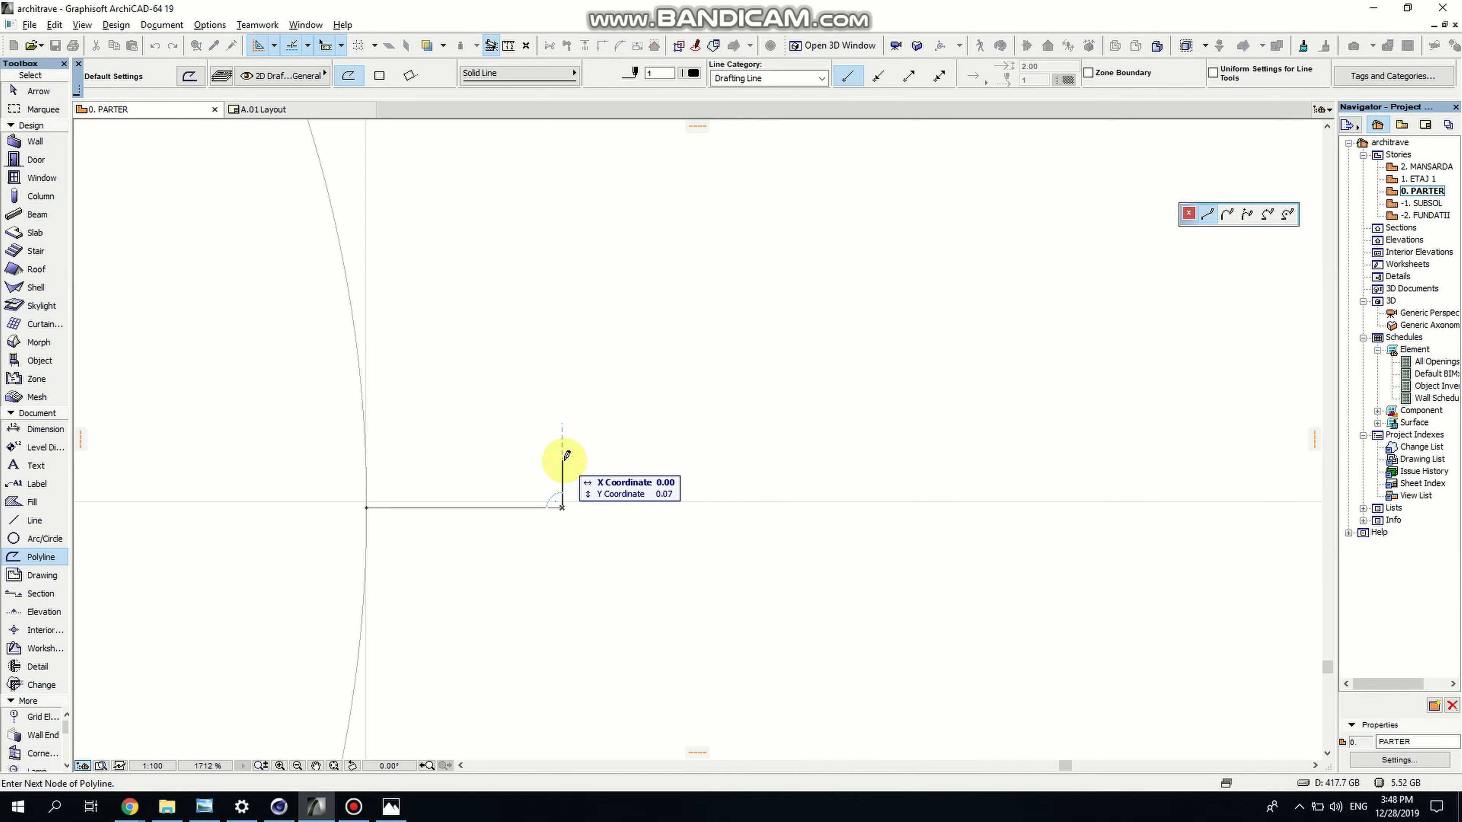
pyautogui.moveTo(569, 457); pyautogui.dragTo(921, 455, button='middle')
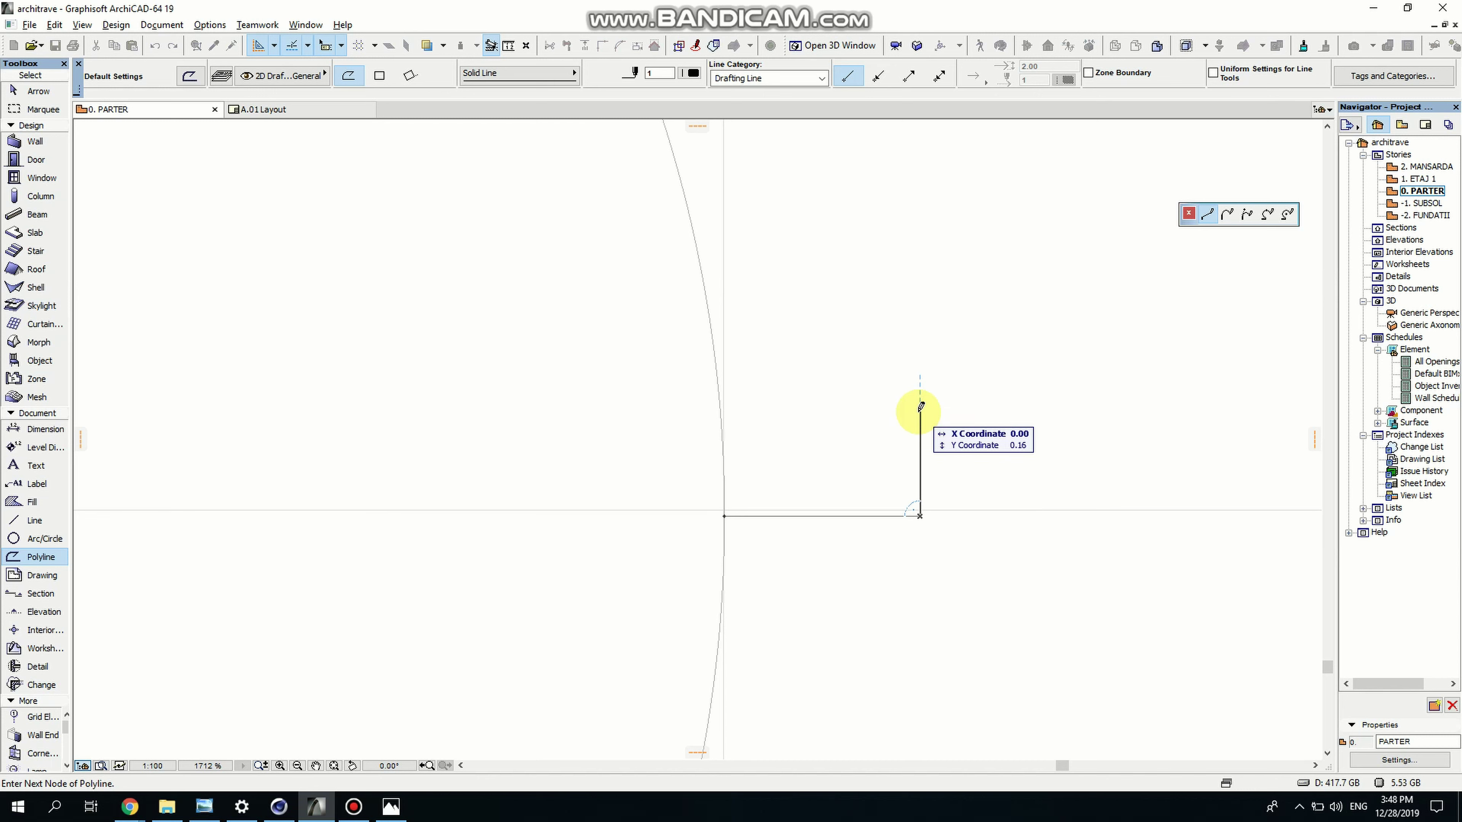
pyautogui.click(986, 408)
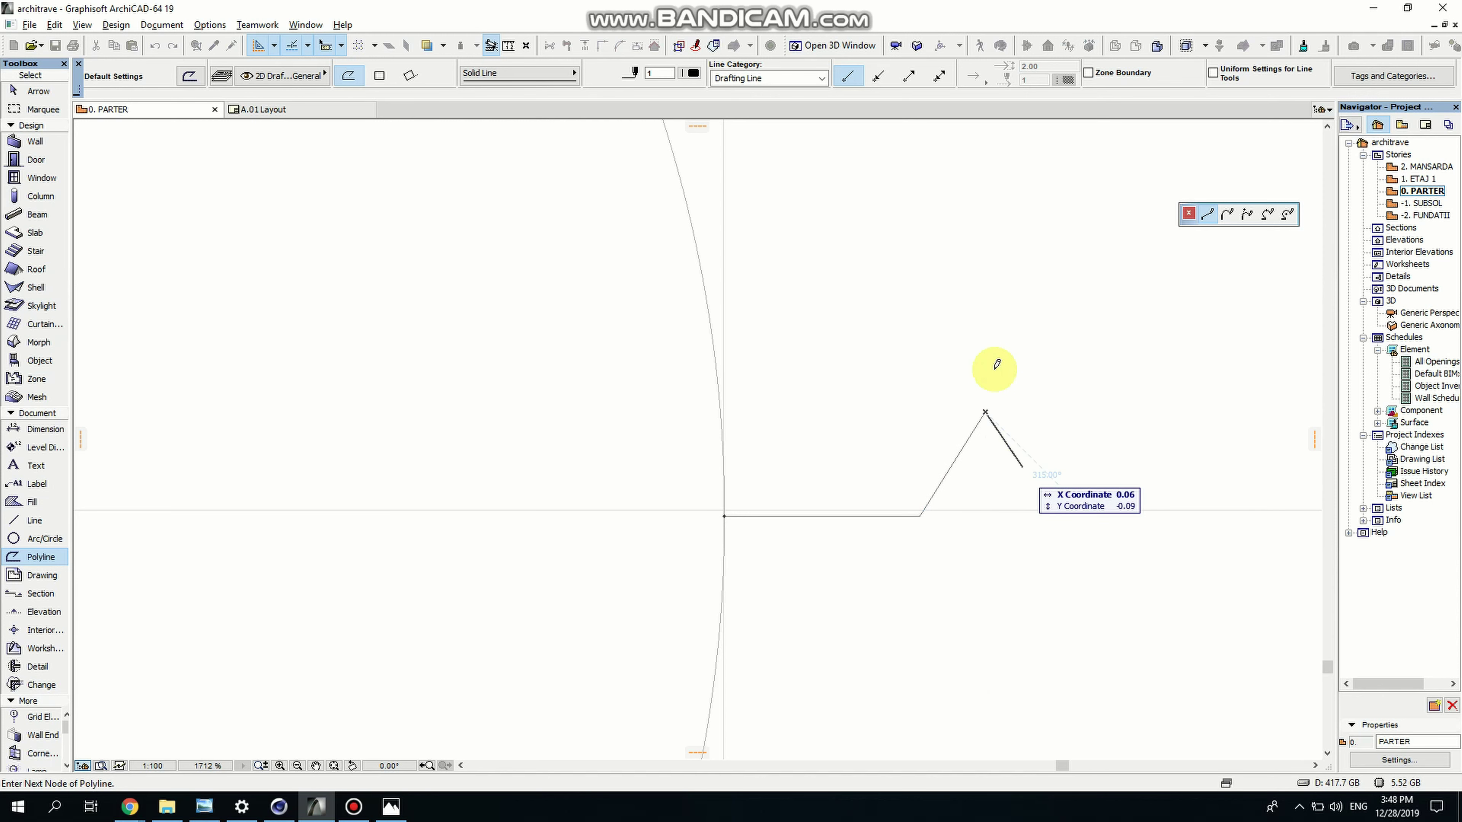
pyautogui.click(725, 409)
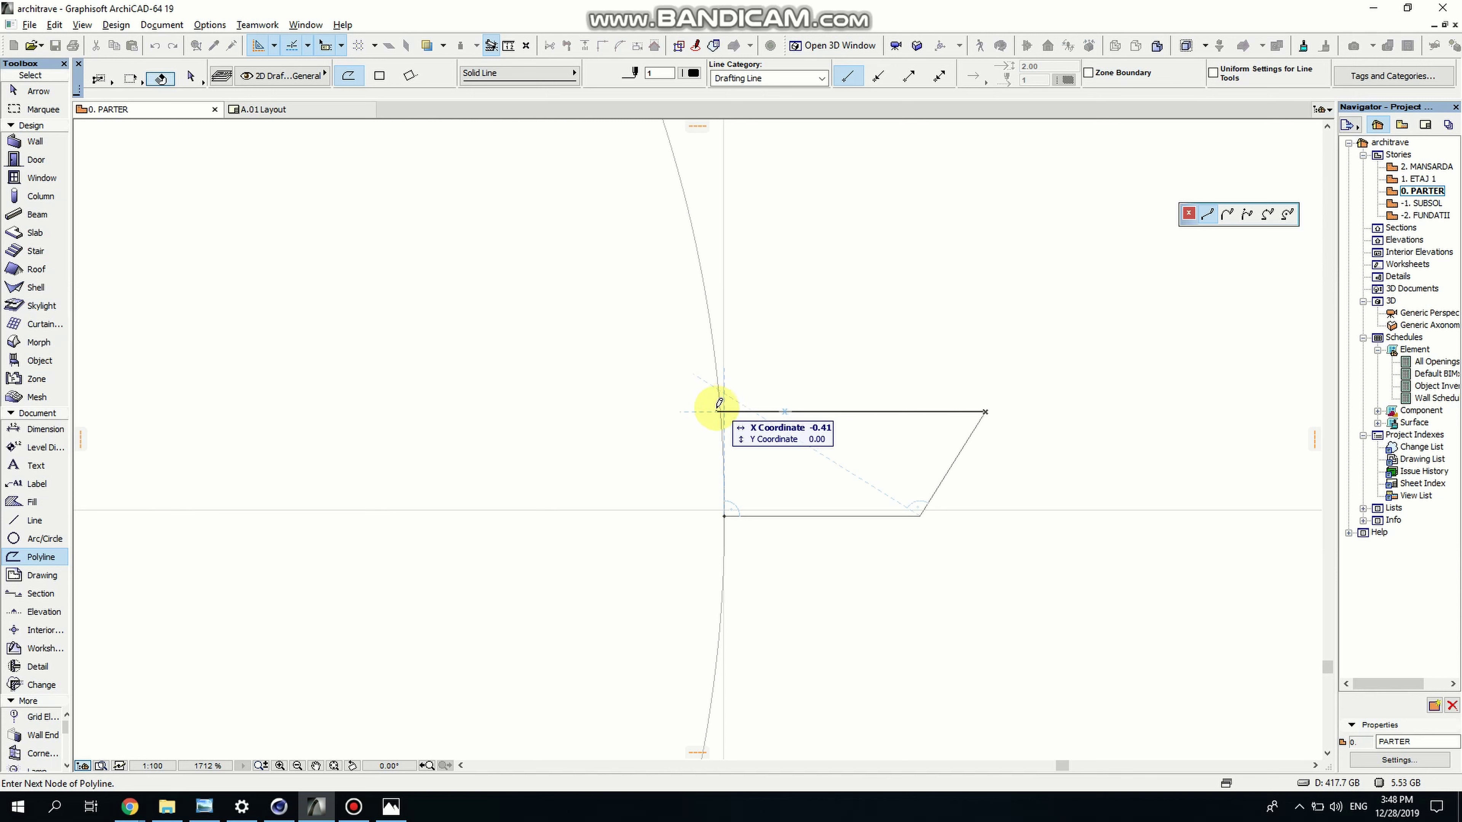
pyautogui.click(724, 516)
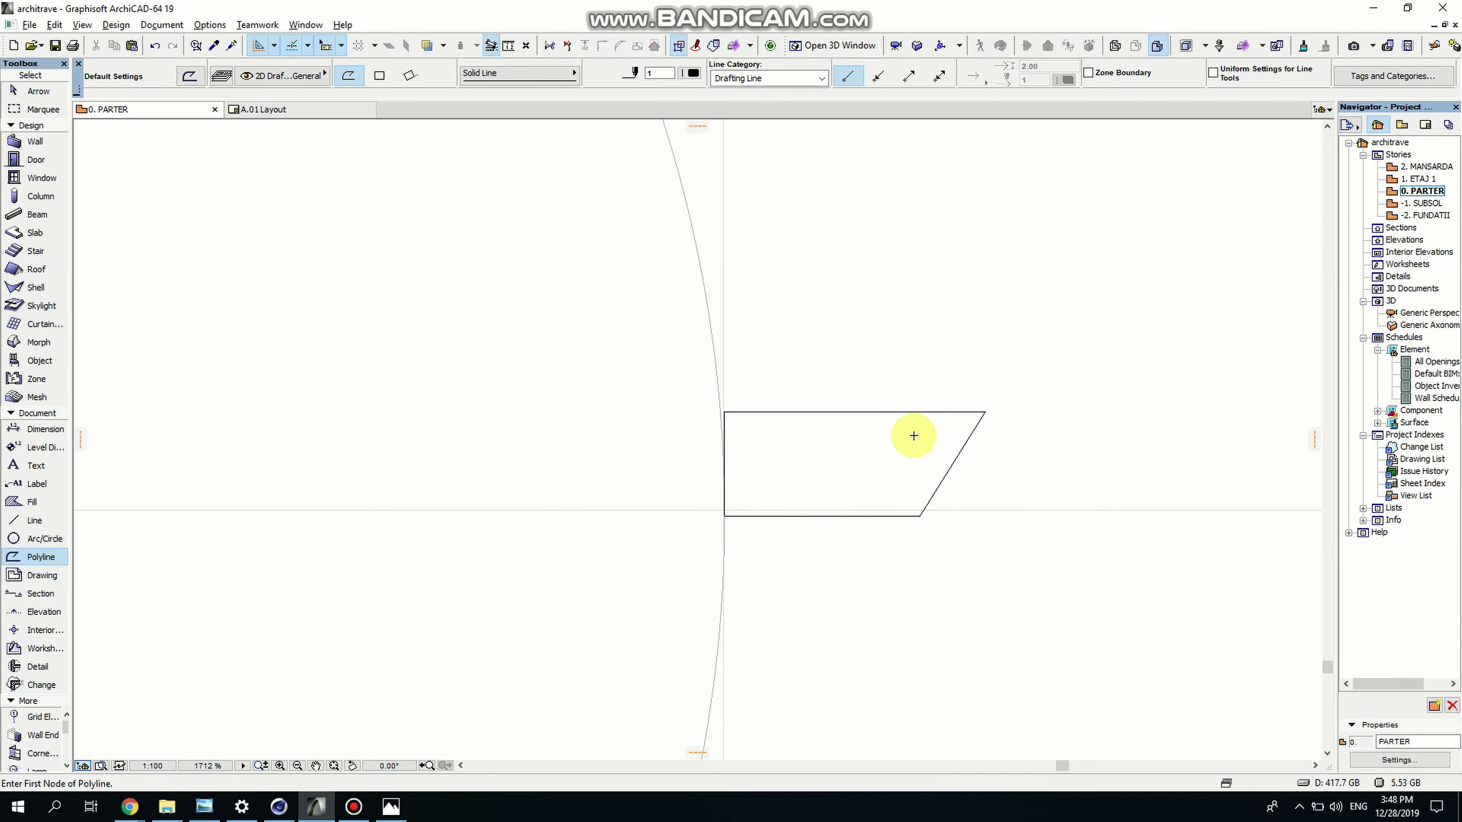
# Reposition the polyline's upper outer node 0.10 inward above the lower corner to turn the outline into a rectangle
pyautogui.keyDown('shift'); pyautogui.click(910, 412); pyautogui.keyUp('shift')
pyautogui.click(982, 411)
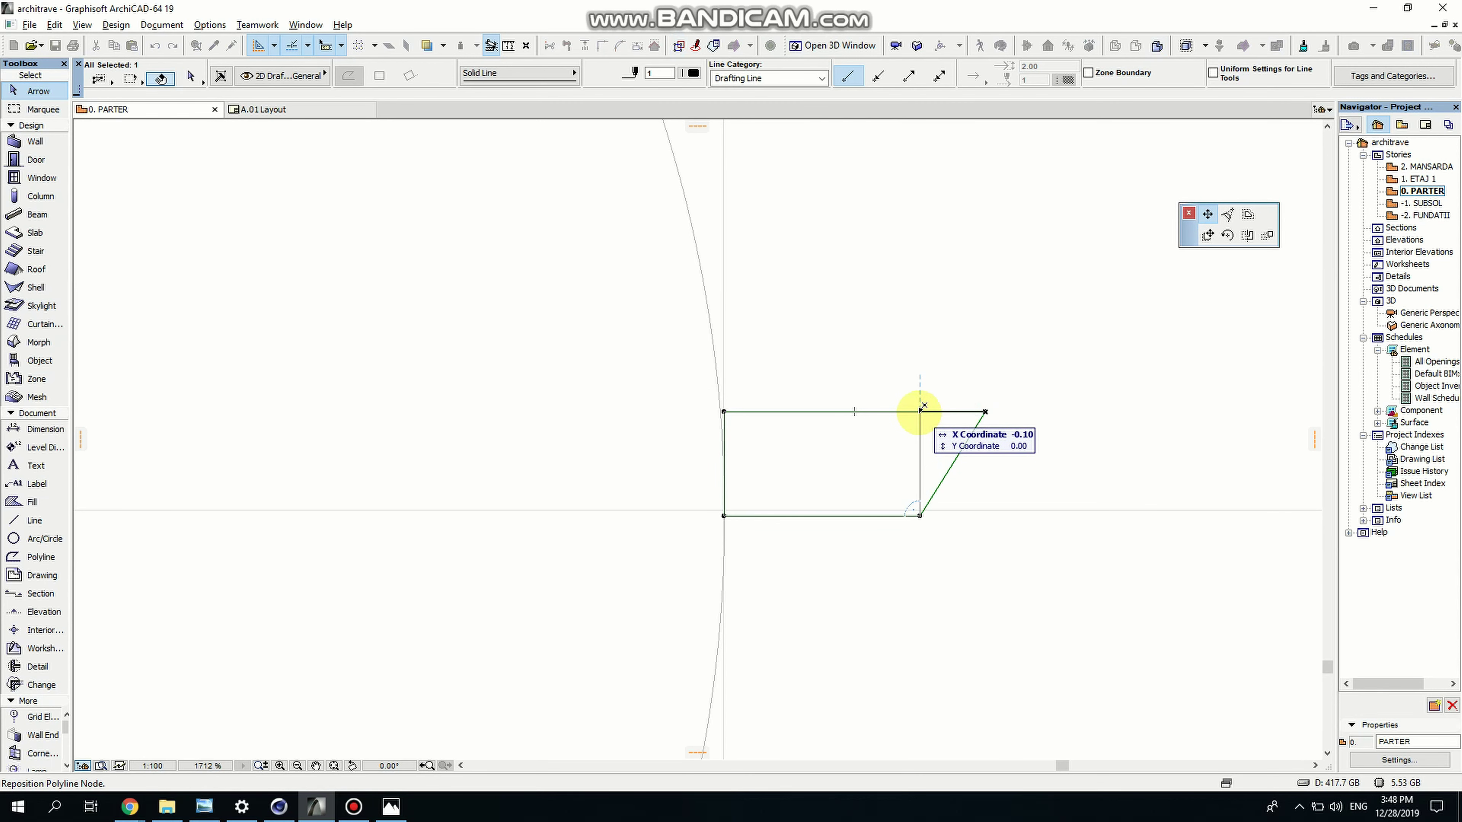
pyautogui.click(920, 412)
pyautogui.scroll(-9, 804, 521)
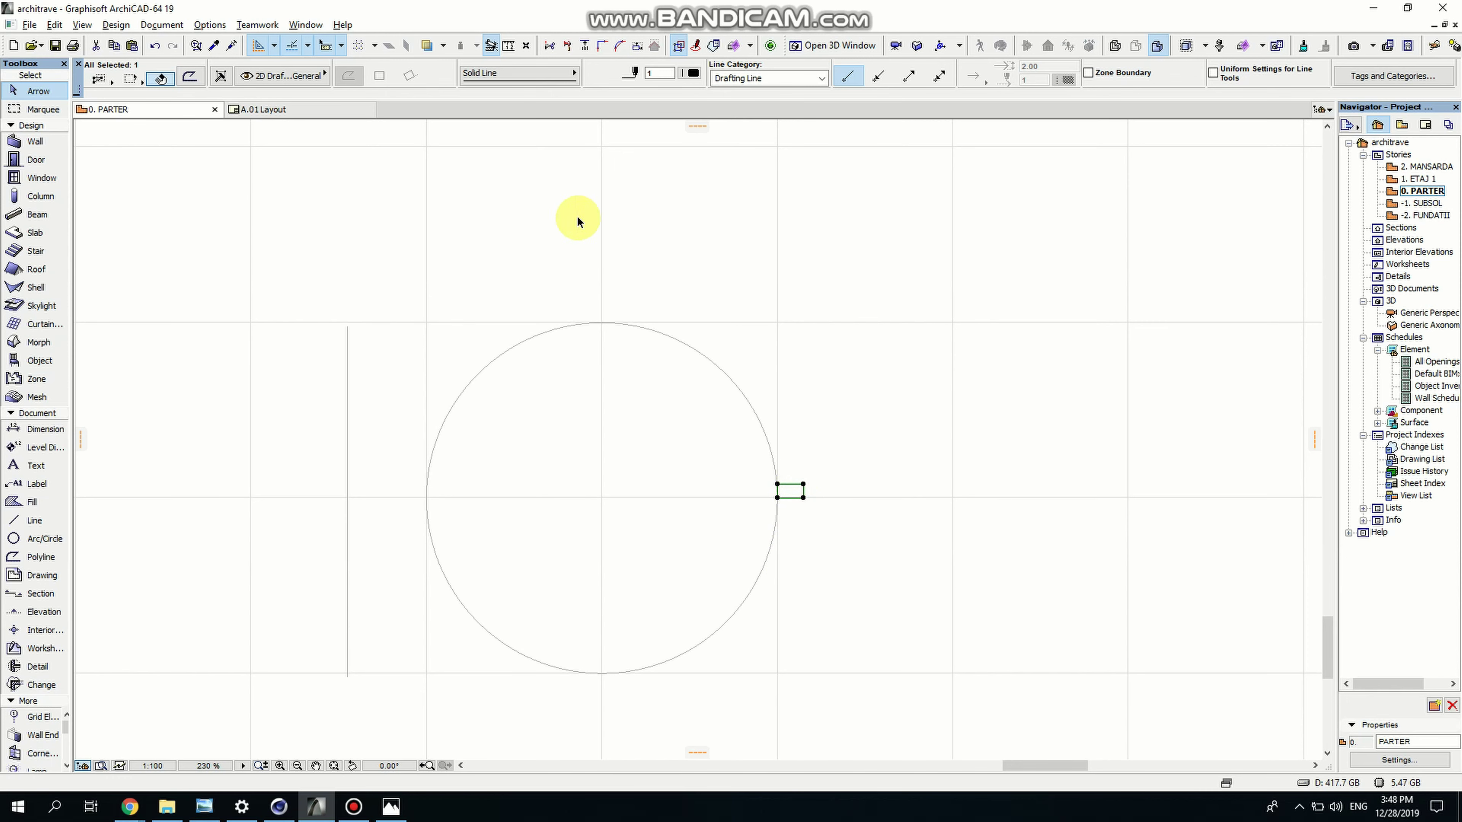
# Check the reference photo's frame and insert nodes at the midpoint and both quarter points of the rectangle's upper edge
pyautogui.scroll(6, 775, 523)
pyautogui.scroll(8, 824, 402)
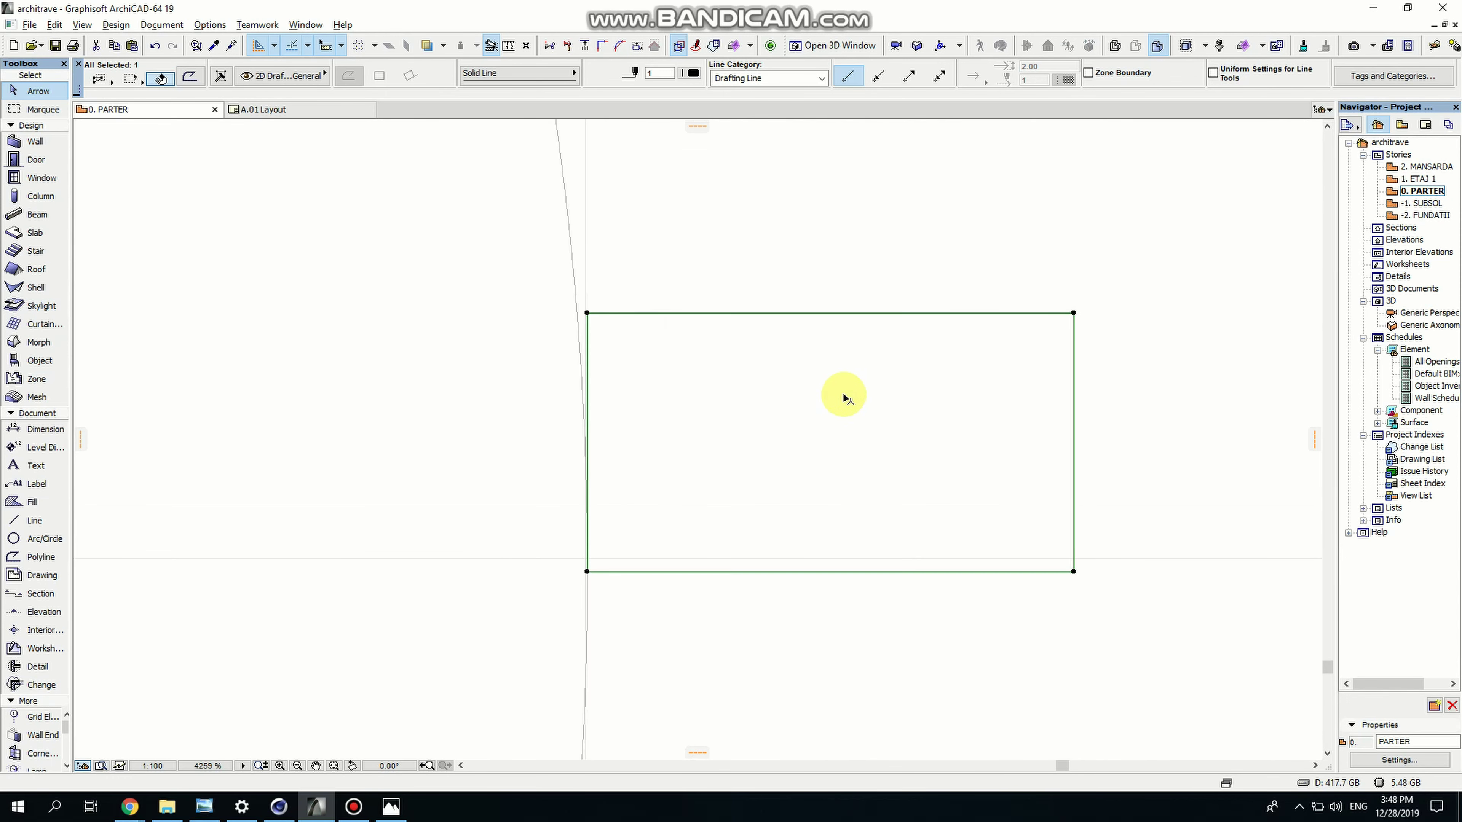
pyautogui.click(830, 313)
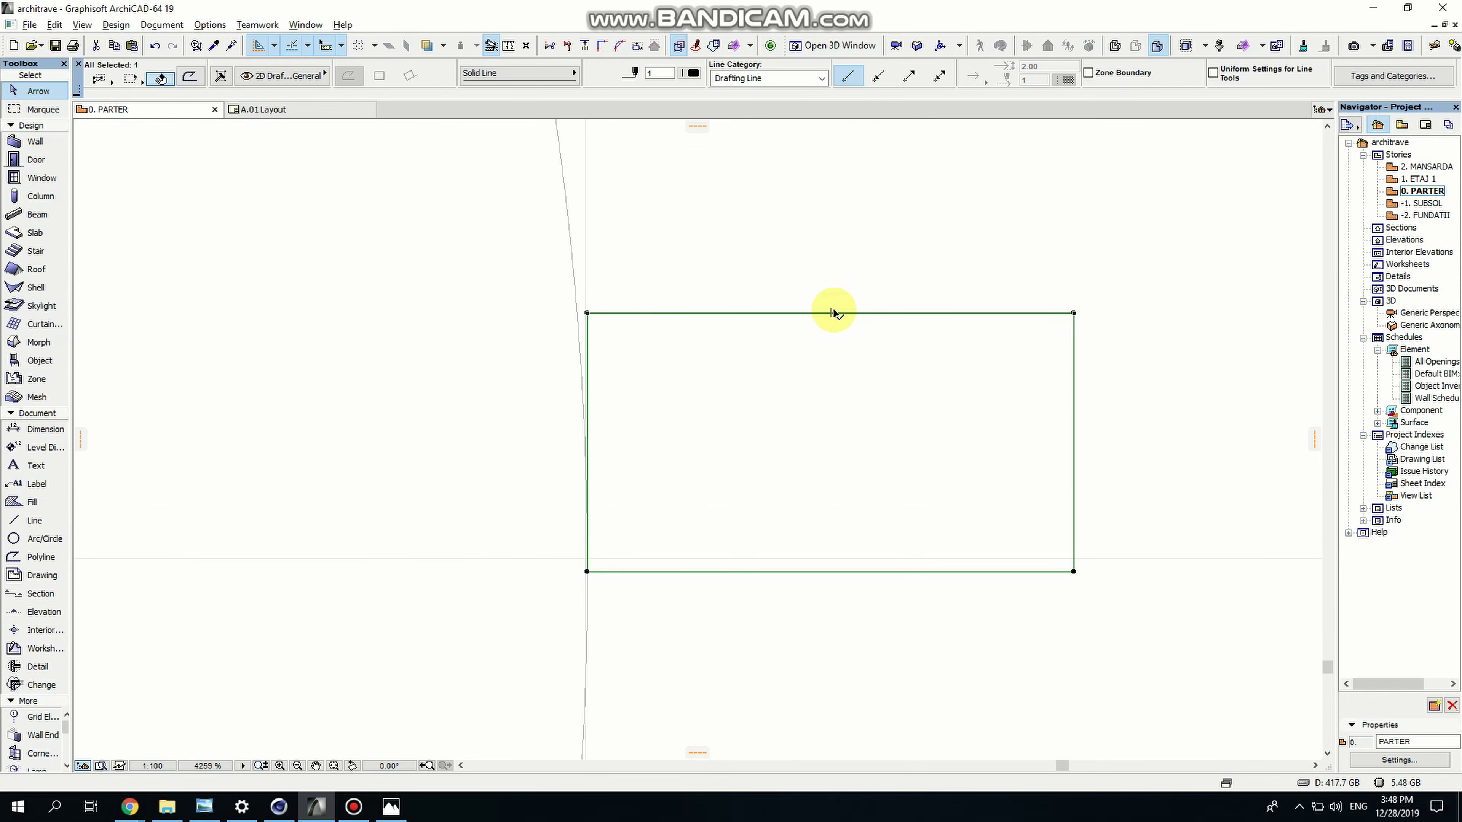
pyautogui.hotkey('alt', 'Tab')
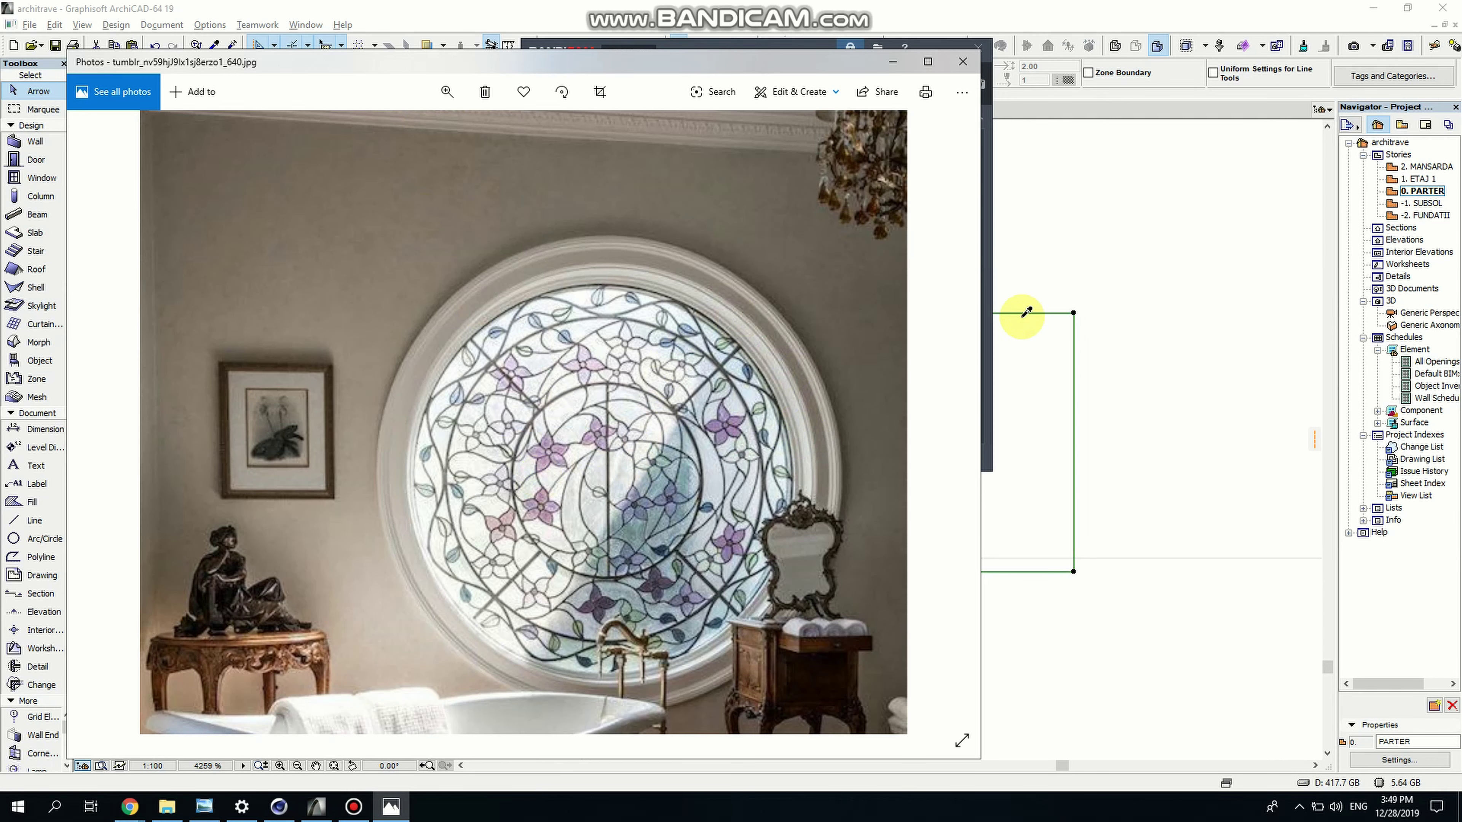
pyautogui.click(1105, 15)
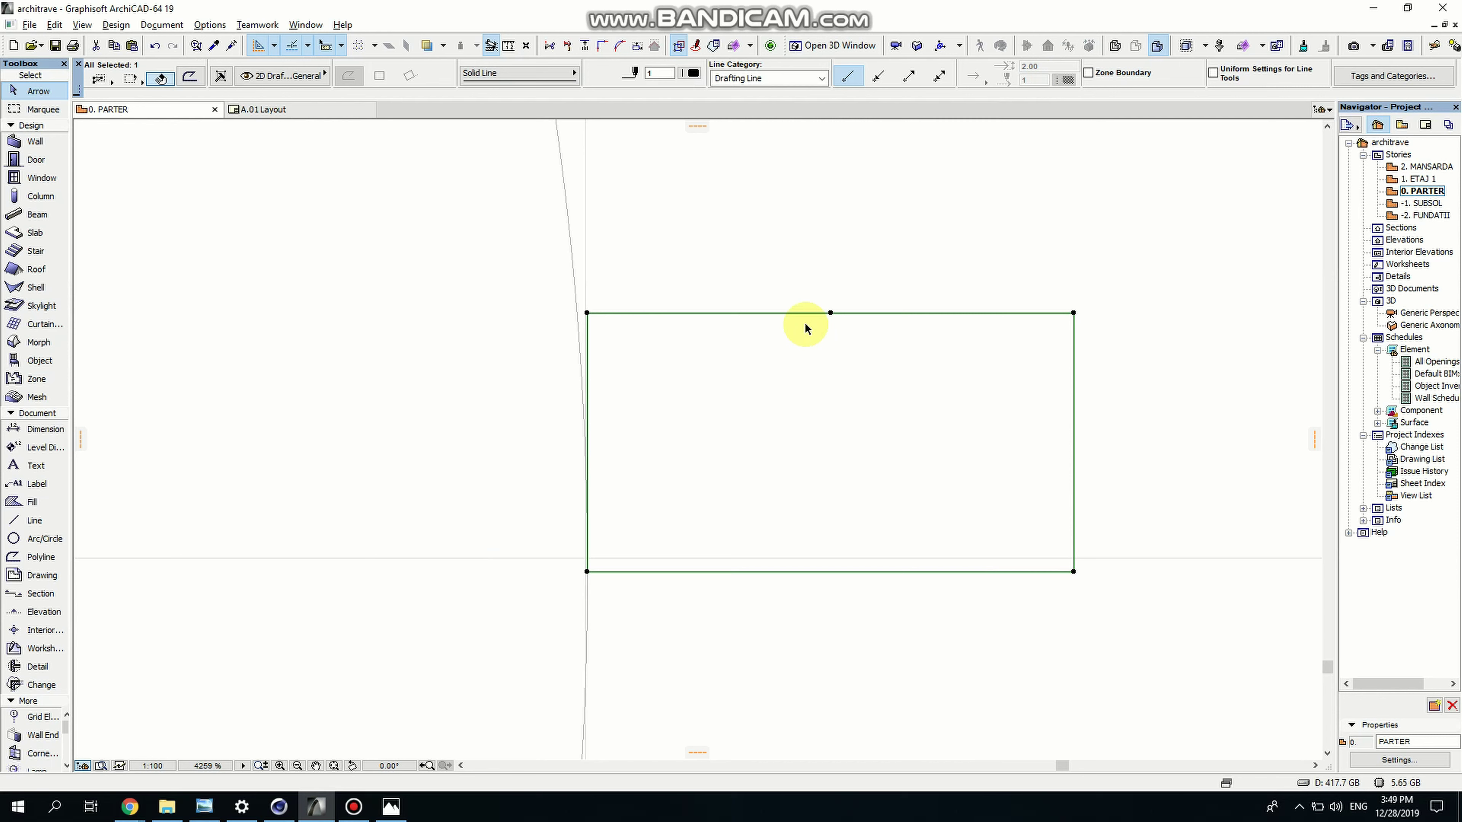
pyautogui.scroll(2, 816, 321)
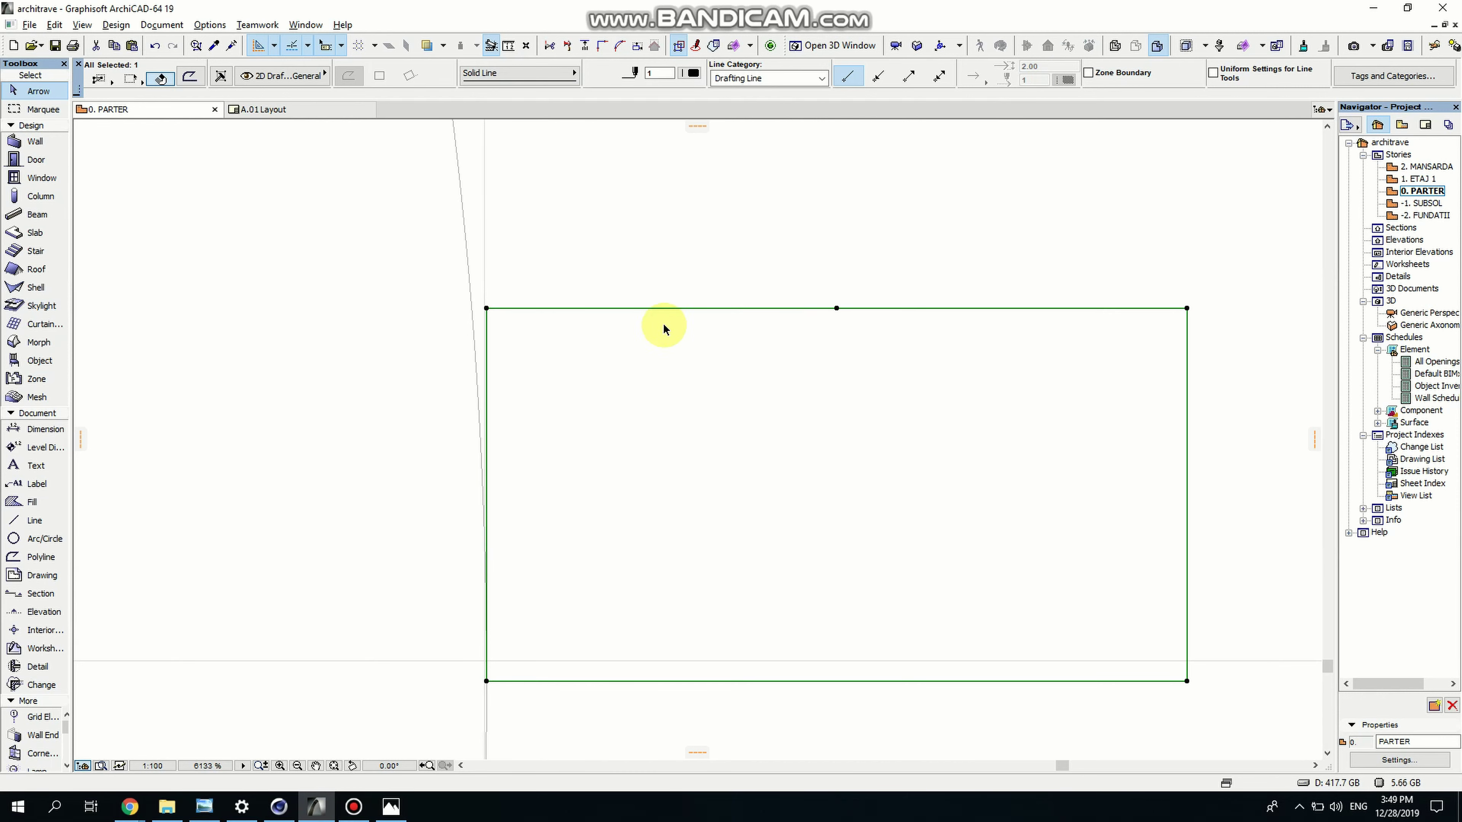
pyautogui.click(656, 309)
pyautogui.click(661, 308)
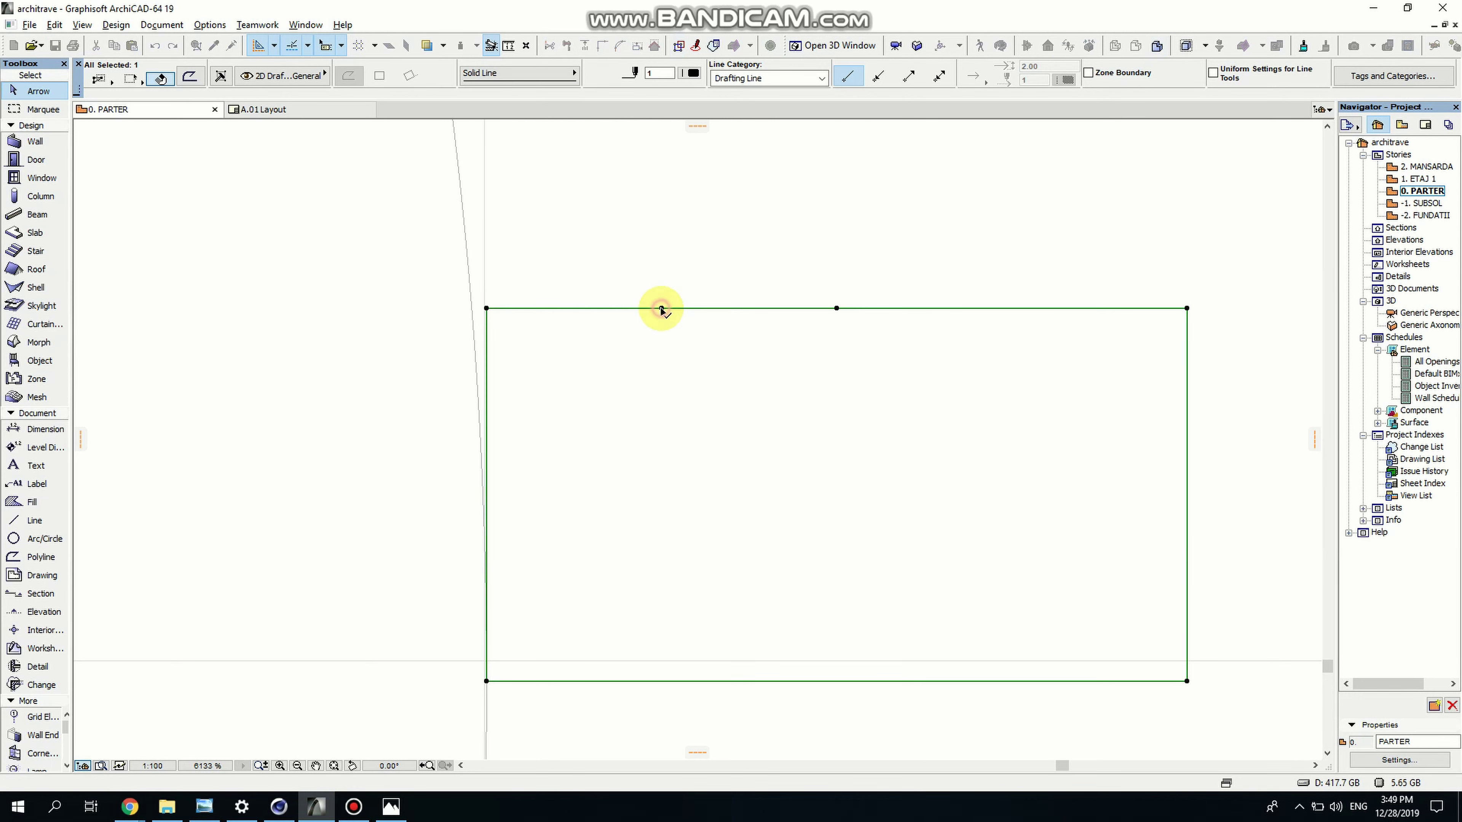
pyautogui.click(1033, 310)
pyautogui.click(1011, 308)
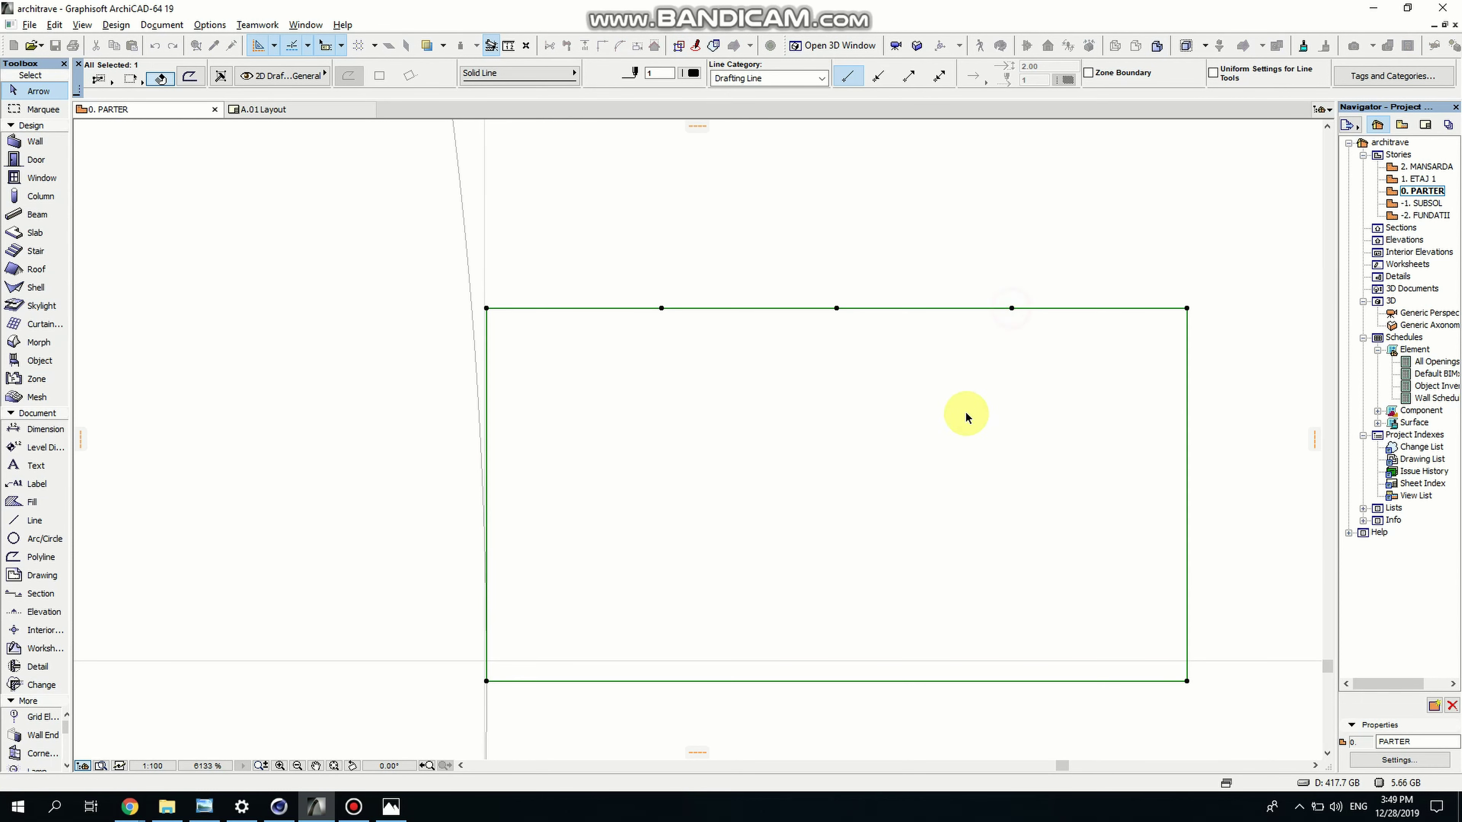
# Insert nodes at the midpoints of the two upper-edge segments nearest the circle
pyautogui.scroll(-5, 715, 457)
pyautogui.scroll(5, 717, 457)
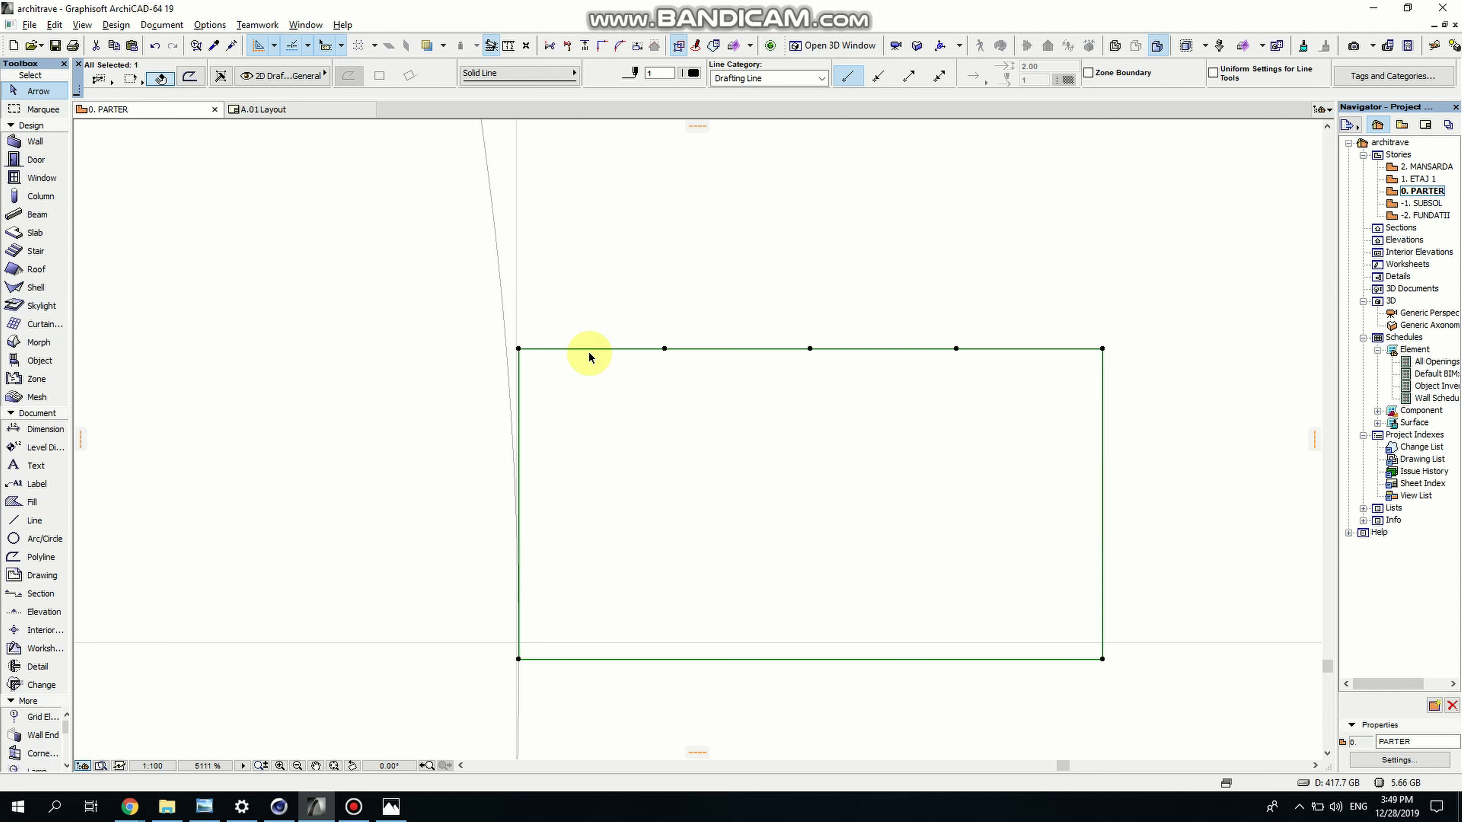
pyautogui.click(591, 348)
pyautogui.click(591, 349)
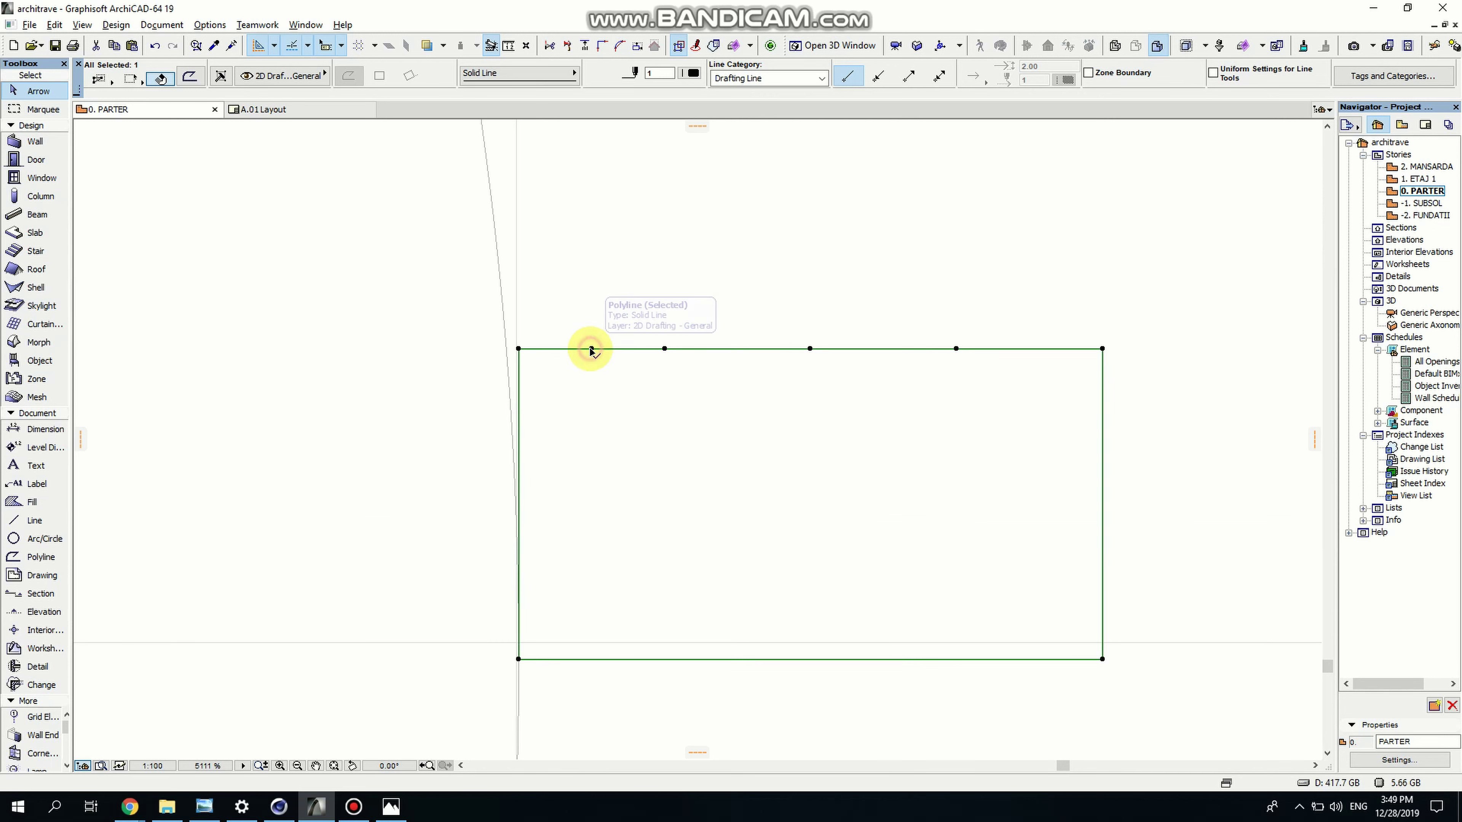
pyautogui.click(738, 349)
pyautogui.click(739, 349)
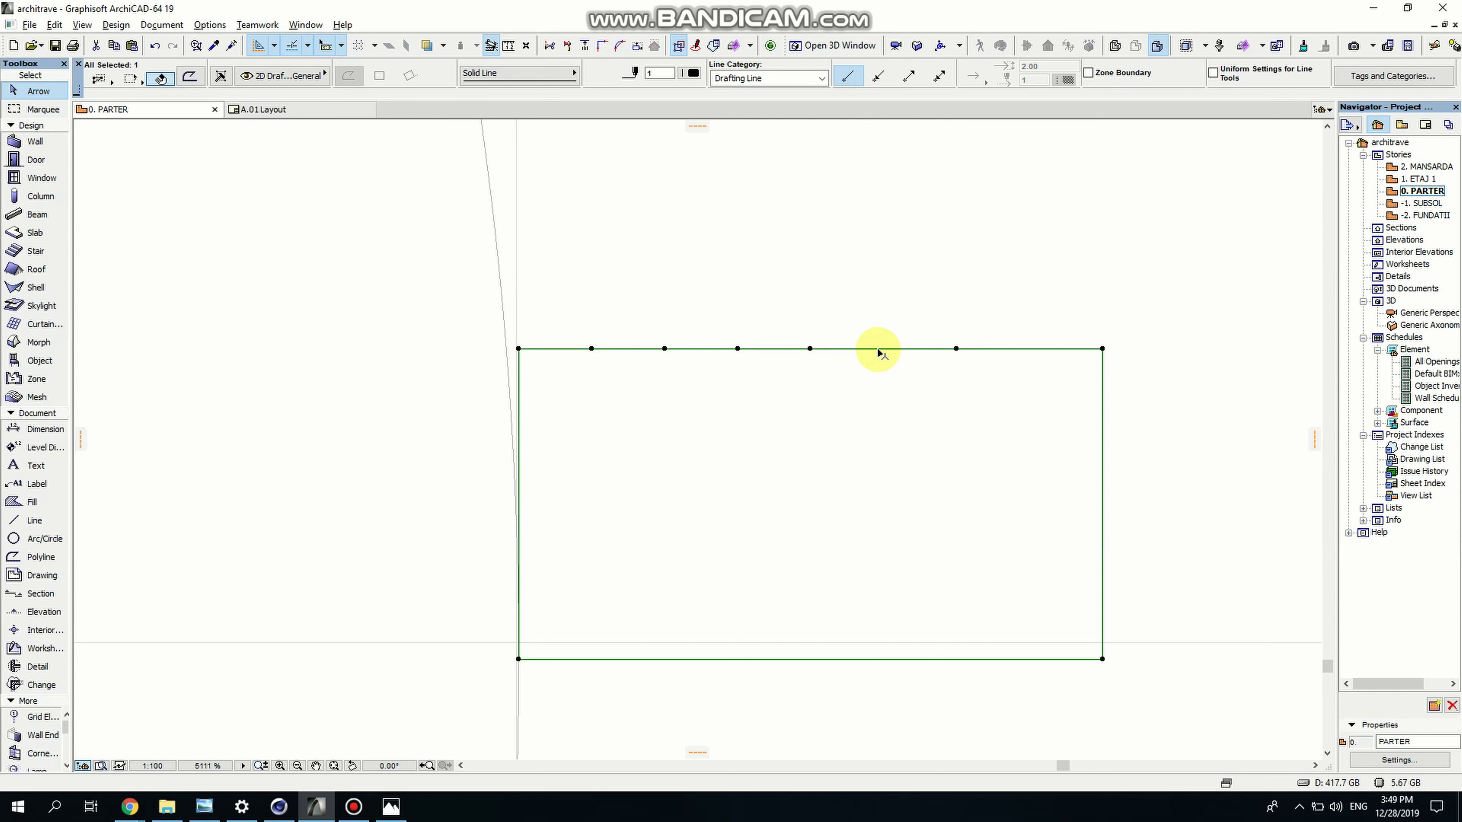
# With snap points set to Half, insert nodes at the third upper segment's midpoint and inner quarter point, and at the outermost segment's midpoint
pyautogui.scroll(2, 877, 351)
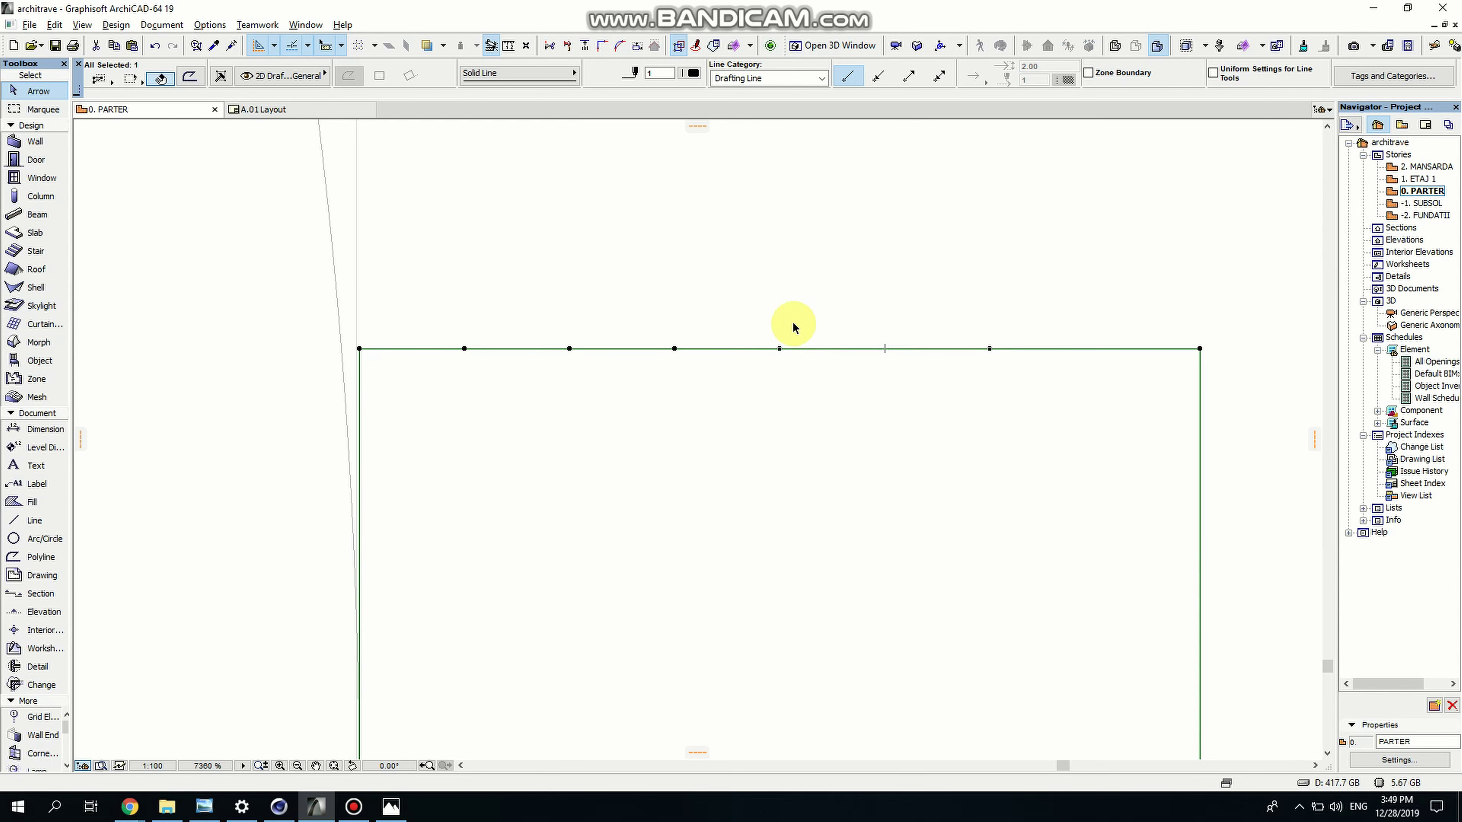
pyautogui.click(308, 46)
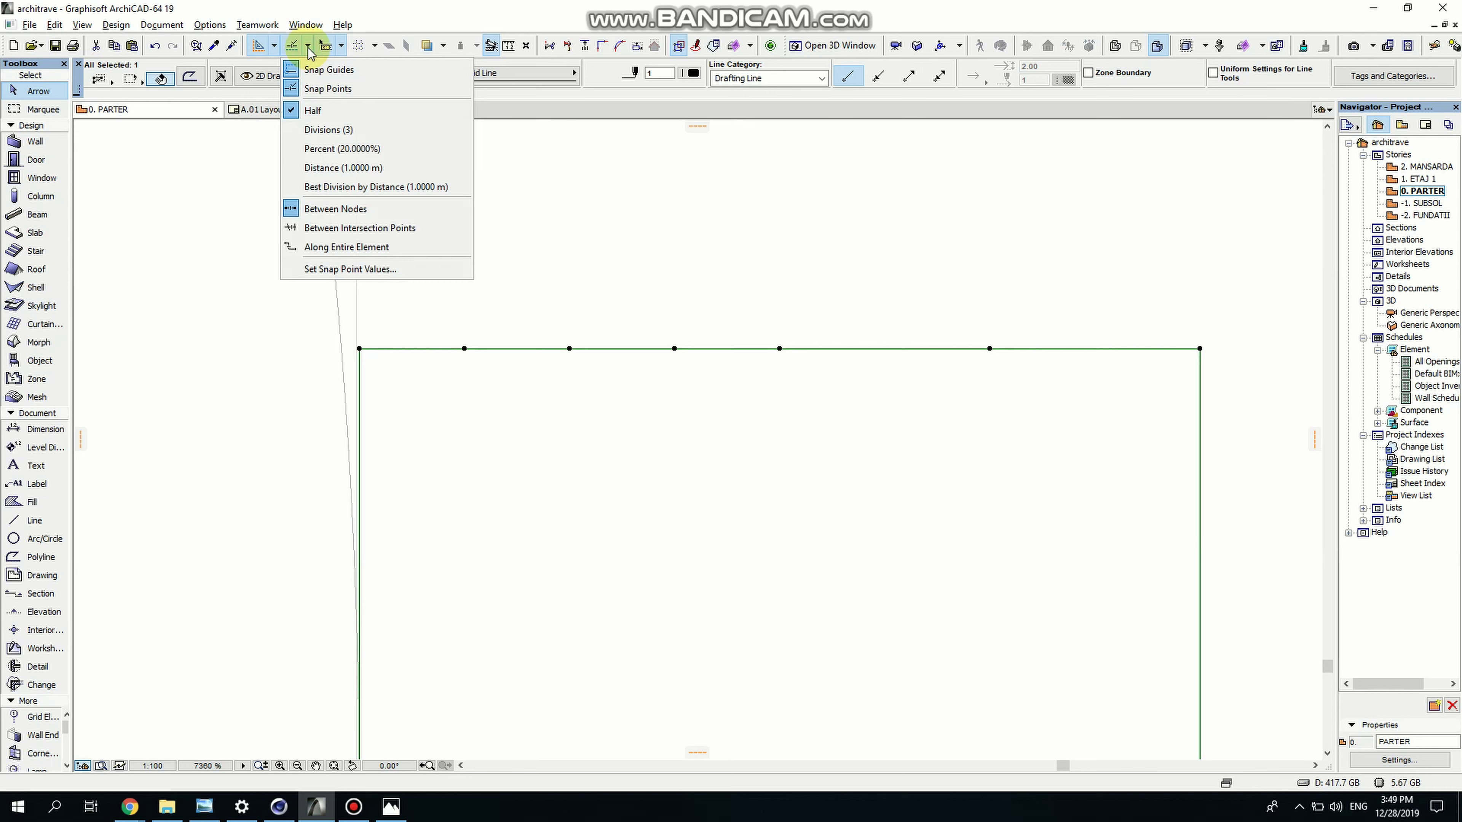
pyautogui.click(305, 110)
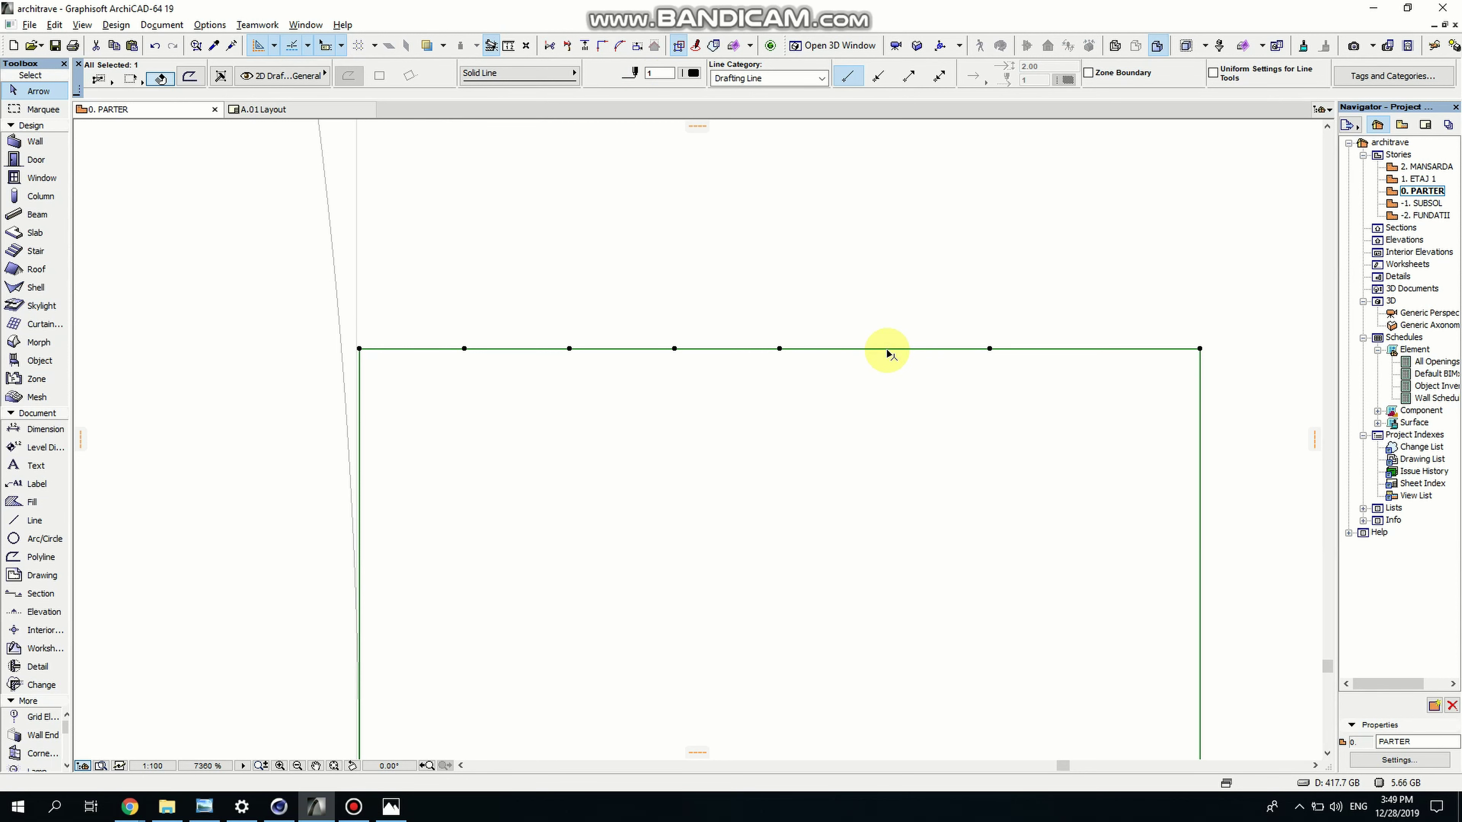
pyautogui.scroll(2, 885, 354)
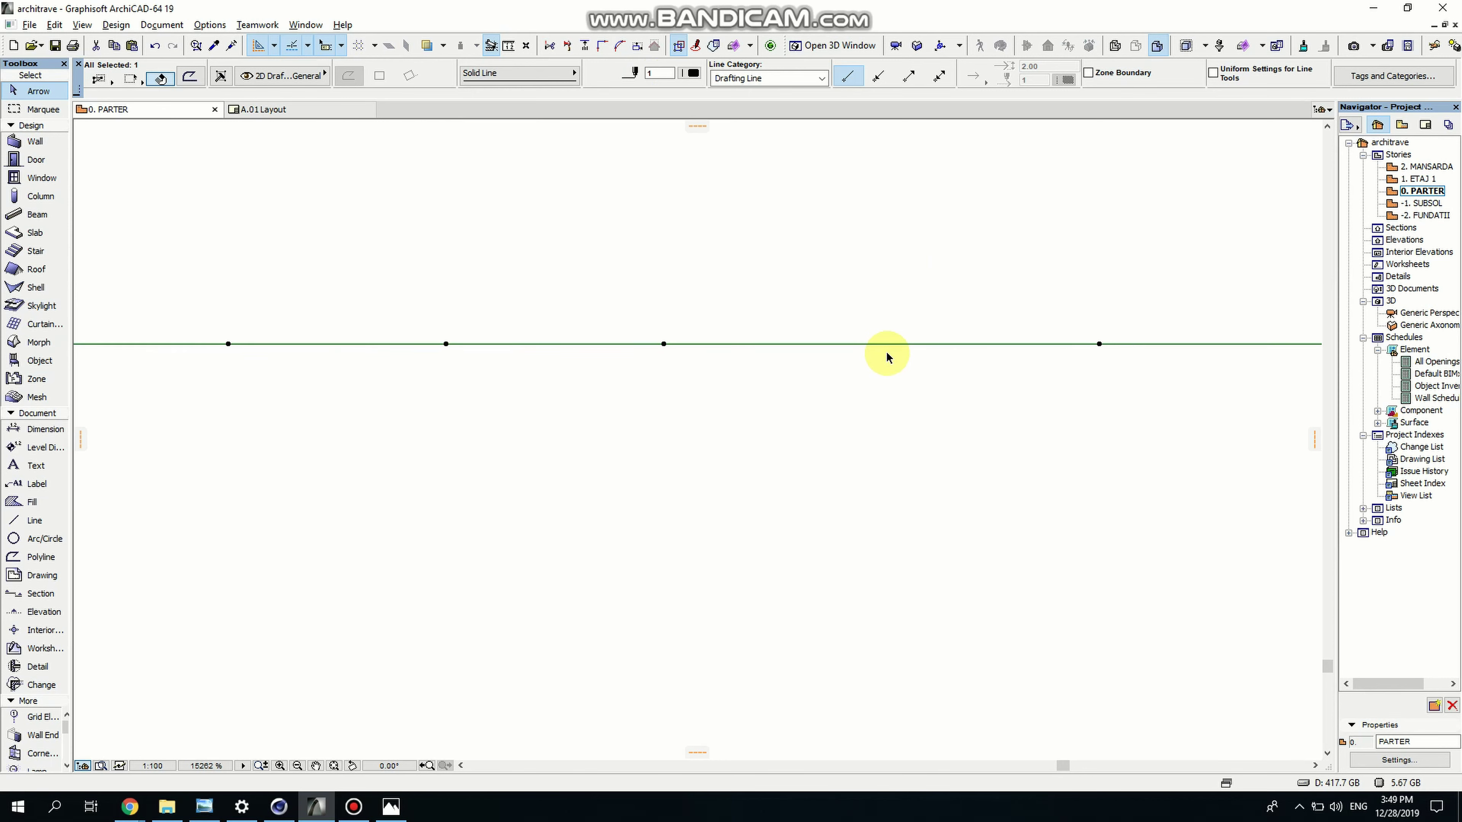
pyautogui.click(881, 343)
pyautogui.click(882, 343)
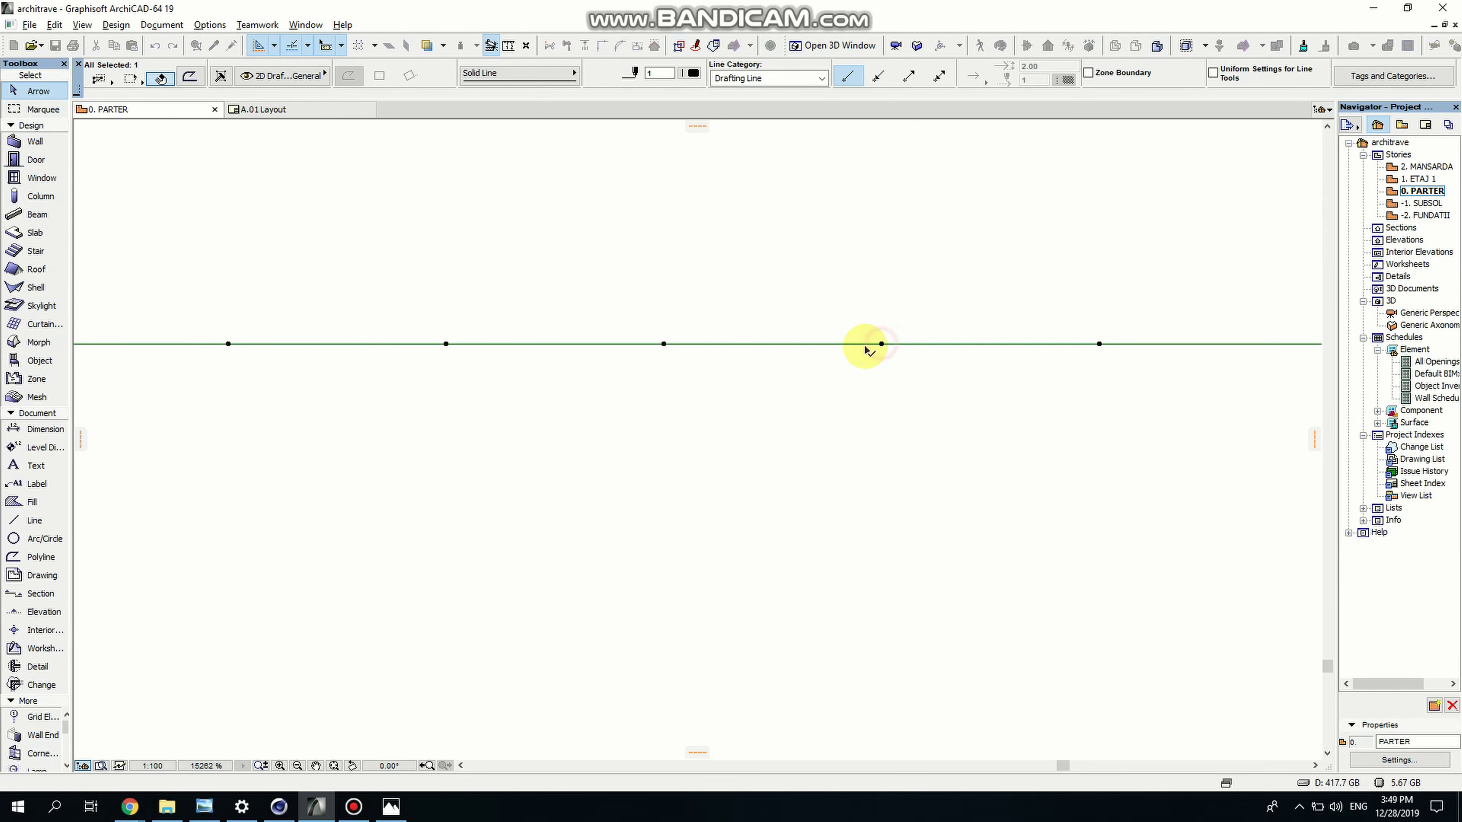
pyautogui.click(771, 344)
pyautogui.click(773, 343)
pyautogui.scroll(-2, 814, 385)
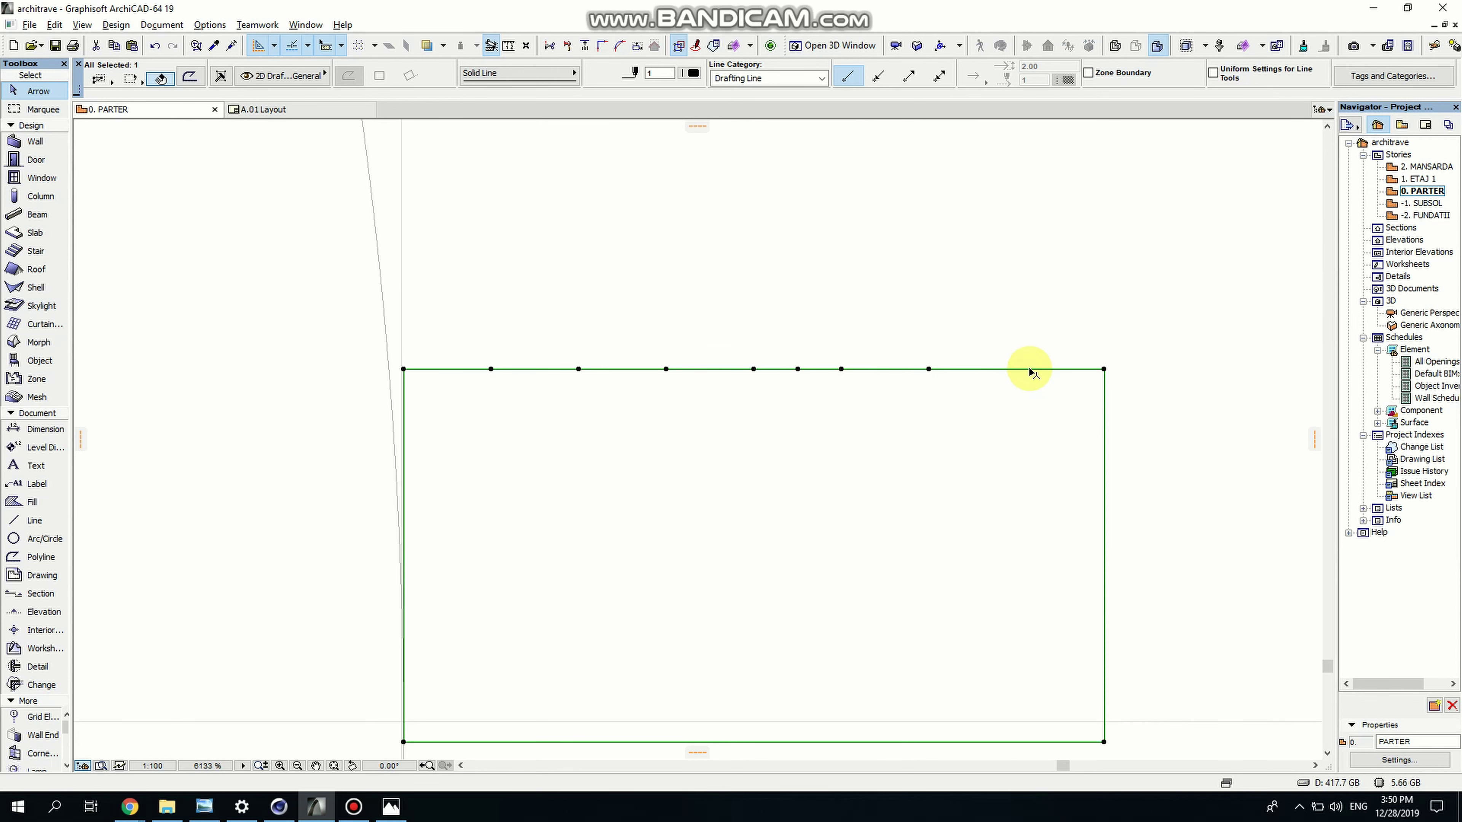
pyautogui.click(1018, 369)
pyautogui.click(1018, 369)
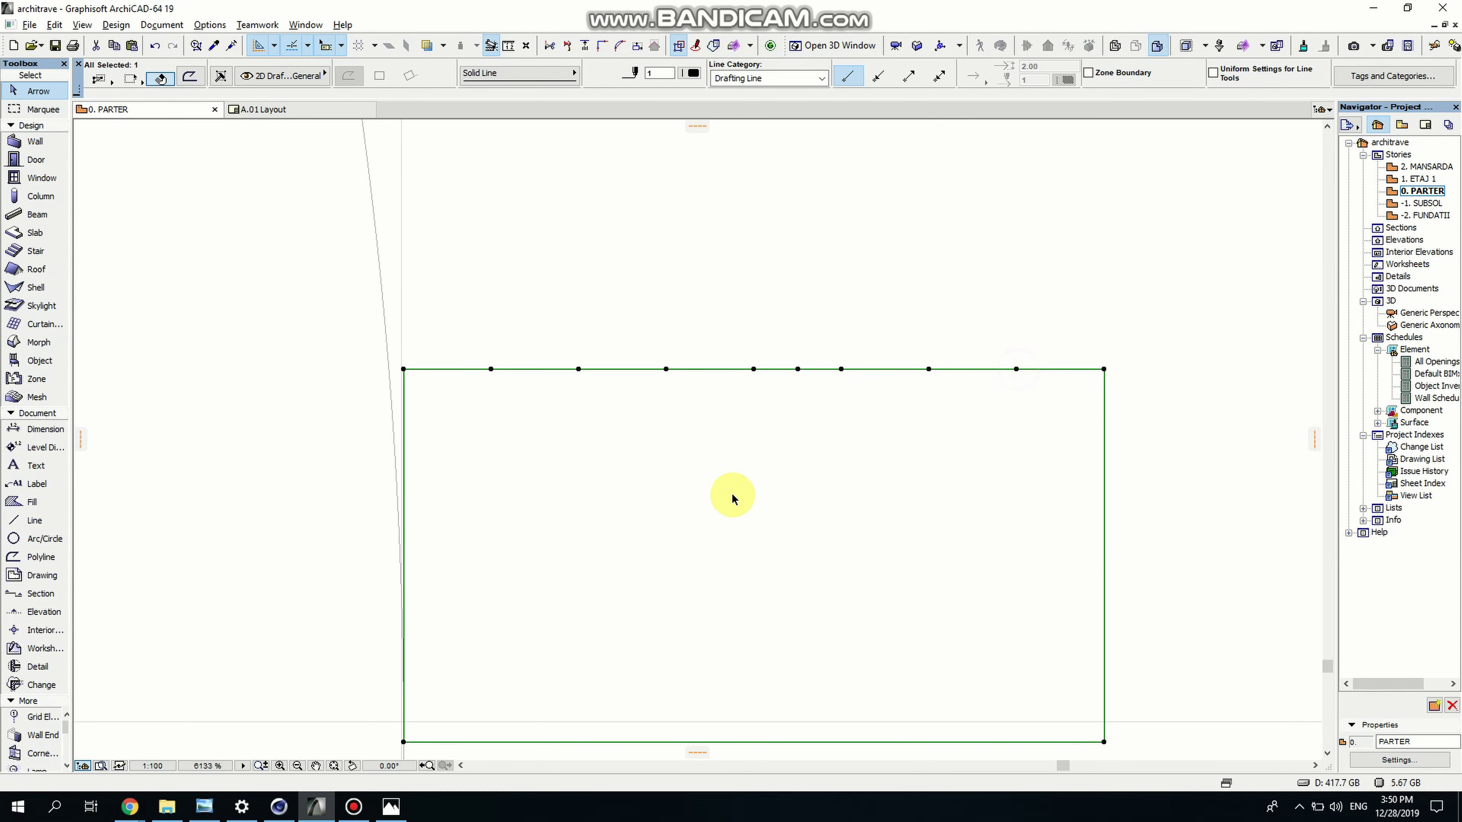
# Check the reference photo's frame and merge the upper edge's middle node and its closely spaced outer neighbour into the next outer node
pyautogui.scroll(-2, 573, 410)
pyautogui.hotkey('alt', 'Tab')
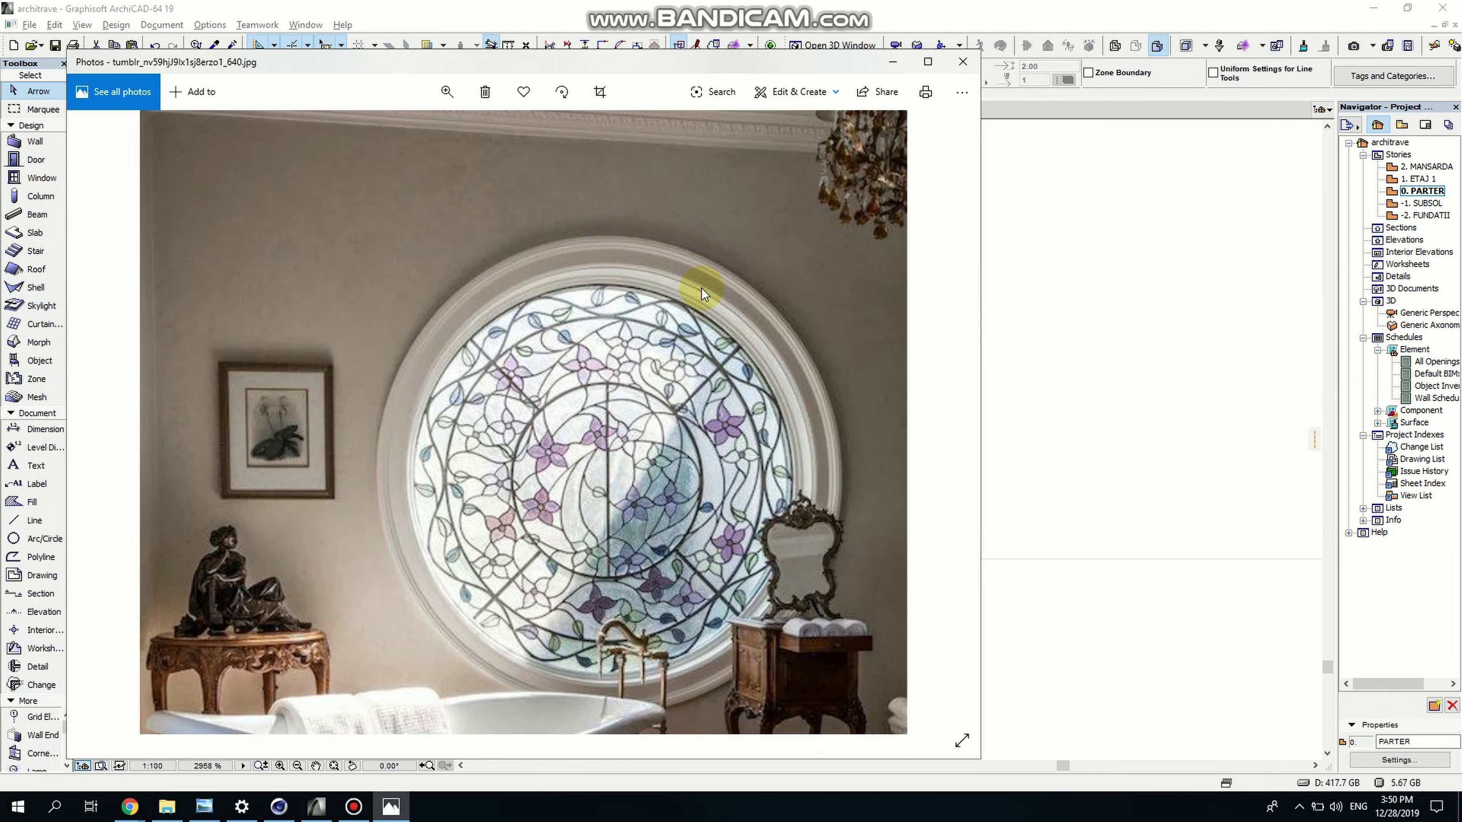
pyautogui.hotkey('alt', 'Tab')
pyautogui.scroll(1, 629, 414)
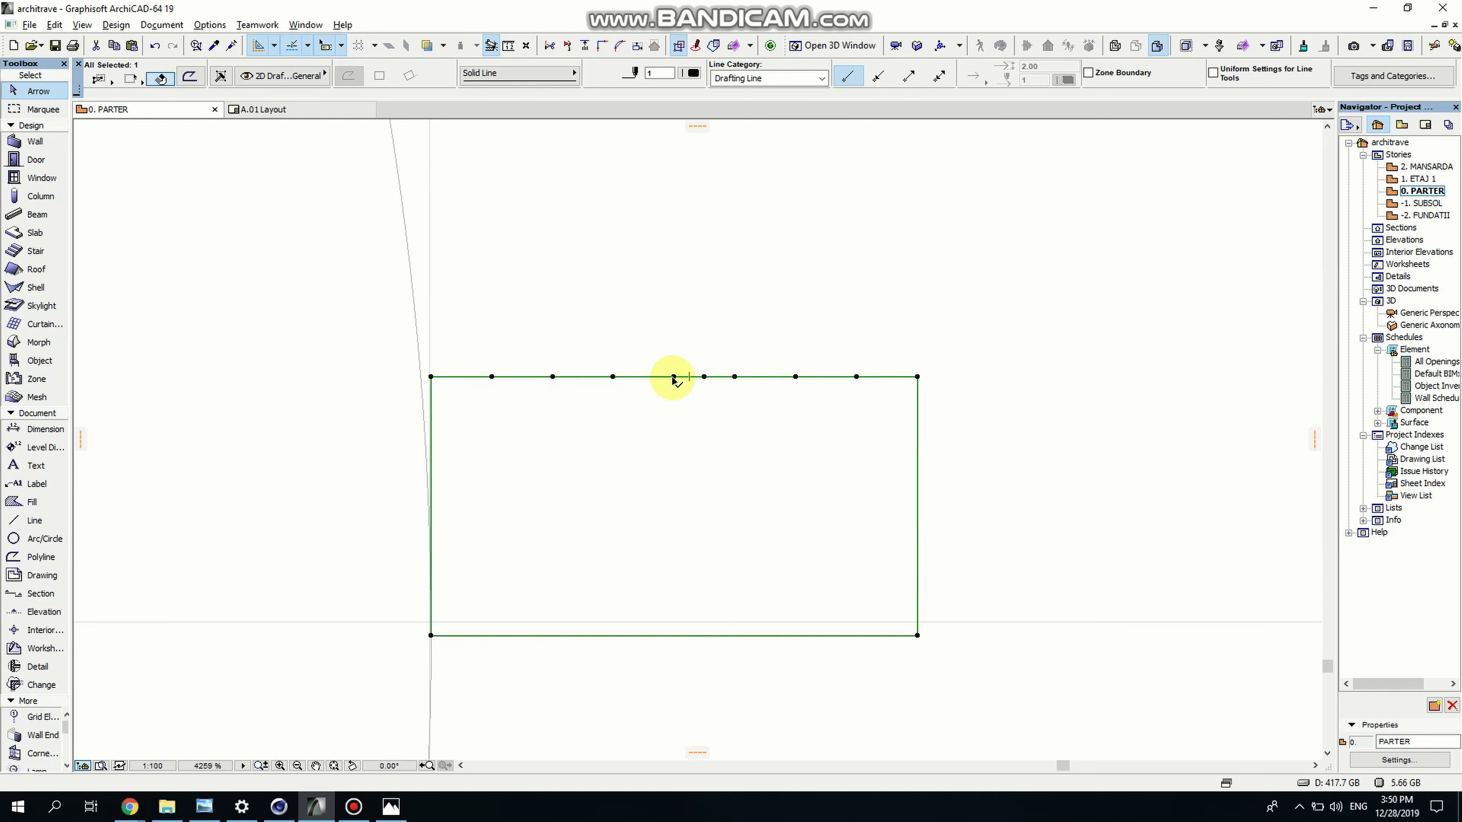
pyautogui.click(674, 378)
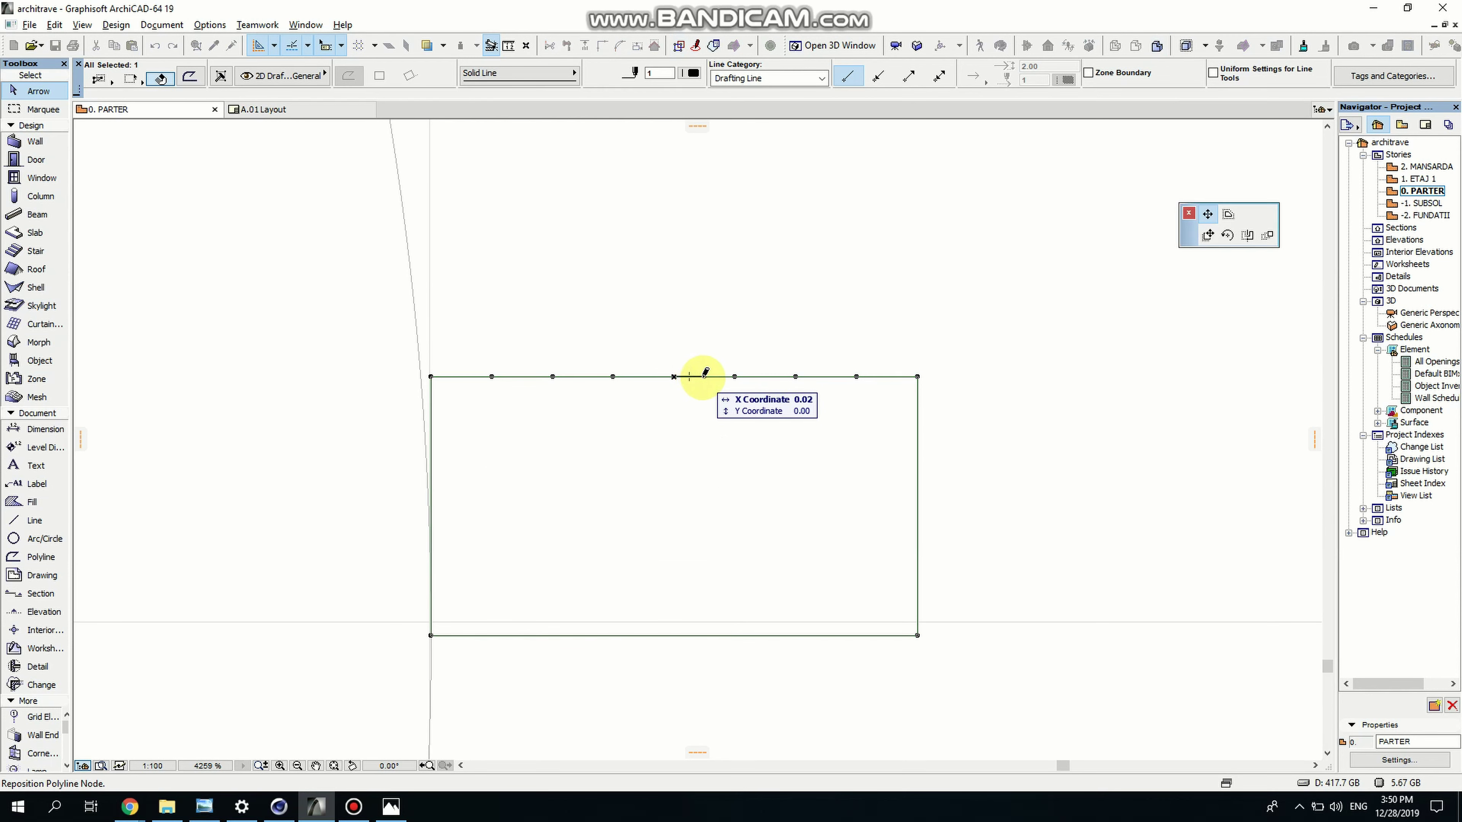
pyautogui.press('Escape')
pyautogui.click(704, 378)
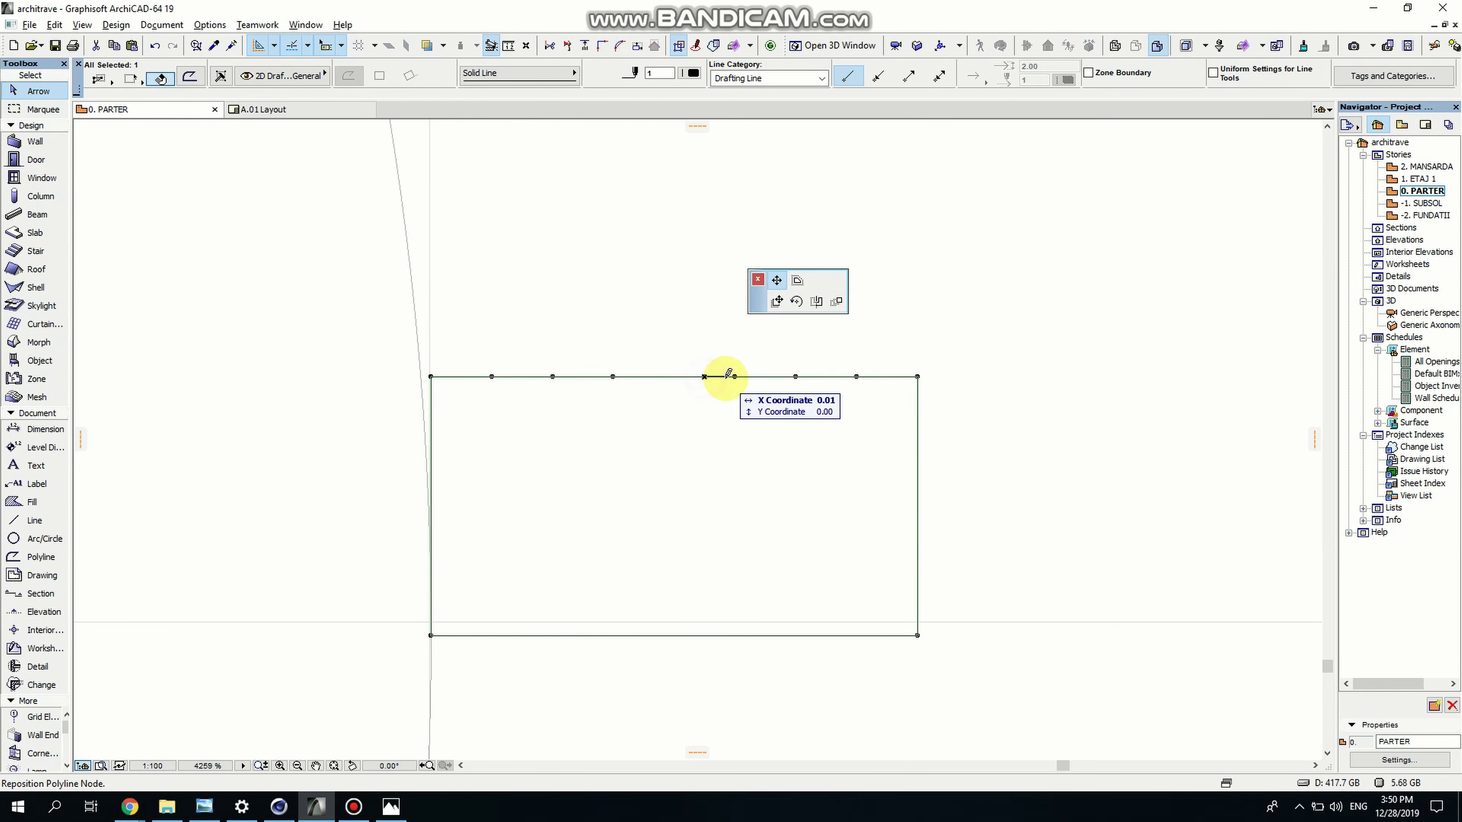
pyautogui.press('Escape')
# Offset the upper edge's middle segment inward about 0.02 to form a rectangular recess, and deepen it with a second offset
pyautogui.click(696, 378)
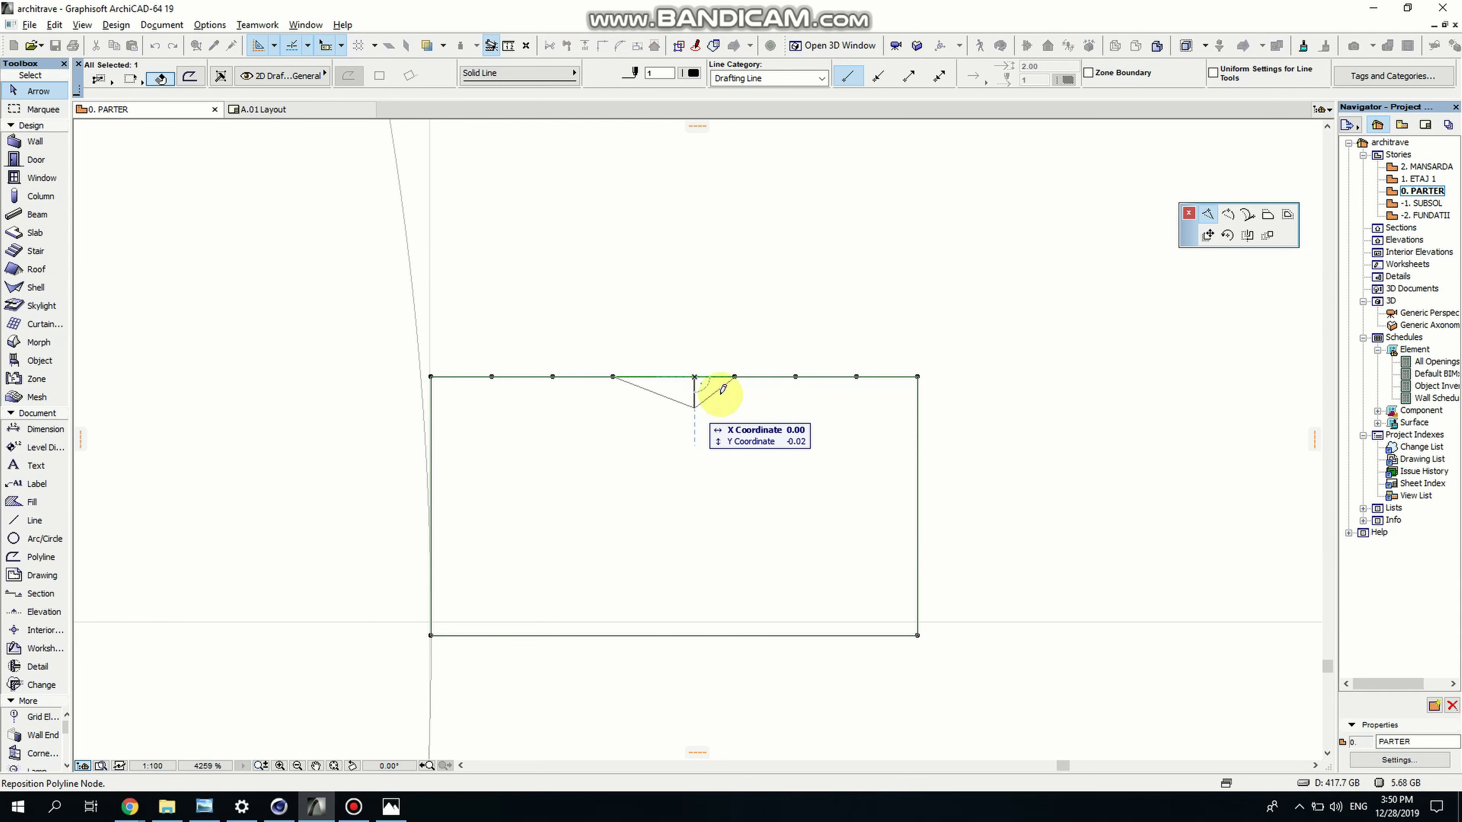
pyautogui.click(1268, 232)
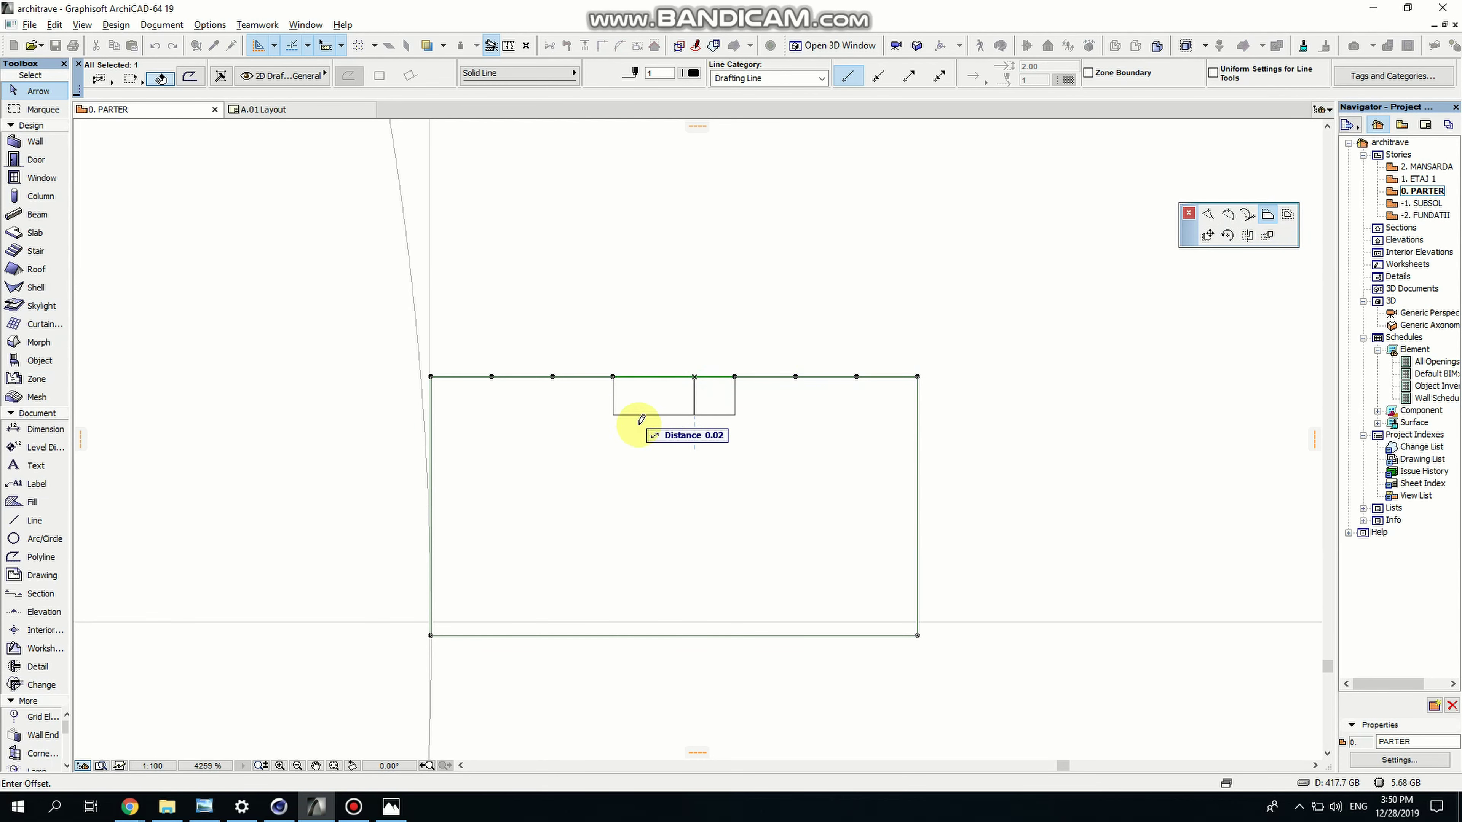
pyautogui.click(636, 414)
pyautogui.scroll(3, 632, 411)
pyautogui.moveTo(620, 385); pyautogui.dragTo(955, 444, button='middle')
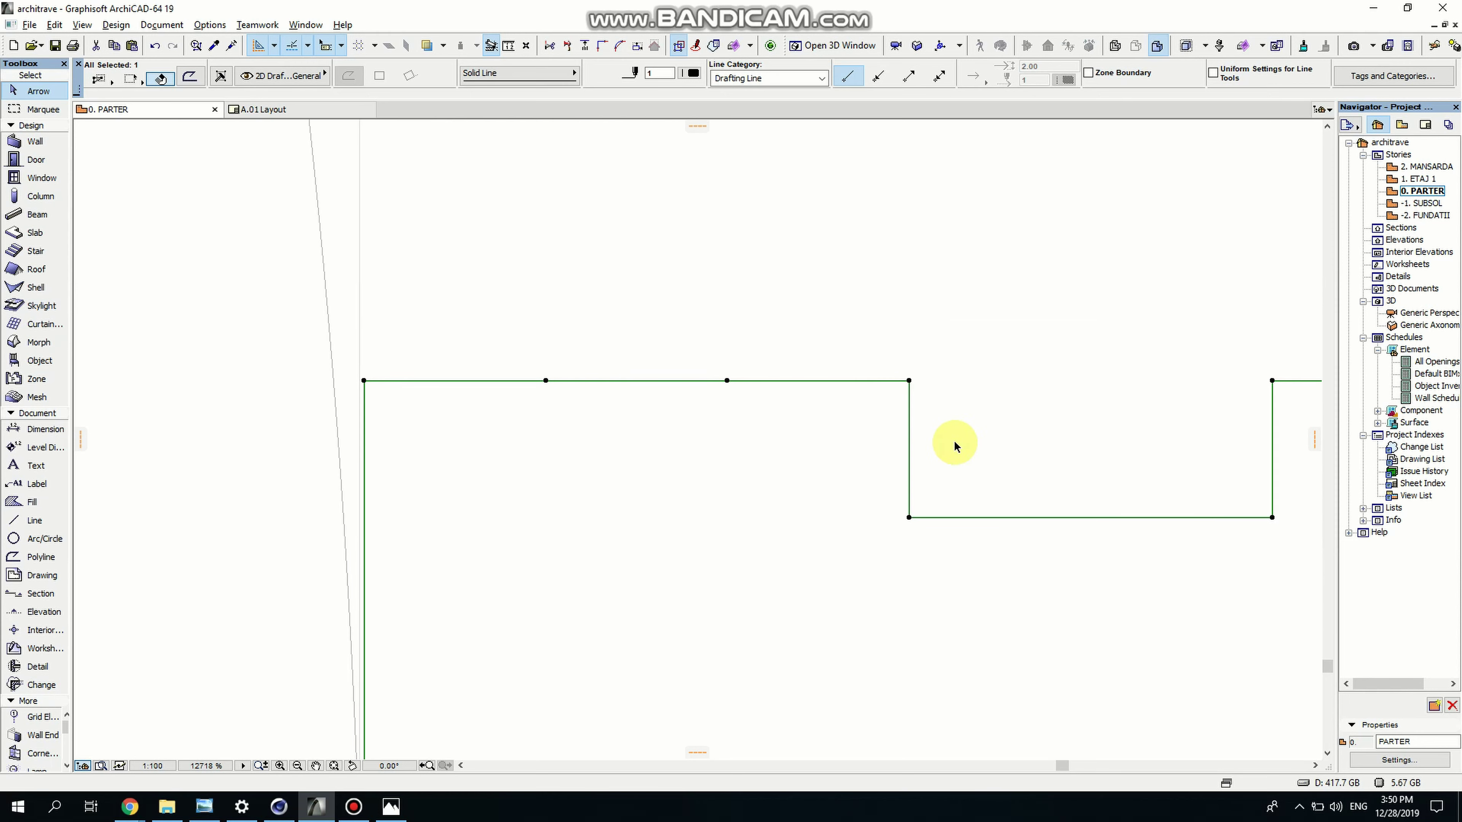
pyautogui.scroll(-3, 771, 387)
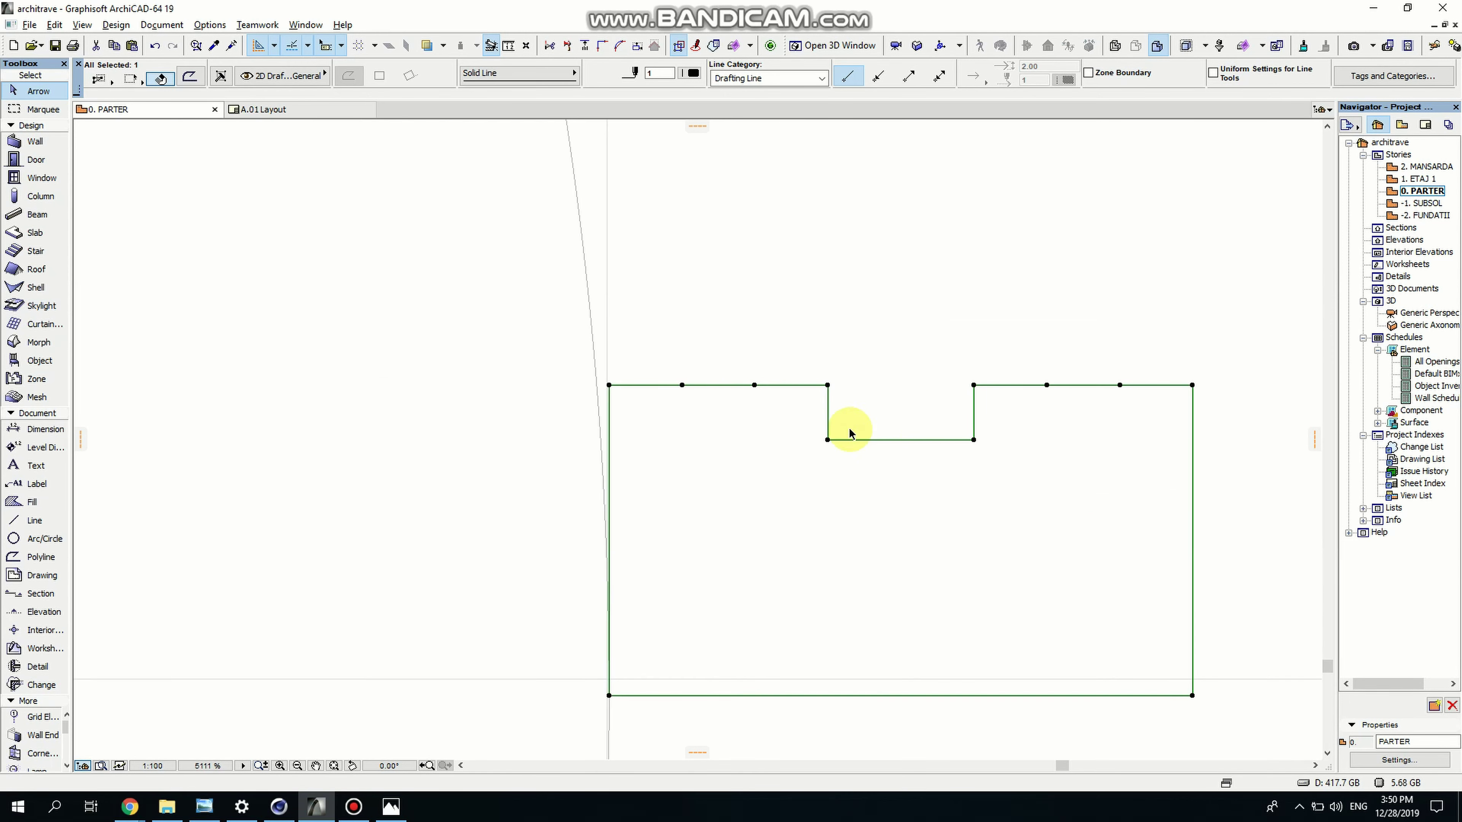
pyautogui.click(884, 440)
pyautogui.click(888, 461)
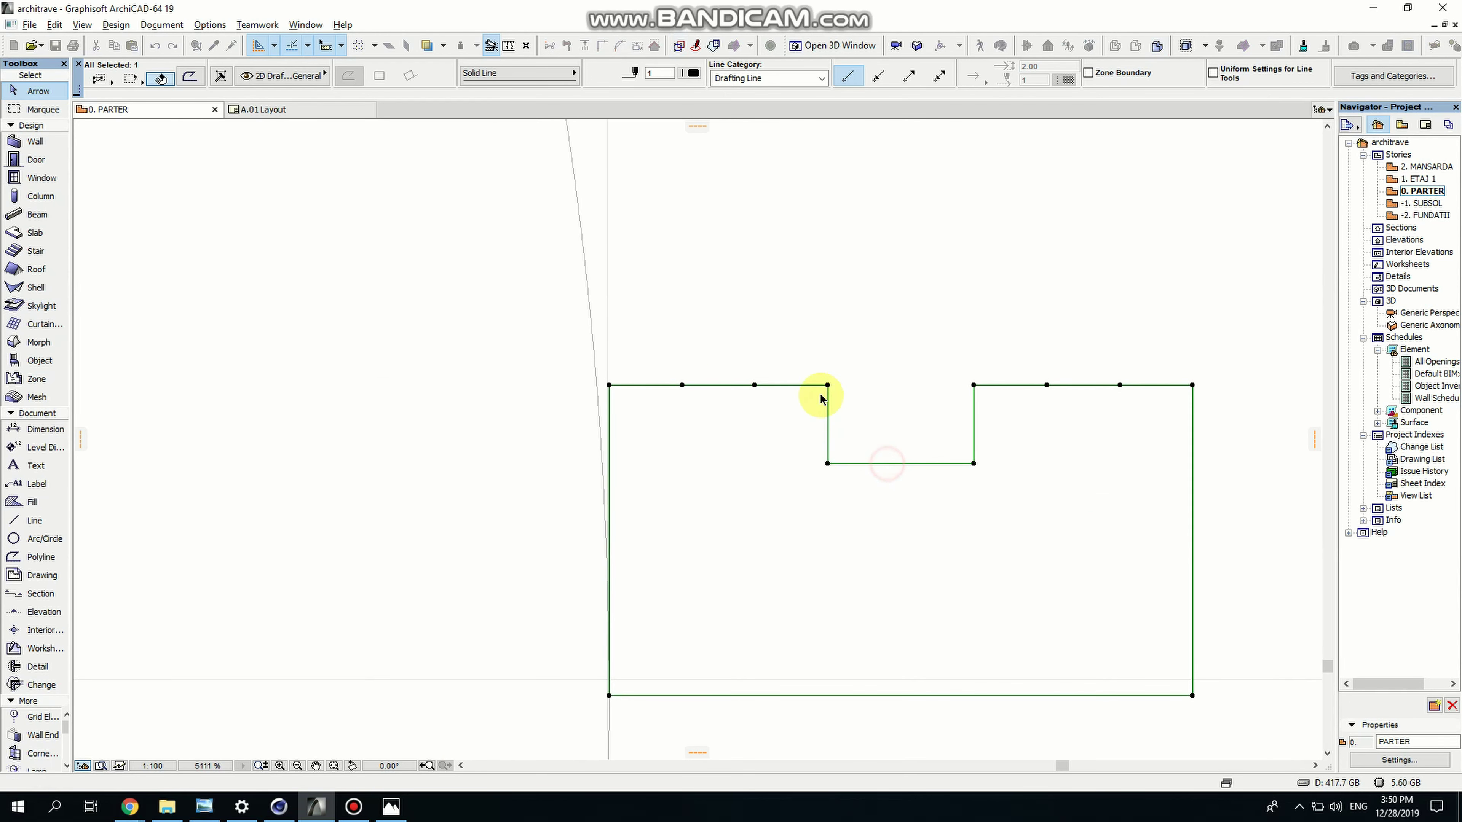
# Fillet the recess's upper corner nearest the circle with a radius of 0.04
pyautogui.click(827, 385)
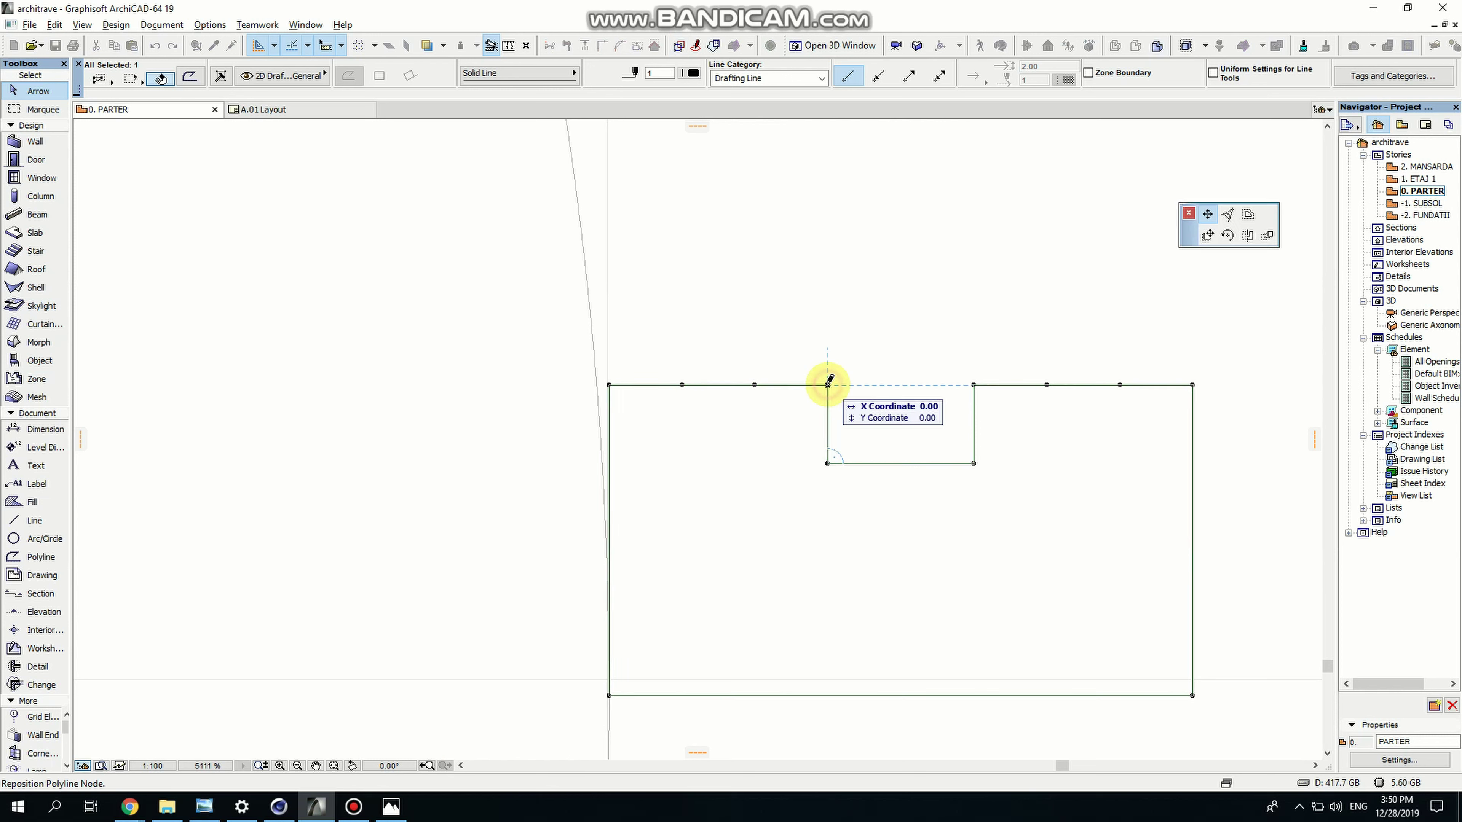
pyautogui.click(1228, 215)
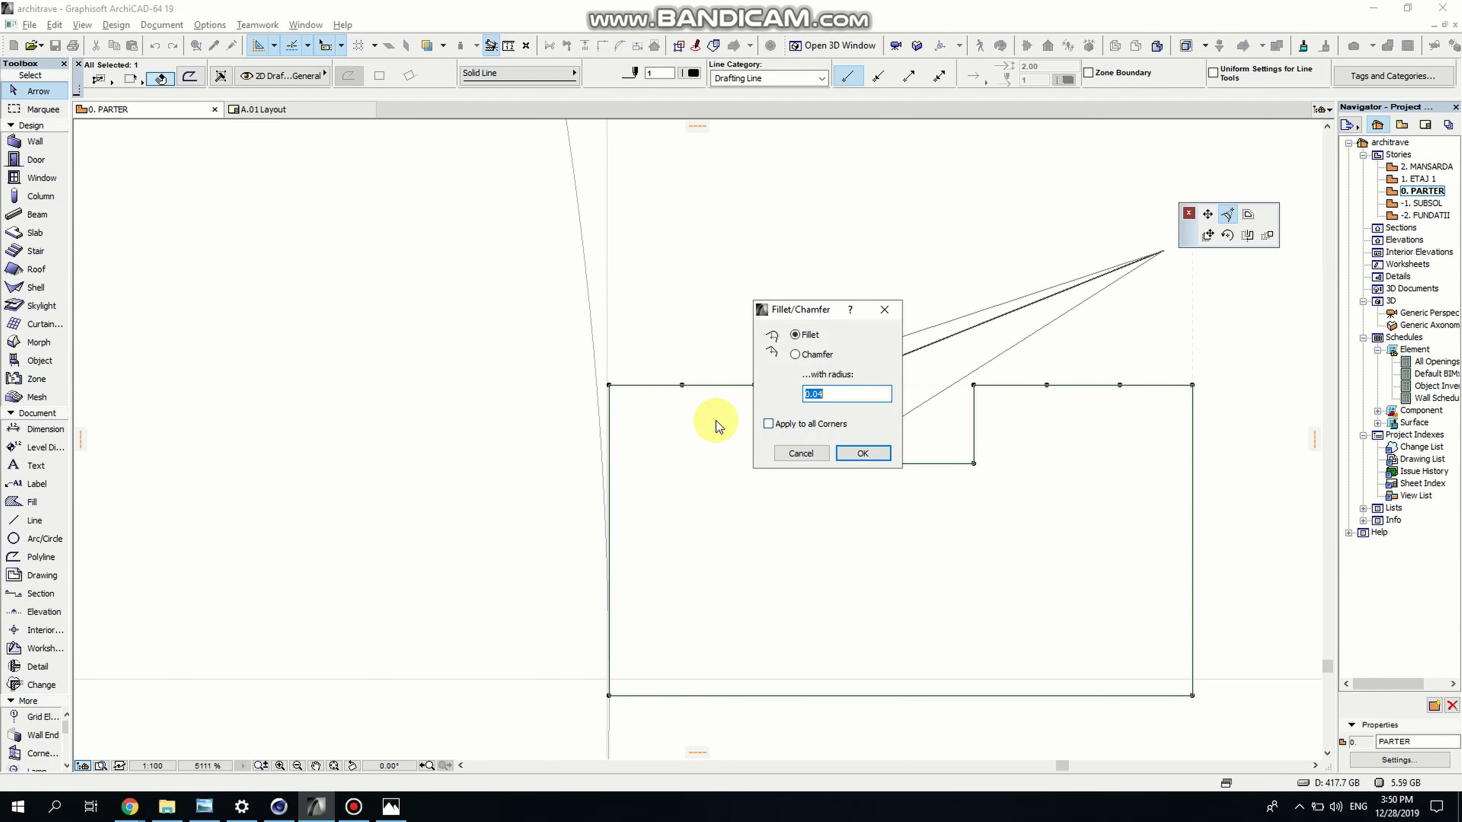
pyautogui.click(884, 309)
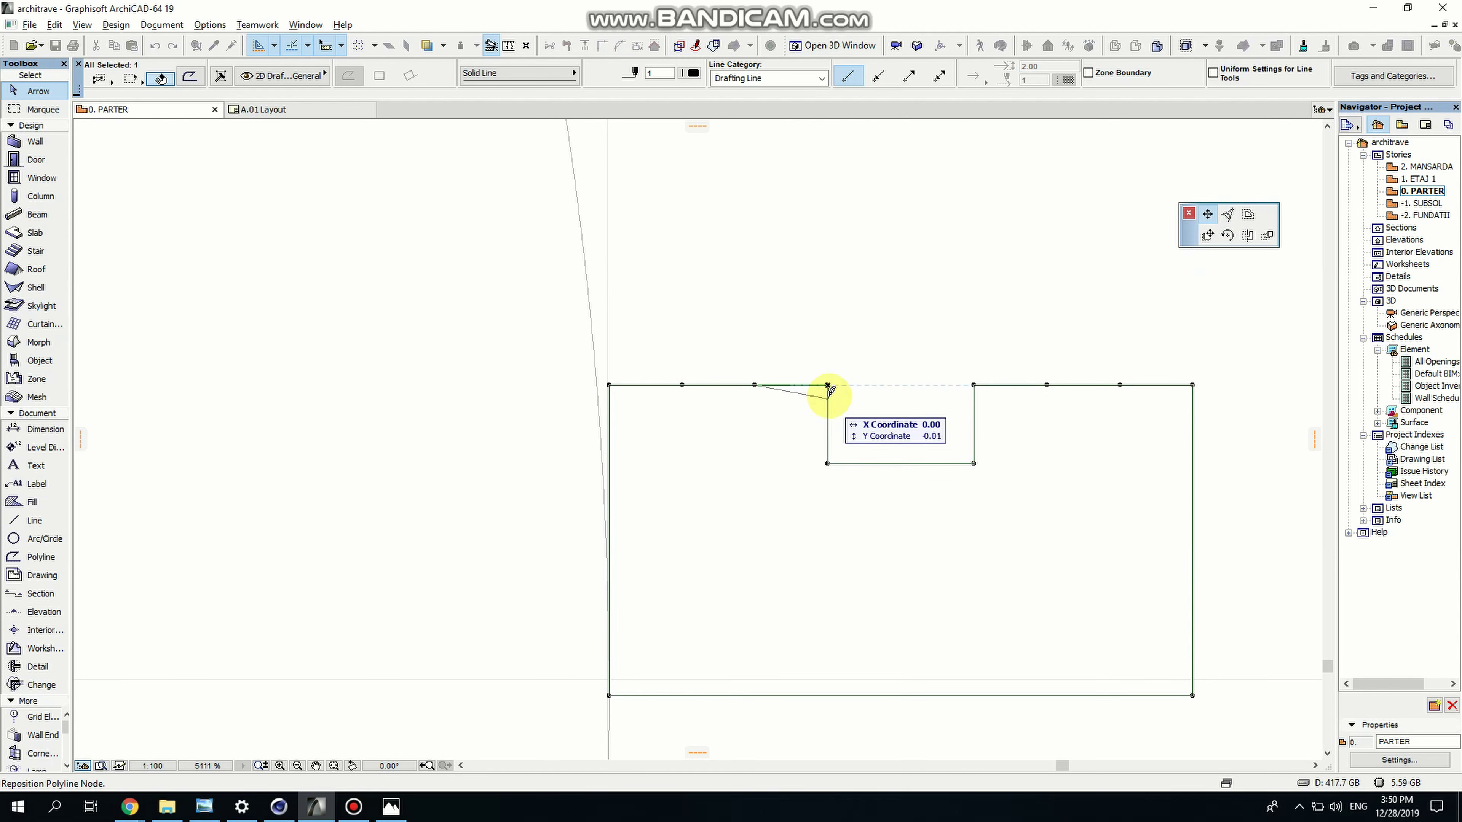
pyautogui.click(1228, 216)
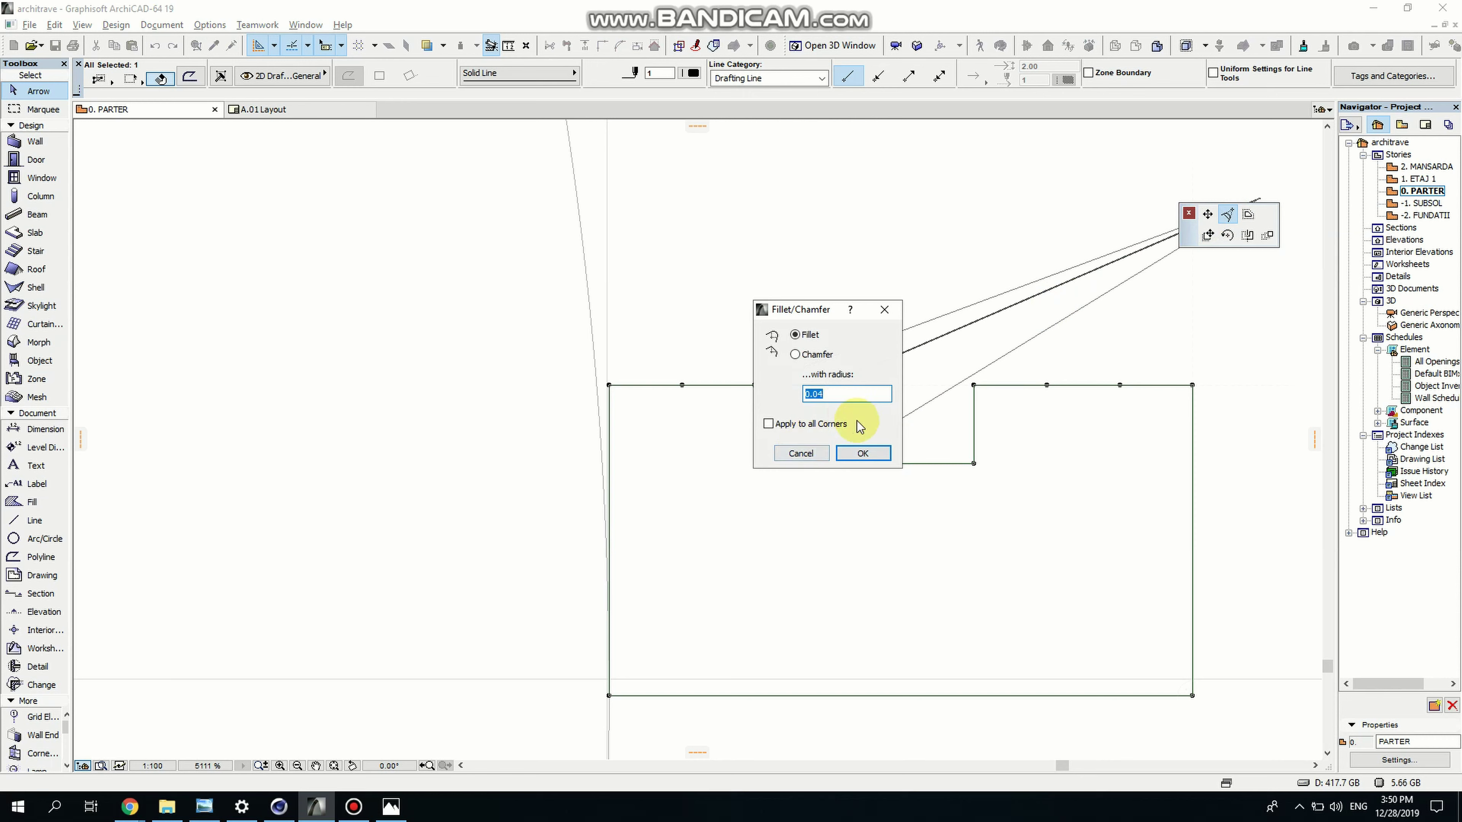
pyautogui.click(862, 453)
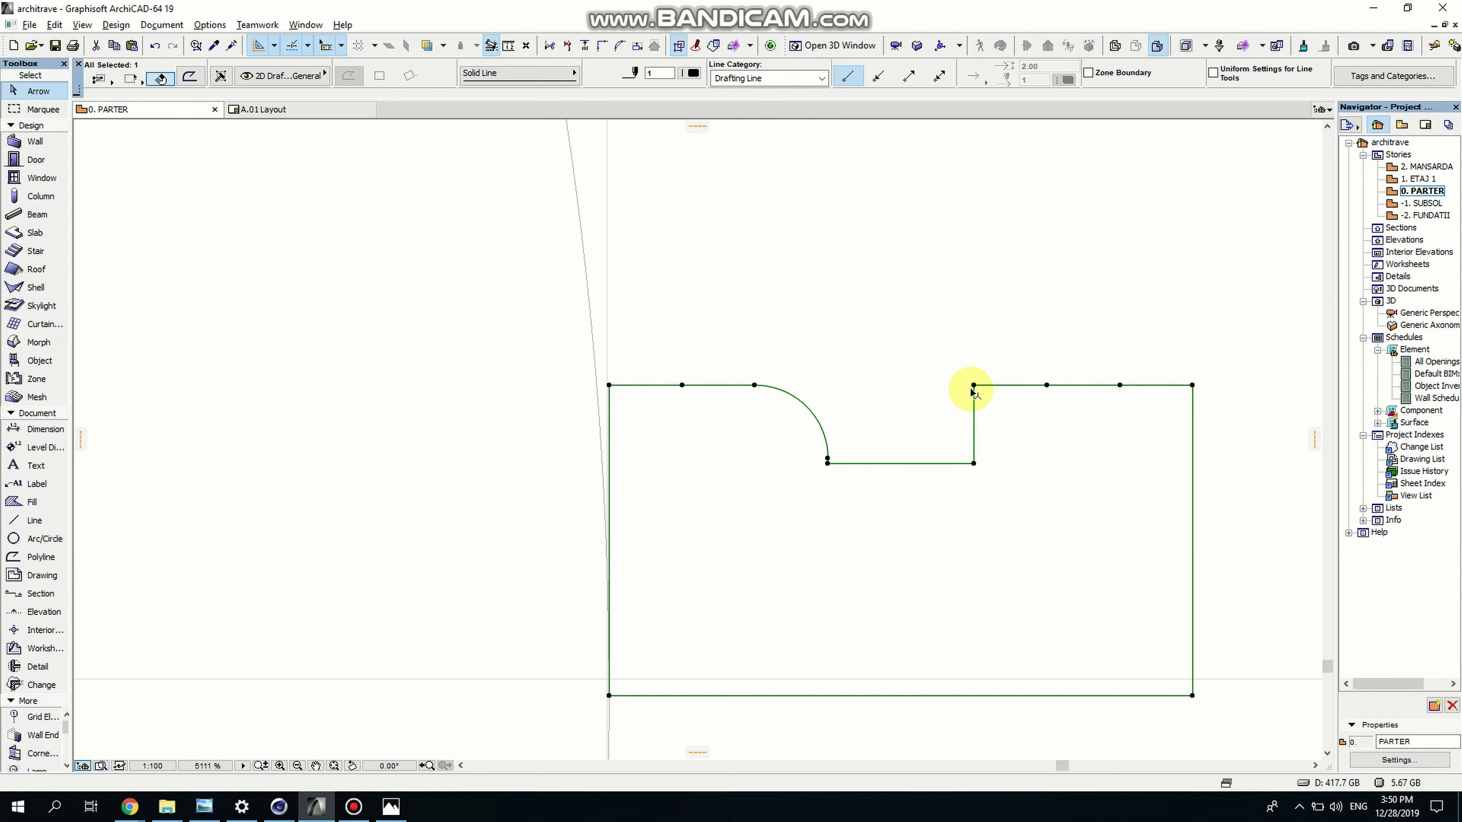
# Fillet the recess's other upper corner to match the rounded one, and deselect the polyline
pyautogui.scroll(-2, 725, 455)
pyautogui.scroll(3, 889, 411)
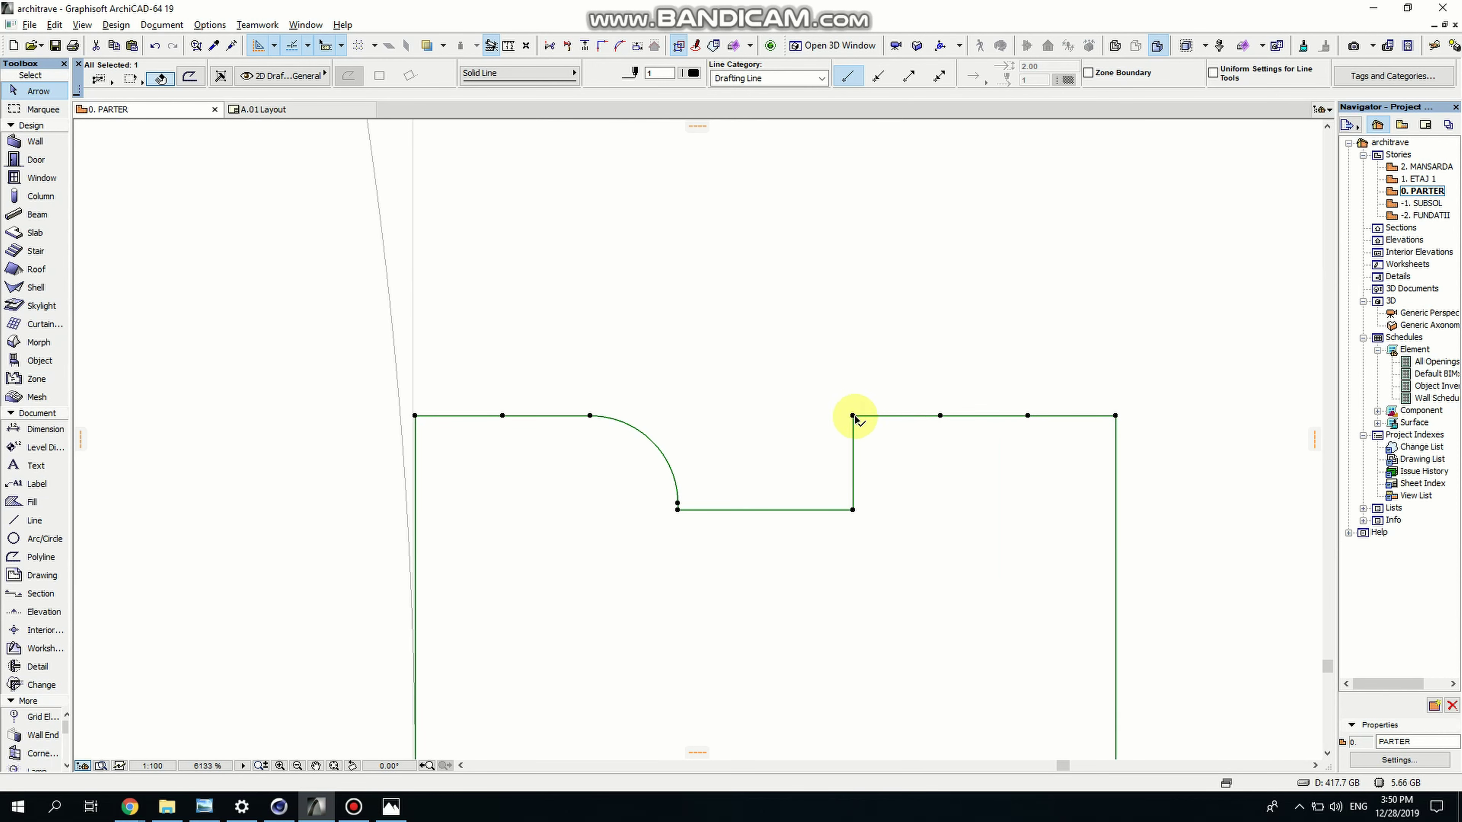
pyautogui.click(853, 415)
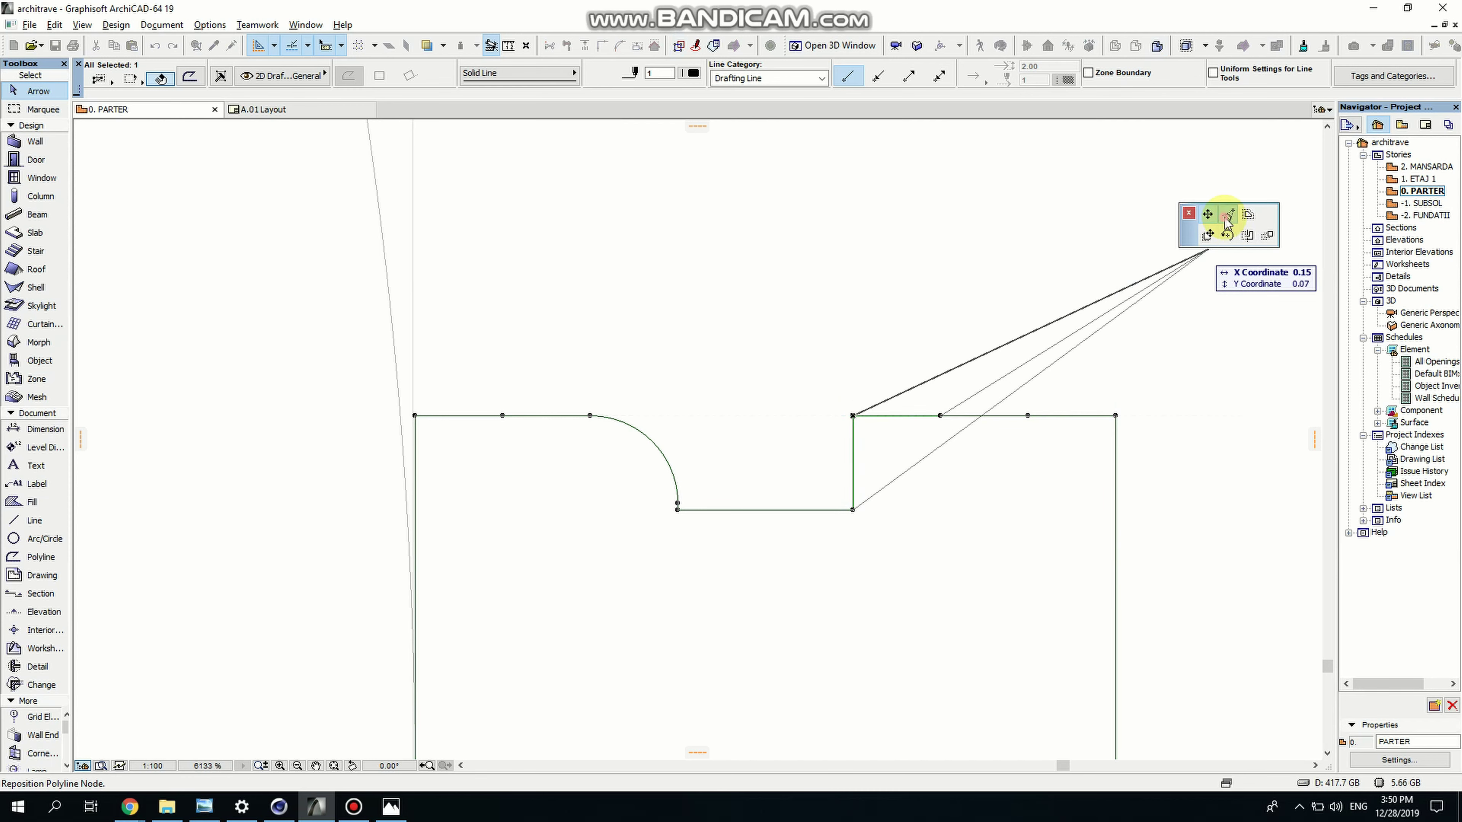
pyautogui.click(1227, 216)
pyautogui.click(783, 411)
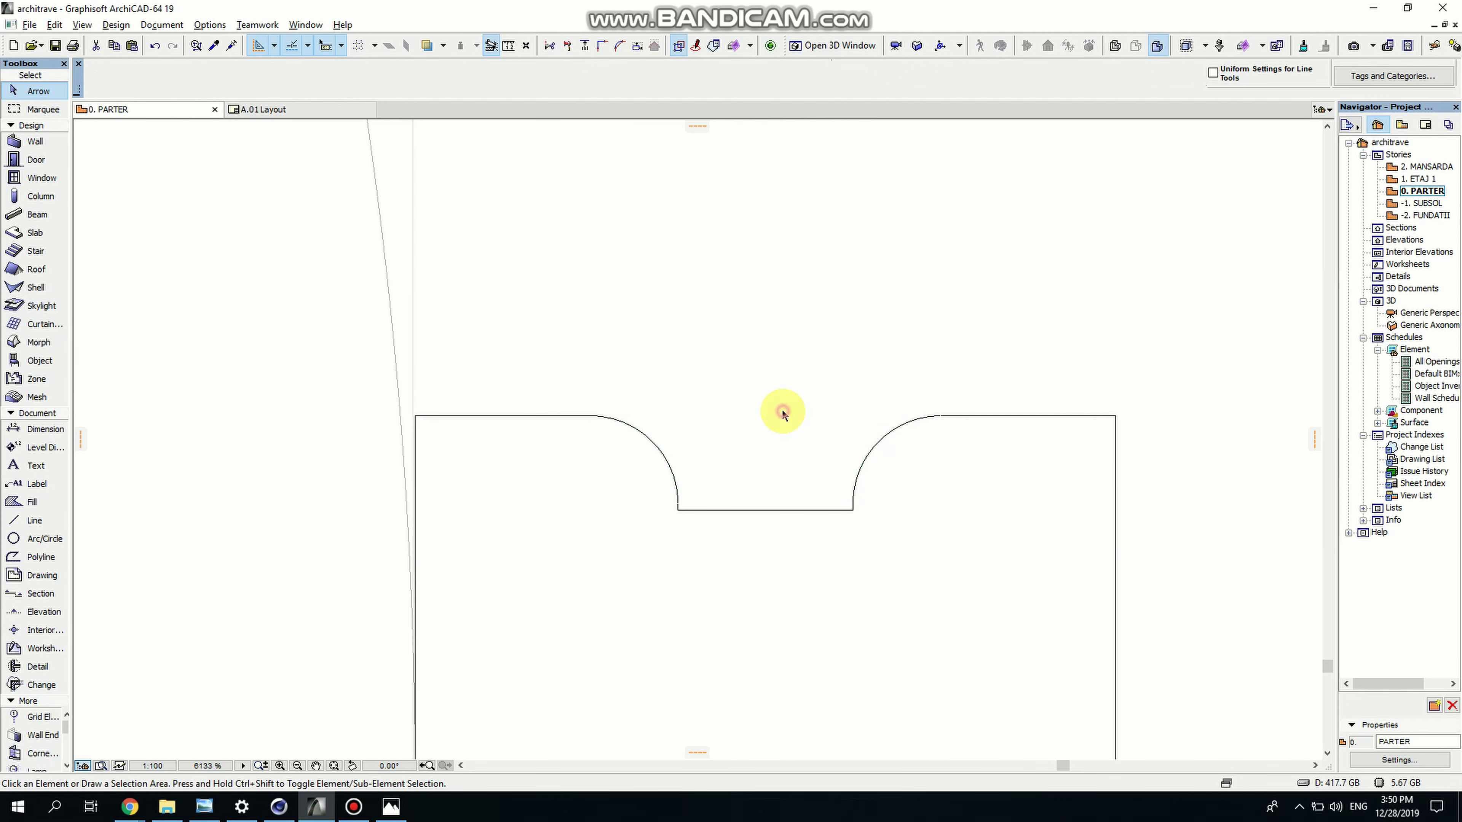
# Select the profile polyline and offset its lower edge upward to reduce the profile's depth
pyautogui.click(522, 416)
pyautogui.scroll(-3, 525, 418)
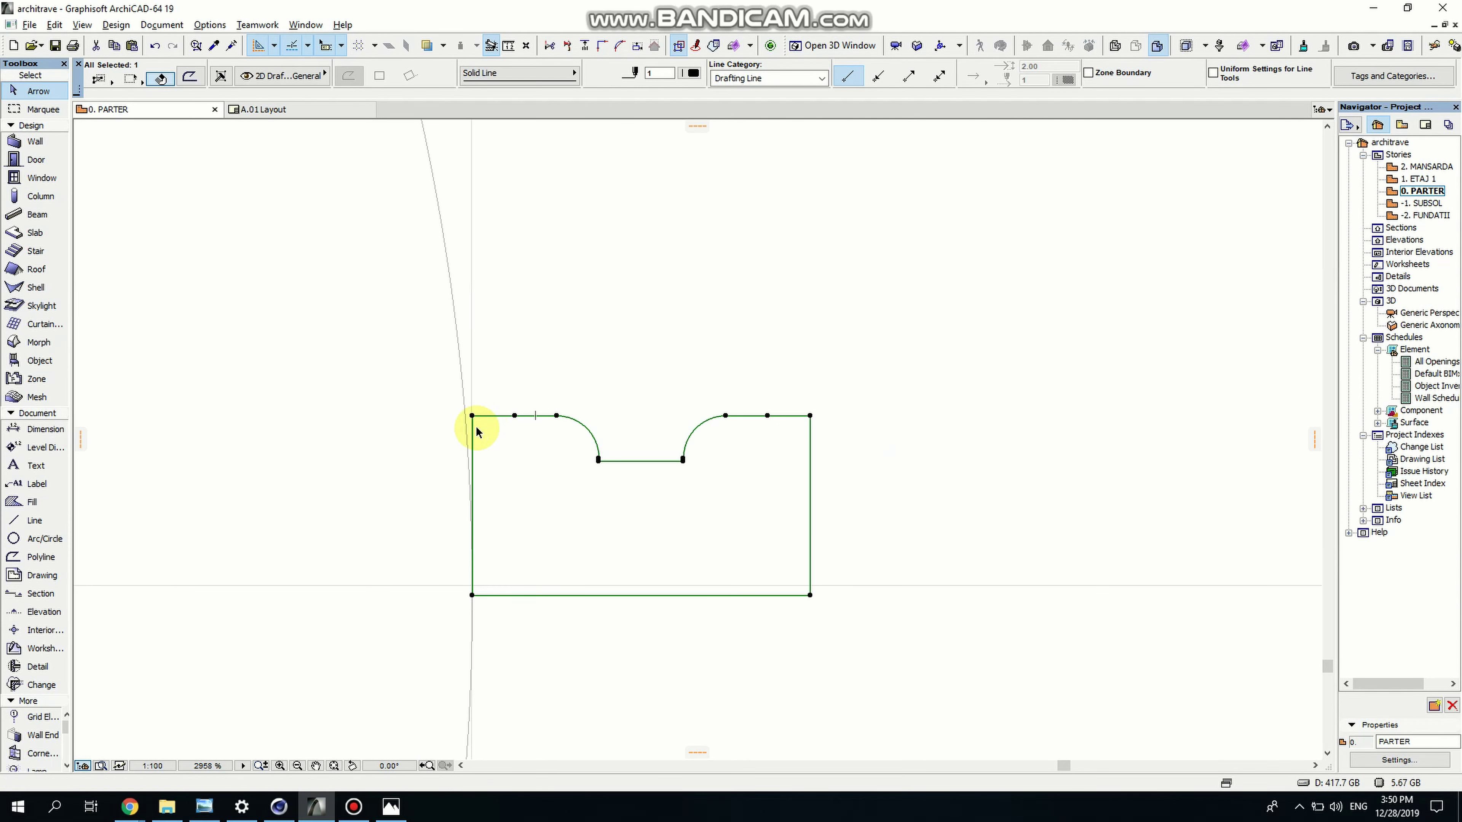
pyautogui.click(599, 596)
pyautogui.click(593, 553)
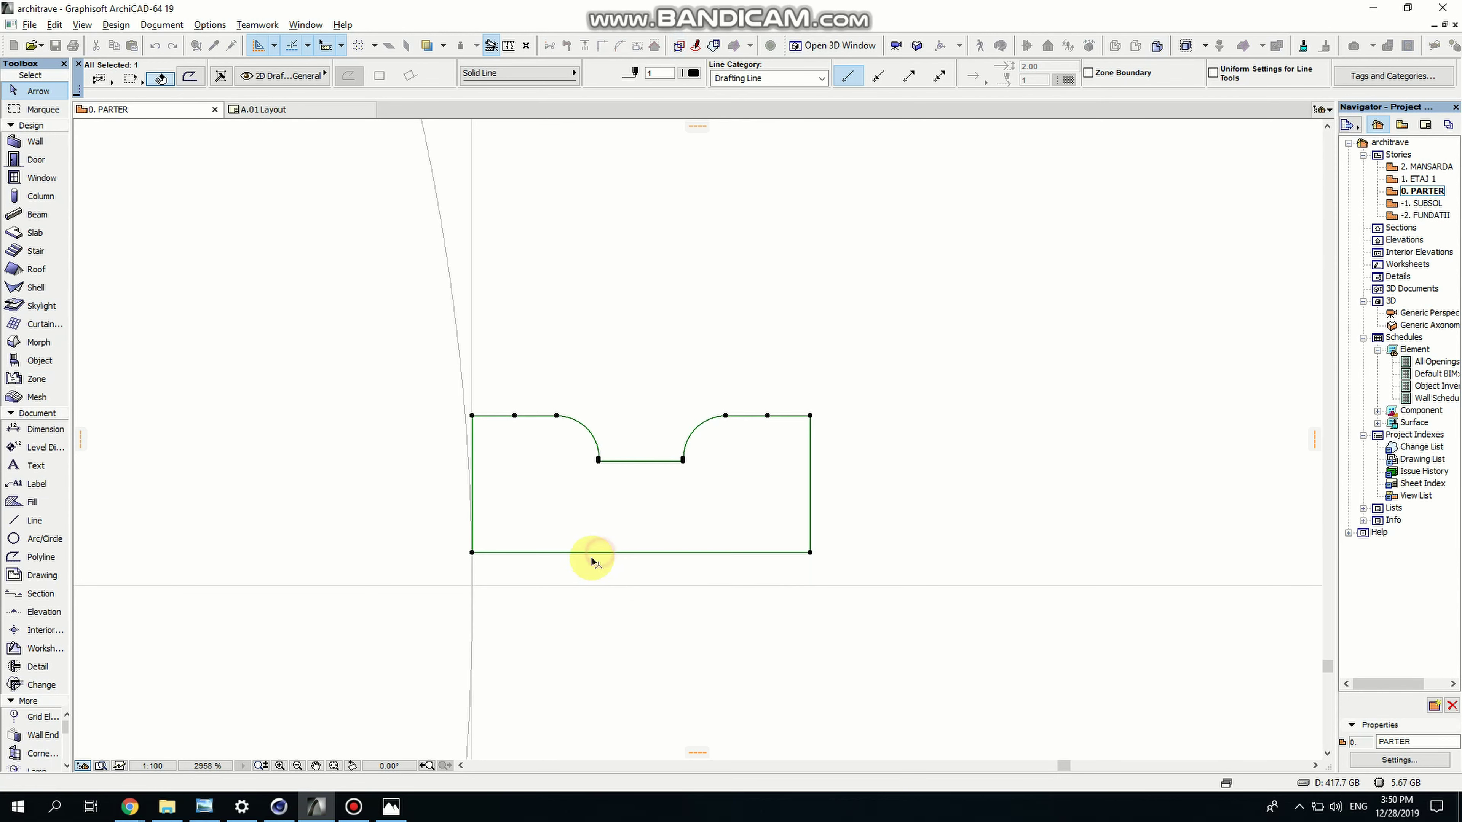
# Offset both end segments of the profile's upper edge outward by about 0.02 to form two raised steps of equal height
pyautogui.scroll(3, 490, 410)
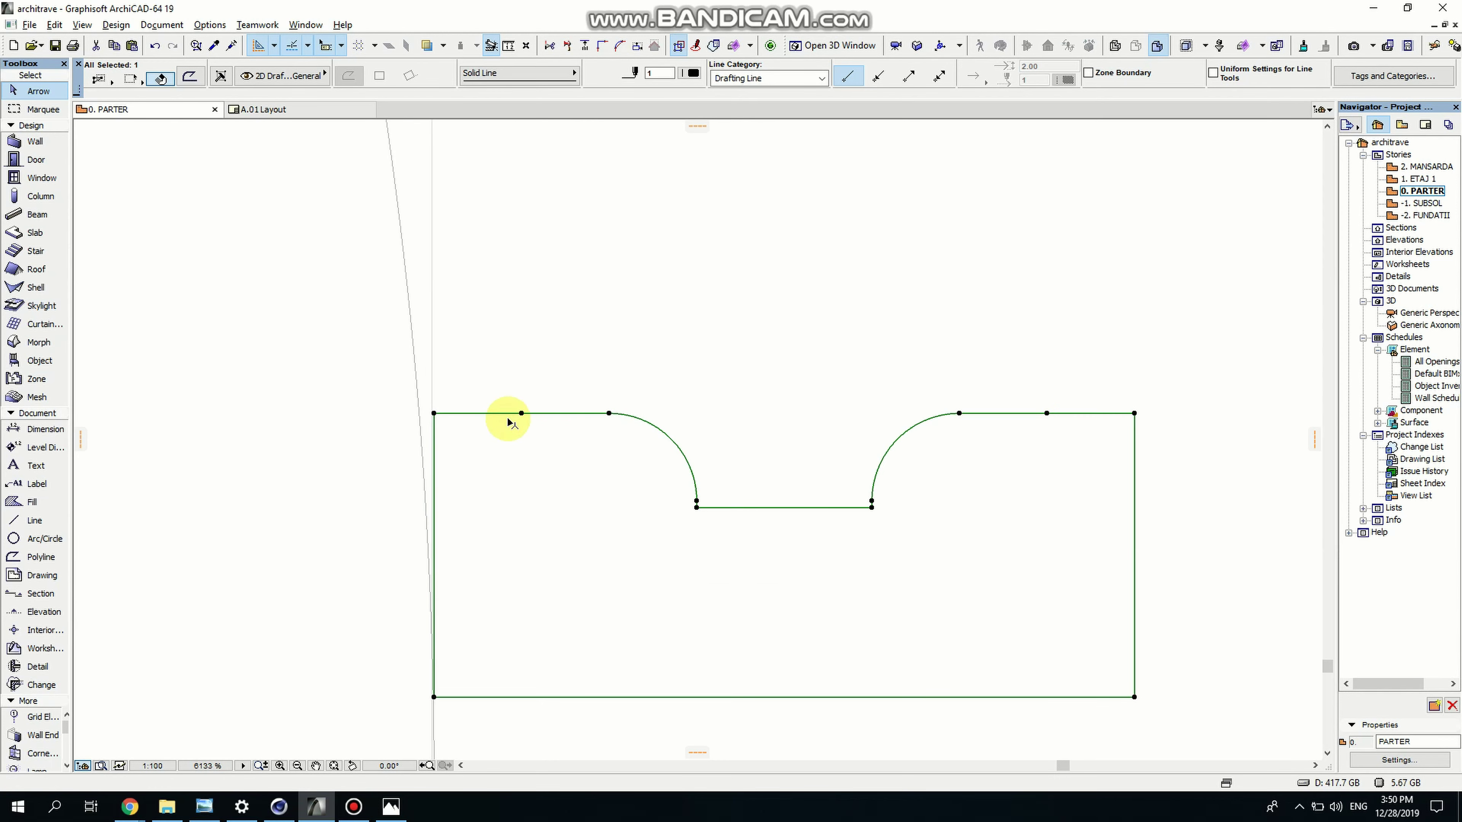
pyautogui.click(483, 413)
pyautogui.click(479, 358)
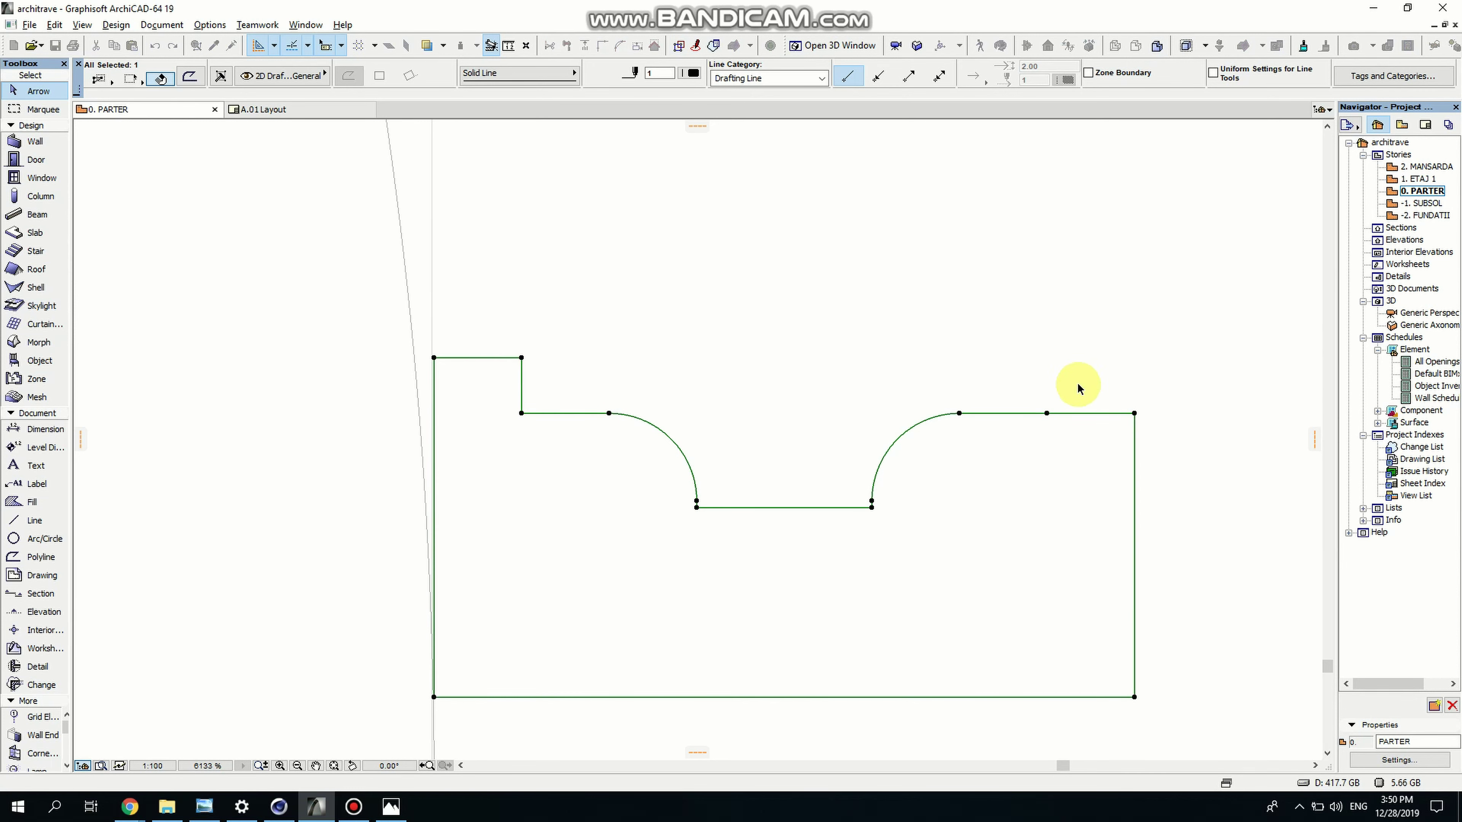
pyautogui.click(1090, 413)
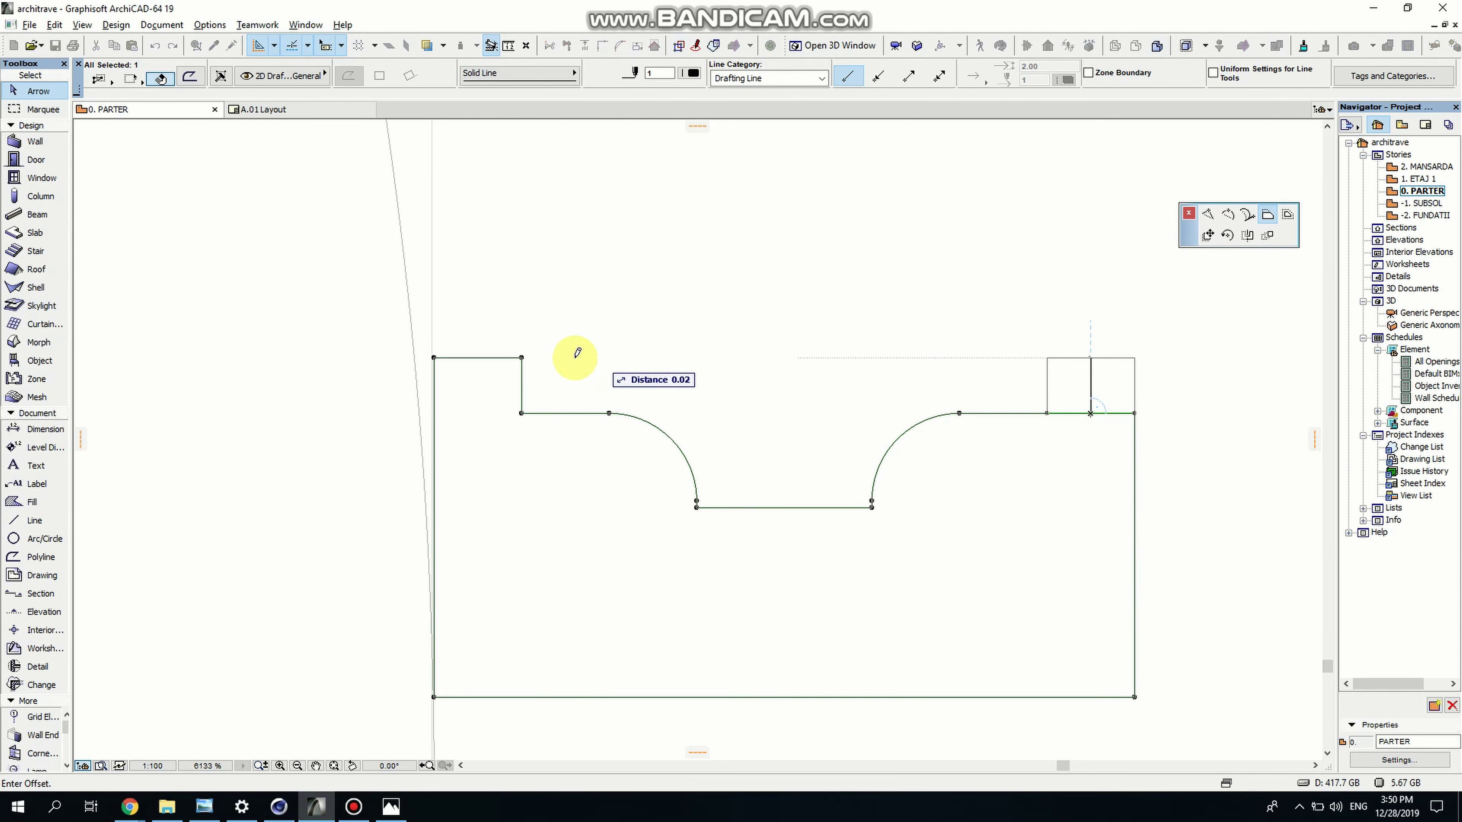
pyautogui.click(522, 357)
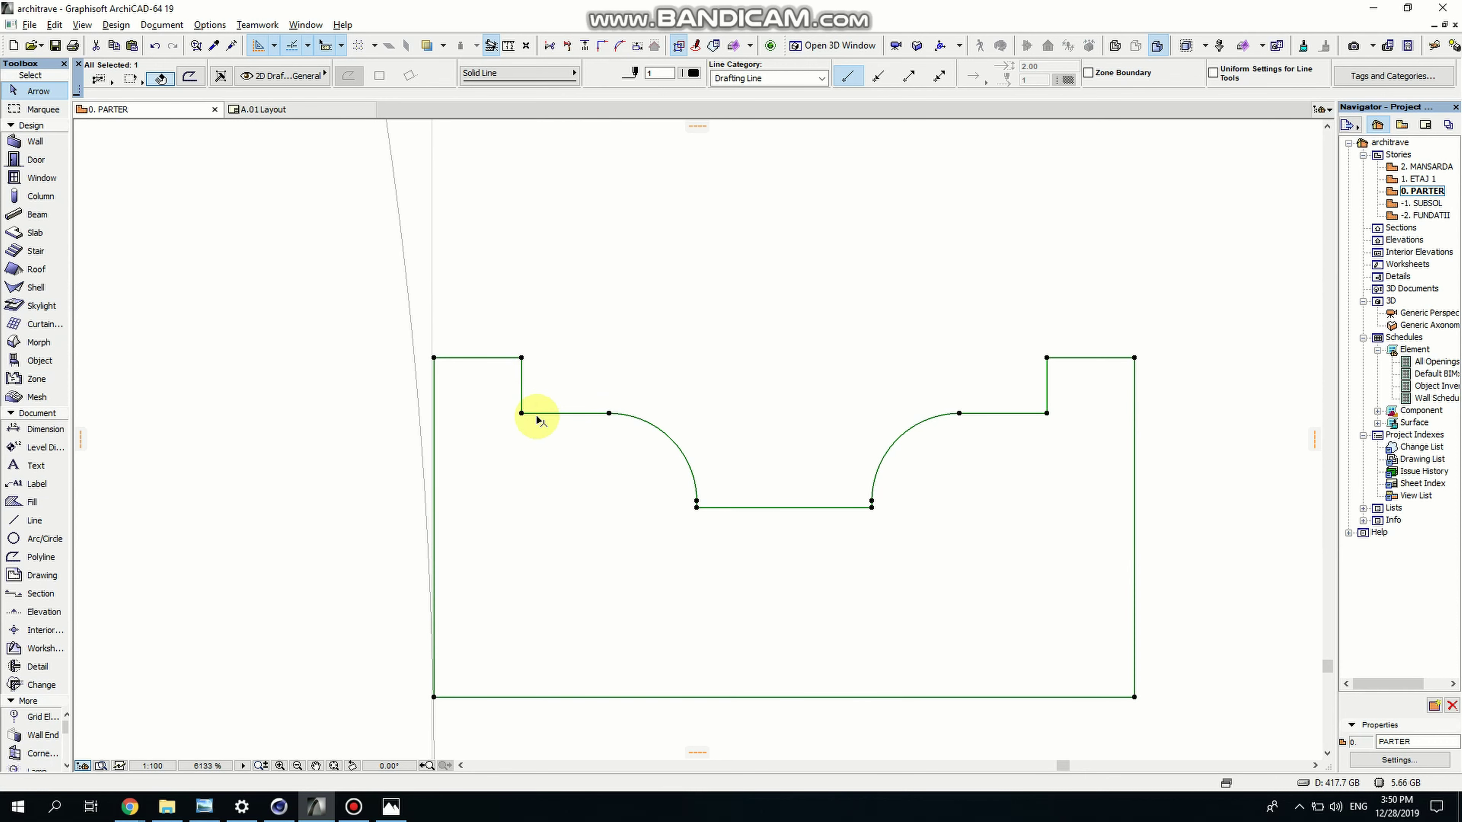
# Fillet the inner corners at the base of both raised steps with a radius of 0.02
pyautogui.scroll(3, 508, 425)
pyautogui.click(532, 405)
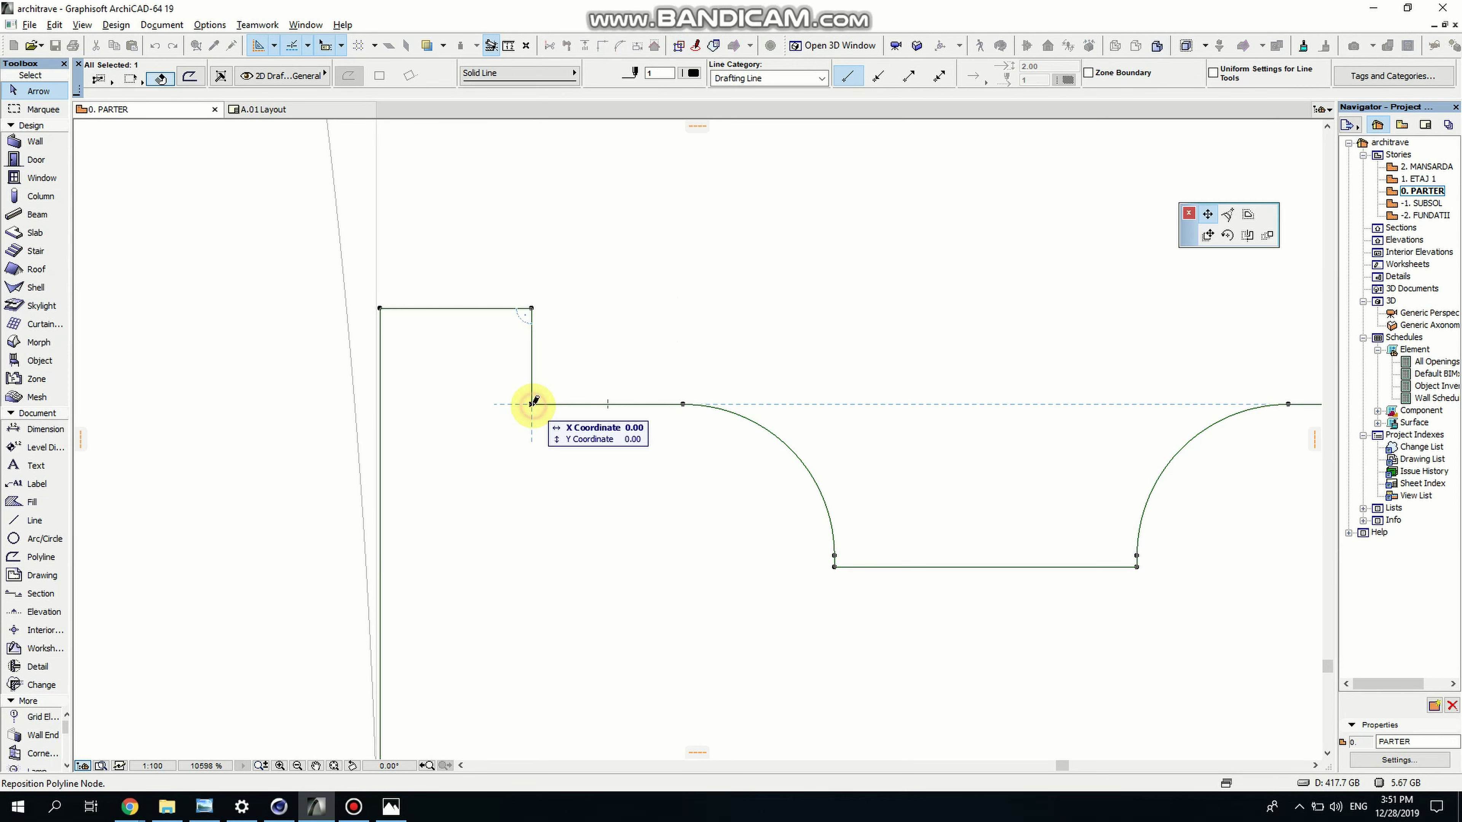
pyautogui.click(1228, 216)
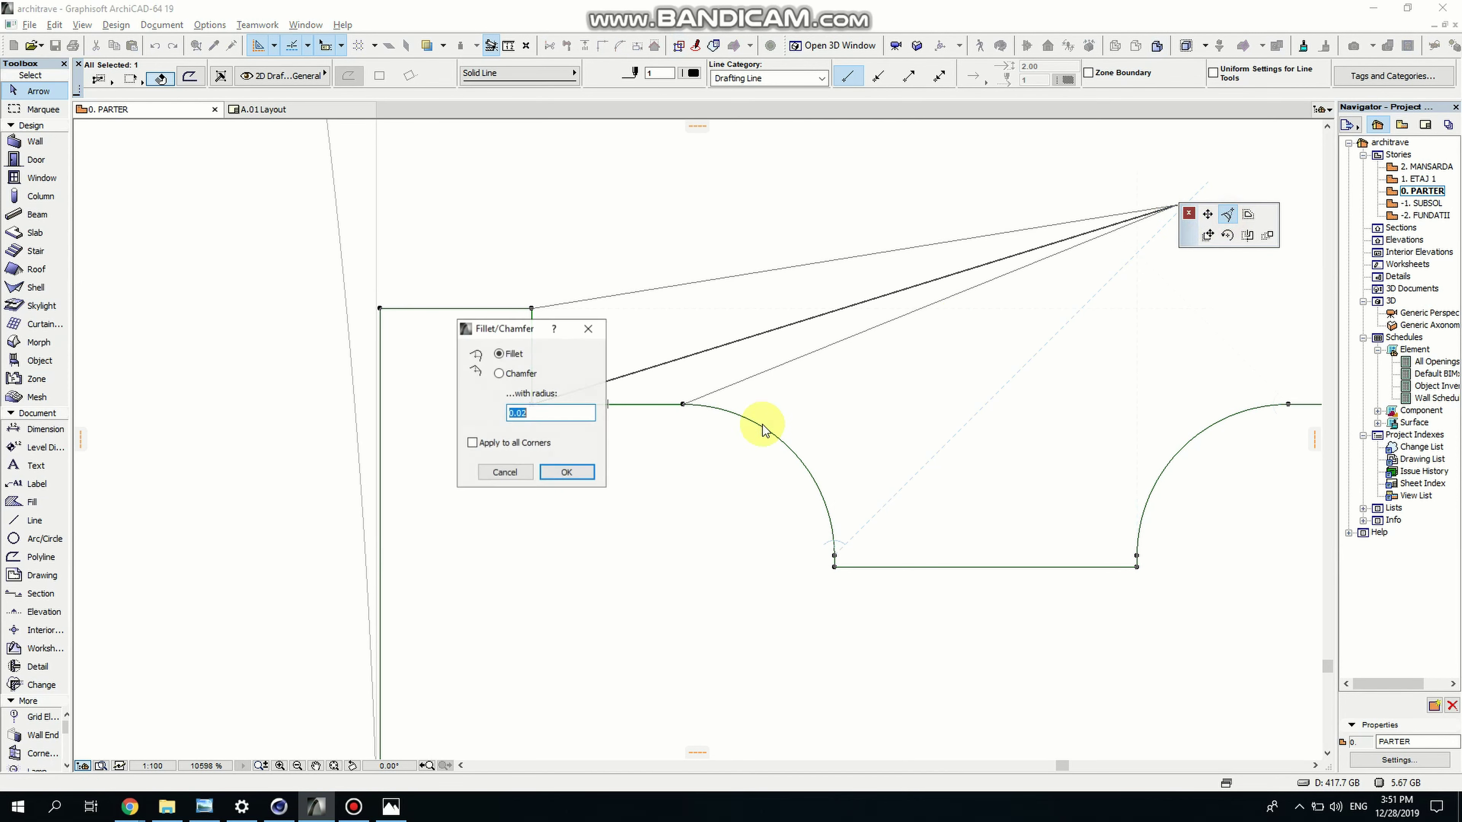
pyautogui.click(564, 471)
pyautogui.scroll(-4, 748, 438)
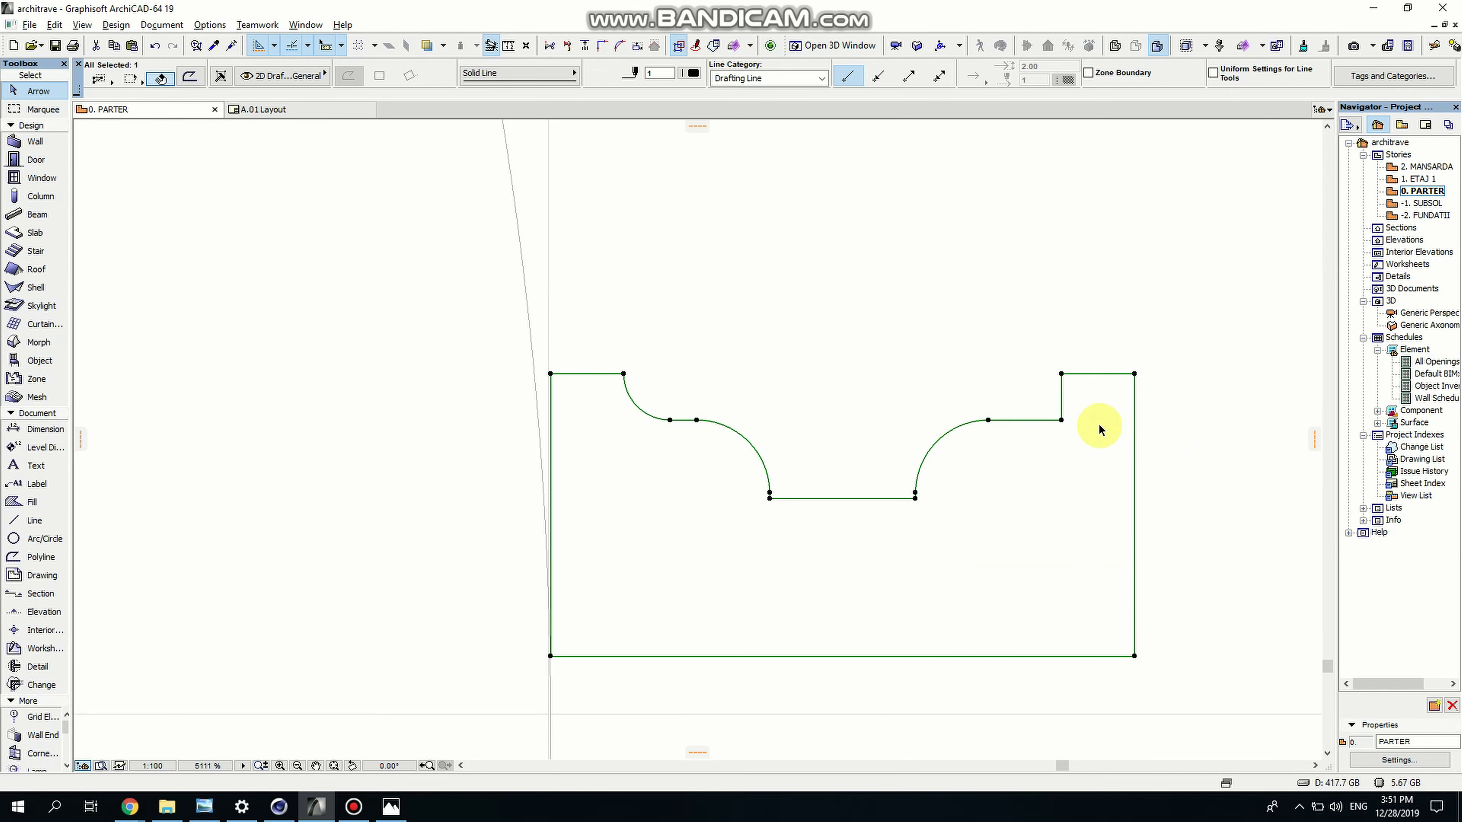
pyautogui.click(1061, 420)
pyautogui.click(1228, 215)
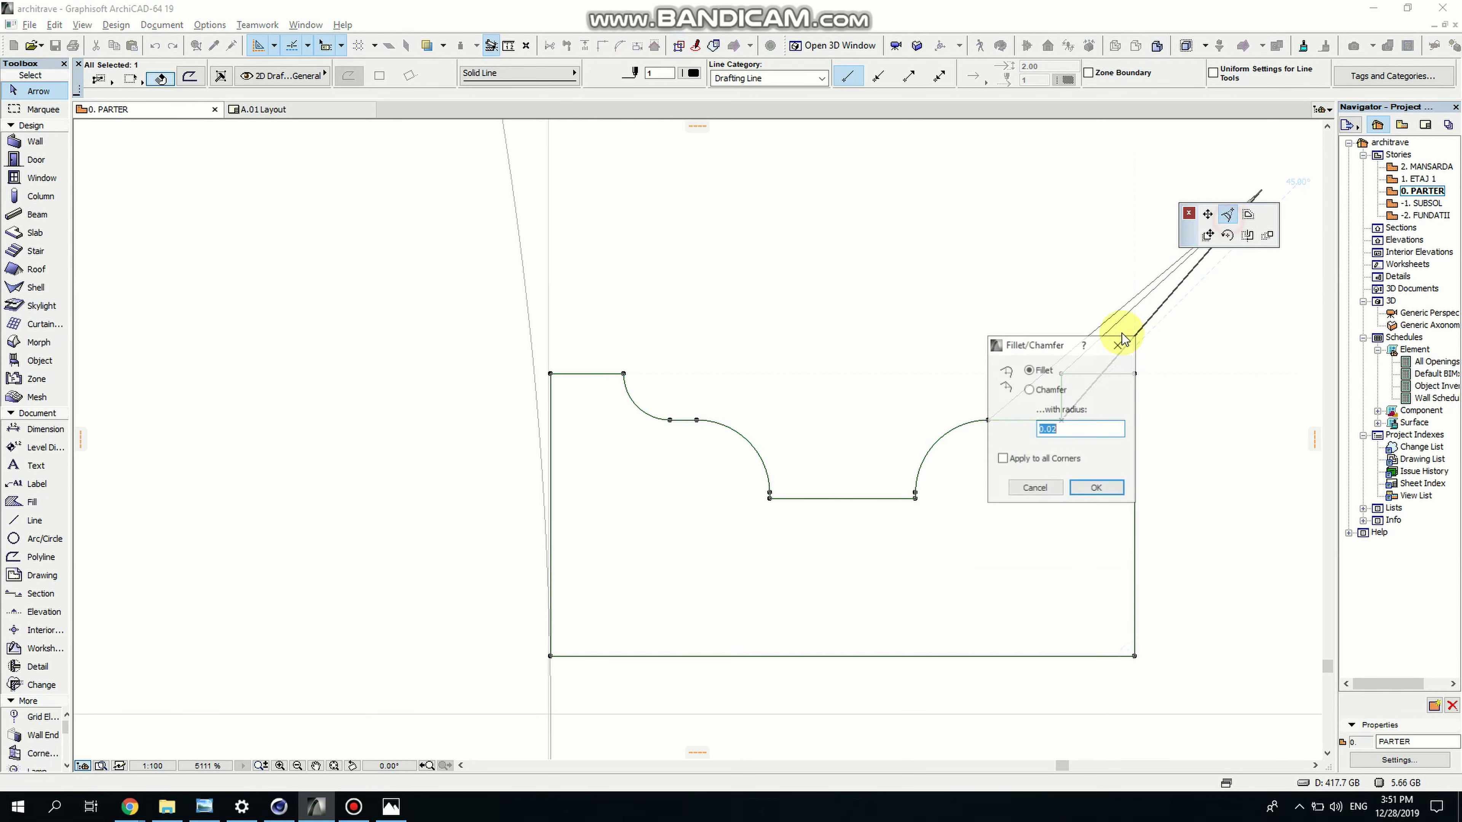
pyautogui.click(1106, 495)
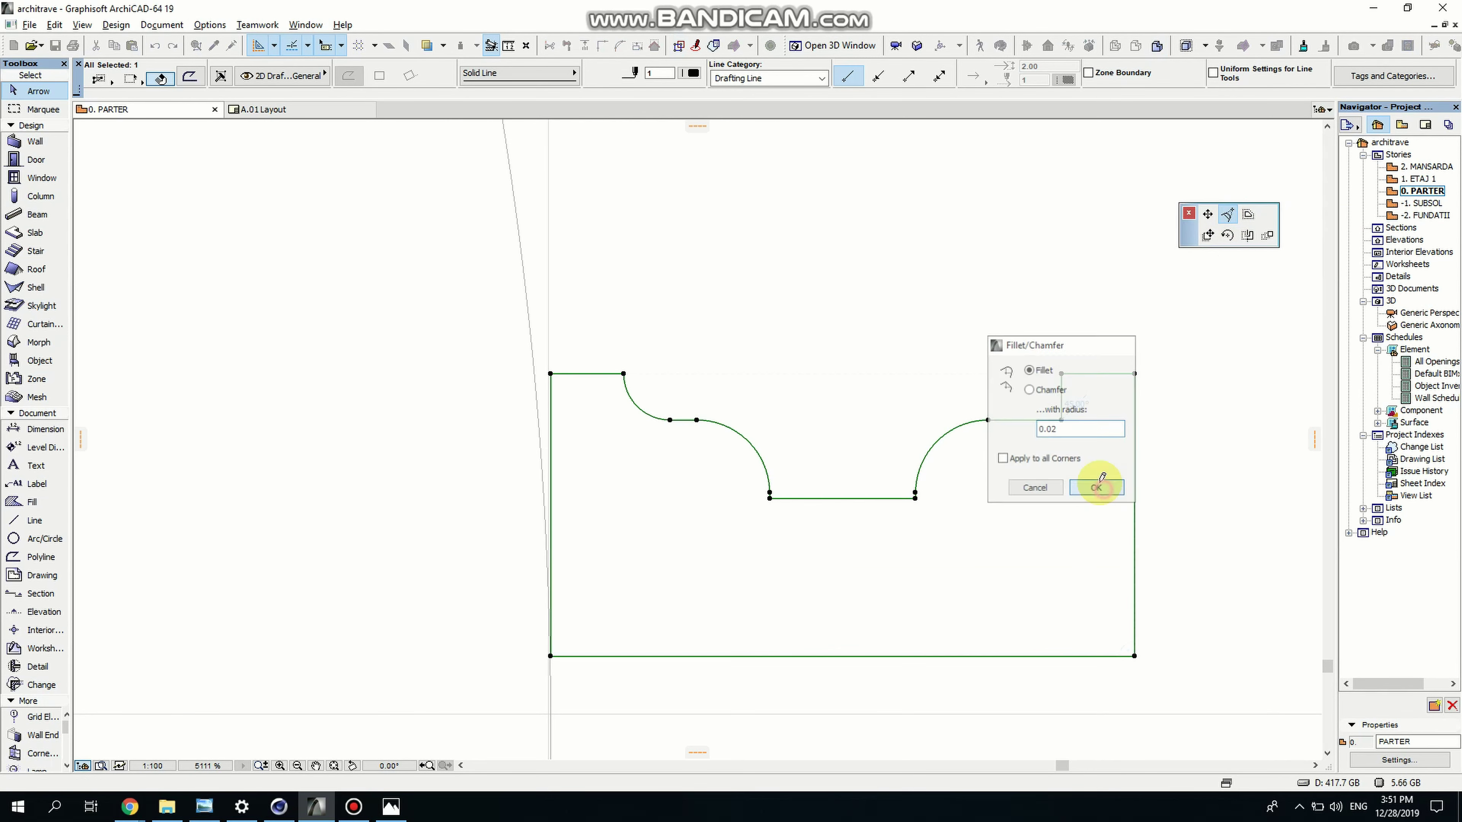
# Fillet the upper corners of both raised steps where they meet the concave arcs, giving each side a matching S-curve
pyautogui.click(623, 374)
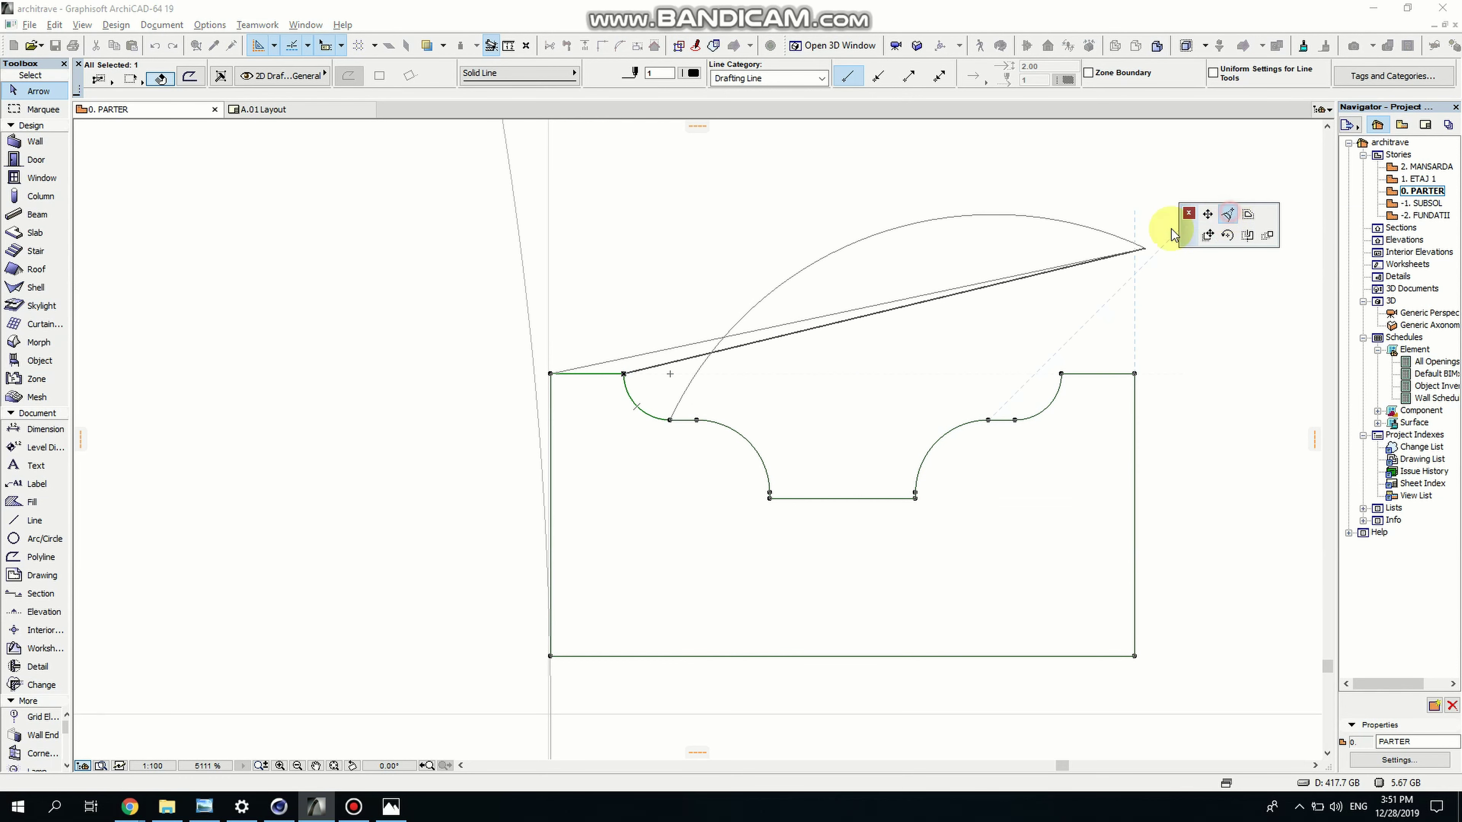
pyautogui.click(1227, 216)
pyautogui.click(658, 442)
pyautogui.click(829, 354)
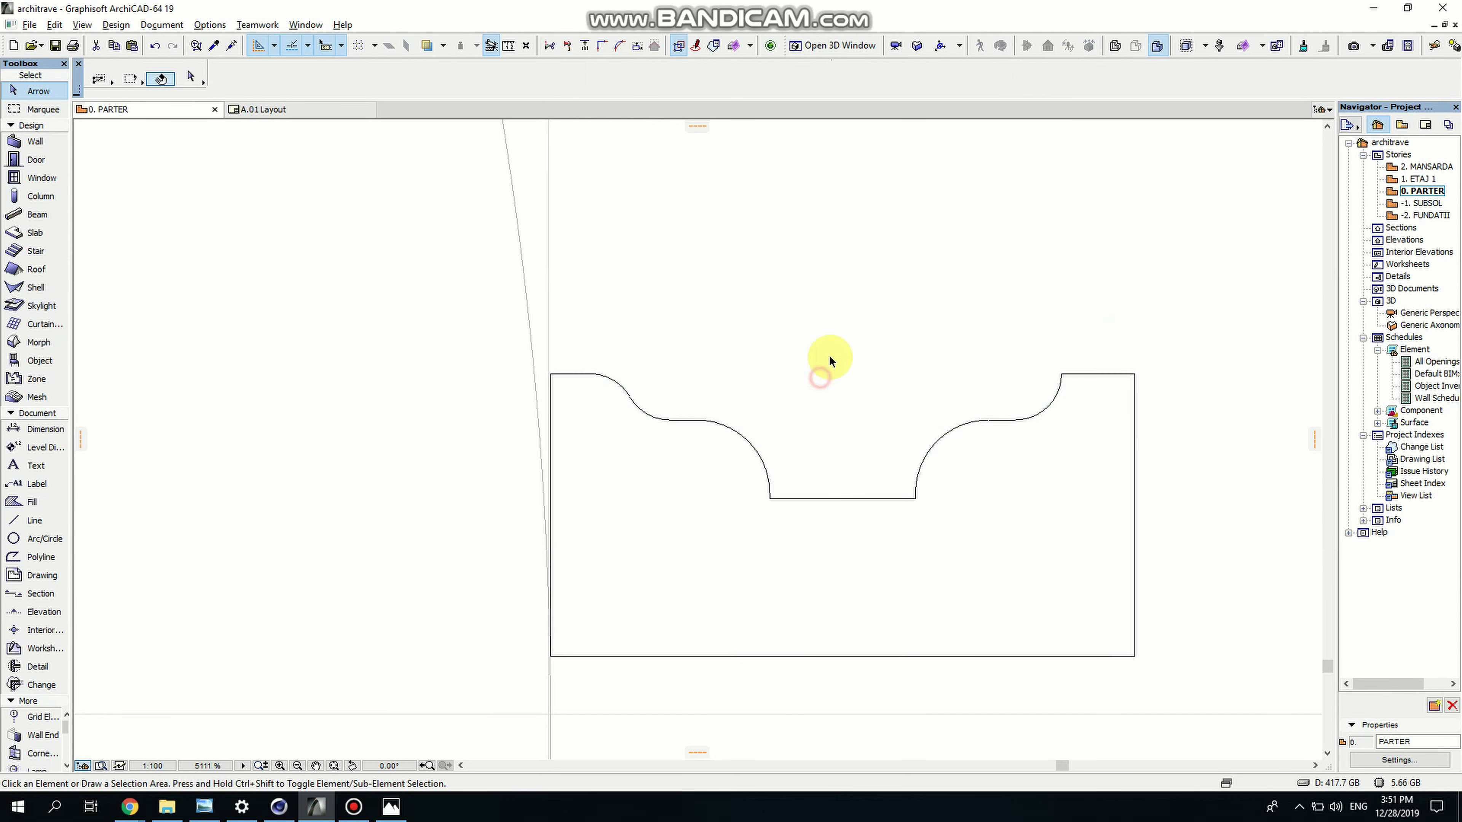
pyautogui.click(1062, 376)
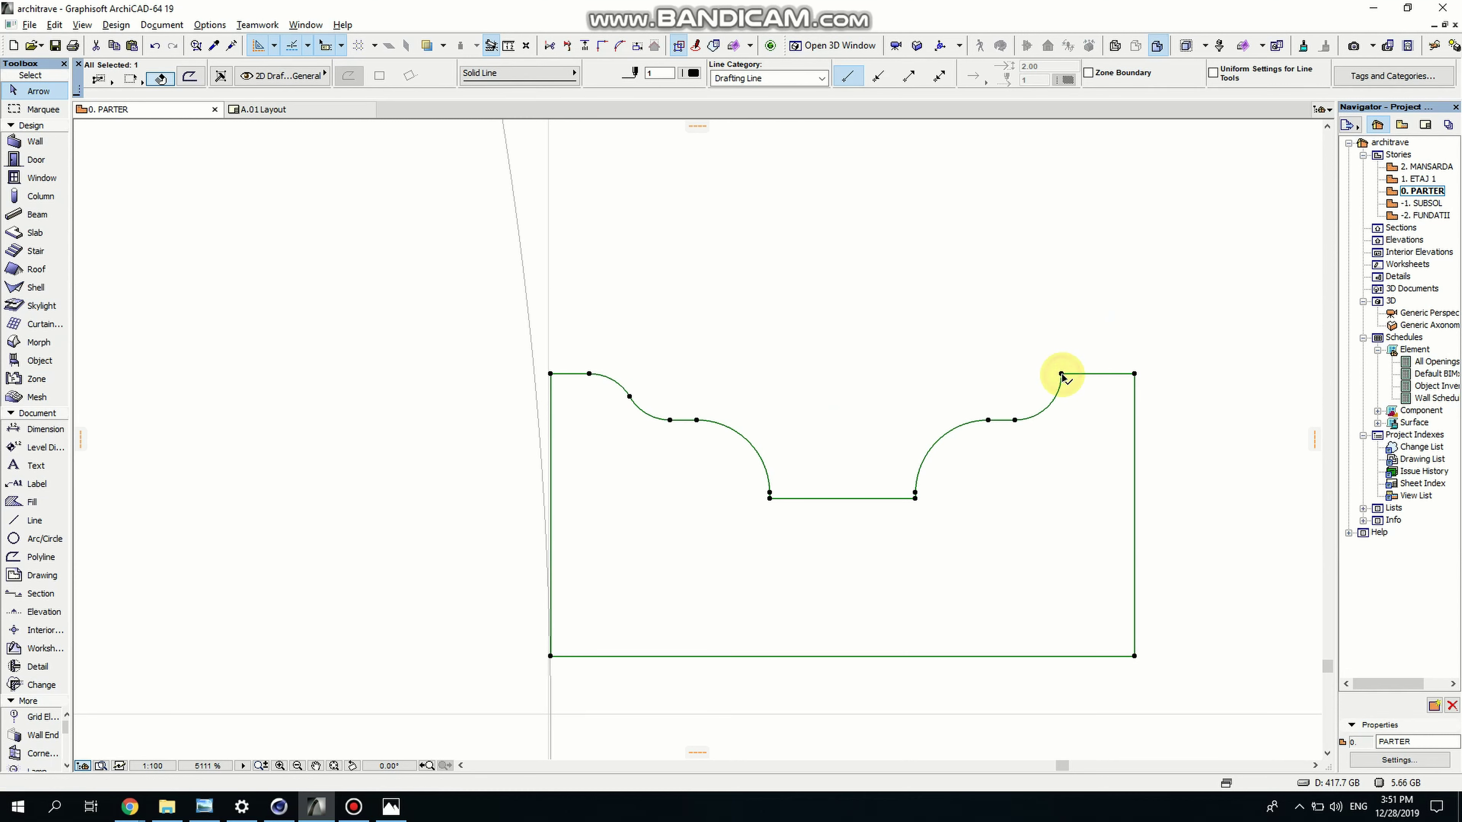
pyautogui.click(1061, 375)
pyautogui.click(1227, 218)
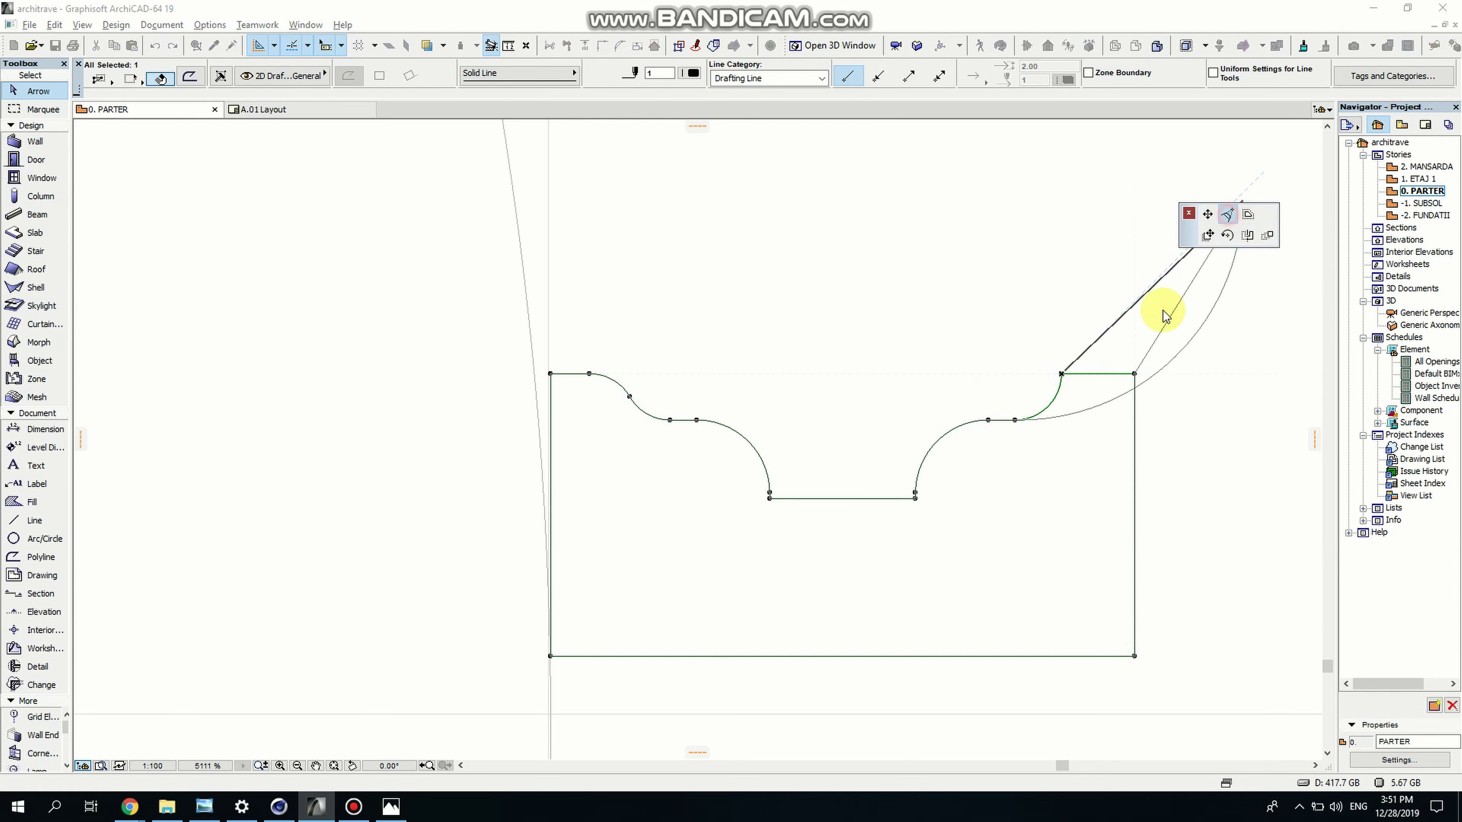
pyautogui.click(1102, 444)
# Fillet both bottom corners of the central recess with the same very small radius, and deselect the profile polyline
pyautogui.scroll(6, 787, 516)
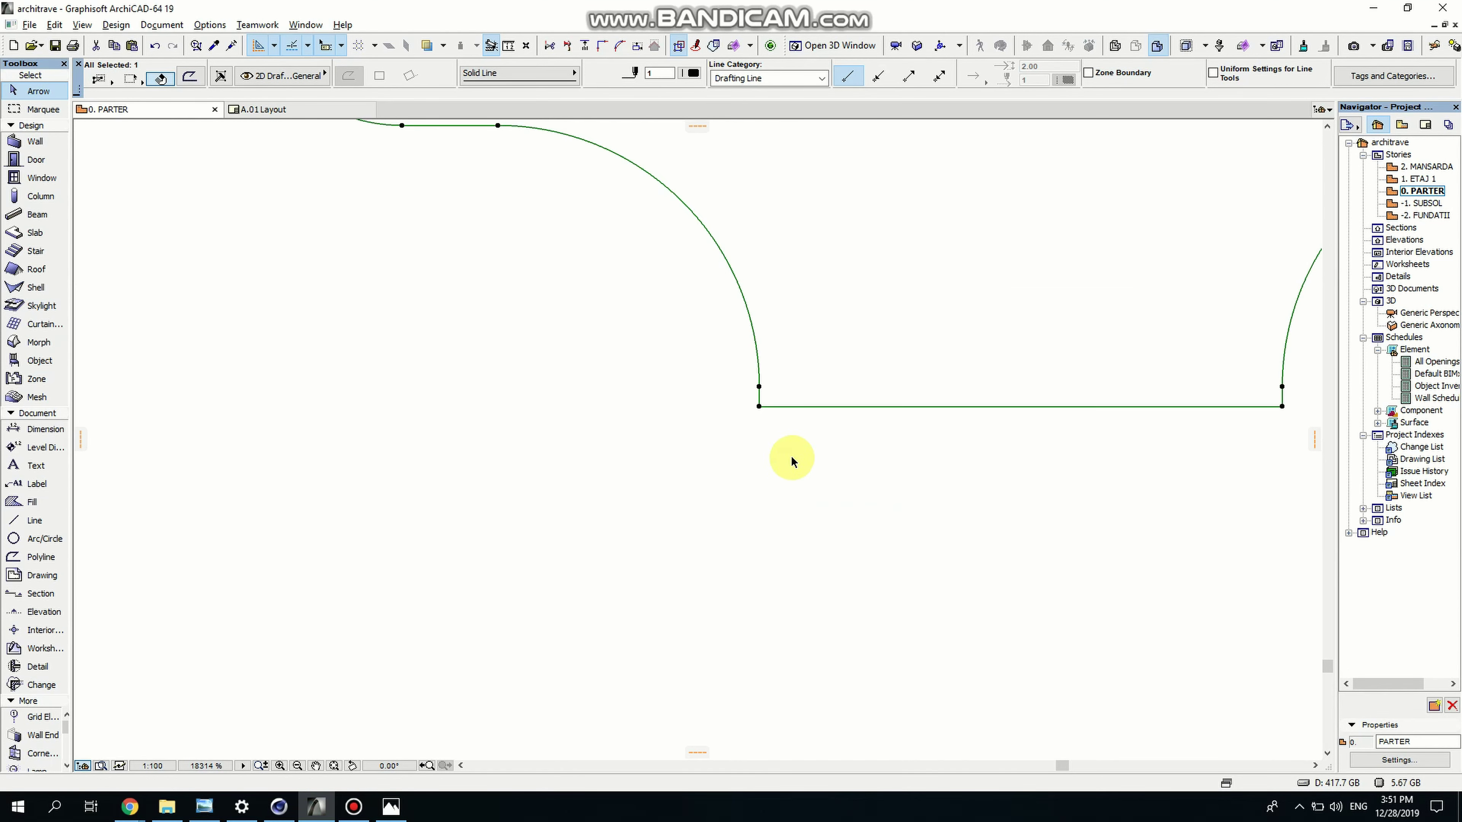
pyautogui.click(742, 390)
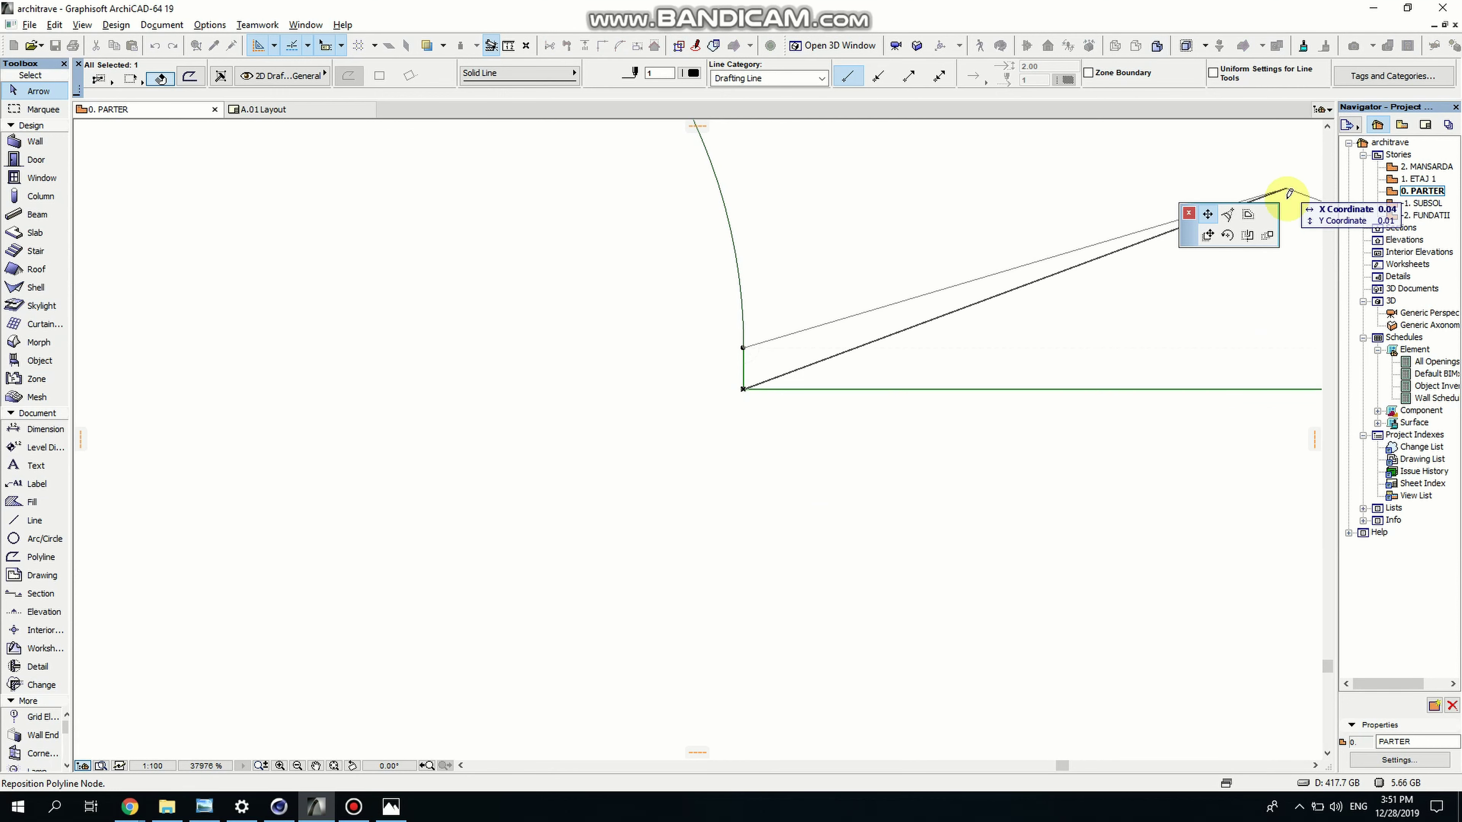
pyautogui.click(1226, 214)
pyautogui.click(778, 457)
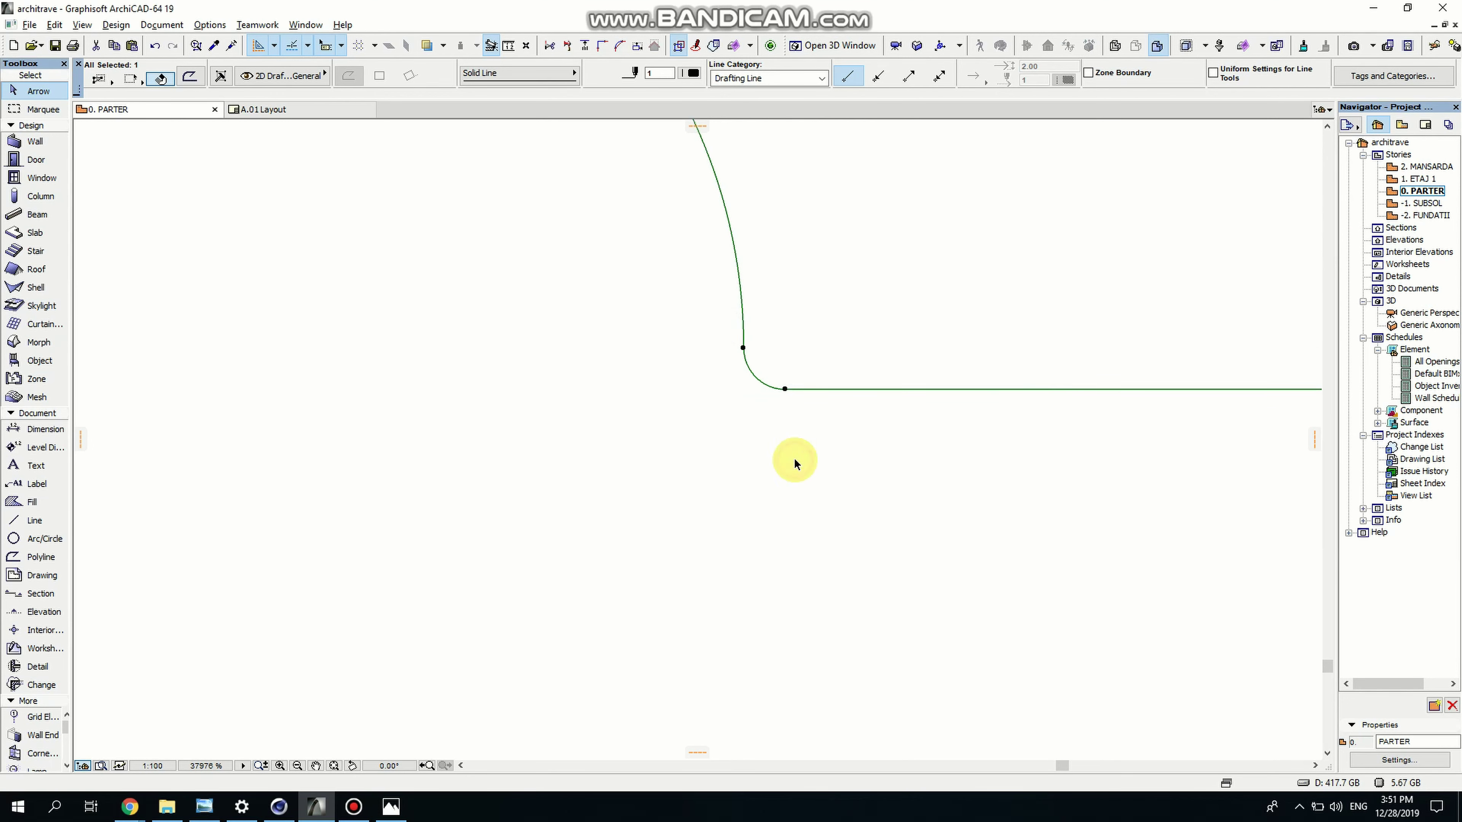
pyautogui.scroll(-4, 803, 388)
pyautogui.scroll(3, 1109, 387)
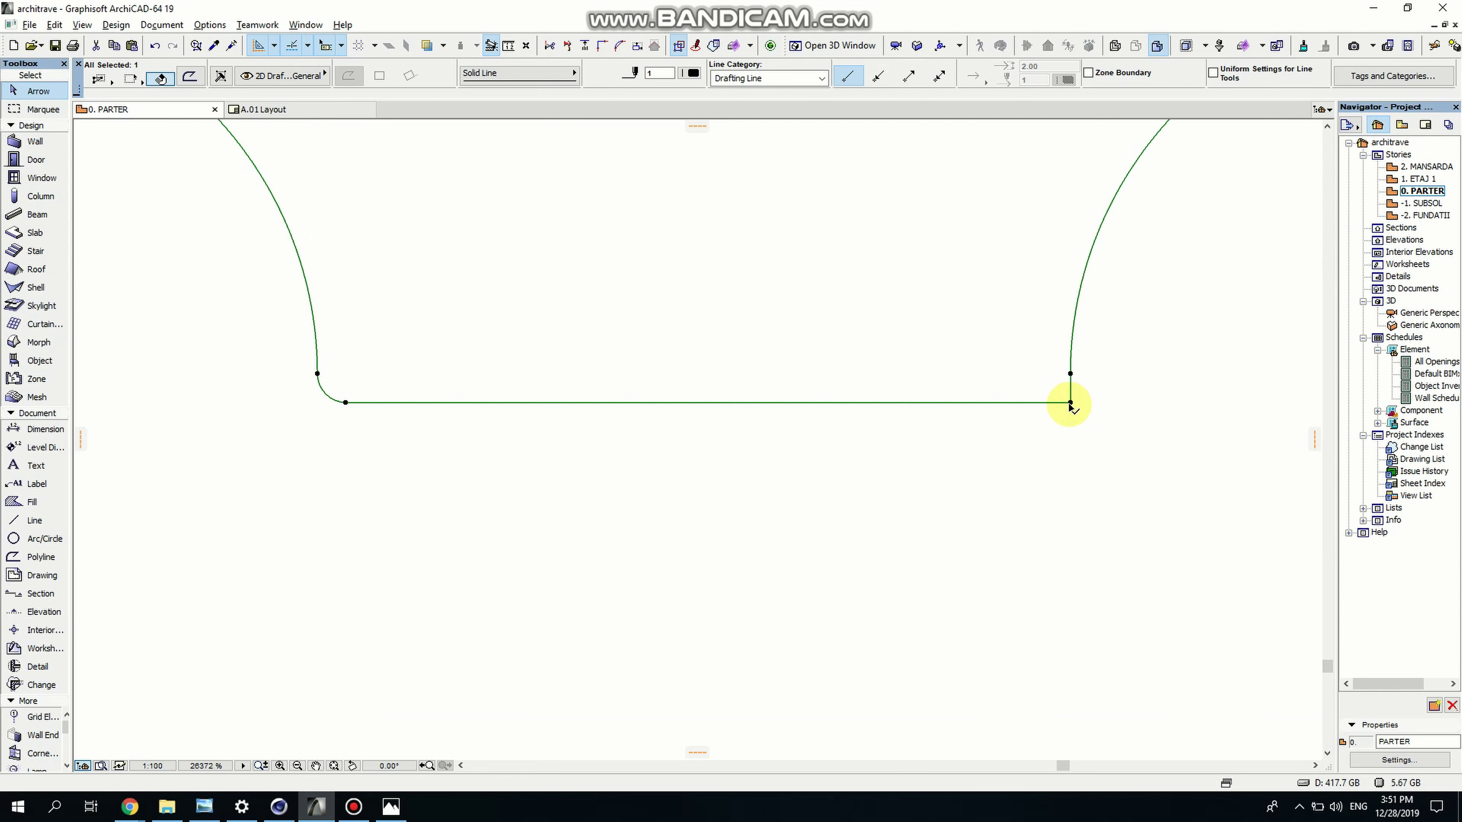
pyautogui.click(1069, 402)
pyautogui.click(1227, 215)
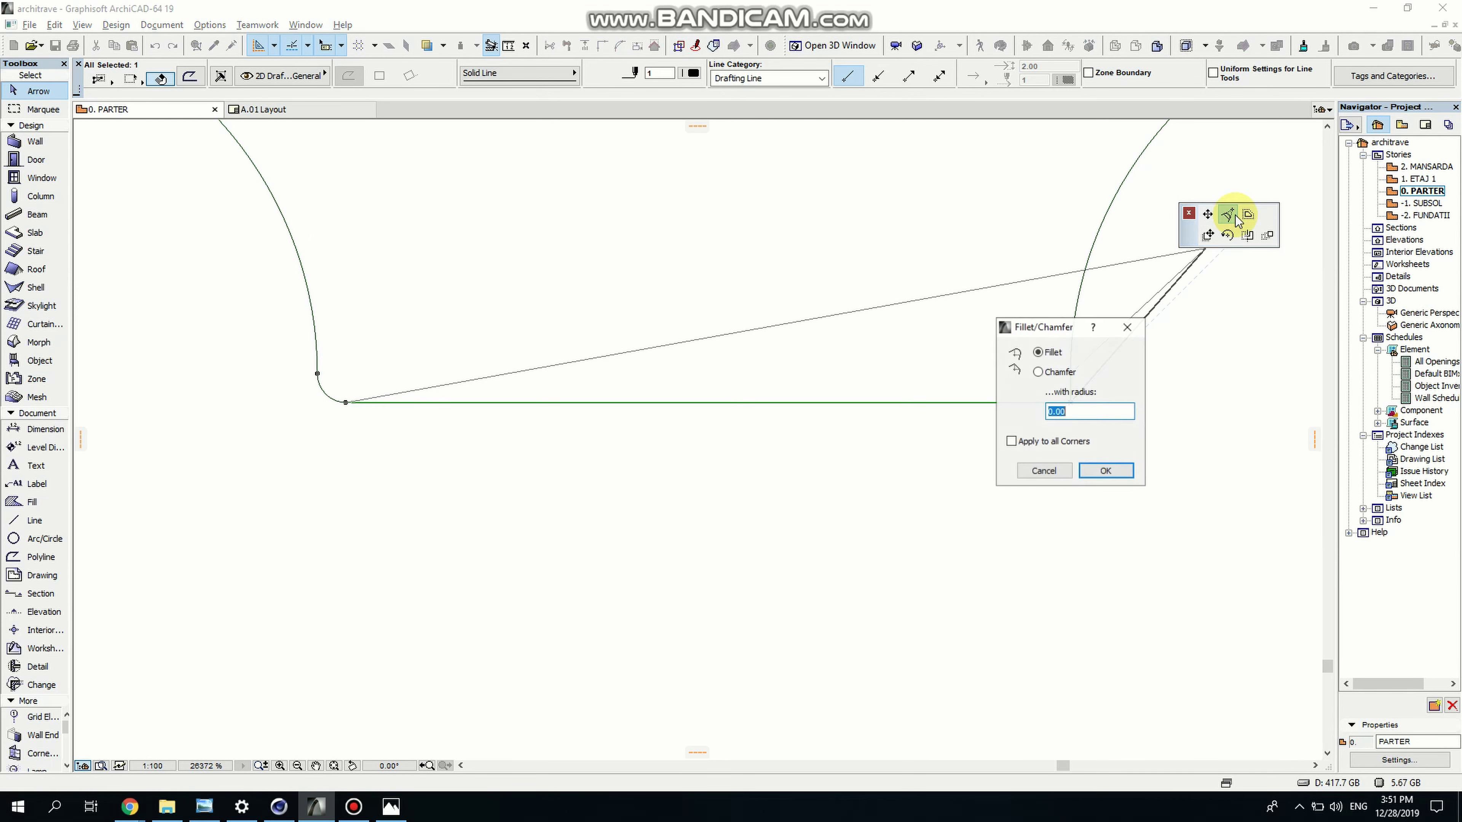
pyautogui.click(1101, 471)
pyautogui.scroll(-6, 800, 418)
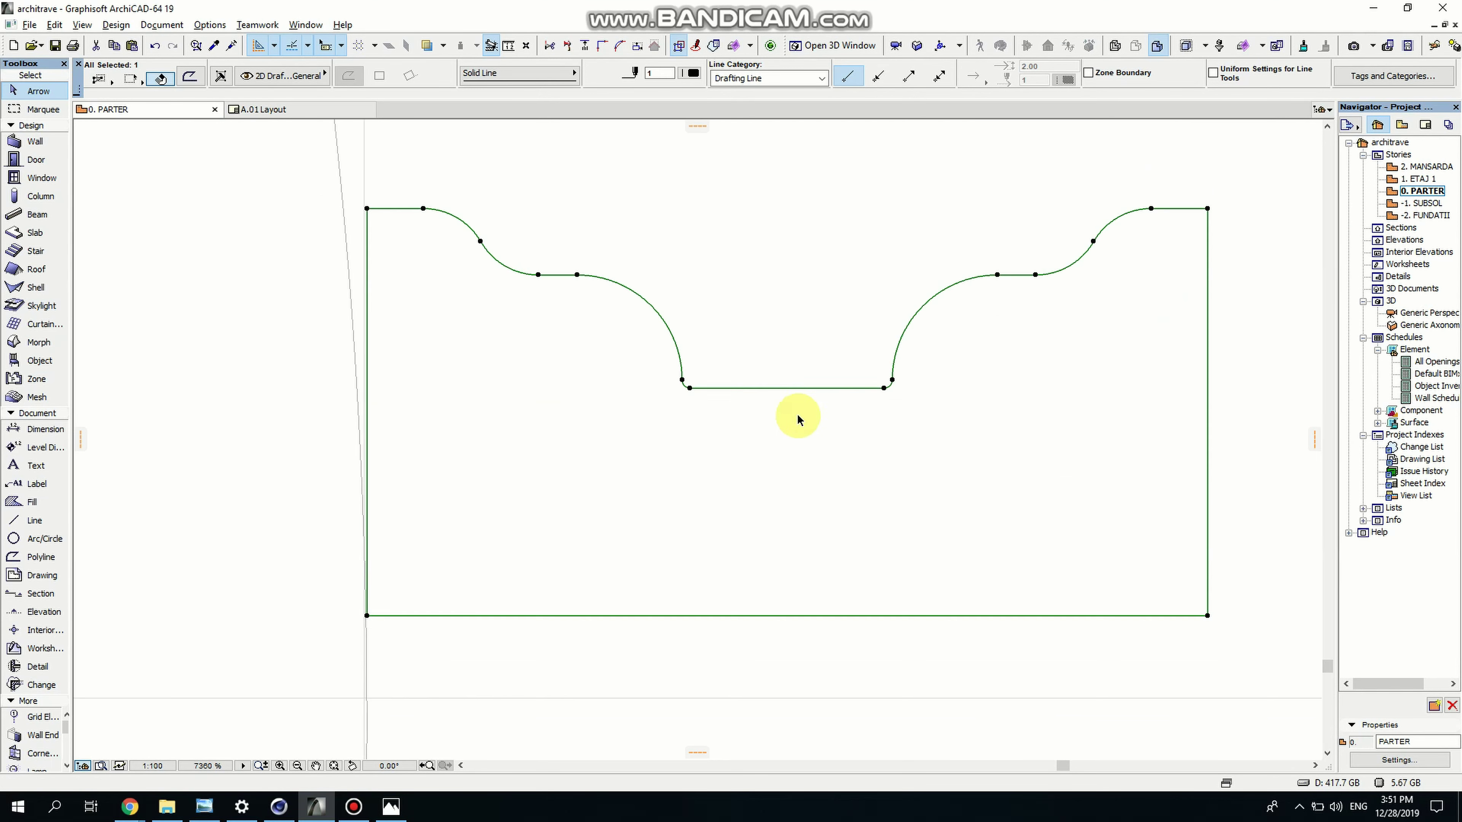
pyautogui.scroll(-3, 1046, 432)
pyautogui.scroll(-1, 1046, 432)
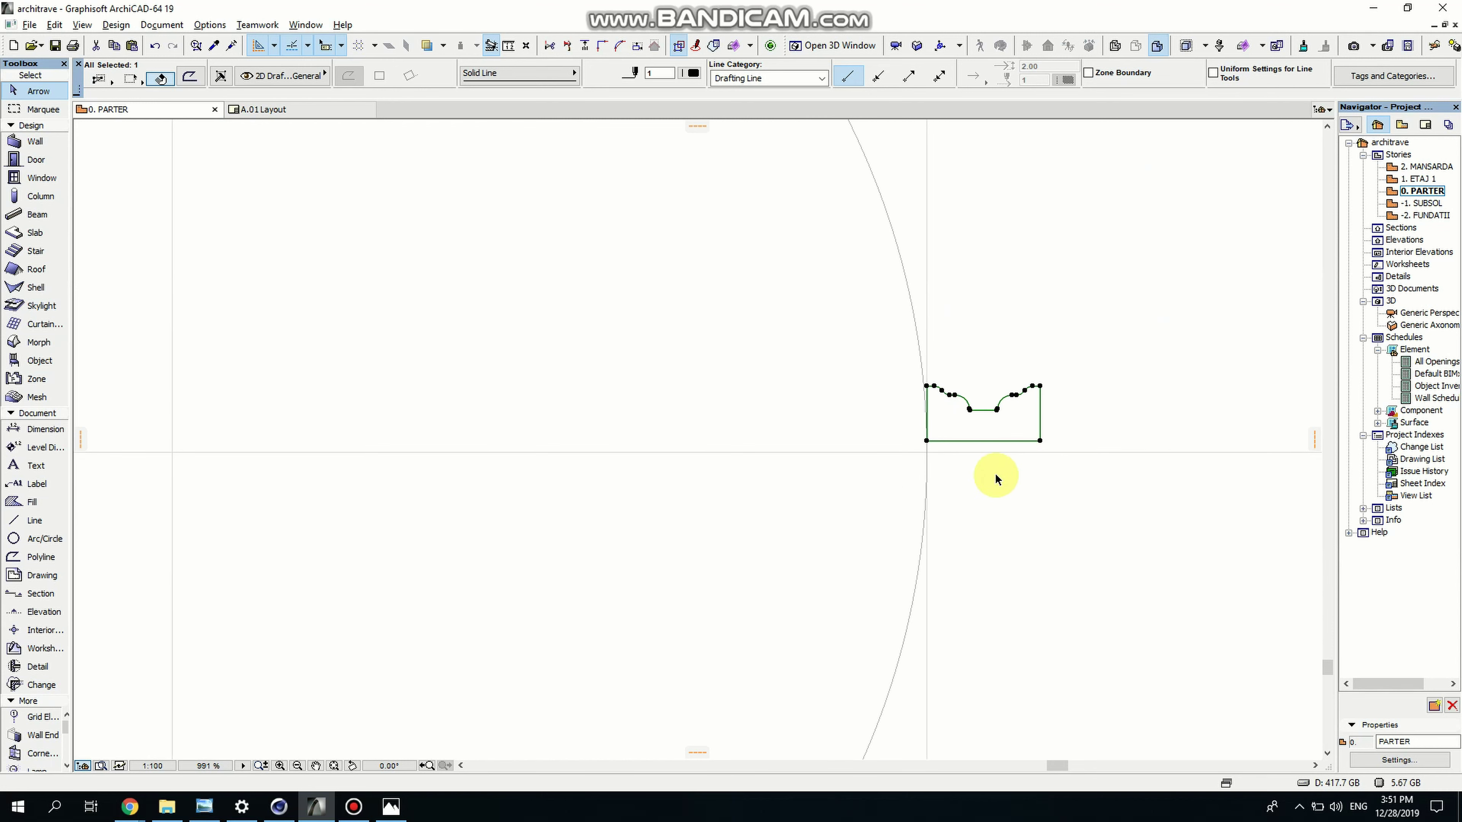
pyautogui.scroll(3, 994, 473)
pyautogui.click(1087, 489)
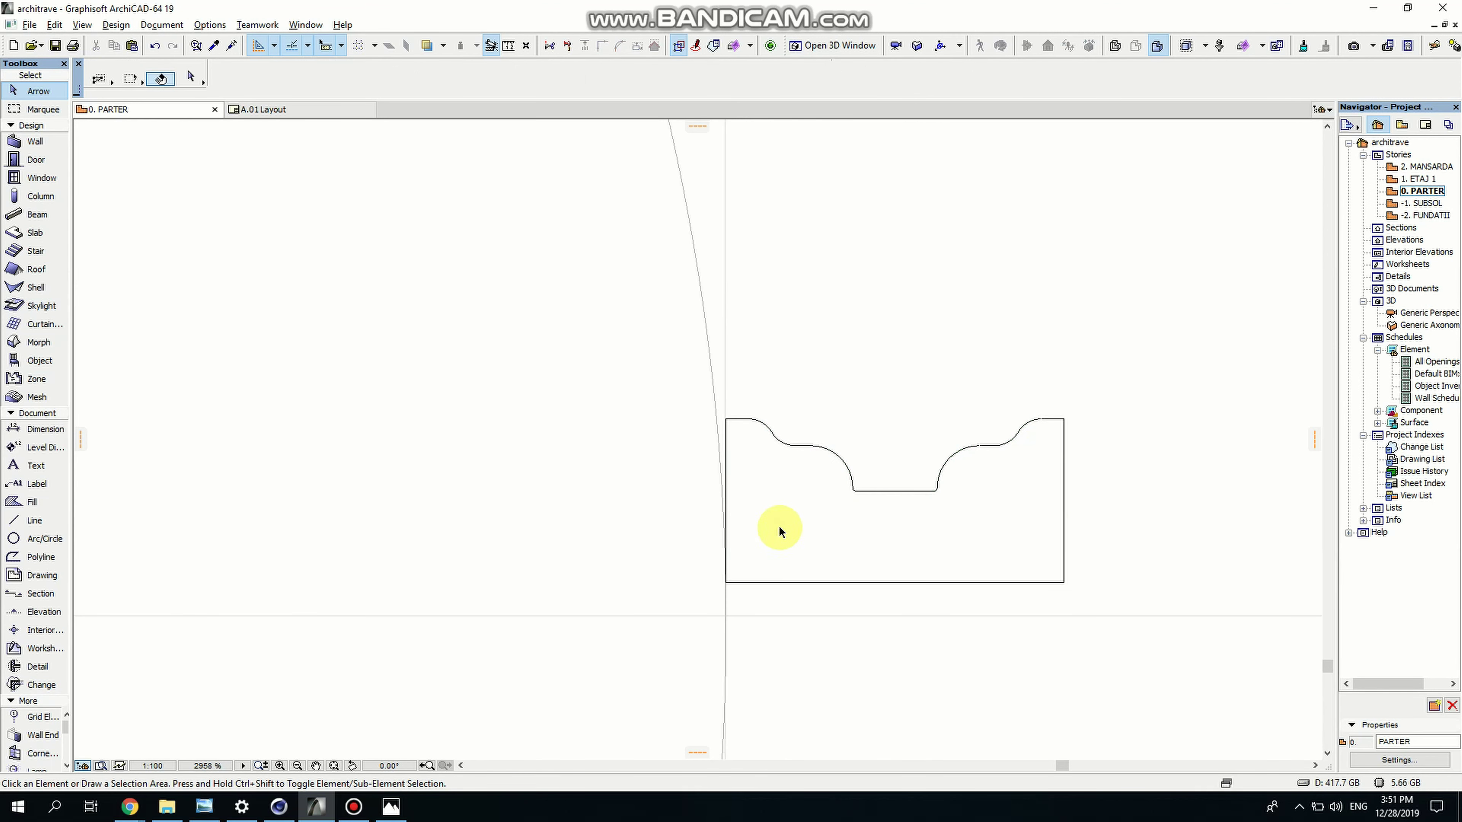
# Fill the closed architrave profile outline with a 25 % fill that follows its contour
pyautogui.click(13, 509)
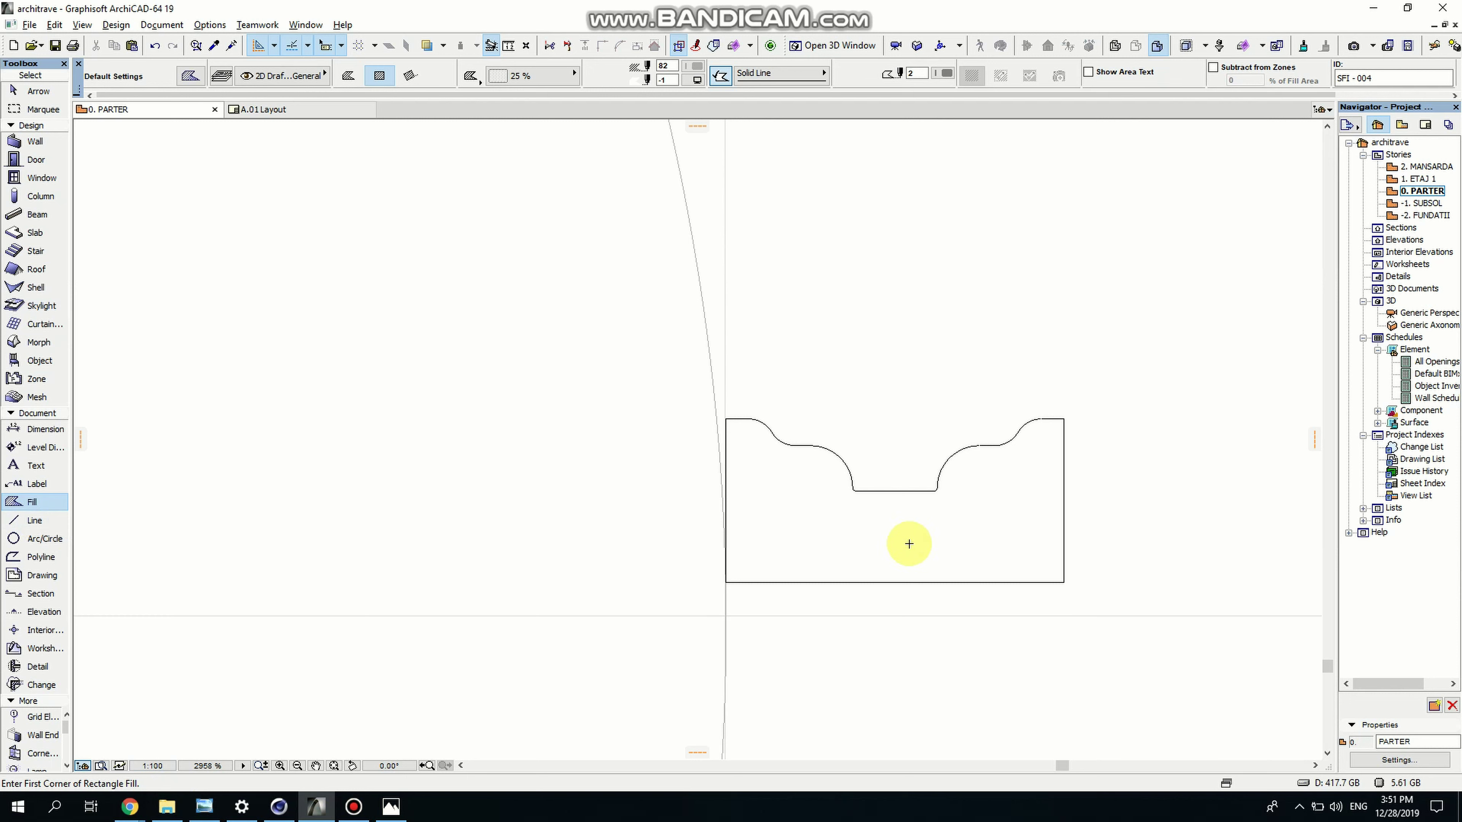
pyautogui.scroll(1, 1014, 548)
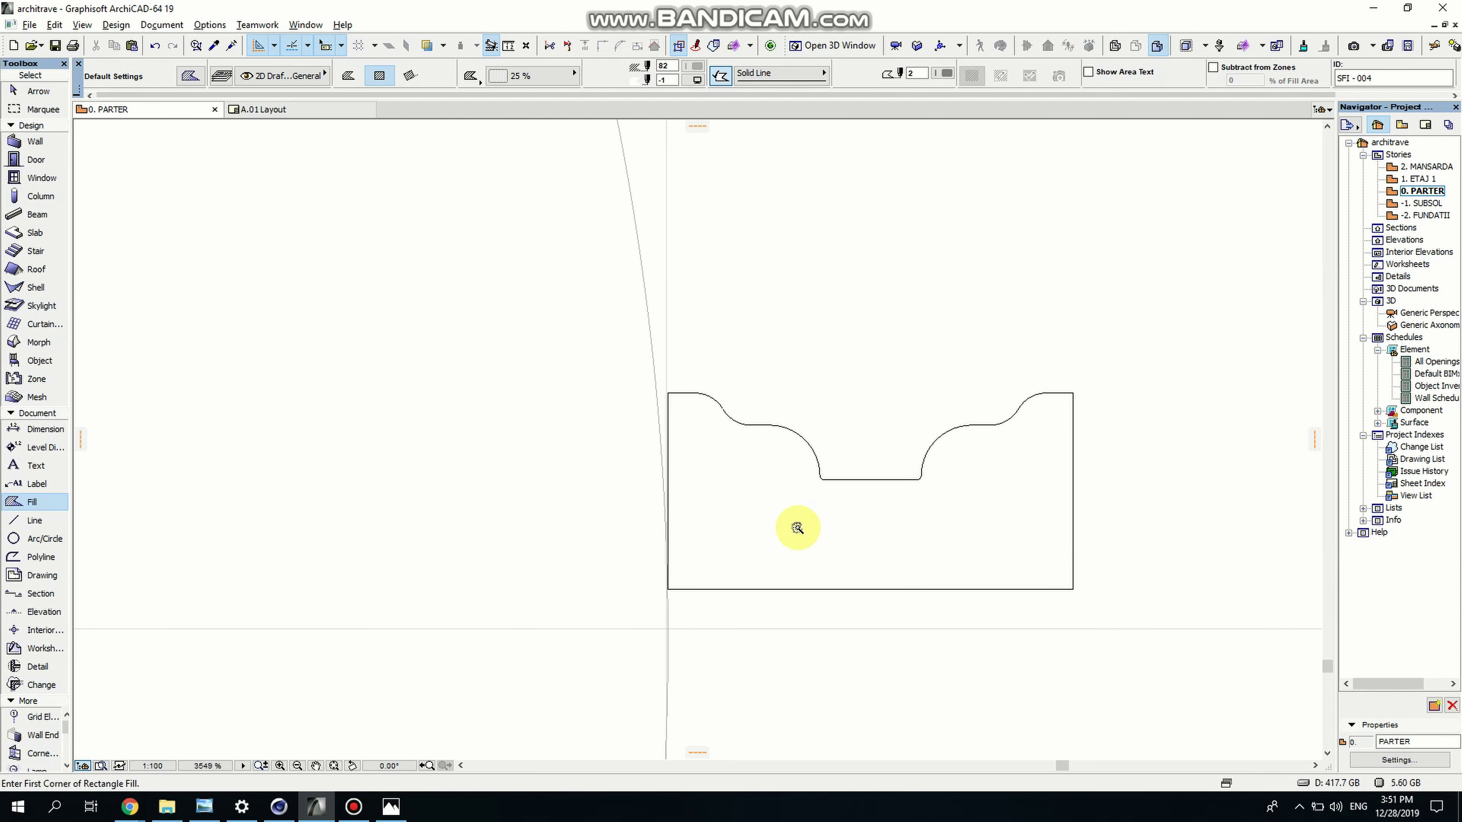
pyautogui.scroll(4, 797, 528)
pyautogui.scroll(-2, 793, 525)
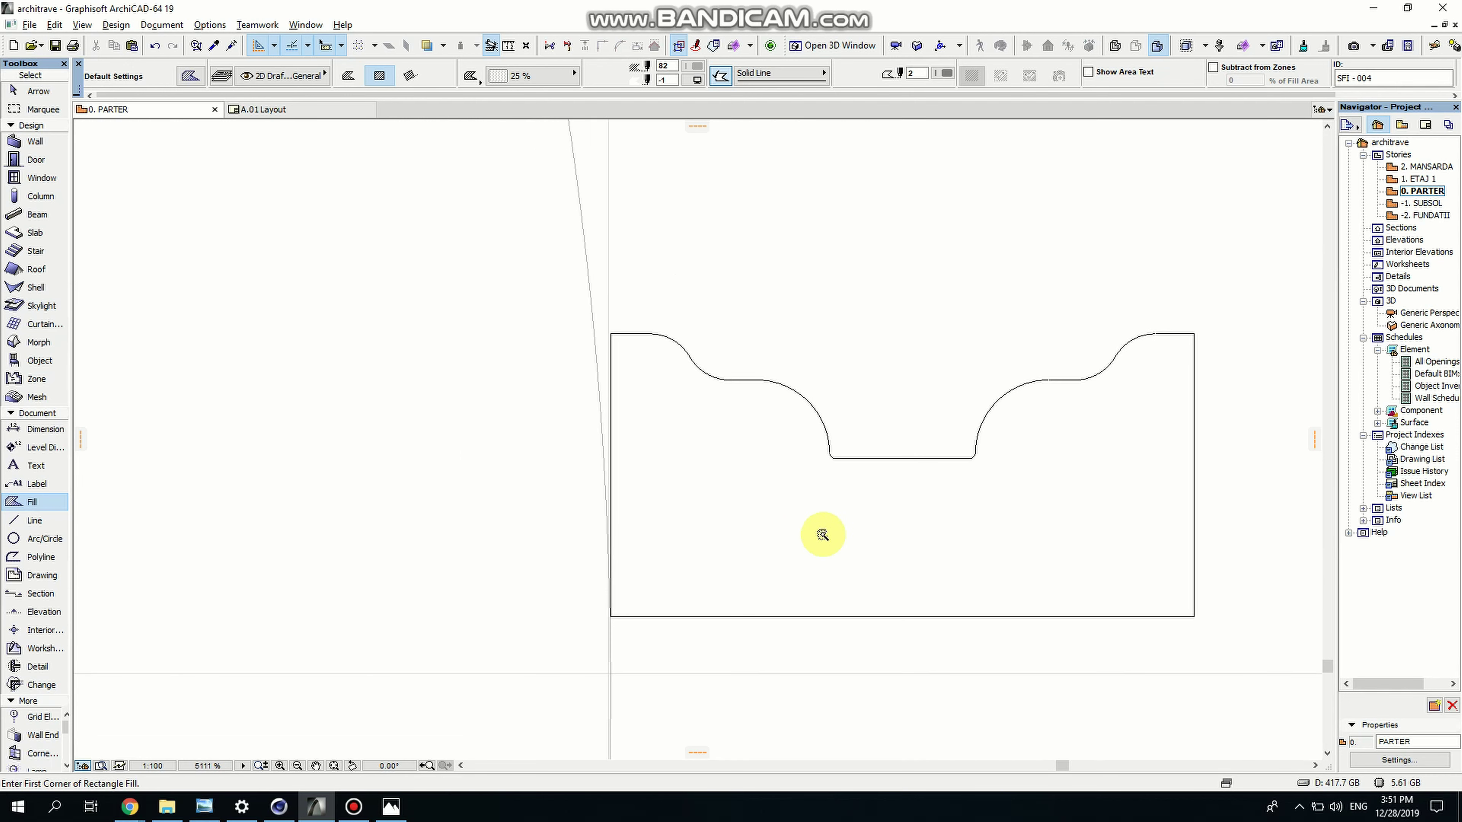
pyautogui.click(838, 534)
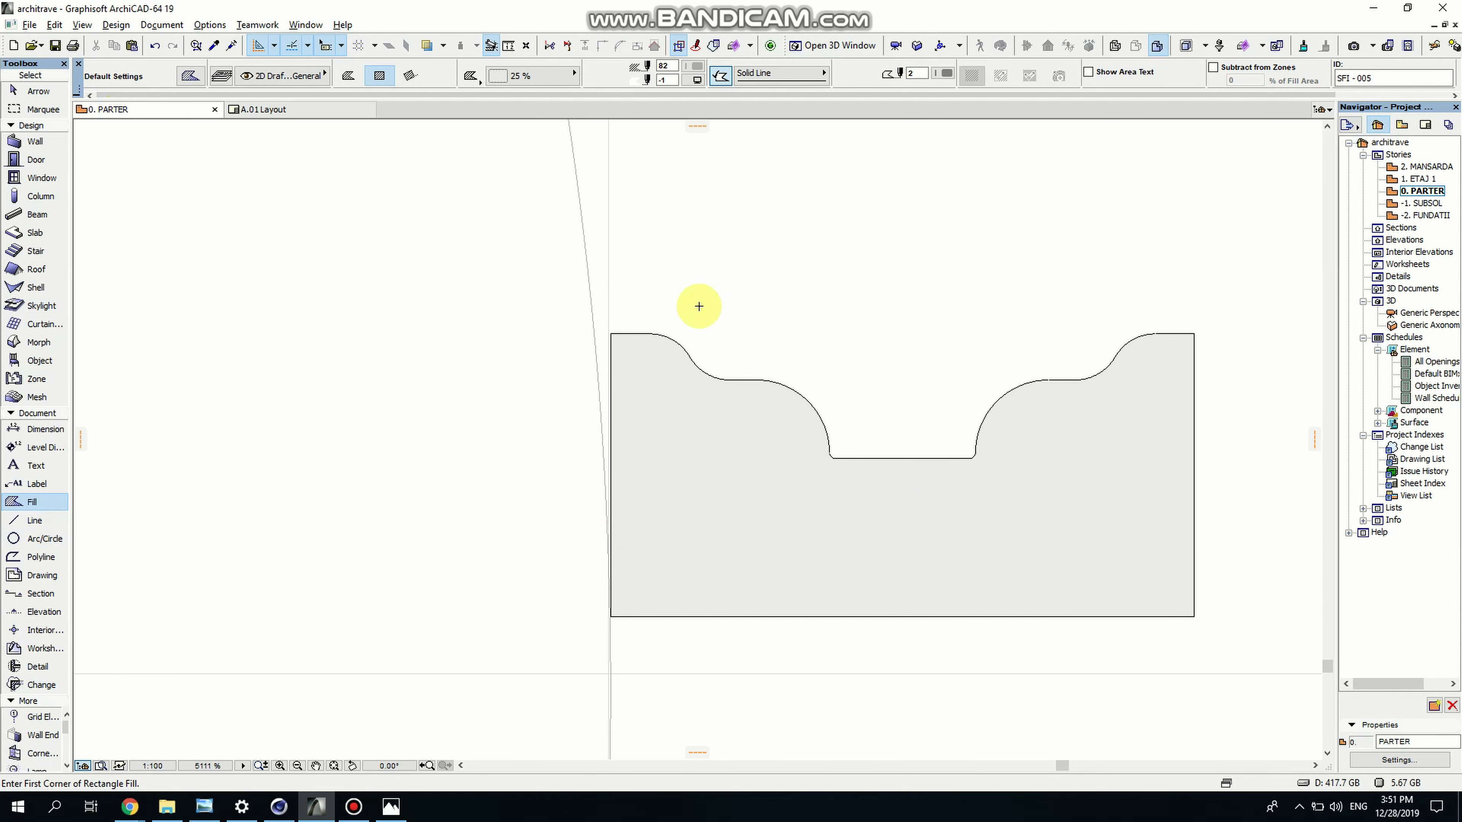
# Create a new complex profile named archi1 in the Profile Manager
pyautogui.scroll(-3, 698, 305)
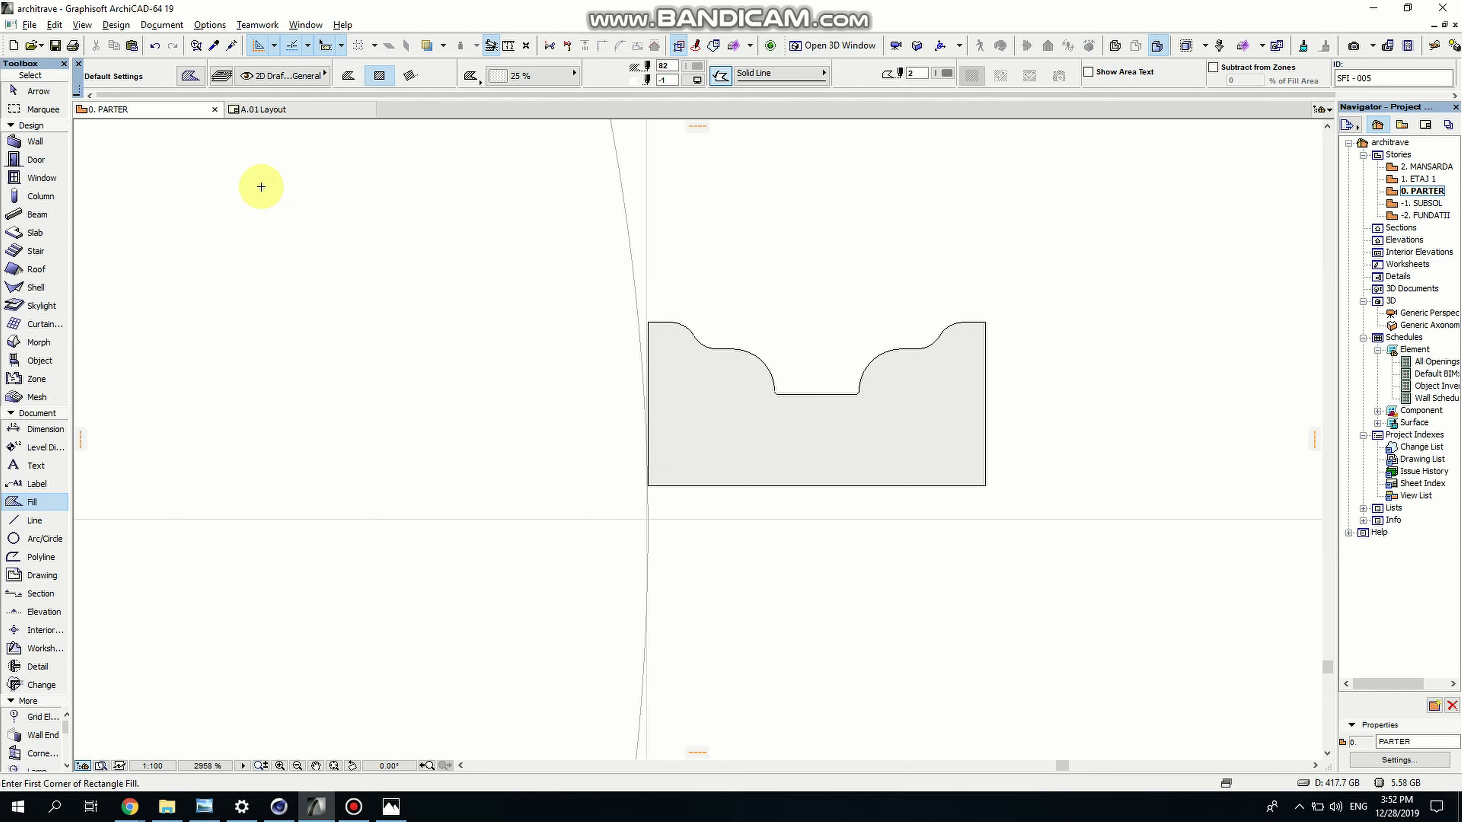
pyautogui.click(119, 26)
pyautogui.moveTo(233, 128)
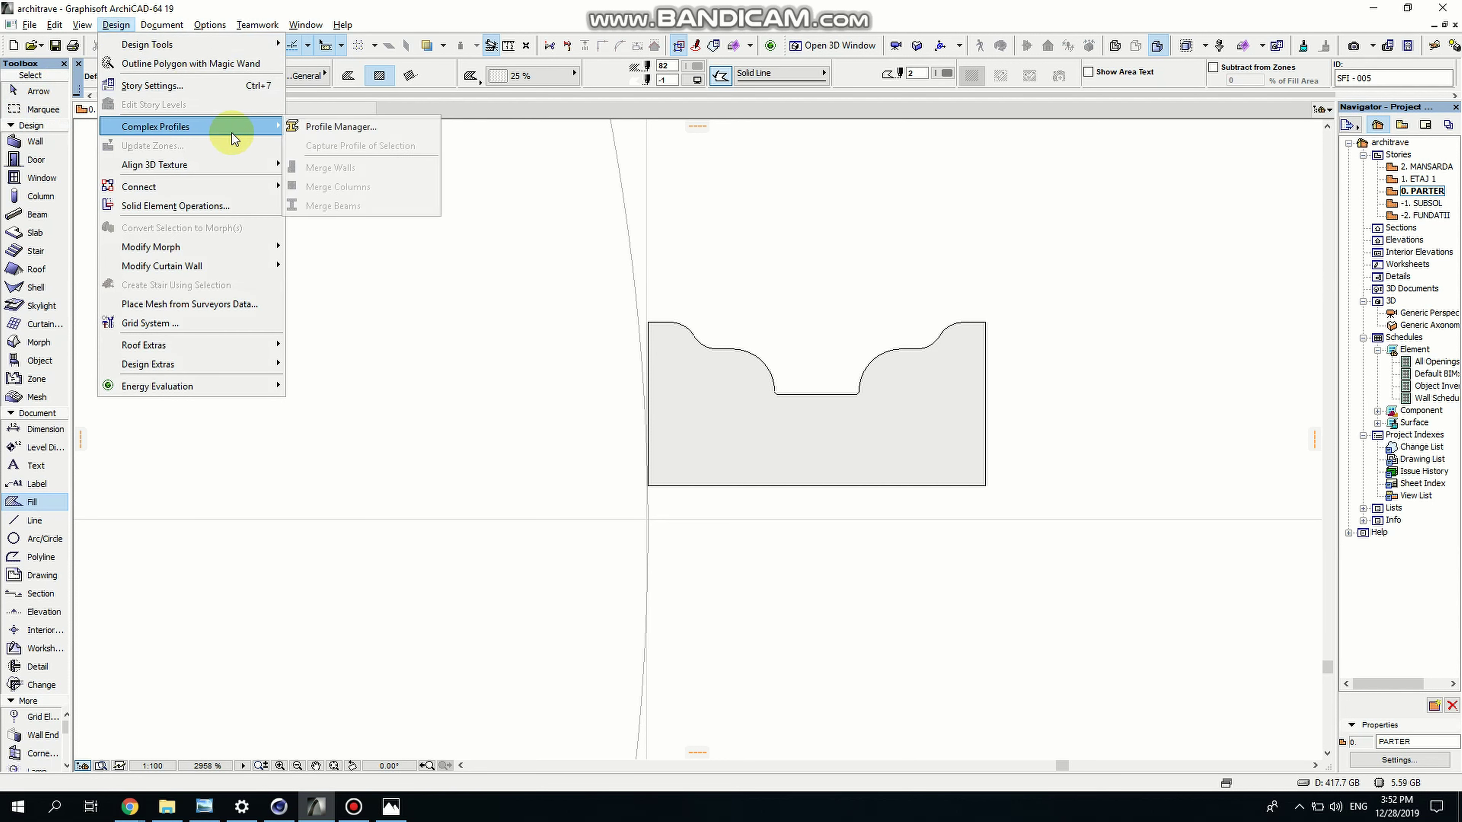
pyautogui.click(365, 130)
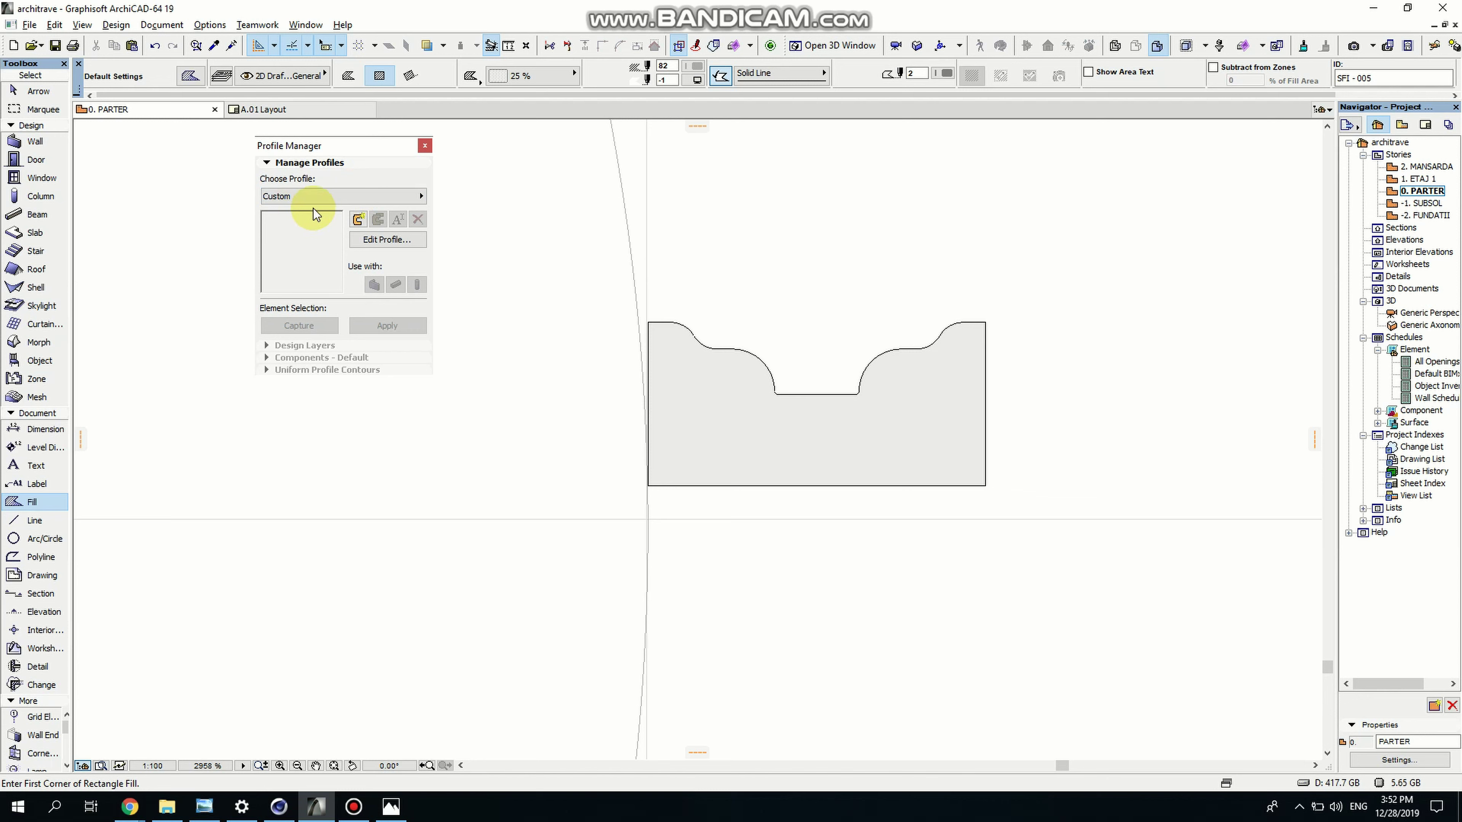
pyautogui.click(358, 220)
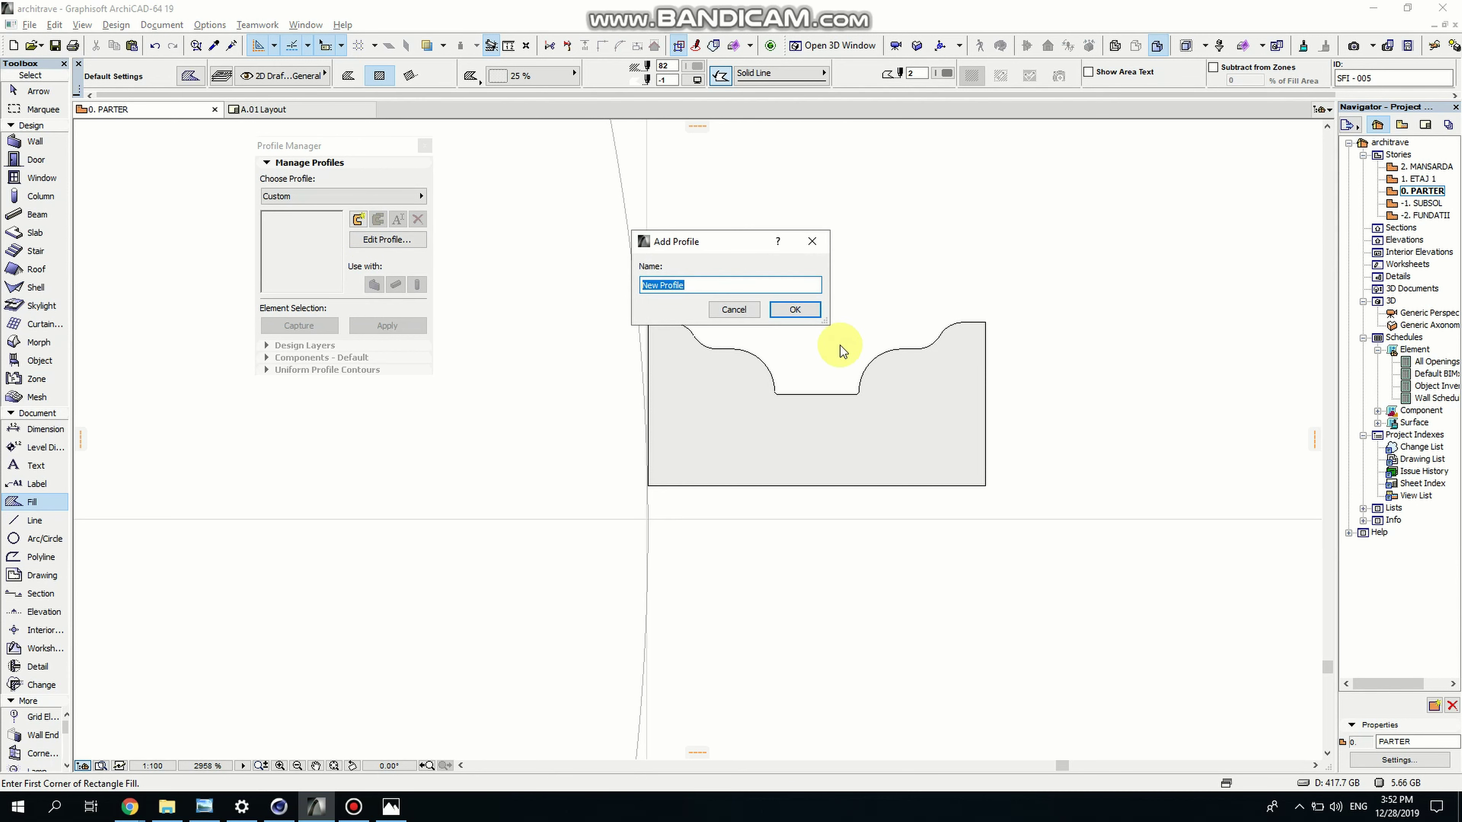
pyautogui.write('archi')
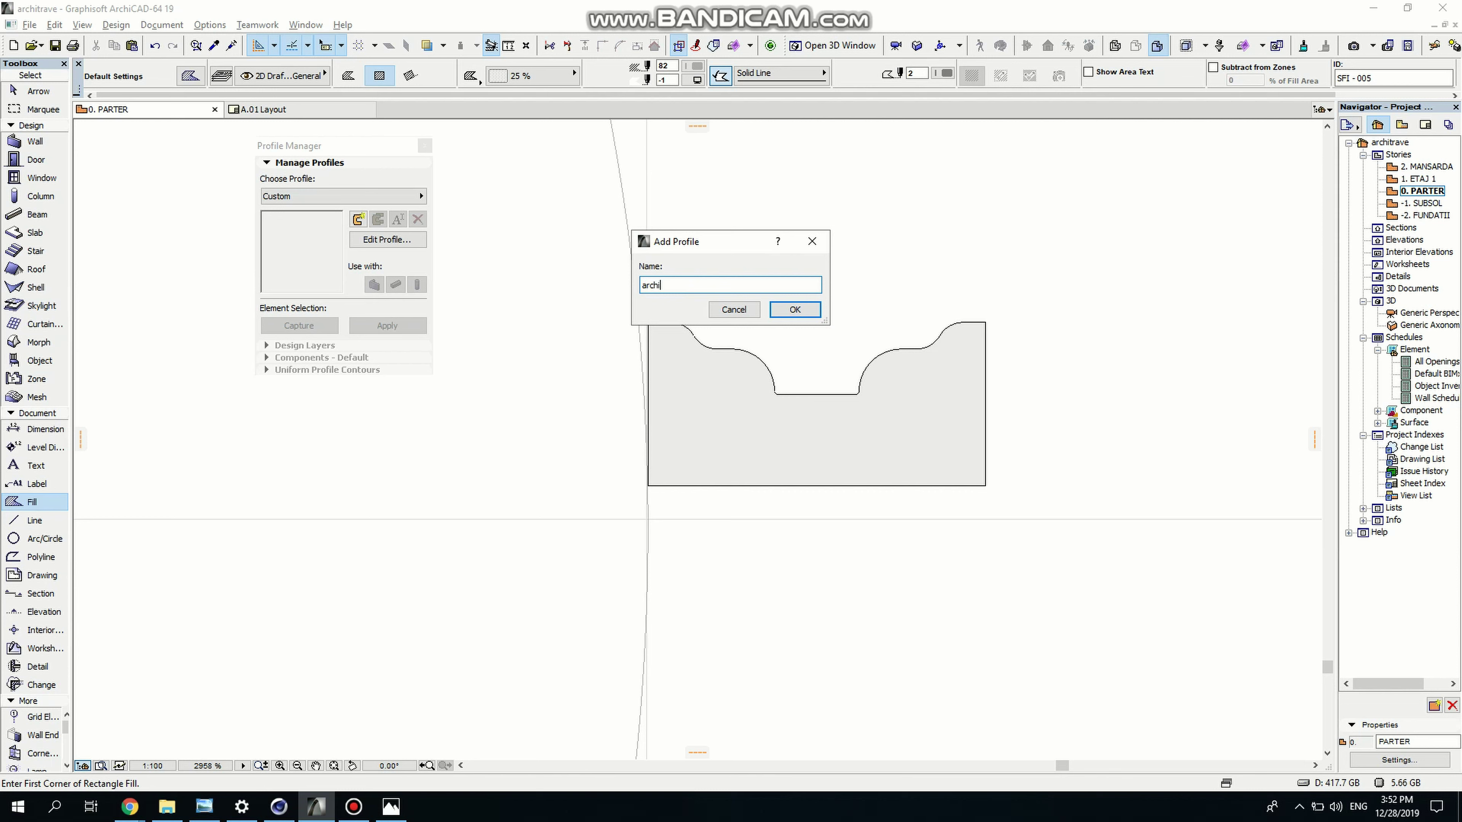
pyautogui.write('1')
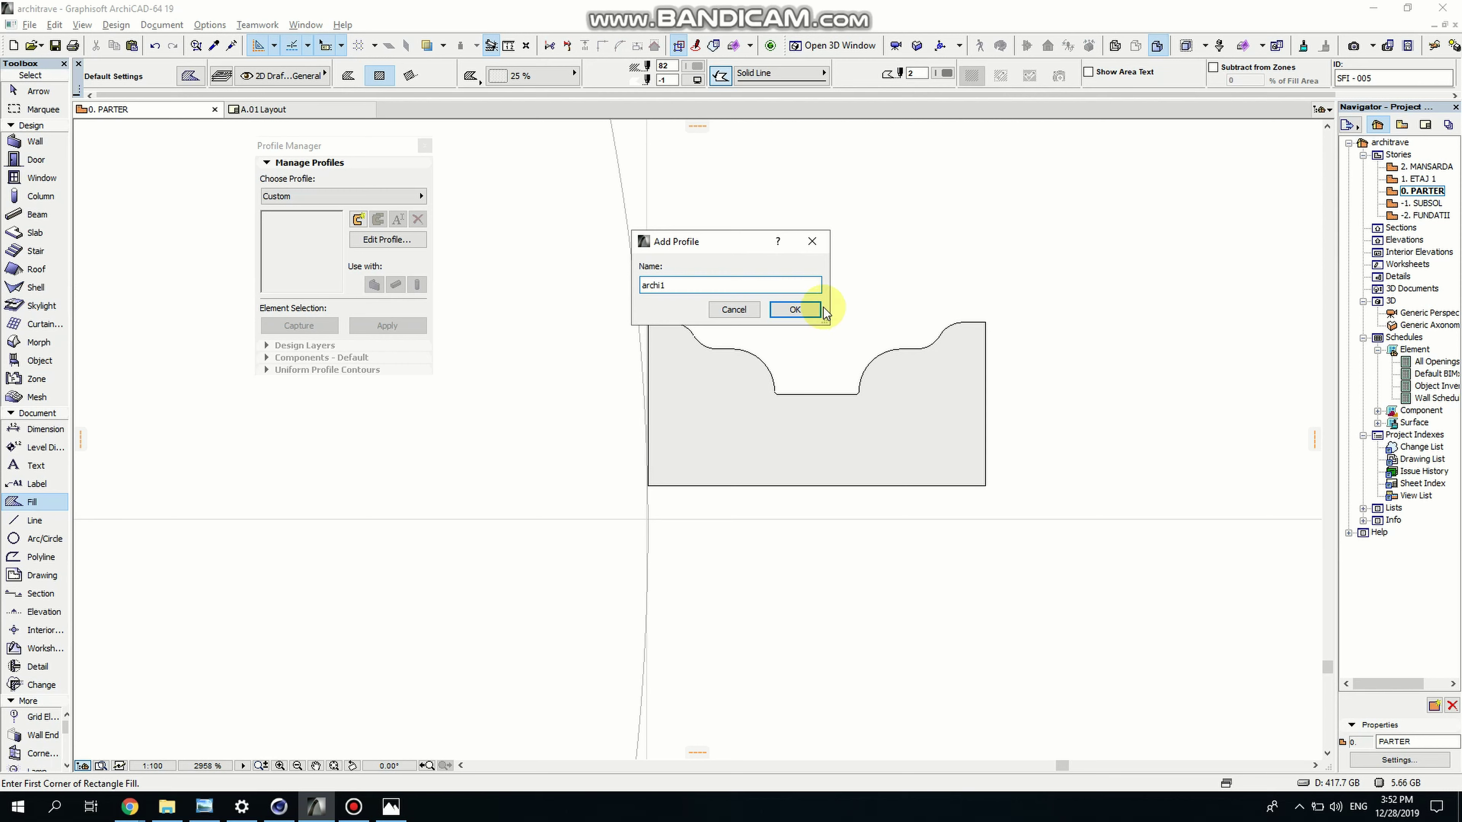
pyautogui.click(824, 310)
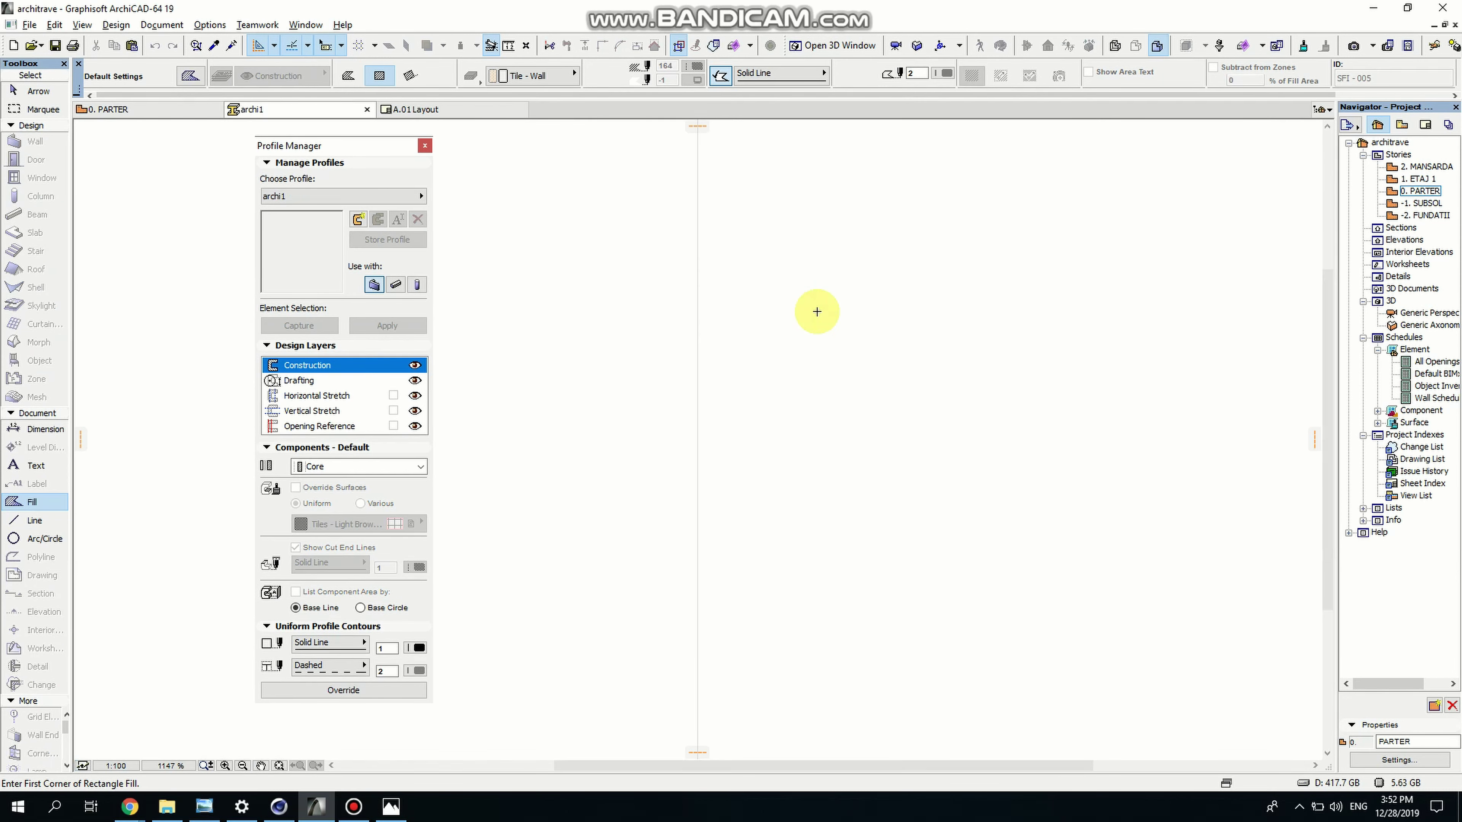
# Return to the 0. PARTER floor plan and copy the architrave profile's fill
pyautogui.scroll(-5, 486, 408)
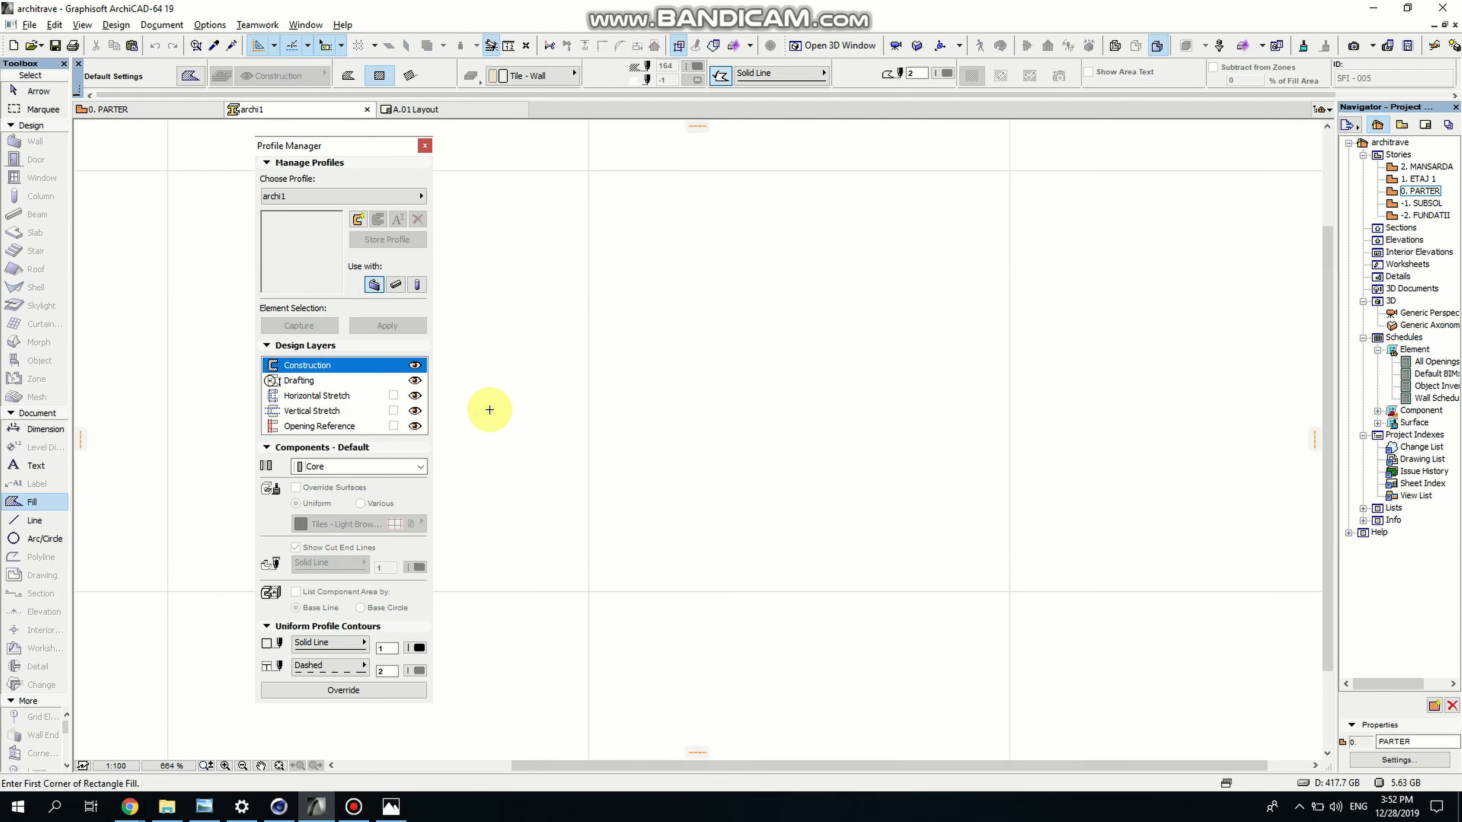
pyautogui.click(160, 106)
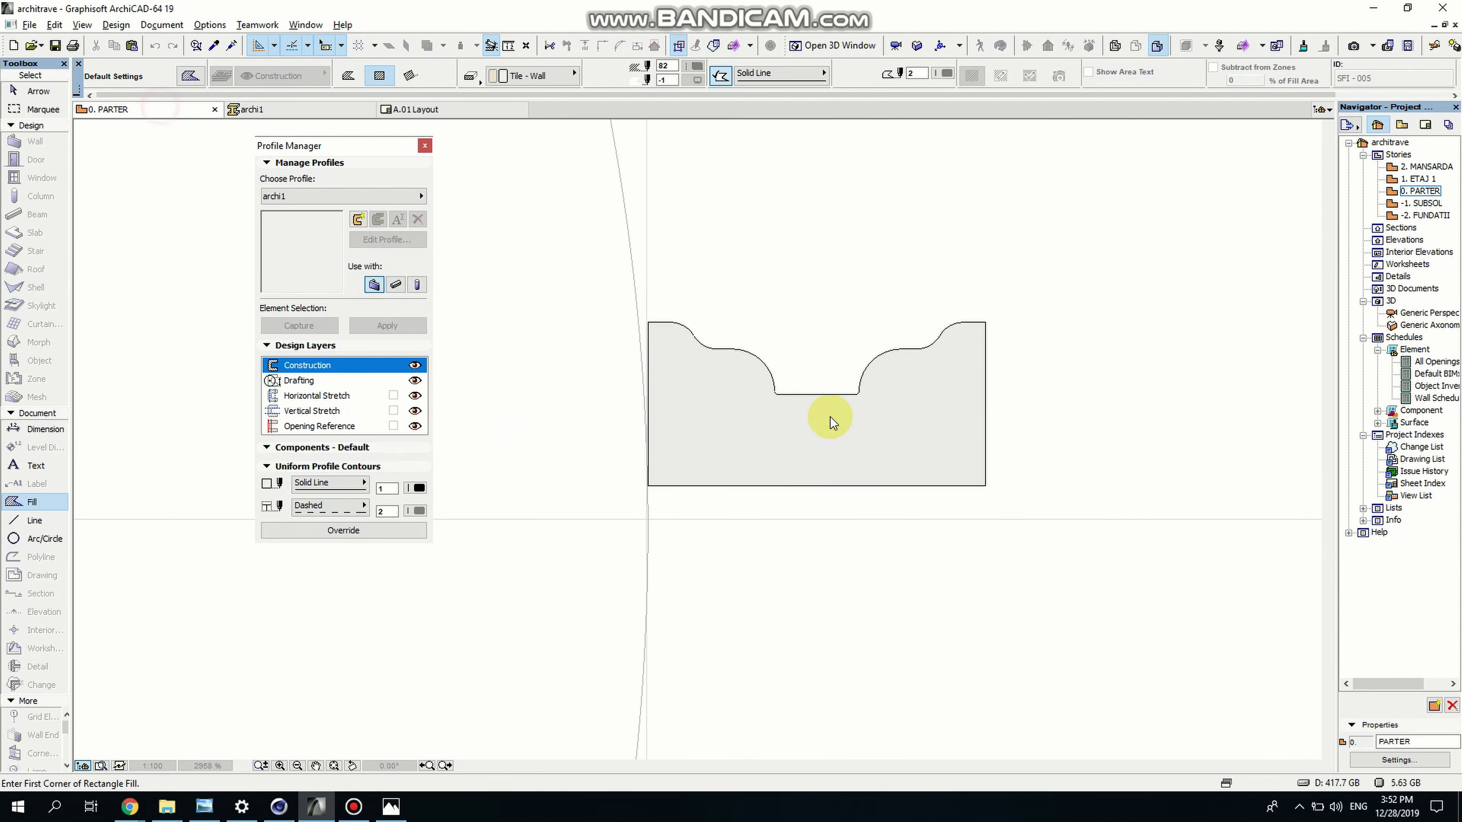
pyautogui.click(31, 91)
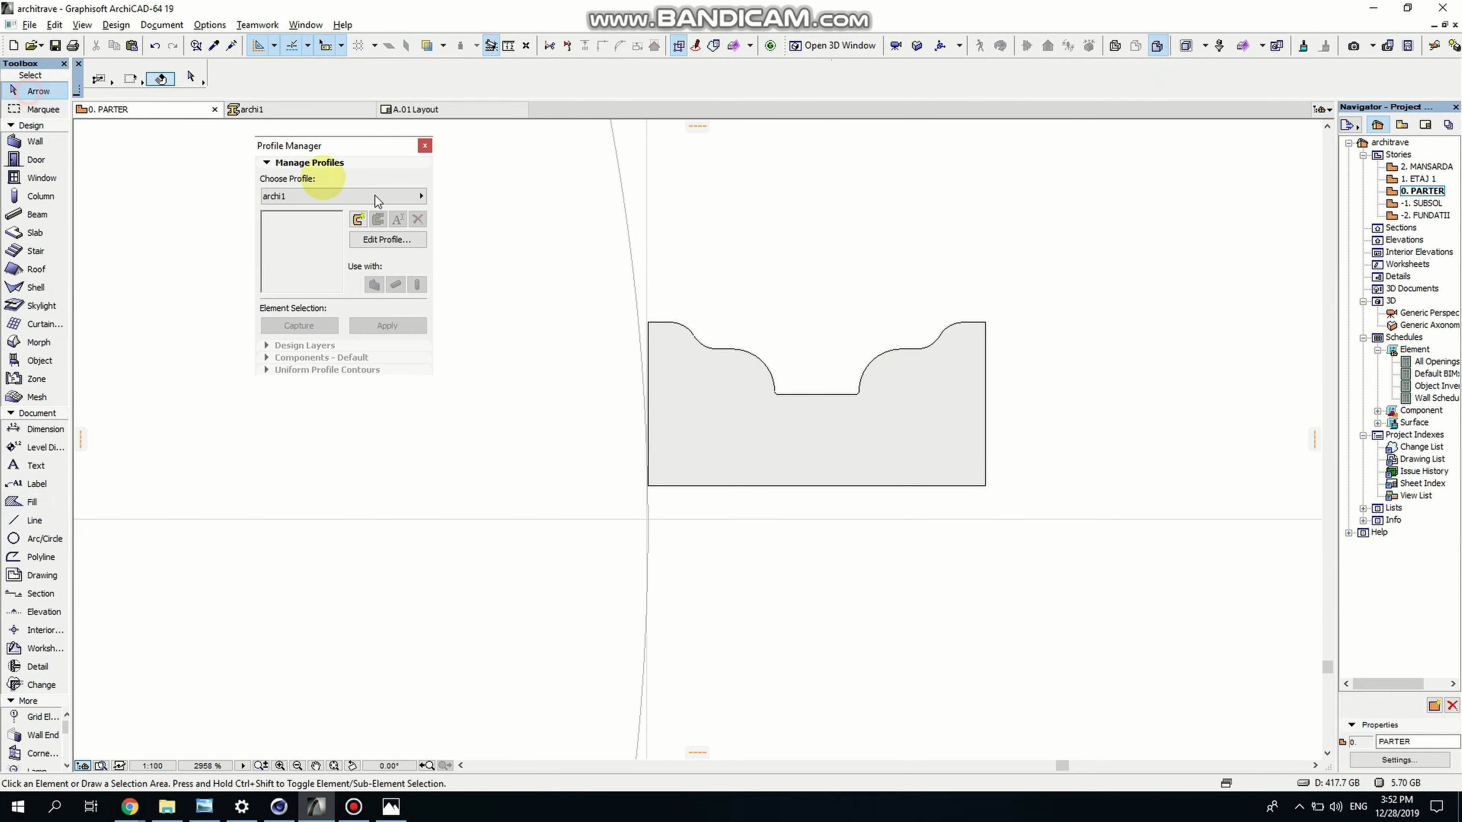
pyautogui.click(883, 443)
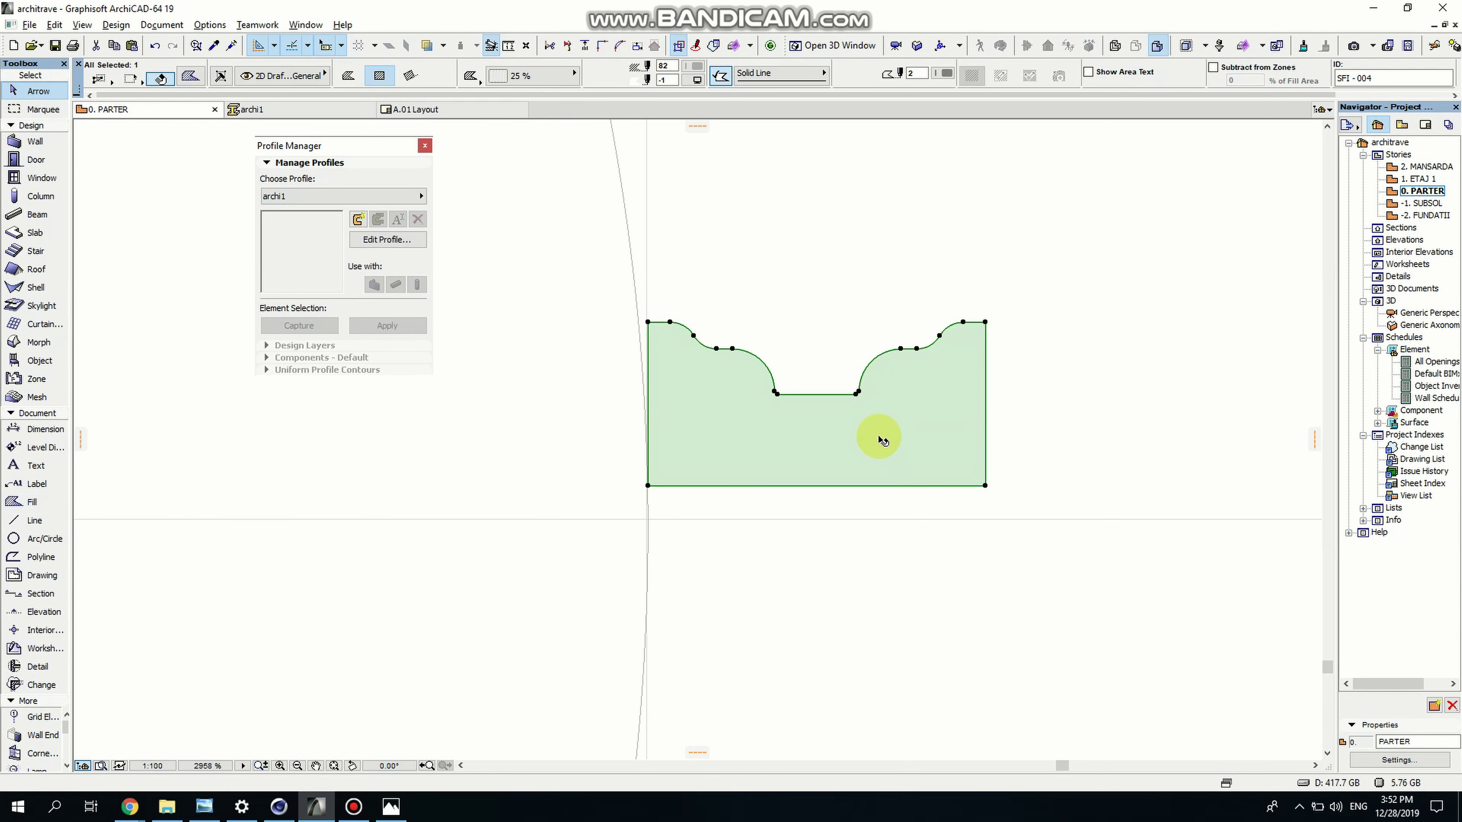
pyautogui.rightClick(881, 439)
pyautogui.click(906, 507)
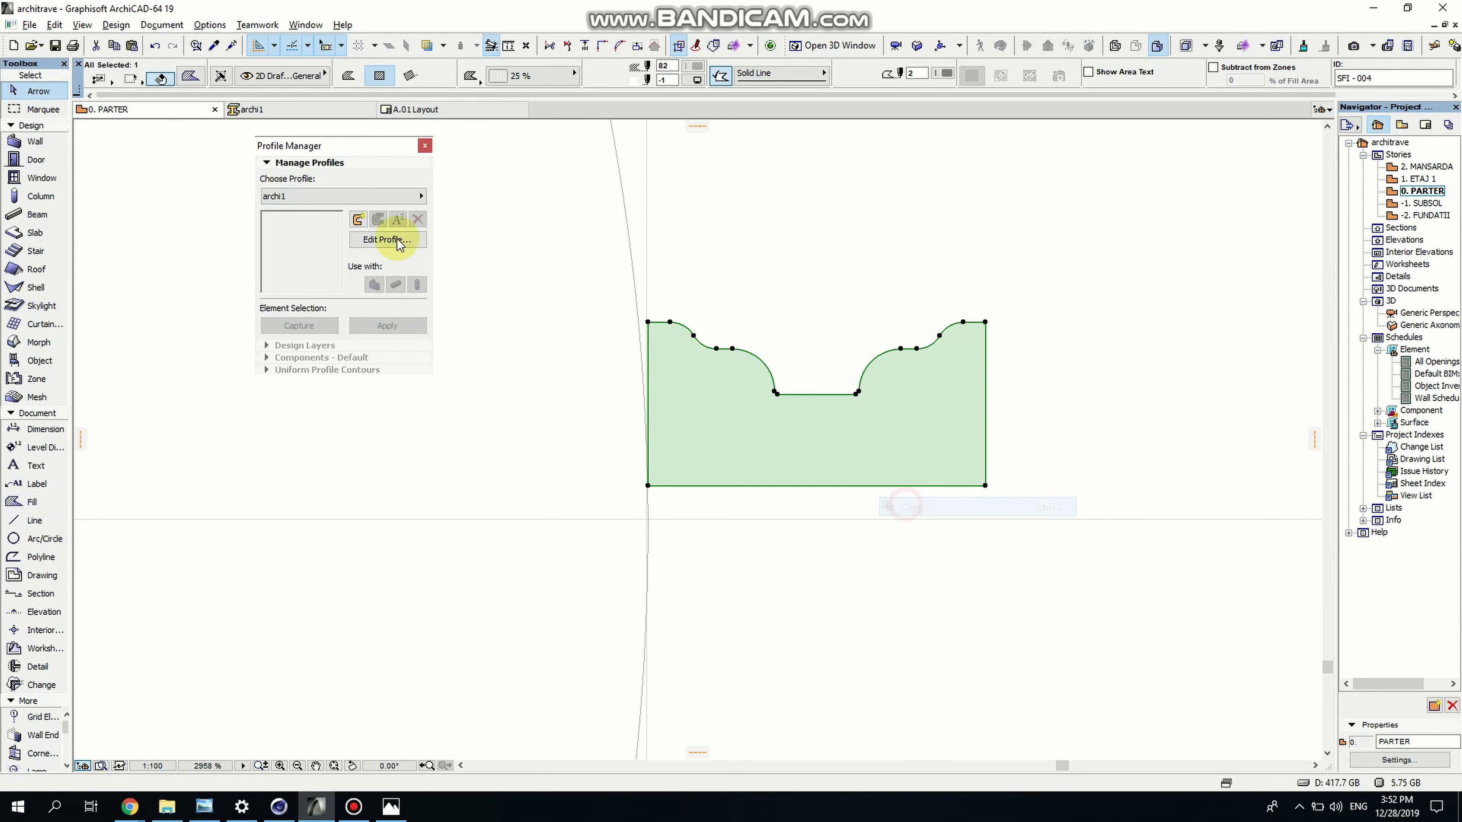
# Open profile archi1 for editing and paste the copied fill at the centre of the current view
pyautogui.click(384, 240)
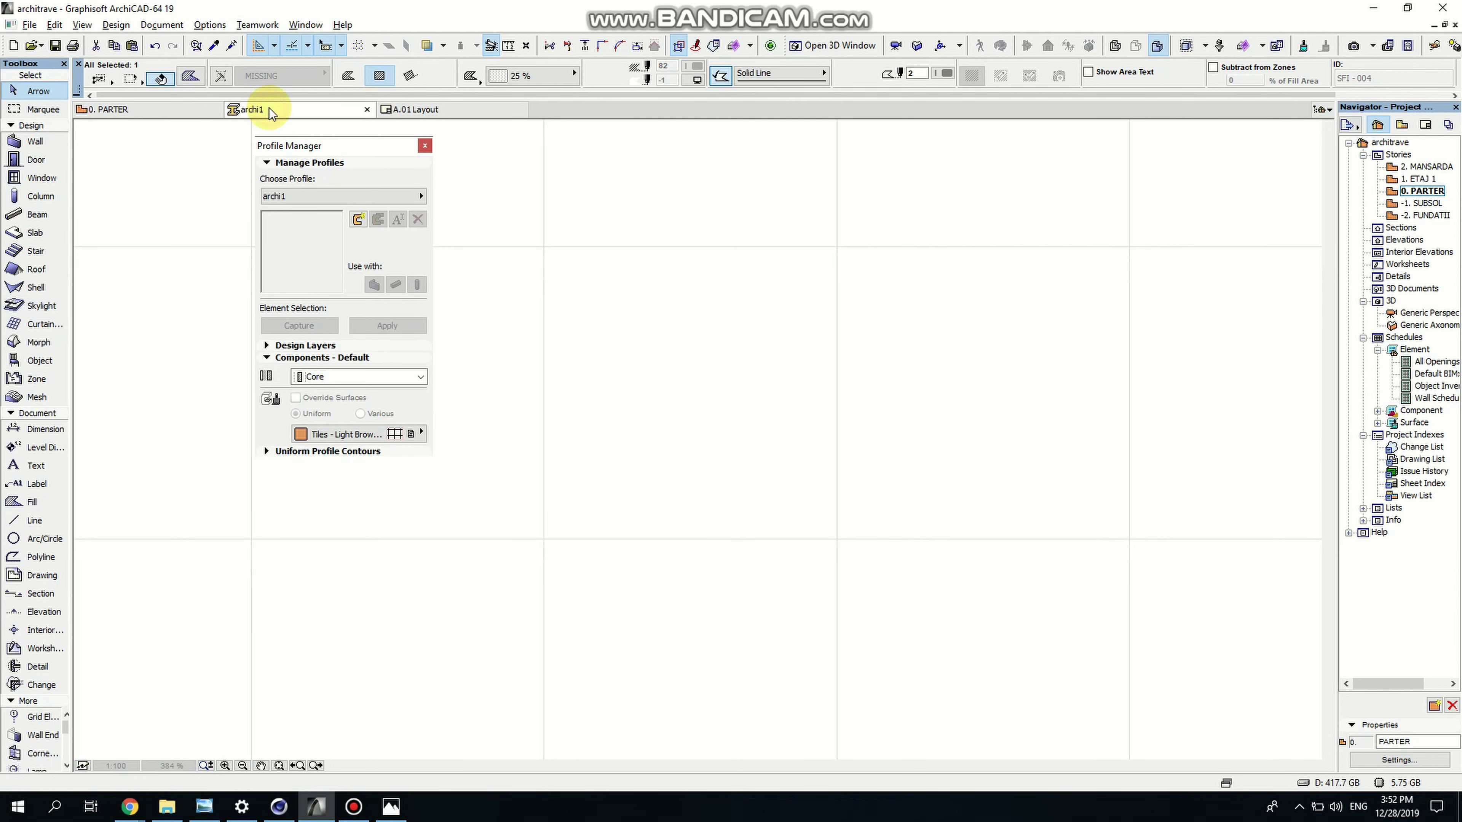
pyautogui.rightClick(682, 340)
pyautogui.click(682, 350)
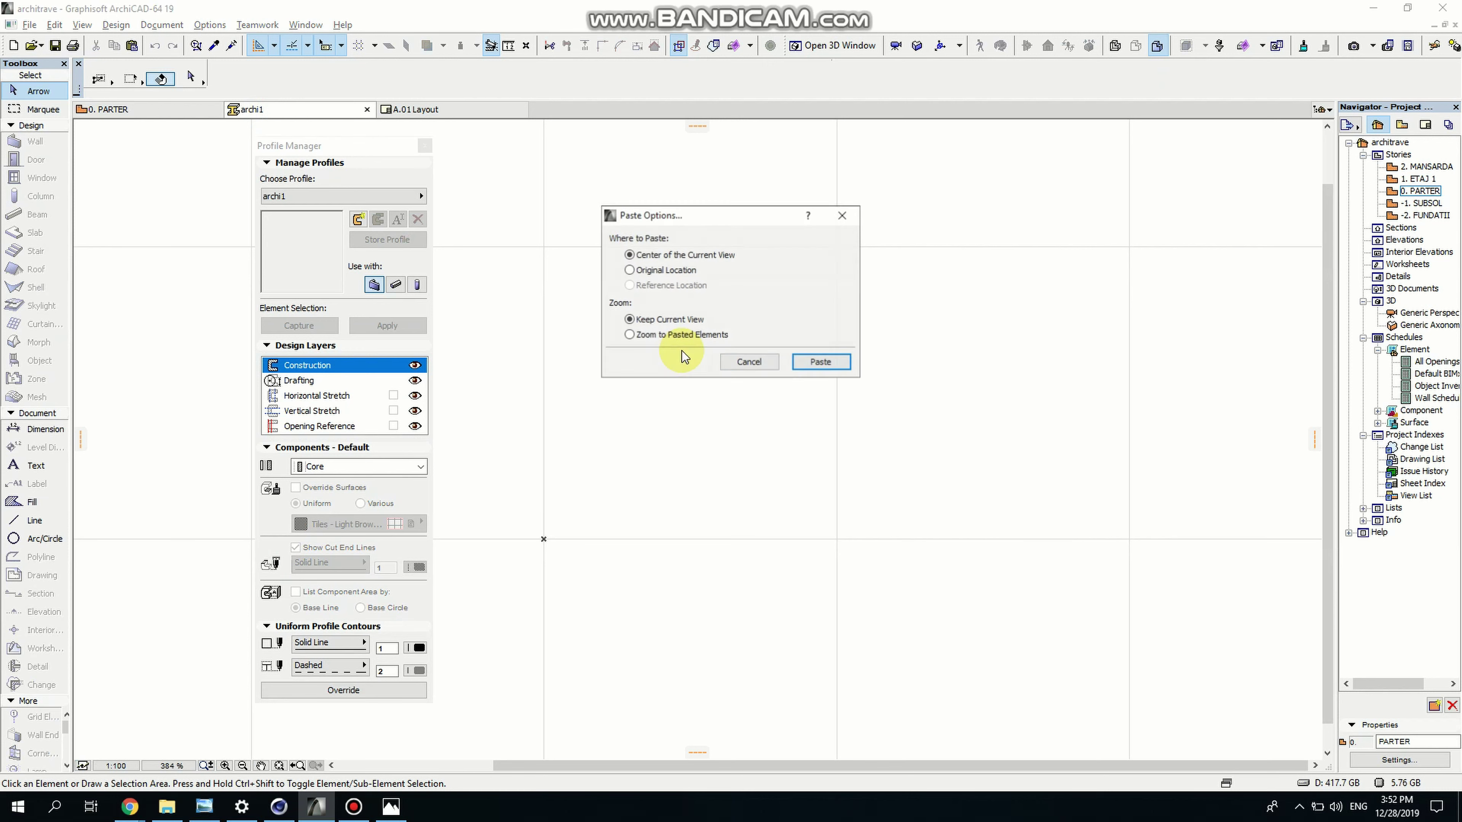
pyautogui.click(820, 362)
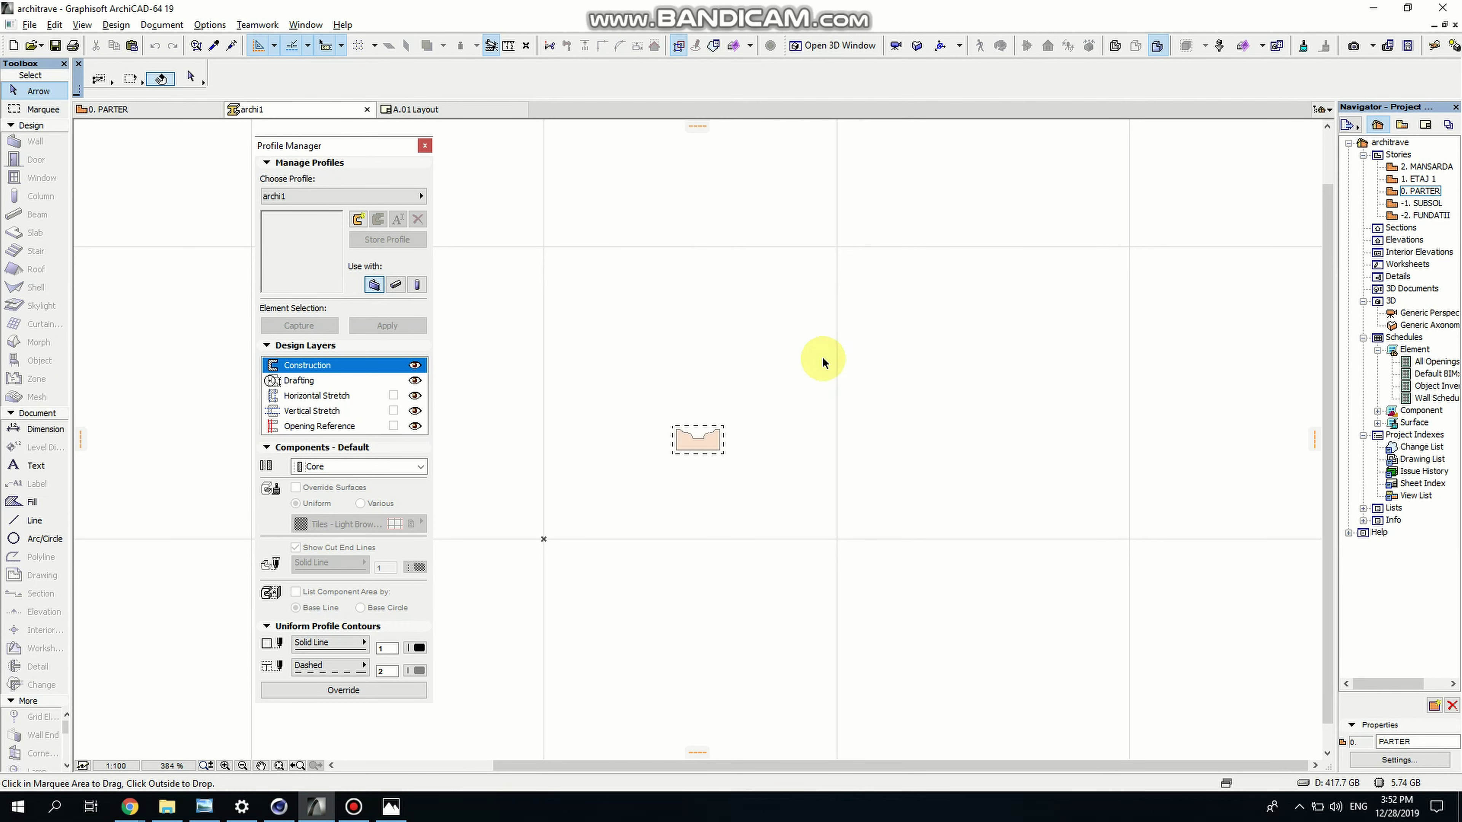
pyautogui.click(696, 450)
# Move the pasted profile fill so its lower-left corner sits on the profile origin, and deselect it
pyautogui.scroll(4, 679, 464)
pyautogui.scroll(-3, 748, 449)
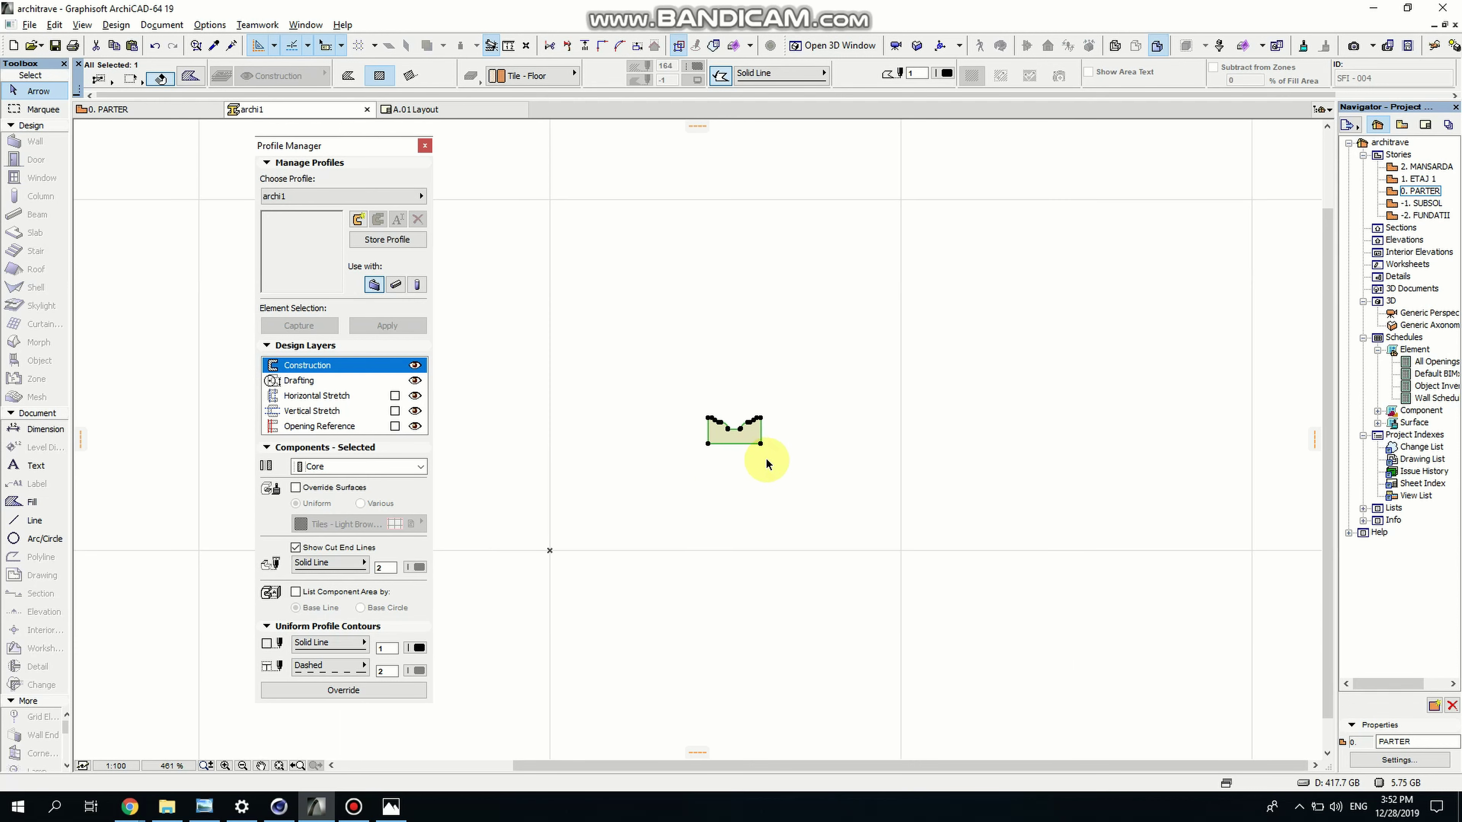
pyautogui.scroll(-3, 768, 467)
pyautogui.hotkey('ctrl', 'd')
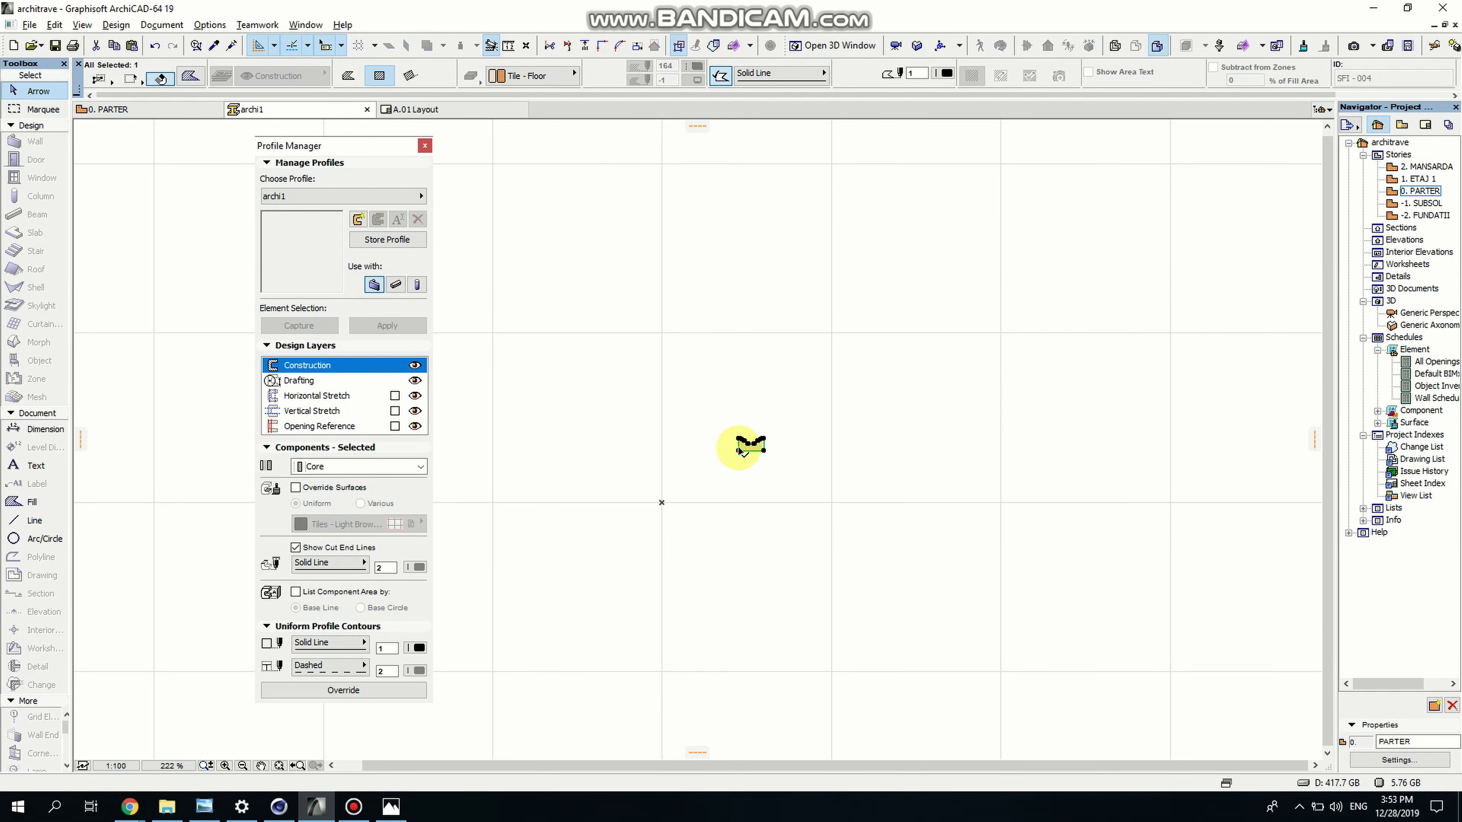
pyautogui.click(739, 450)
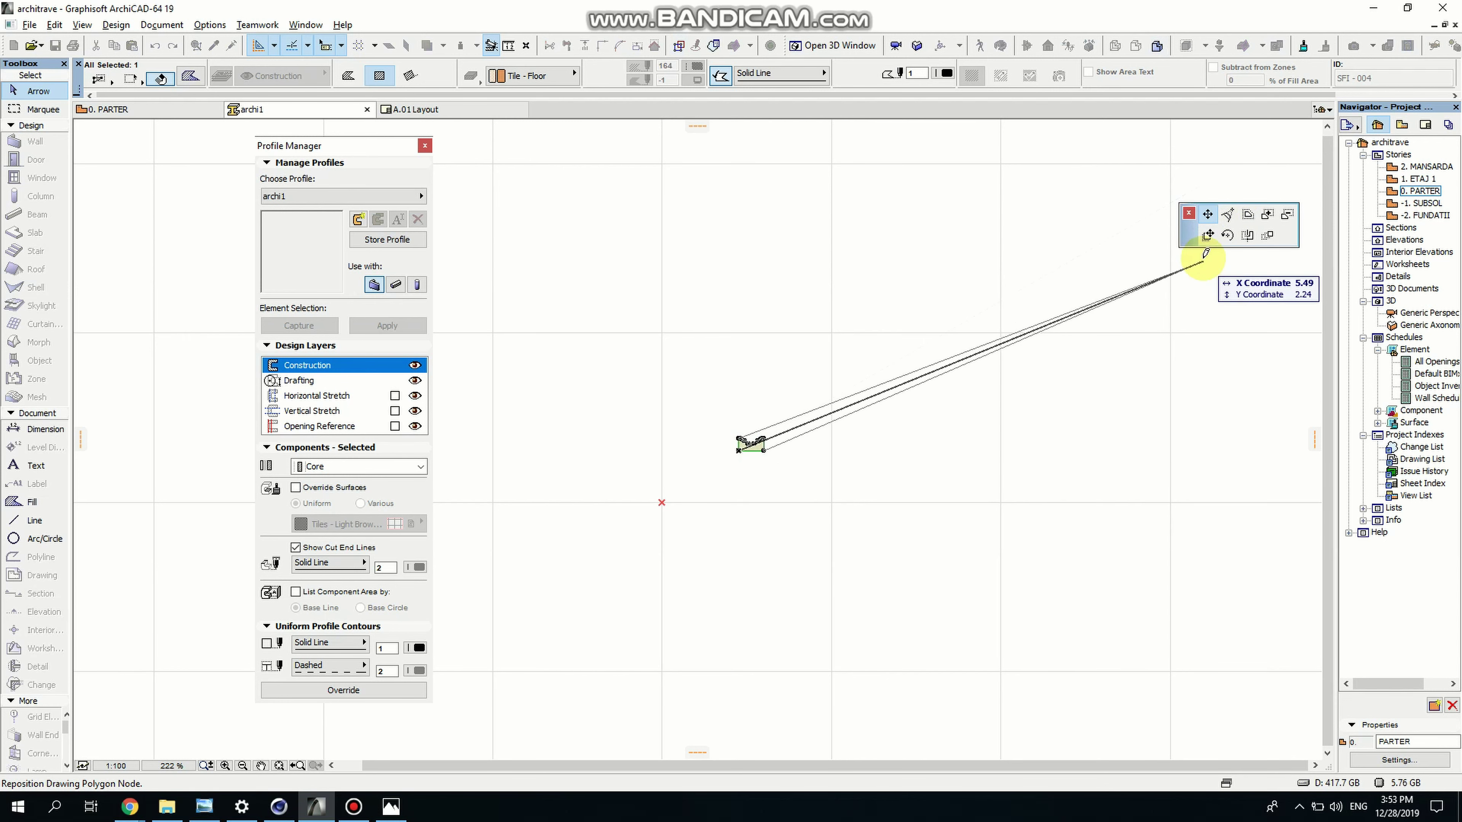
pyautogui.click(1208, 235)
pyautogui.scroll(5, 684, 501)
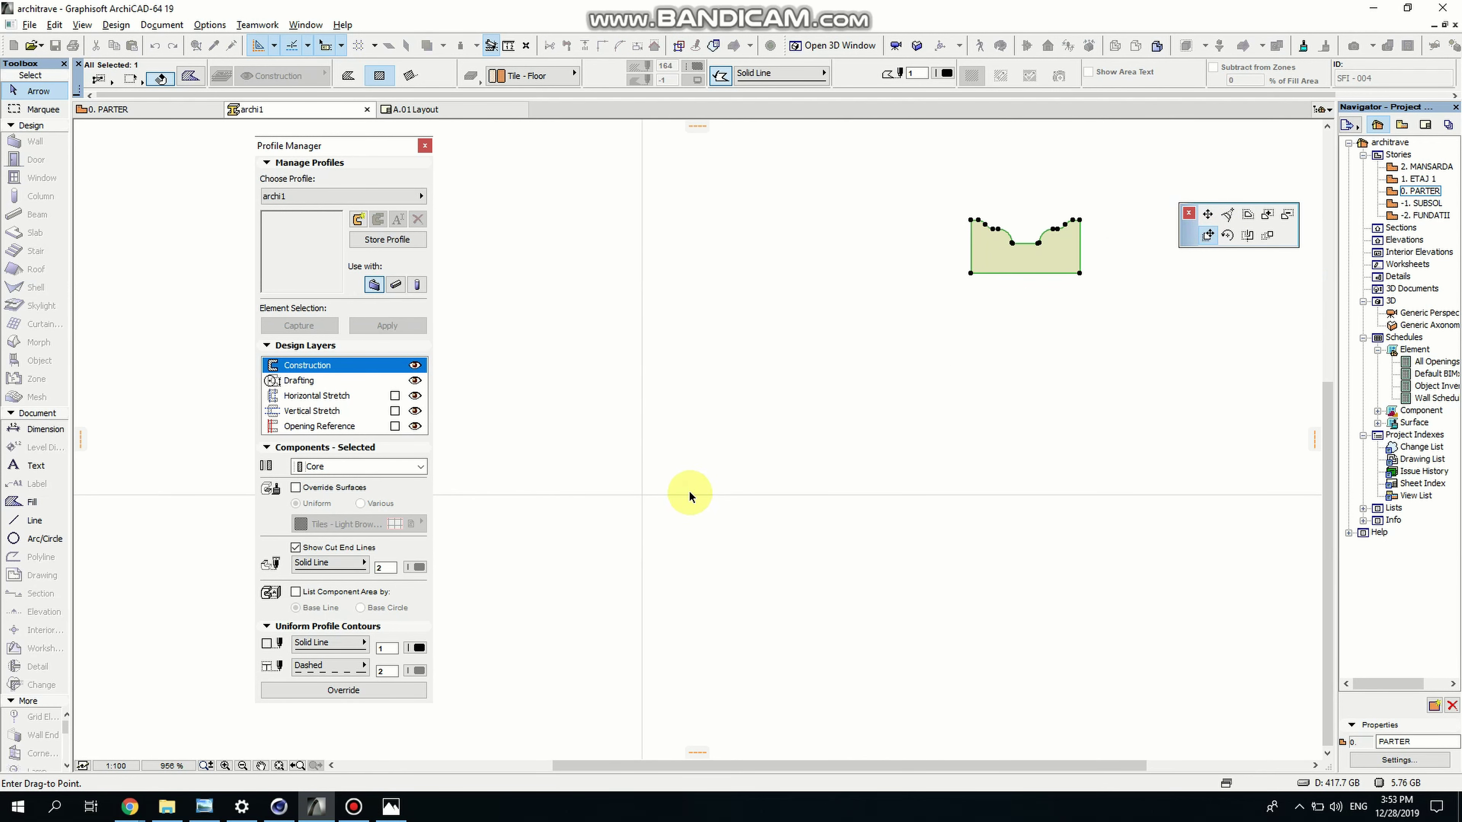
pyautogui.scroll(8, 642, 496)
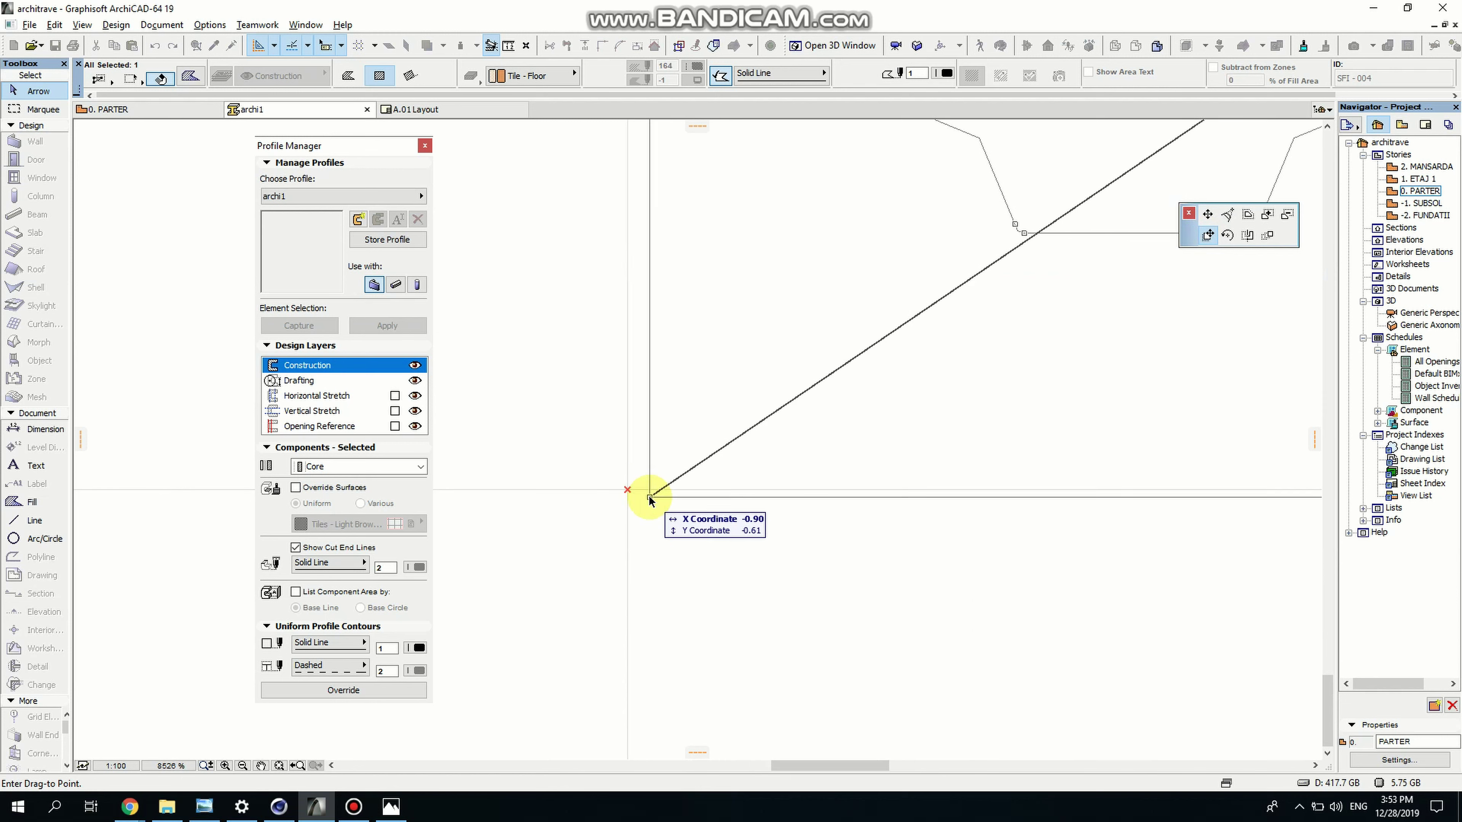
pyautogui.click(629, 489)
pyautogui.scroll(-5, 628, 491)
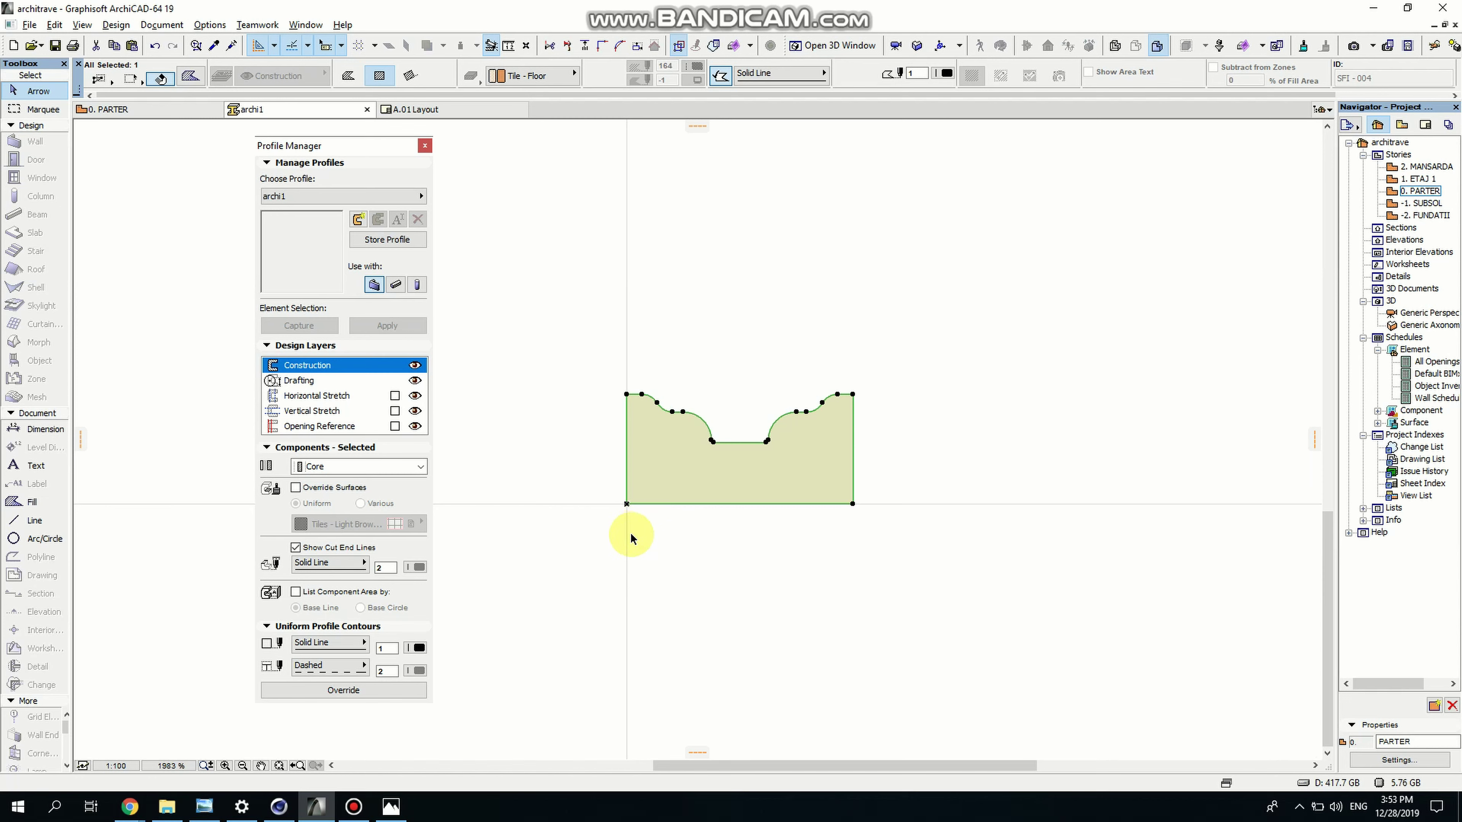
pyautogui.click(630, 532)
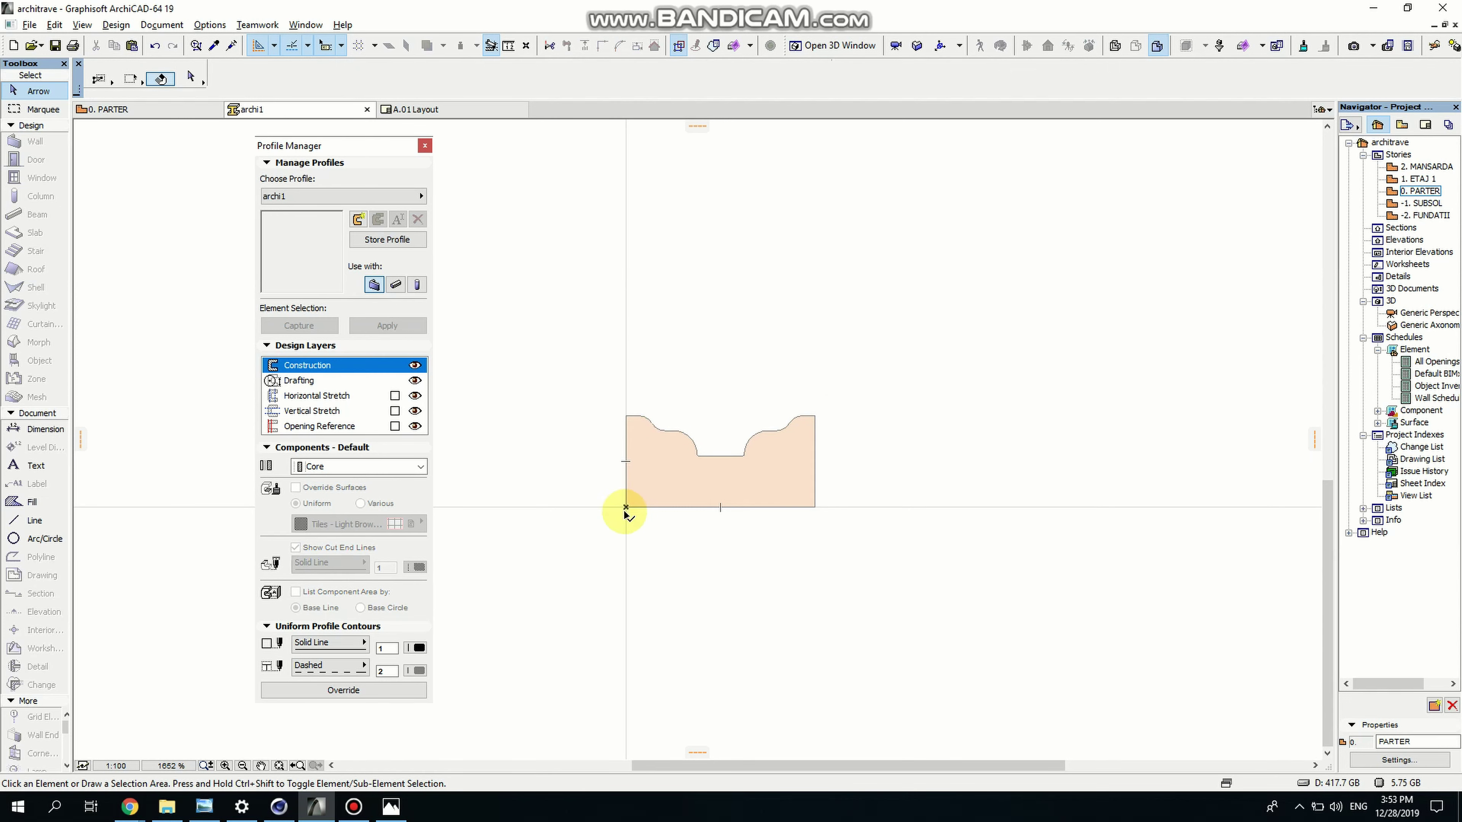
# Enable the Horizontal Stretch, Vertical Stretch and Opening Reference design layers and set the default component type to Finish
pyautogui.scroll(-1, 627, 507)
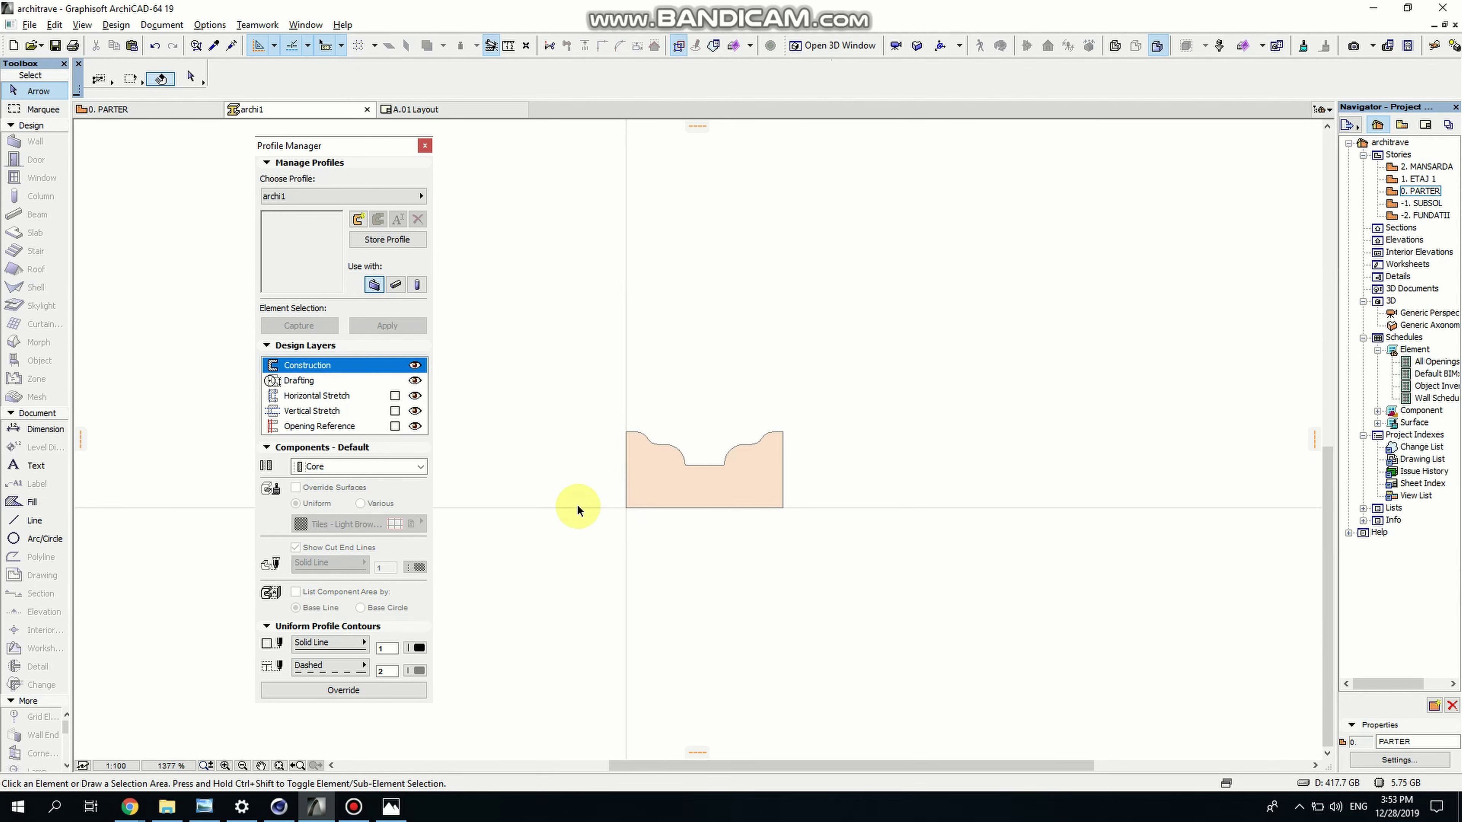
pyautogui.click(395, 396)
pyautogui.click(395, 410)
pyautogui.click(394, 427)
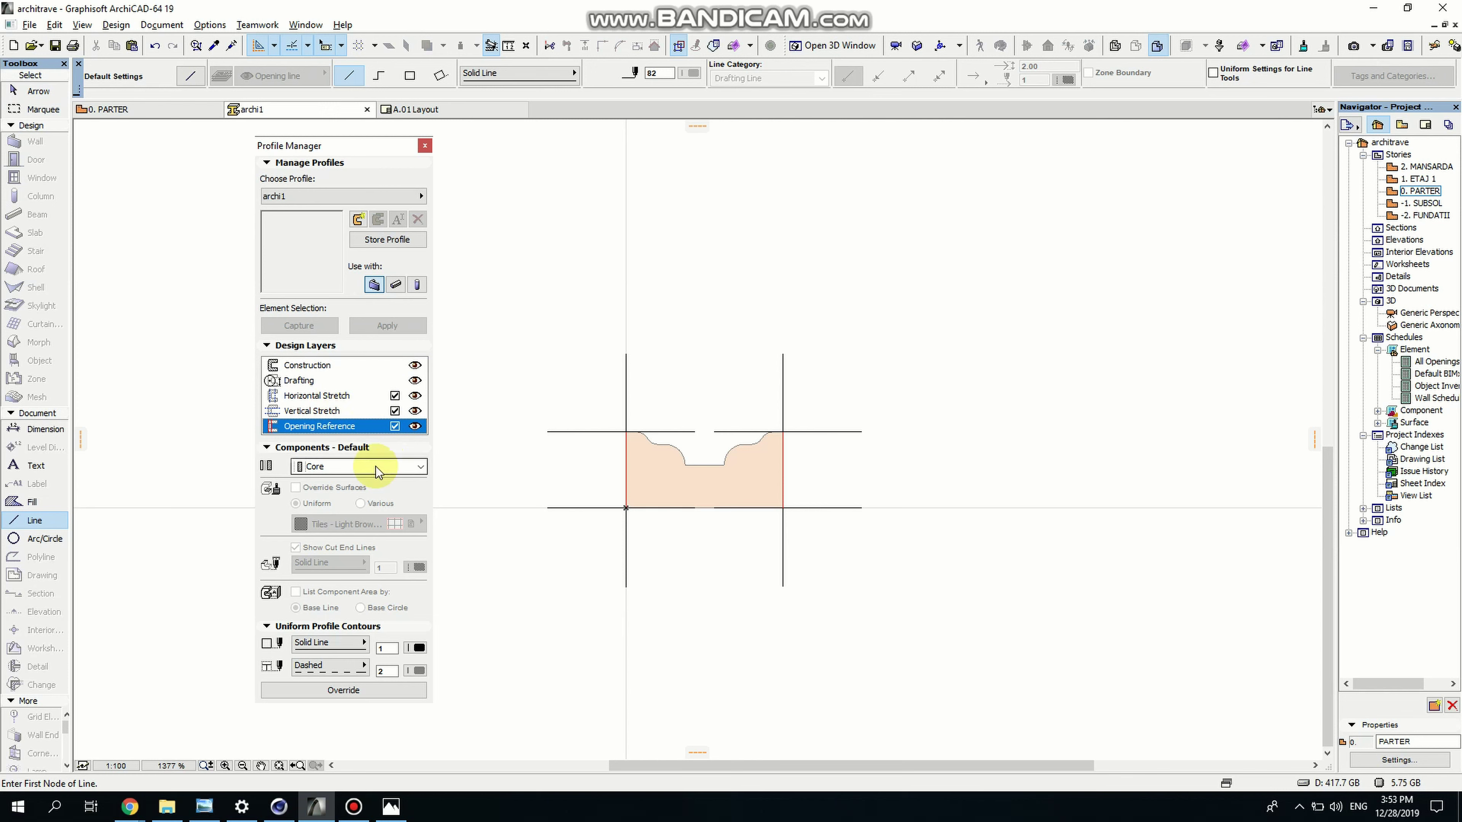
pyautogui.click(349, 466)
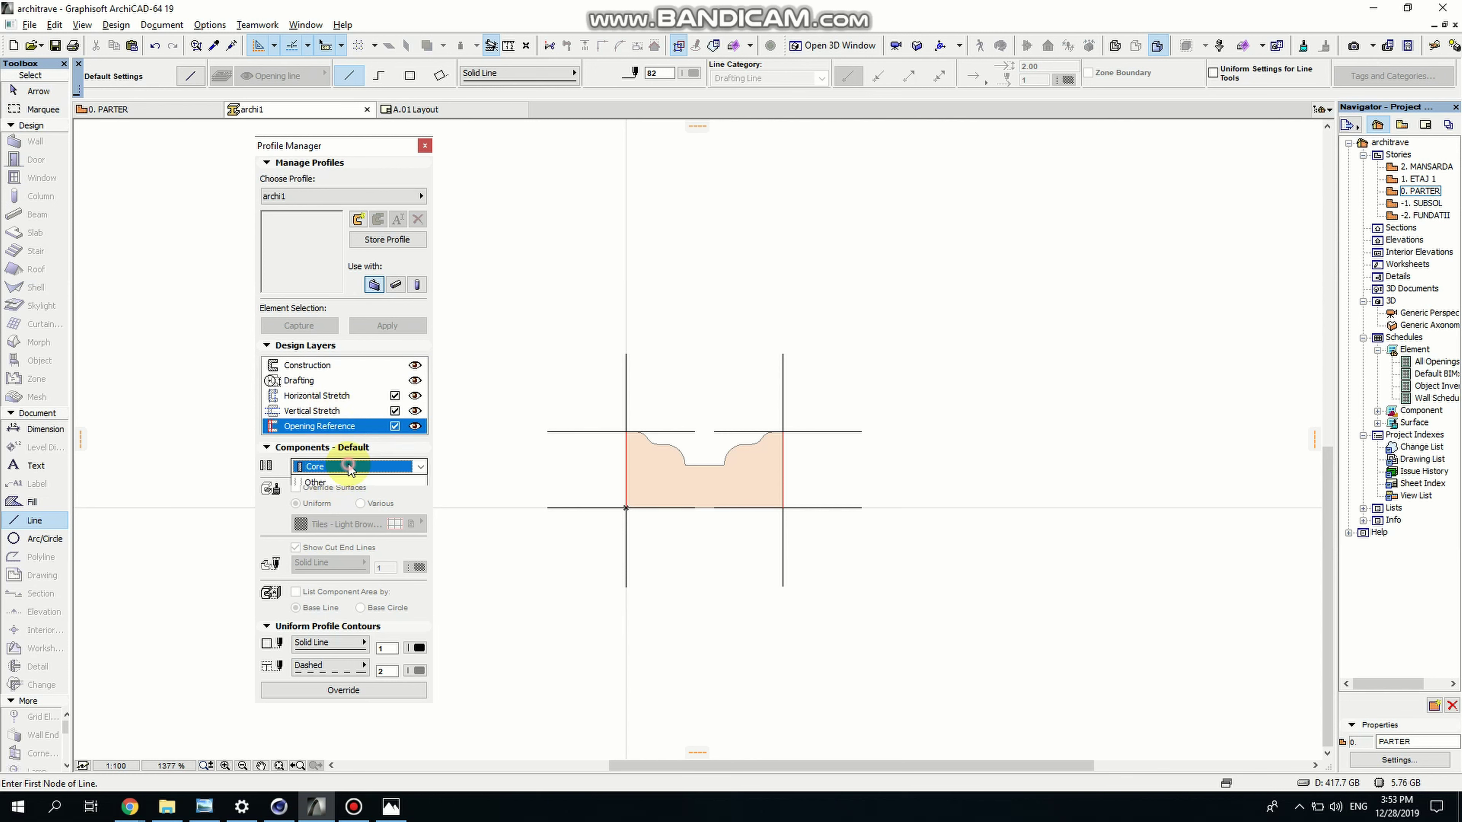
pyautogui.click(329, 495)
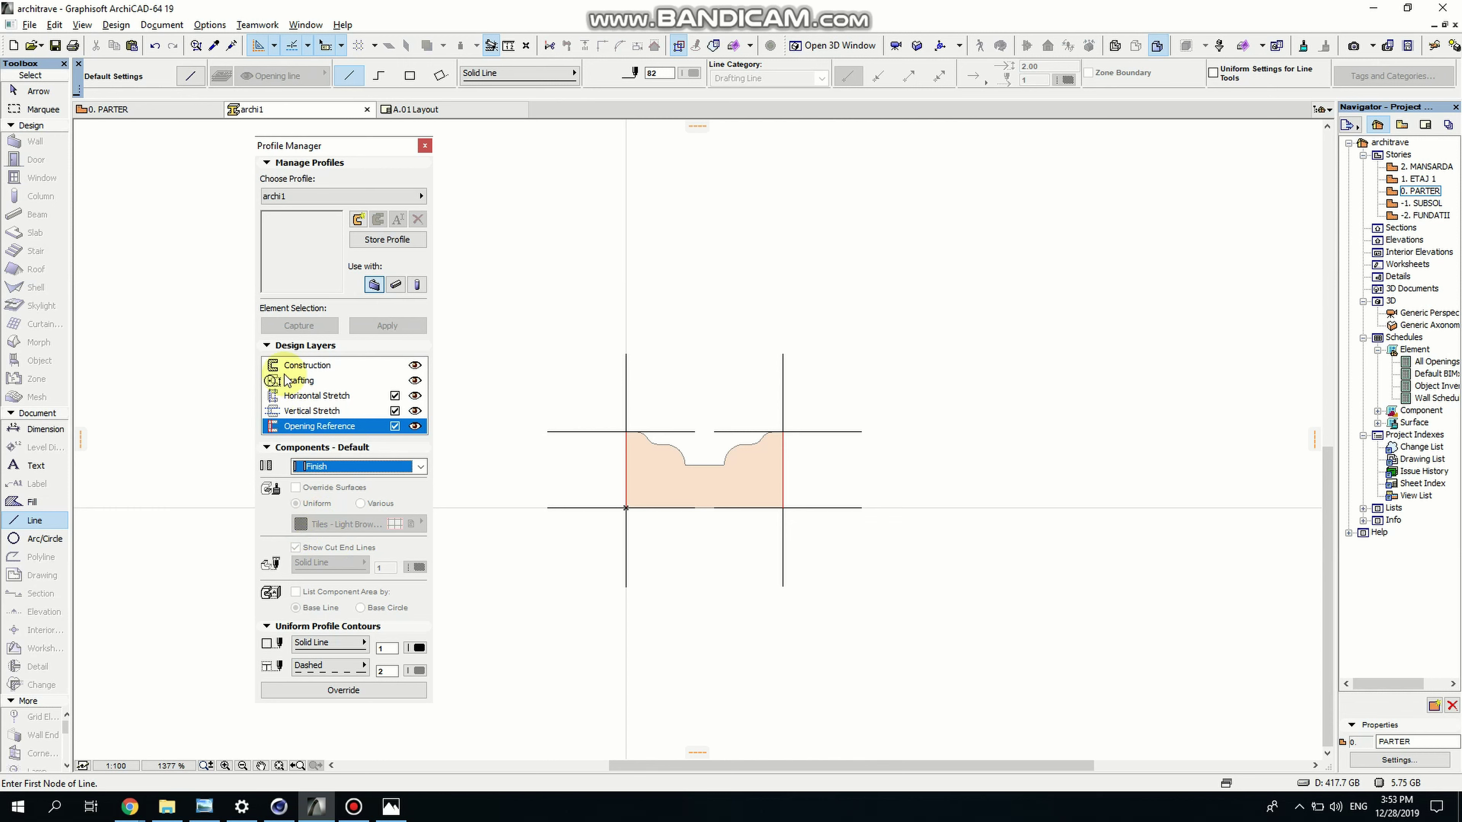
# Make archi1 usable with beams instead of walls, override its uniform contours, and store the profile
pyautogui.click(394, 285)
pyautogui.click(384, 283)
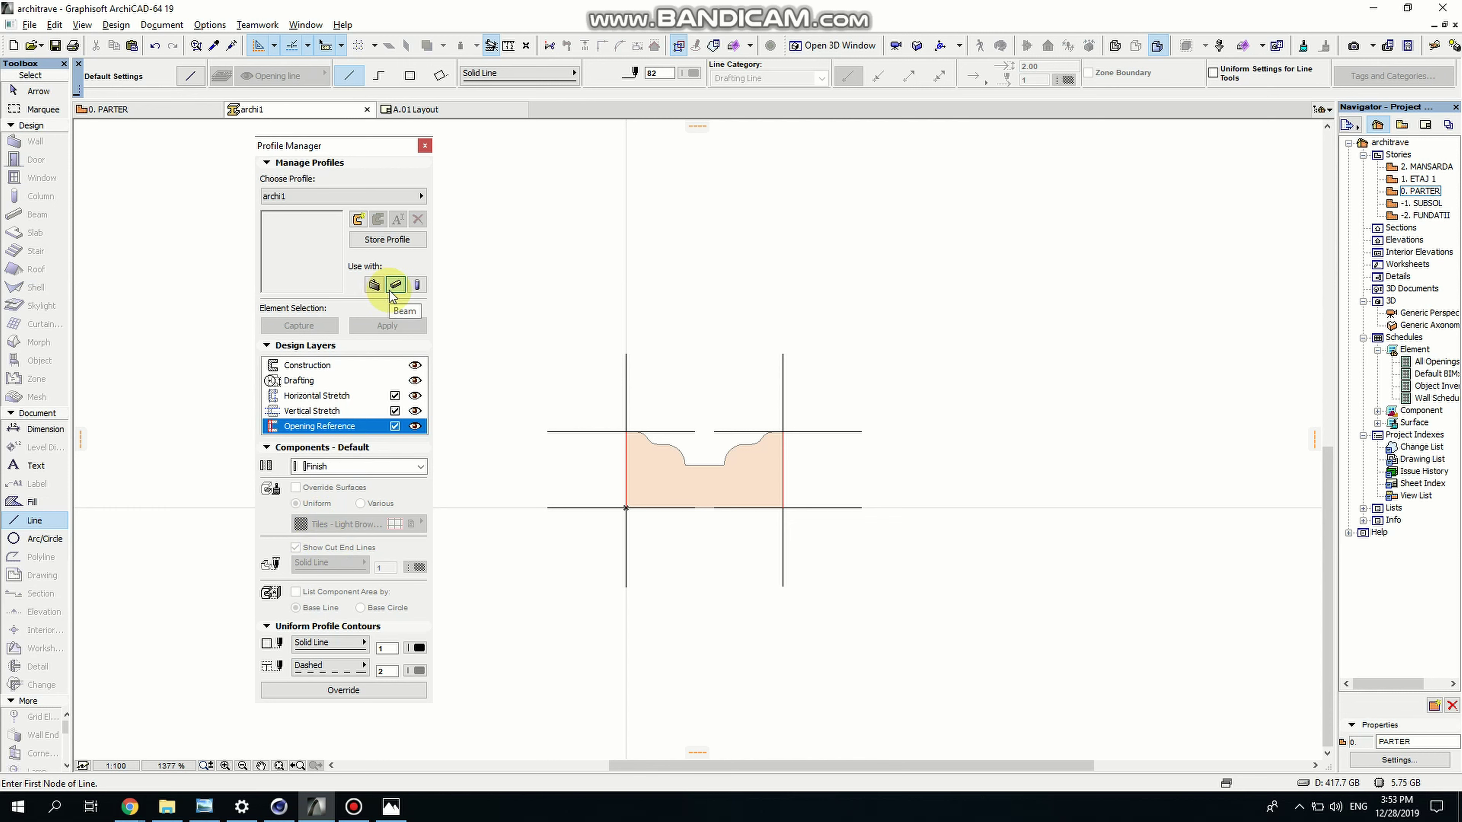
pyautogui.click(351, 690)
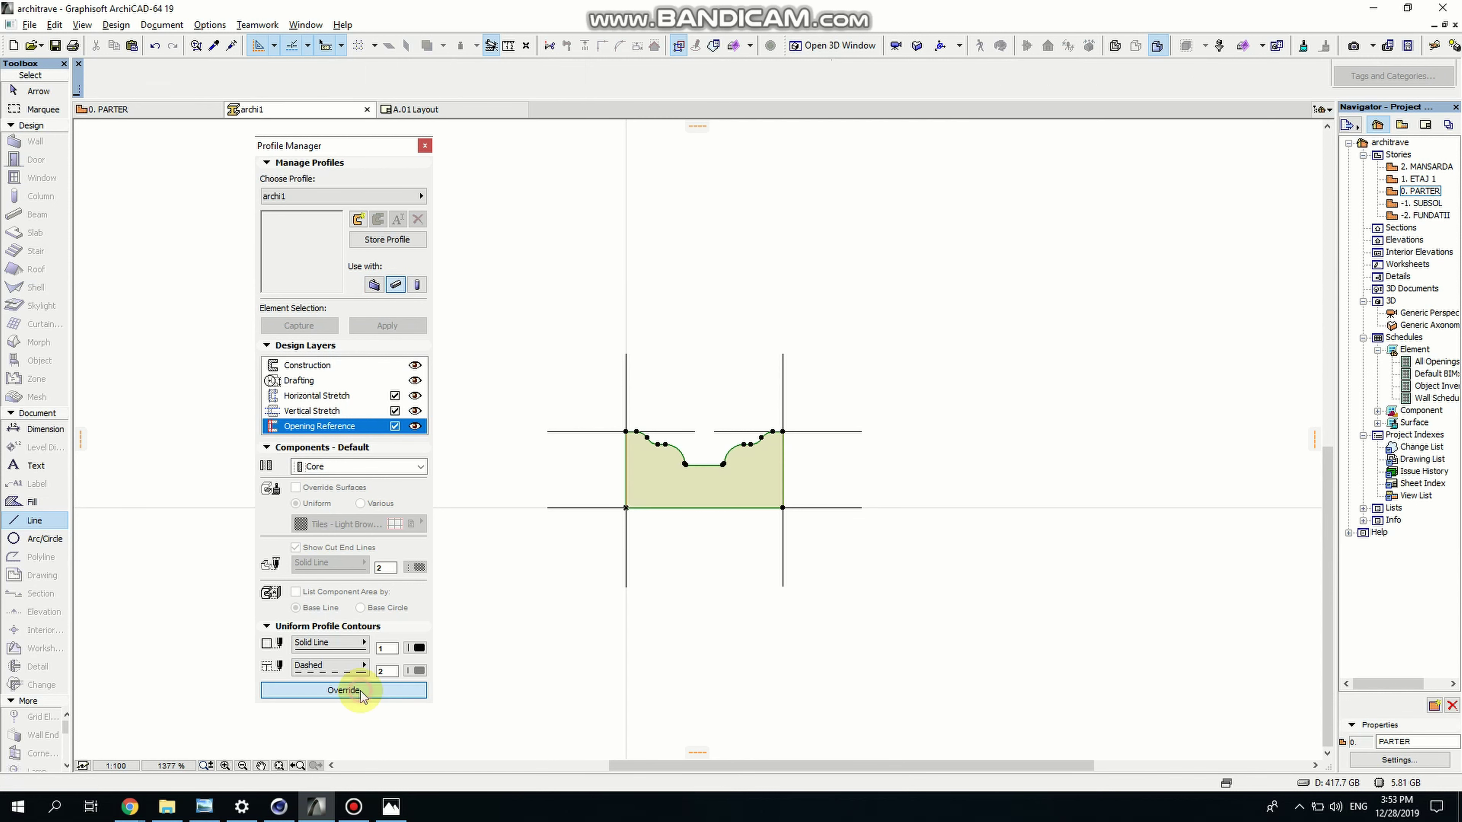
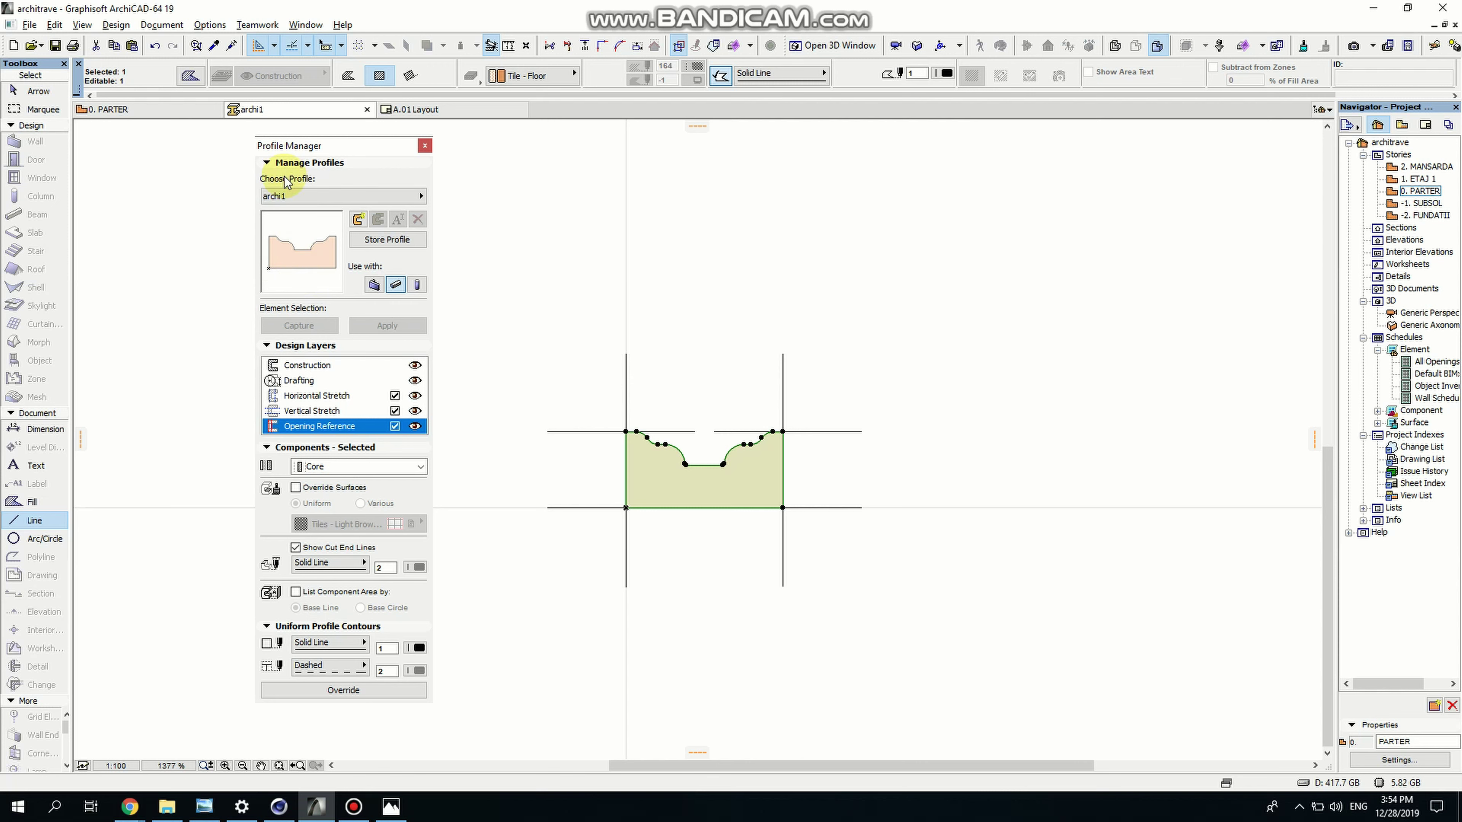
pyautogui.click(425, 148)
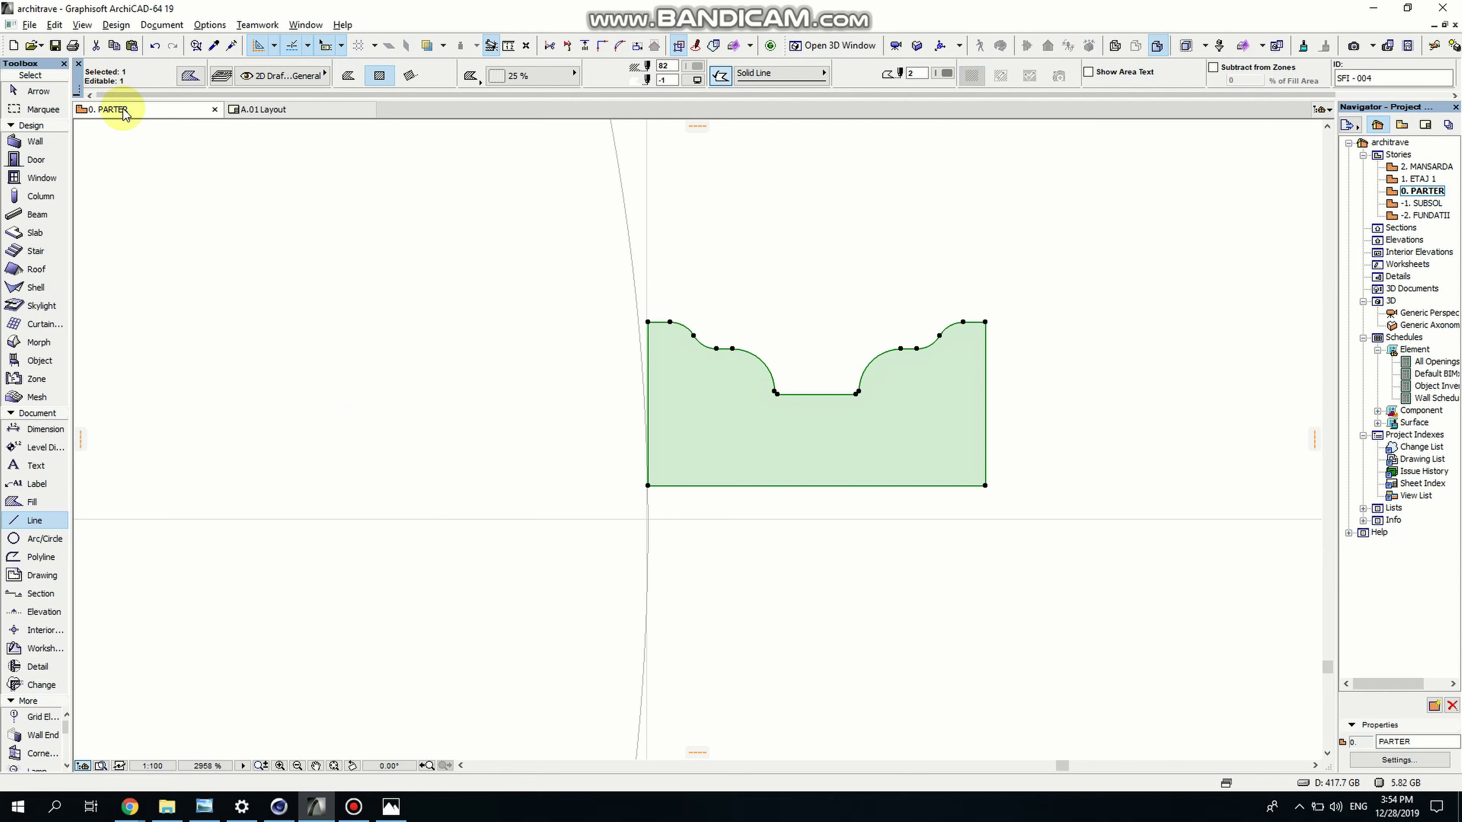
# On the floor plan, move the architrave profile fill away to the right of the circle and delete the leftover profile polyline
pyautogui.scroll(-3, 639, 398)
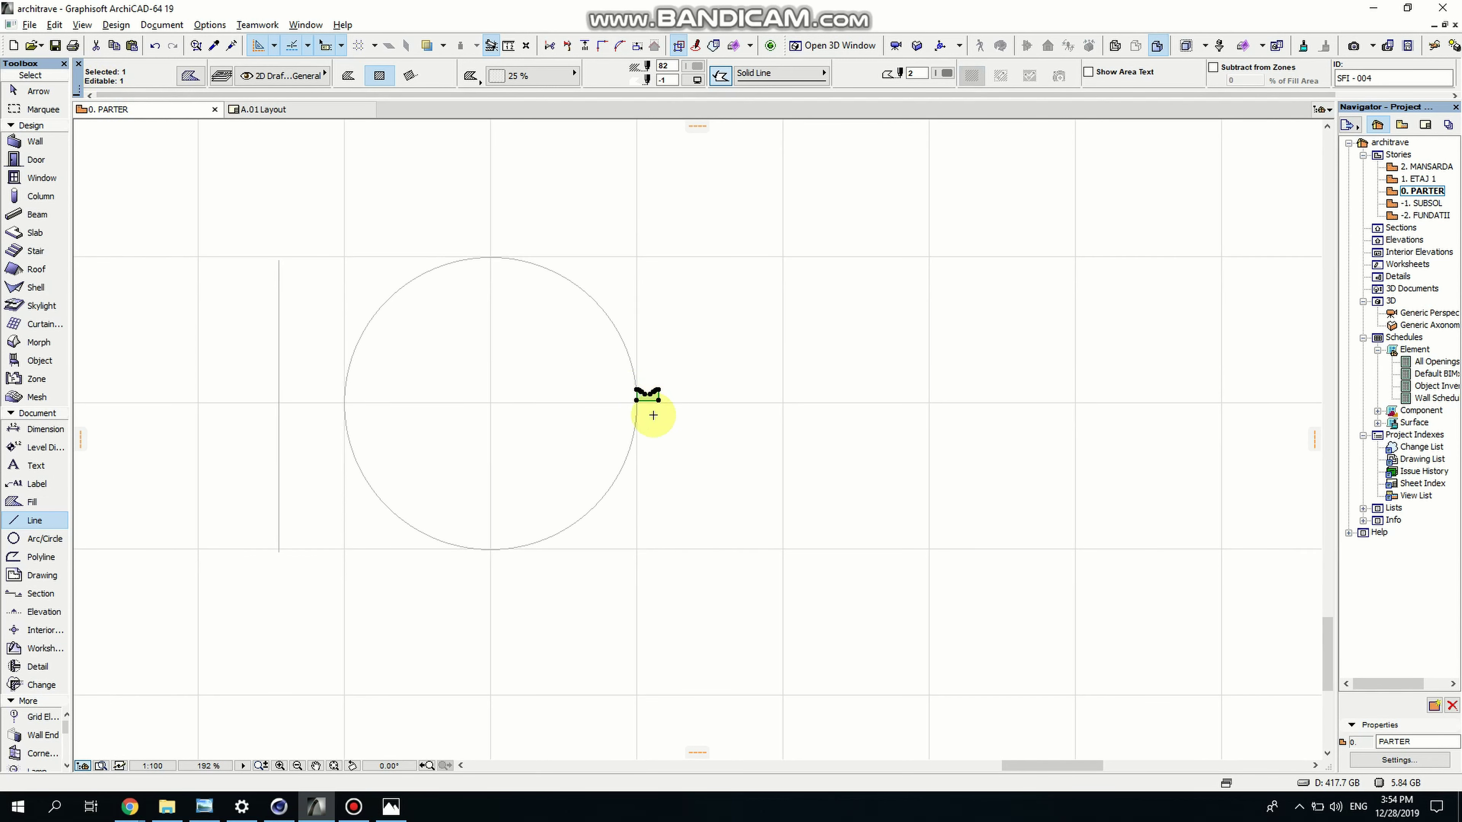
pyautogui.scroll(2, 644, 403)
pyautogui.click(17, 90)
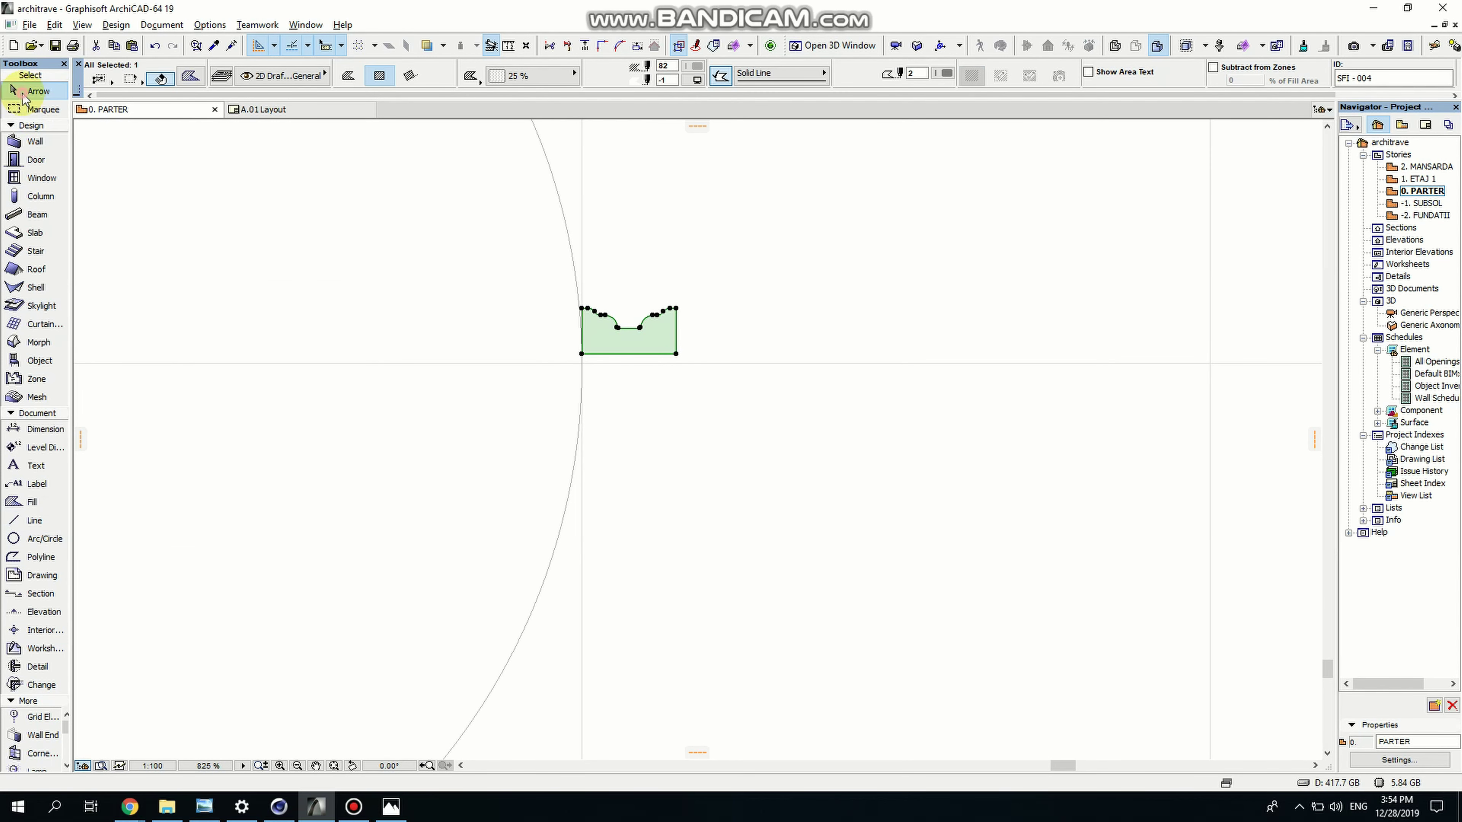
pyautogui.moveTo(613, 351); pyautogui.dragTo(1229, 198)
pyautogui.scroll(-2, 967, 403)
pyautogui.press('Escape')
pyautogui.scroll(2, 909, 414)
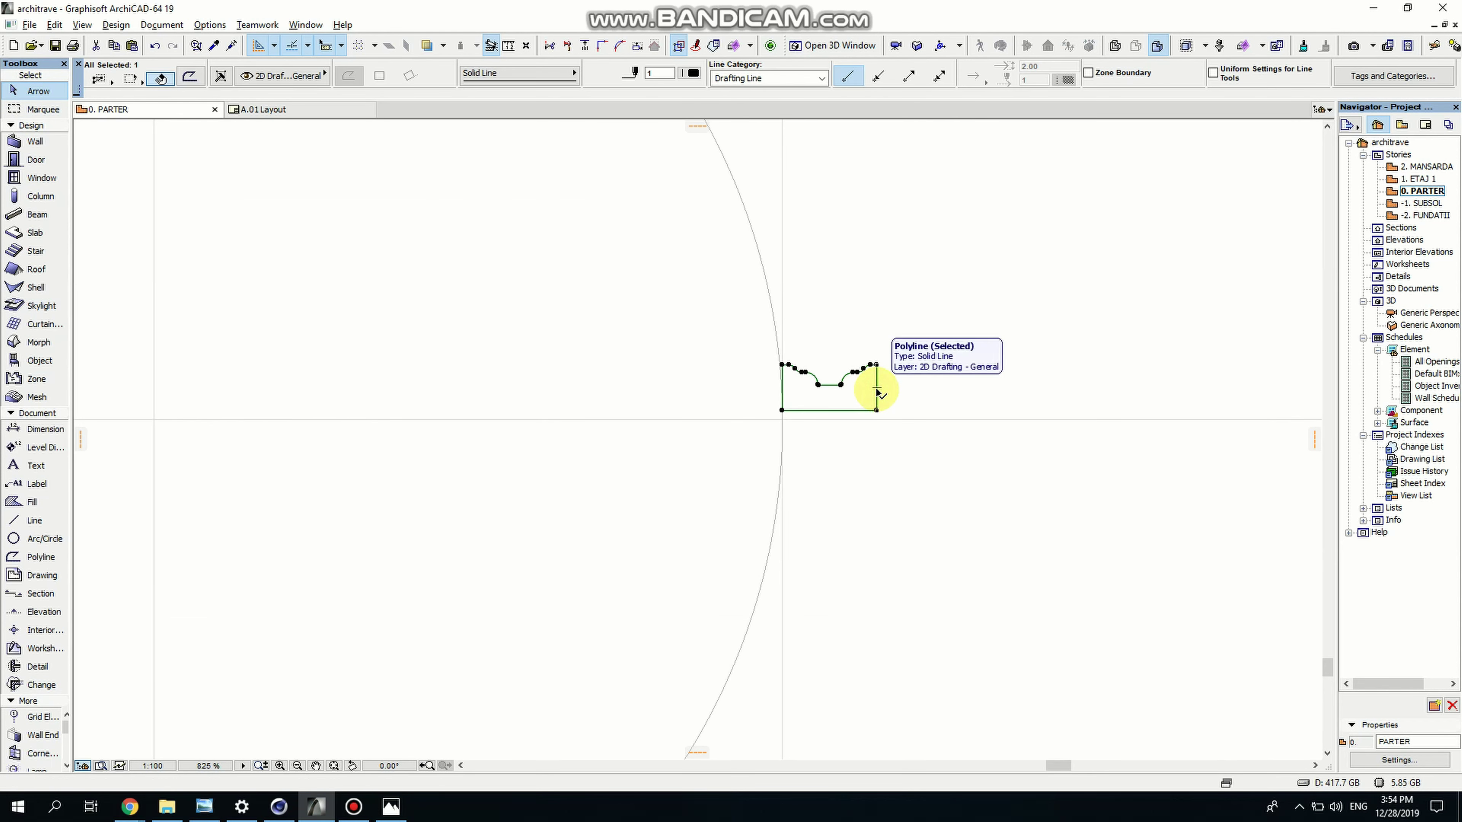
pyautogui.scroll(-4, 874, 412)
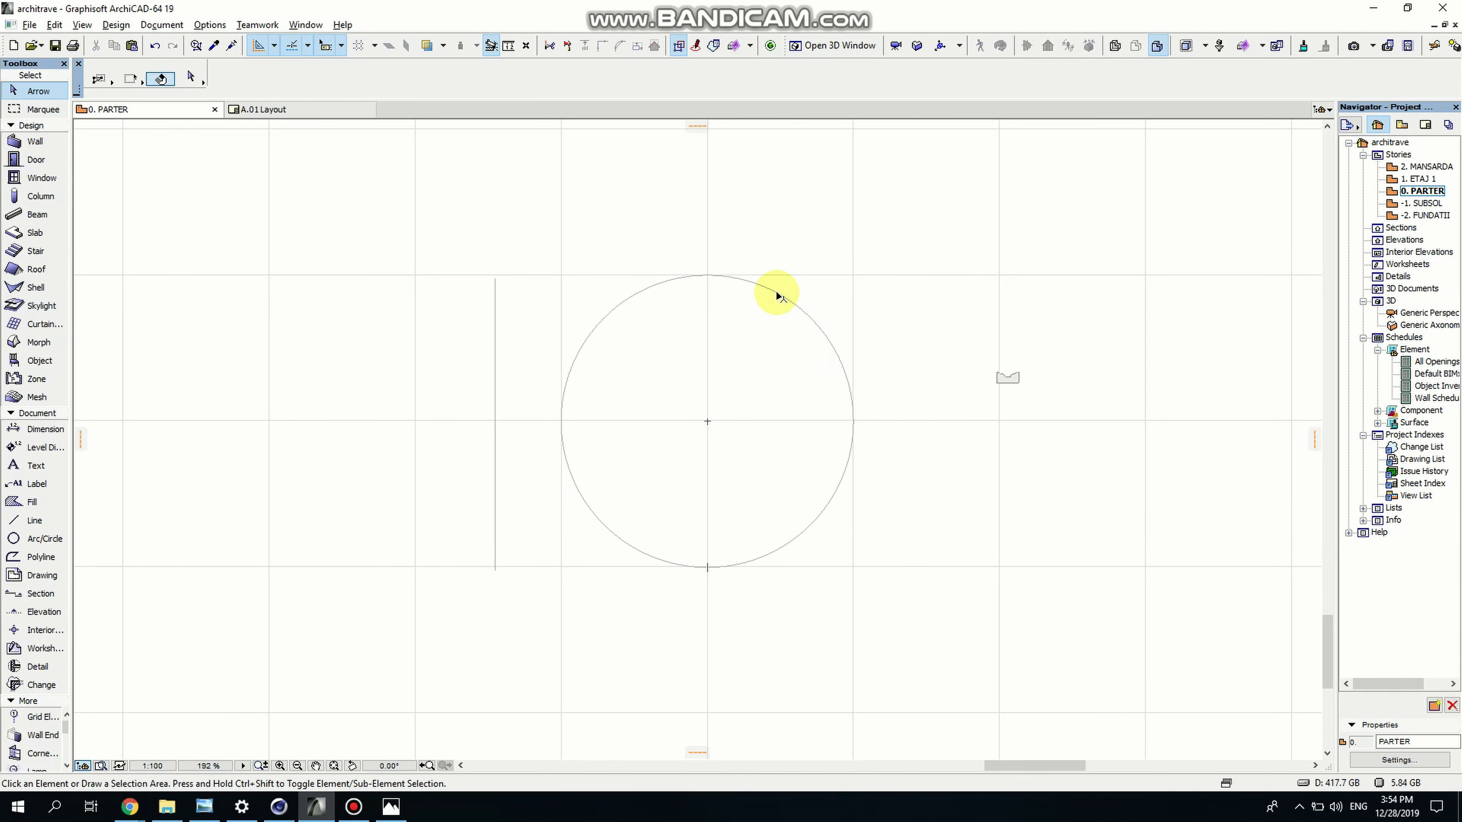
pyautogui.click(776, 296)
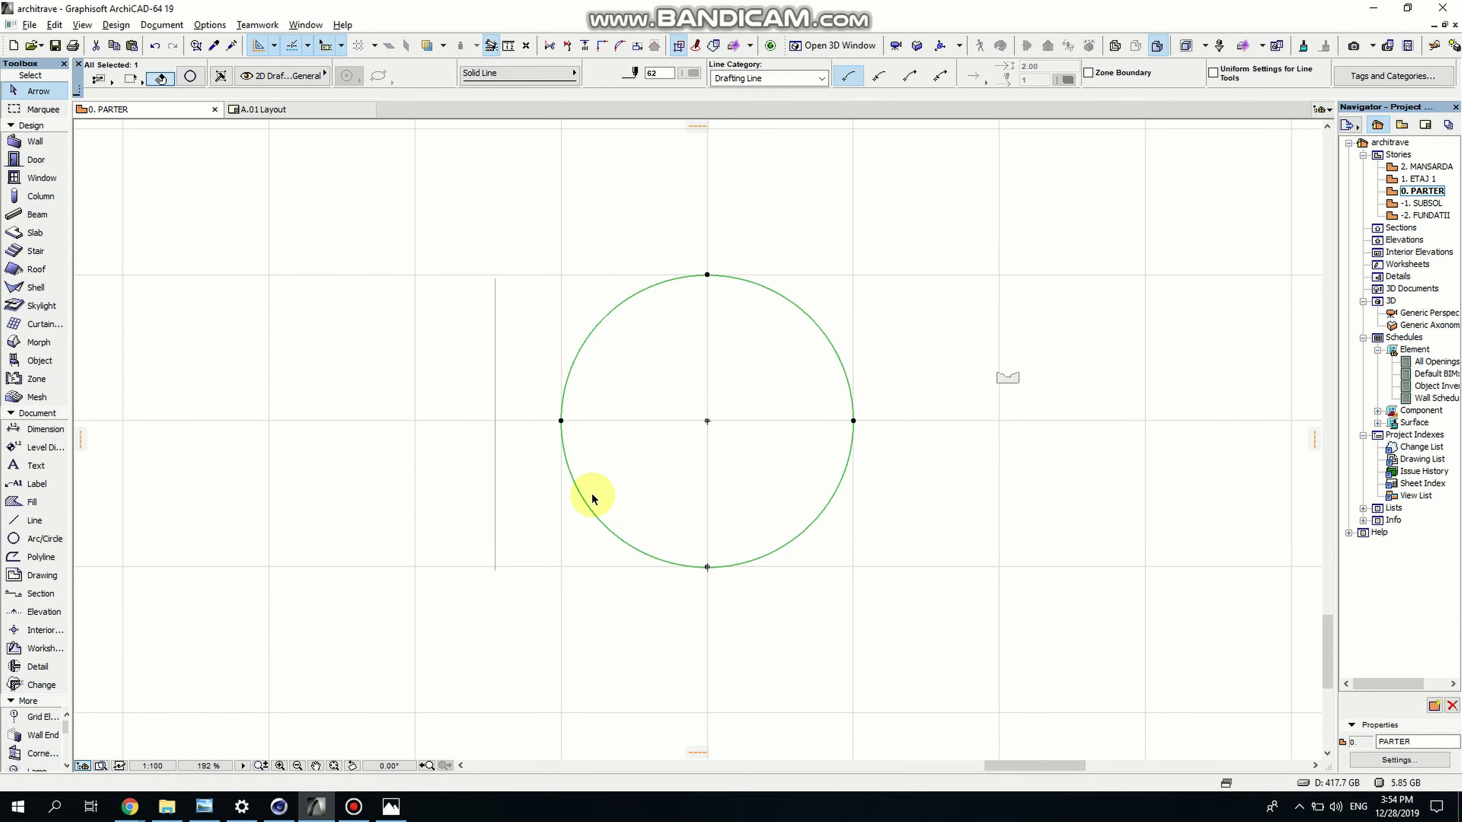
pyautogui.click(762, 612)
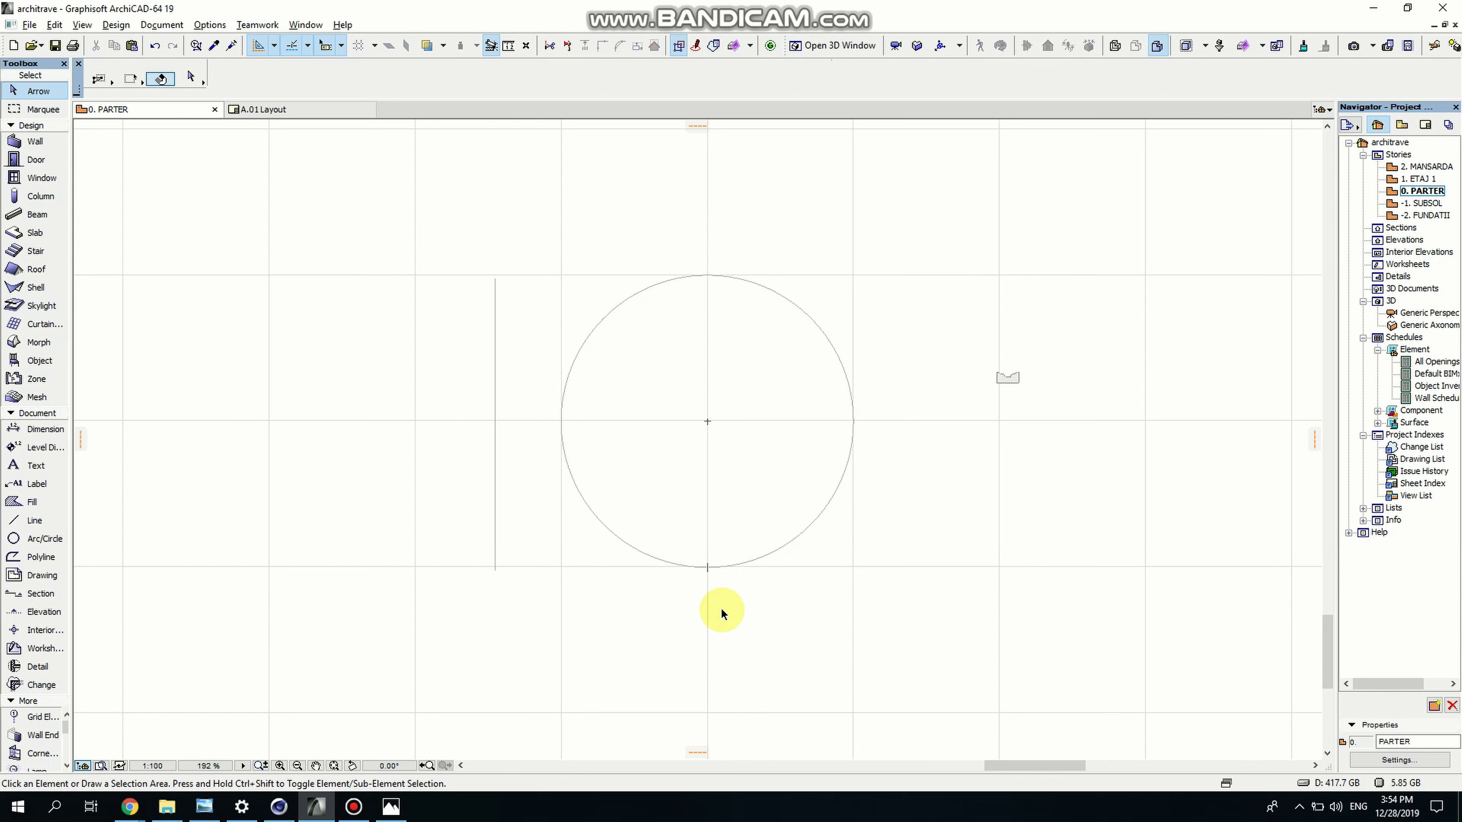
# Set the Beam tool's default structure to complex profile archi1
pyautogui.click(32, 215)
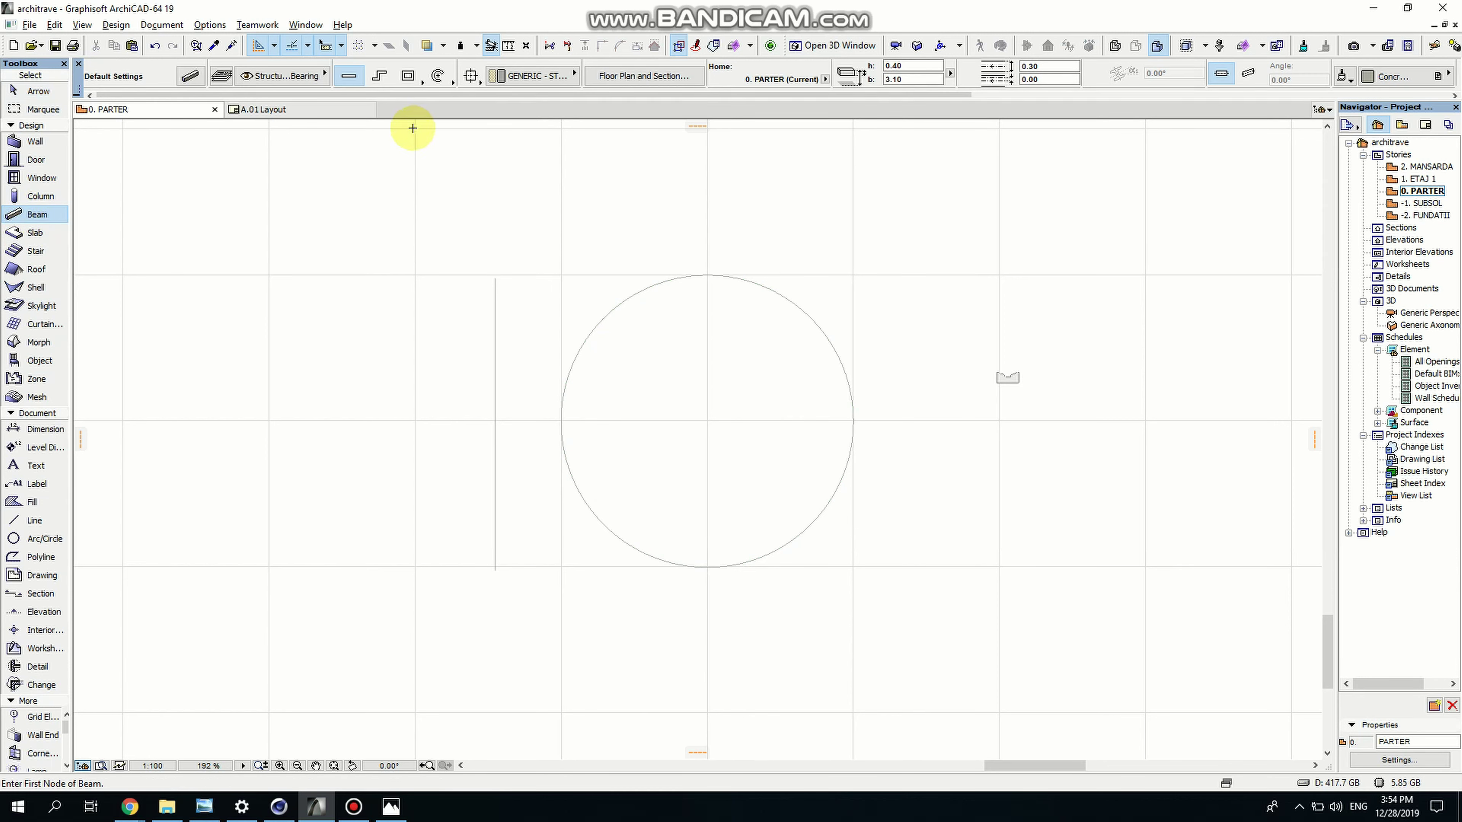
pyautogui.click(190, 76)
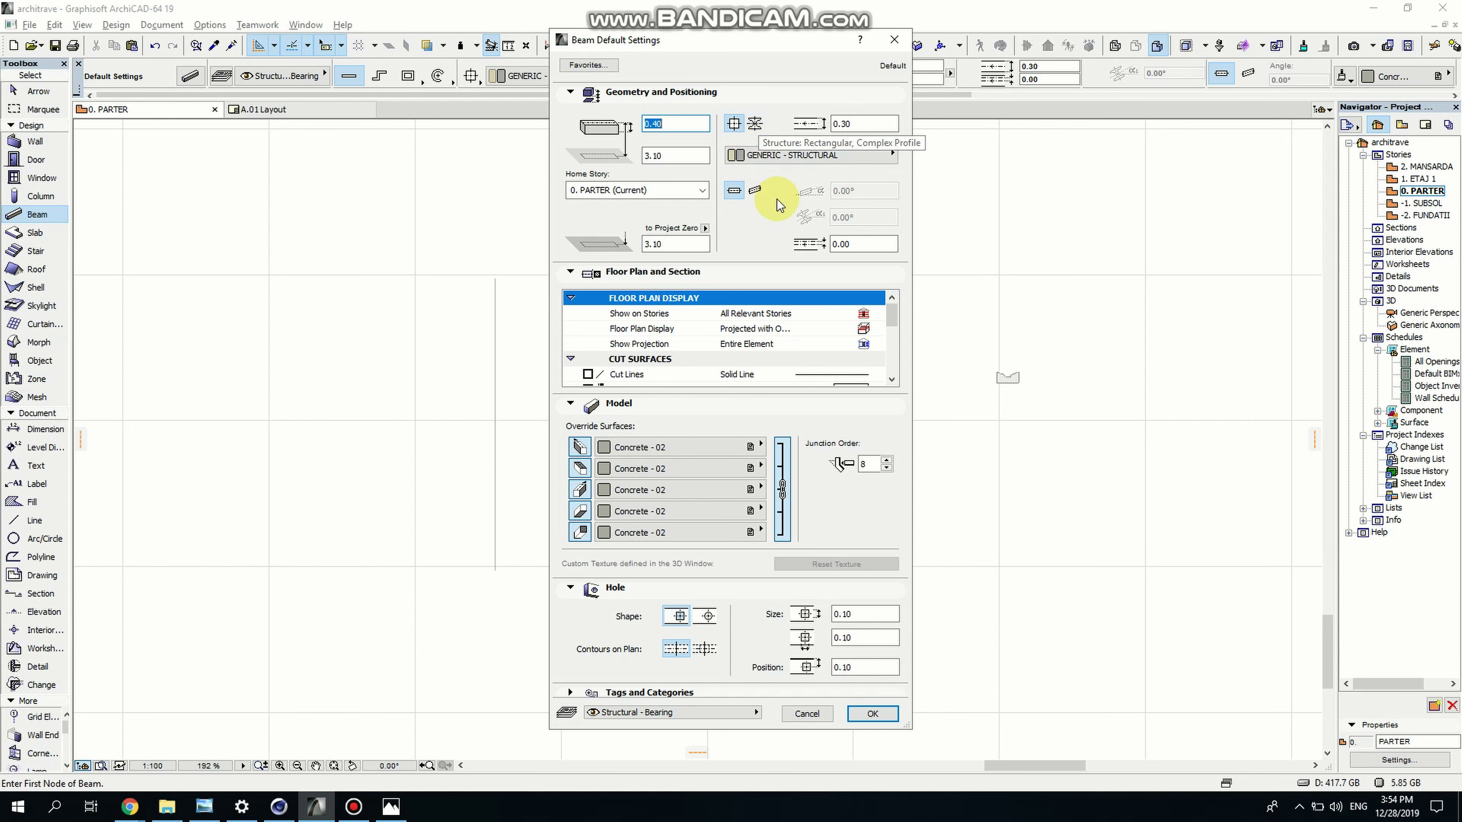
pyautogui.click(754, 124)
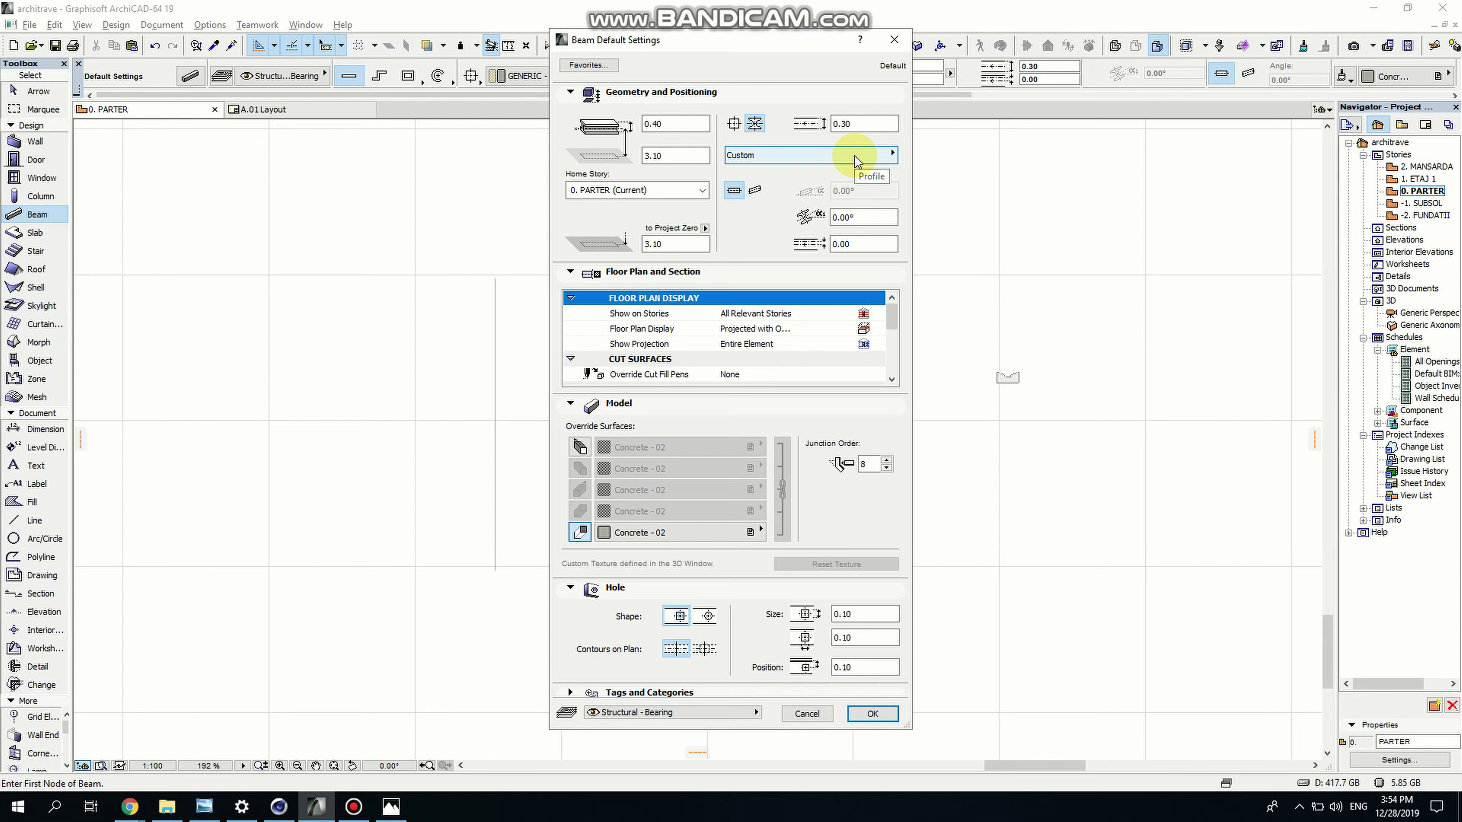
pyautogui.click(768, 161)
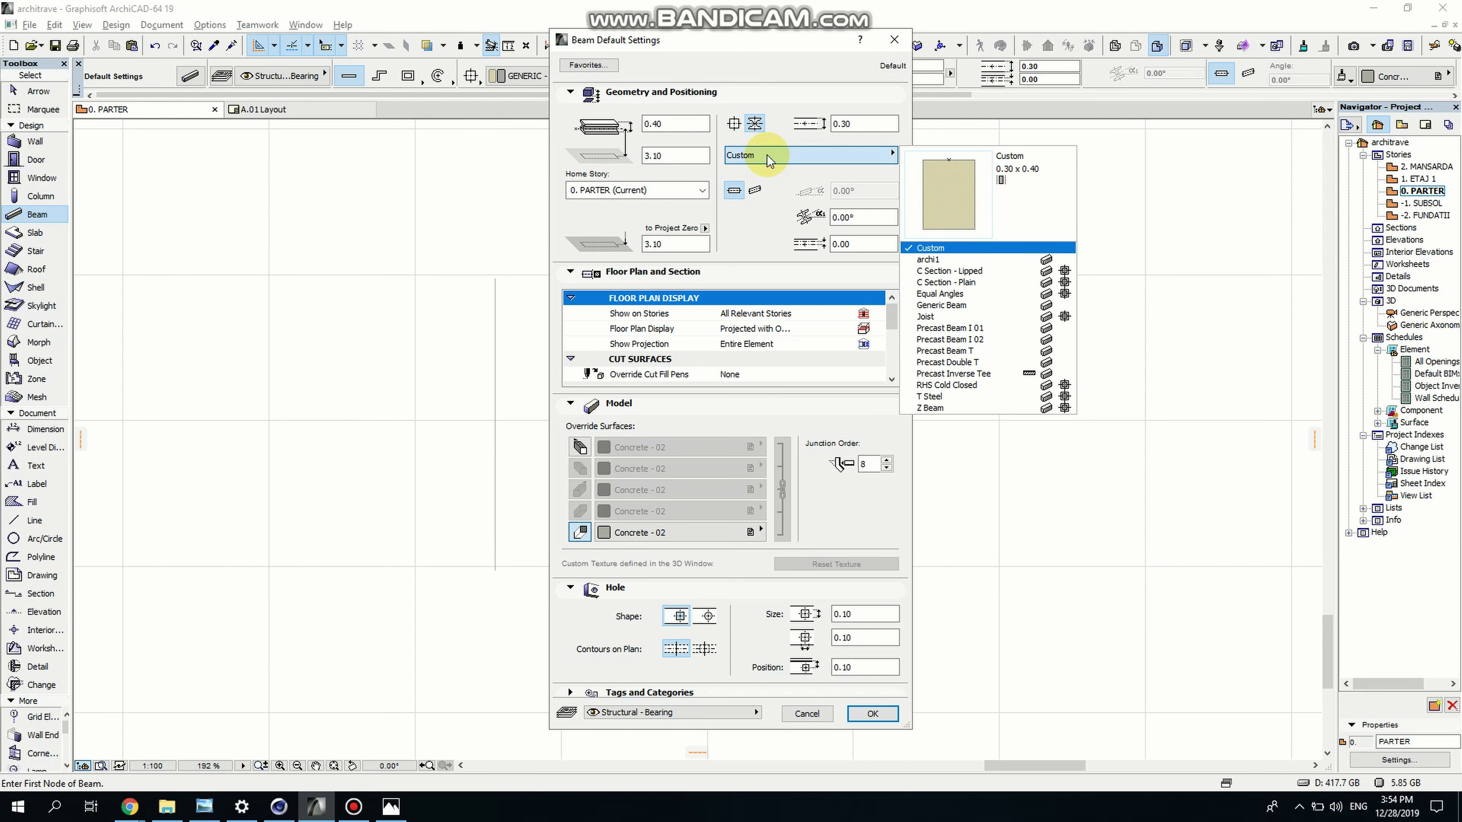
pyautogui.click(944, 260)
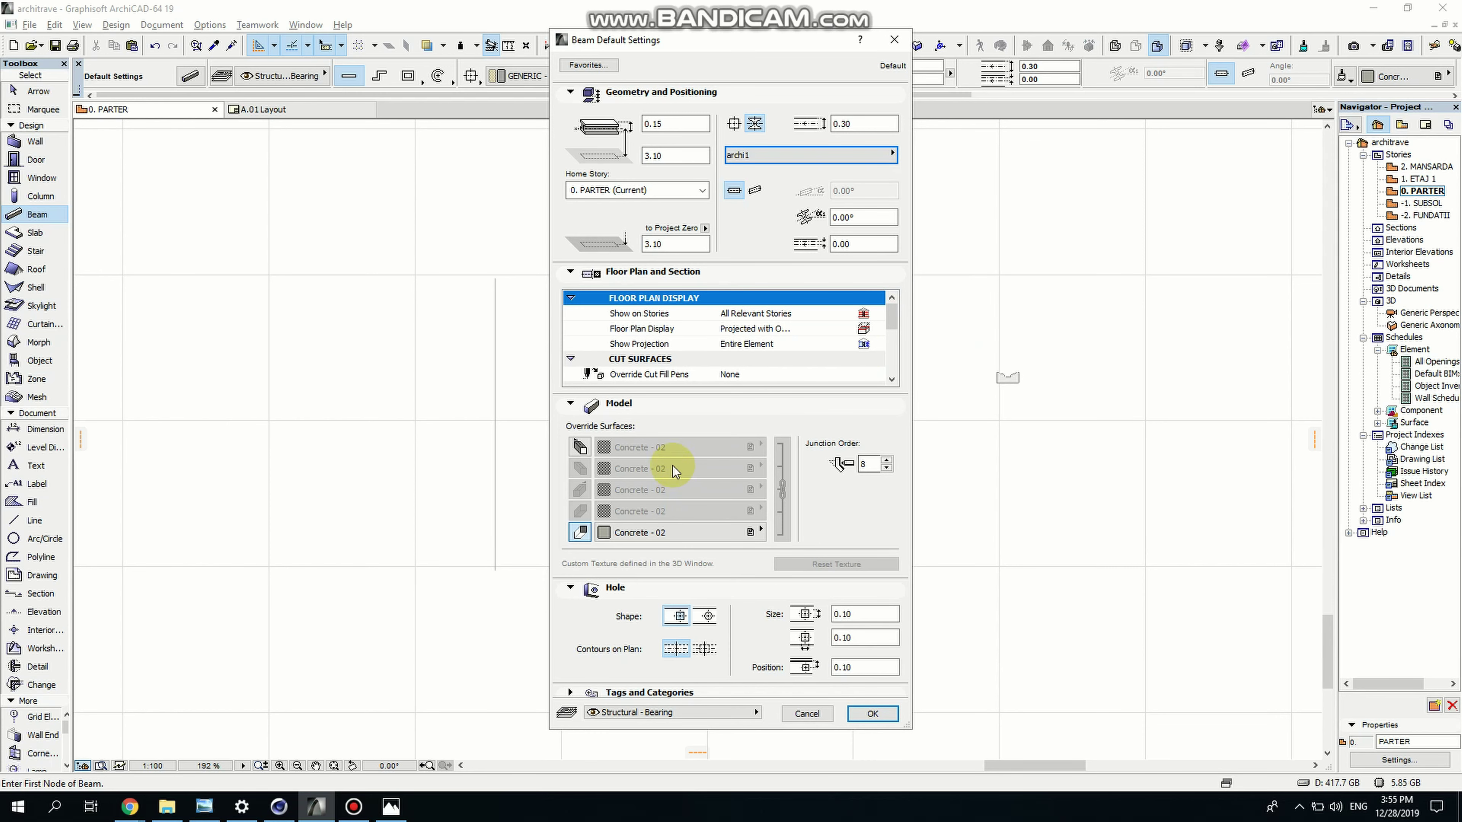
# Override the default beam surfaces with Paint - Titanium White and accept the beam settings
pyautogui.click(580, 447)
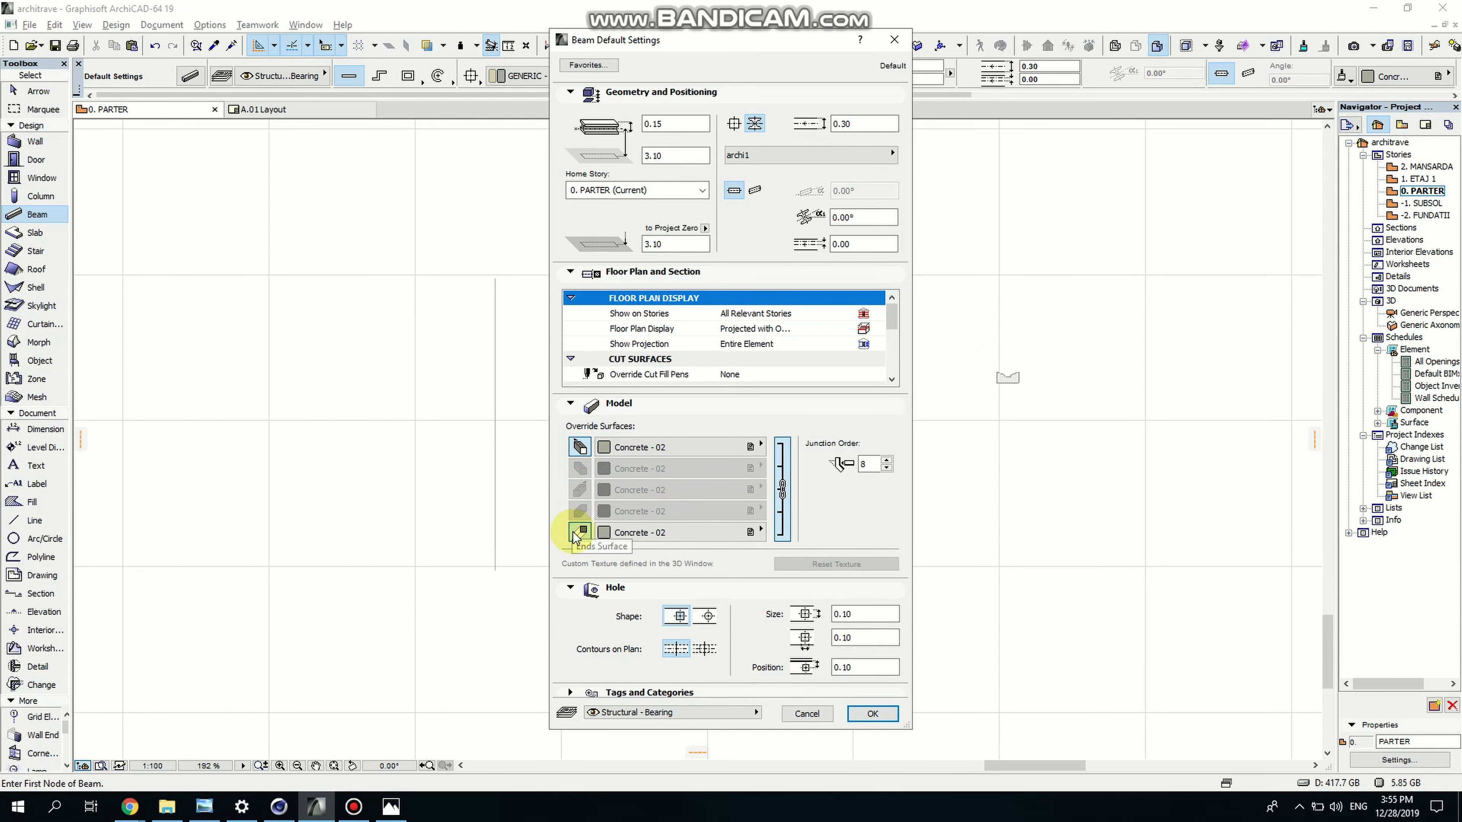
pyautogui.click(675, 448)
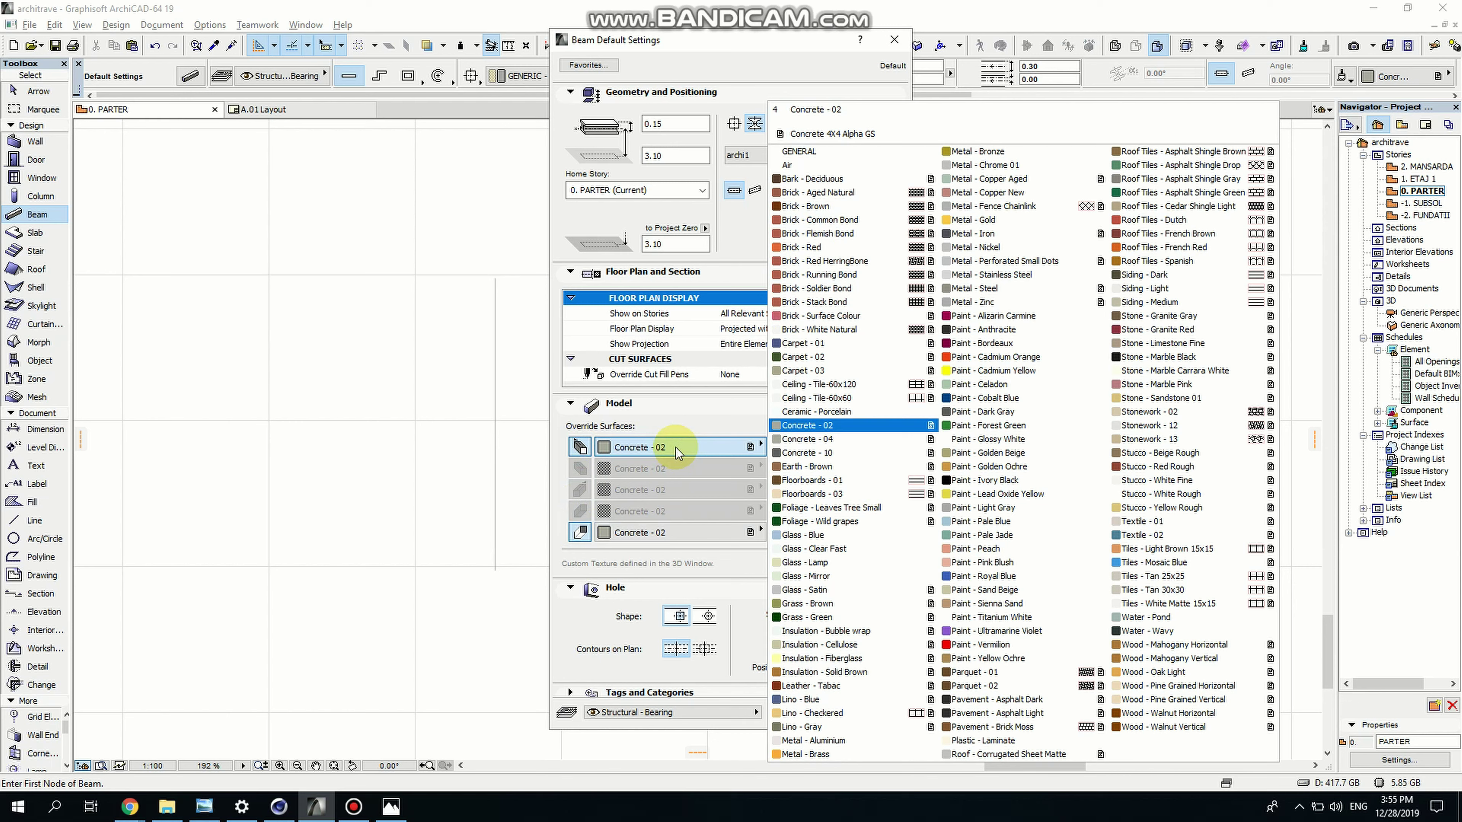
pyautogui.click(874, 482)
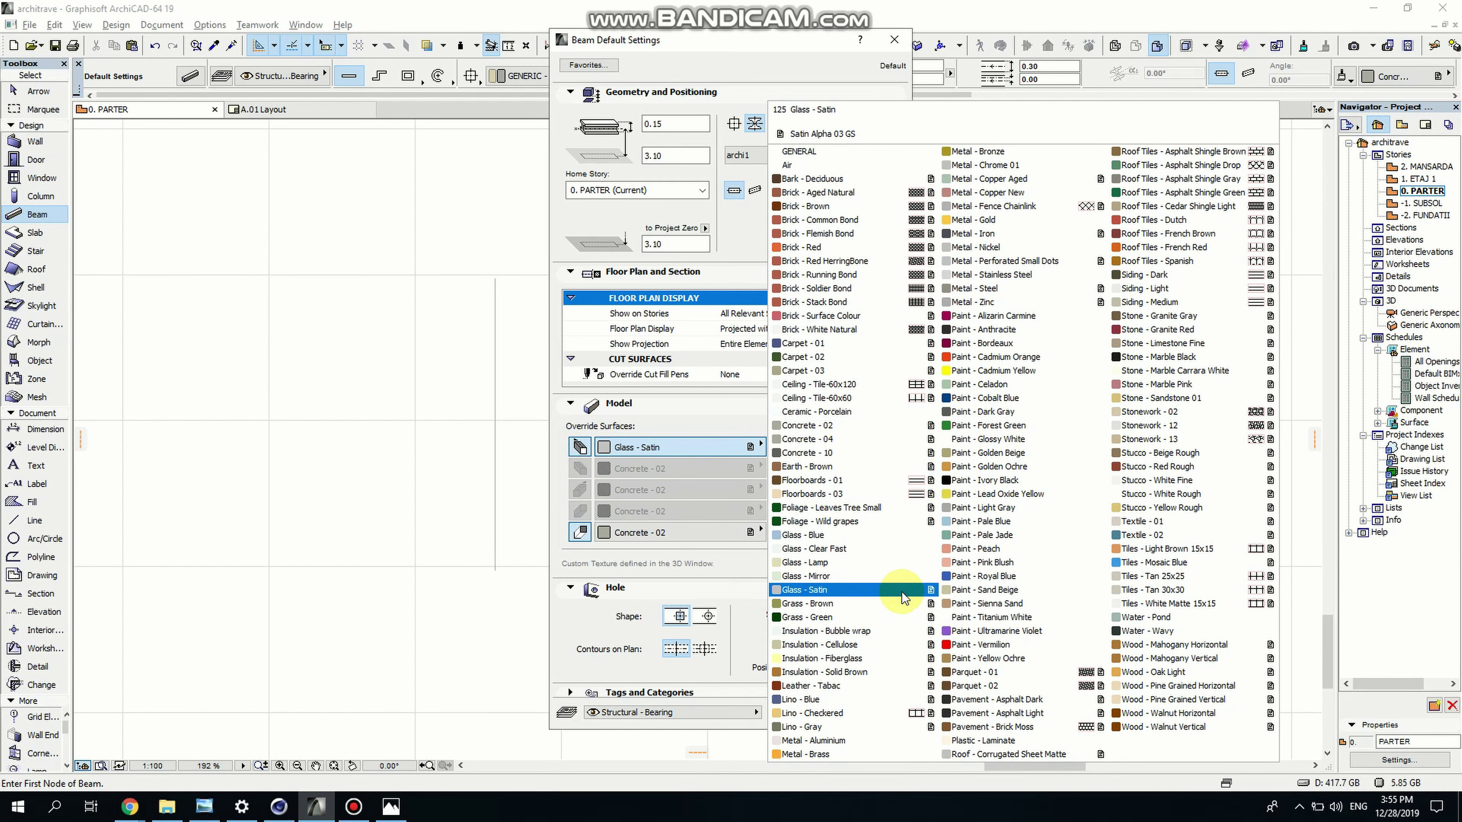
pyautogui.click(1018, 618)
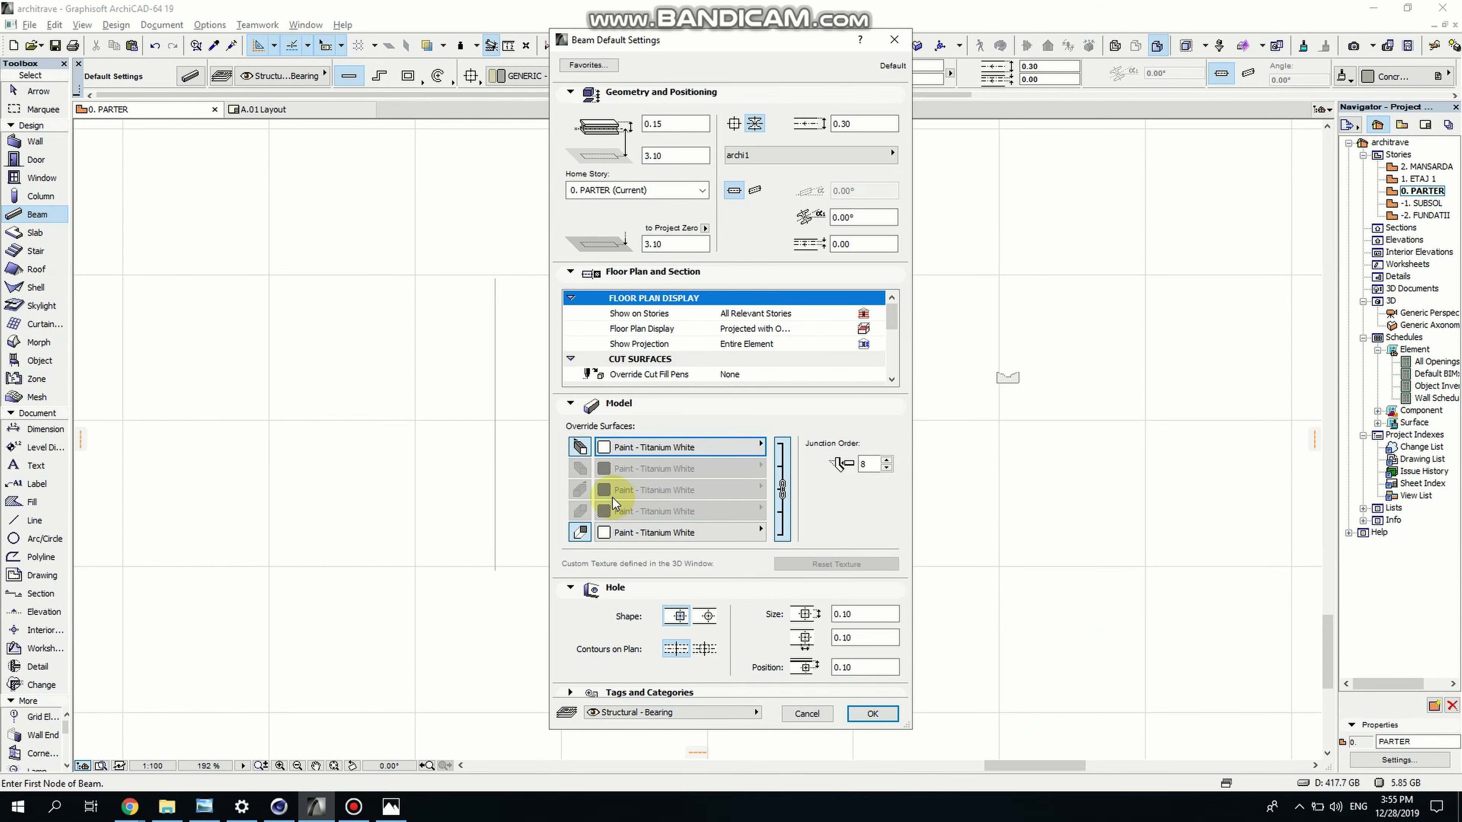
pyautogui.click(873, 713)
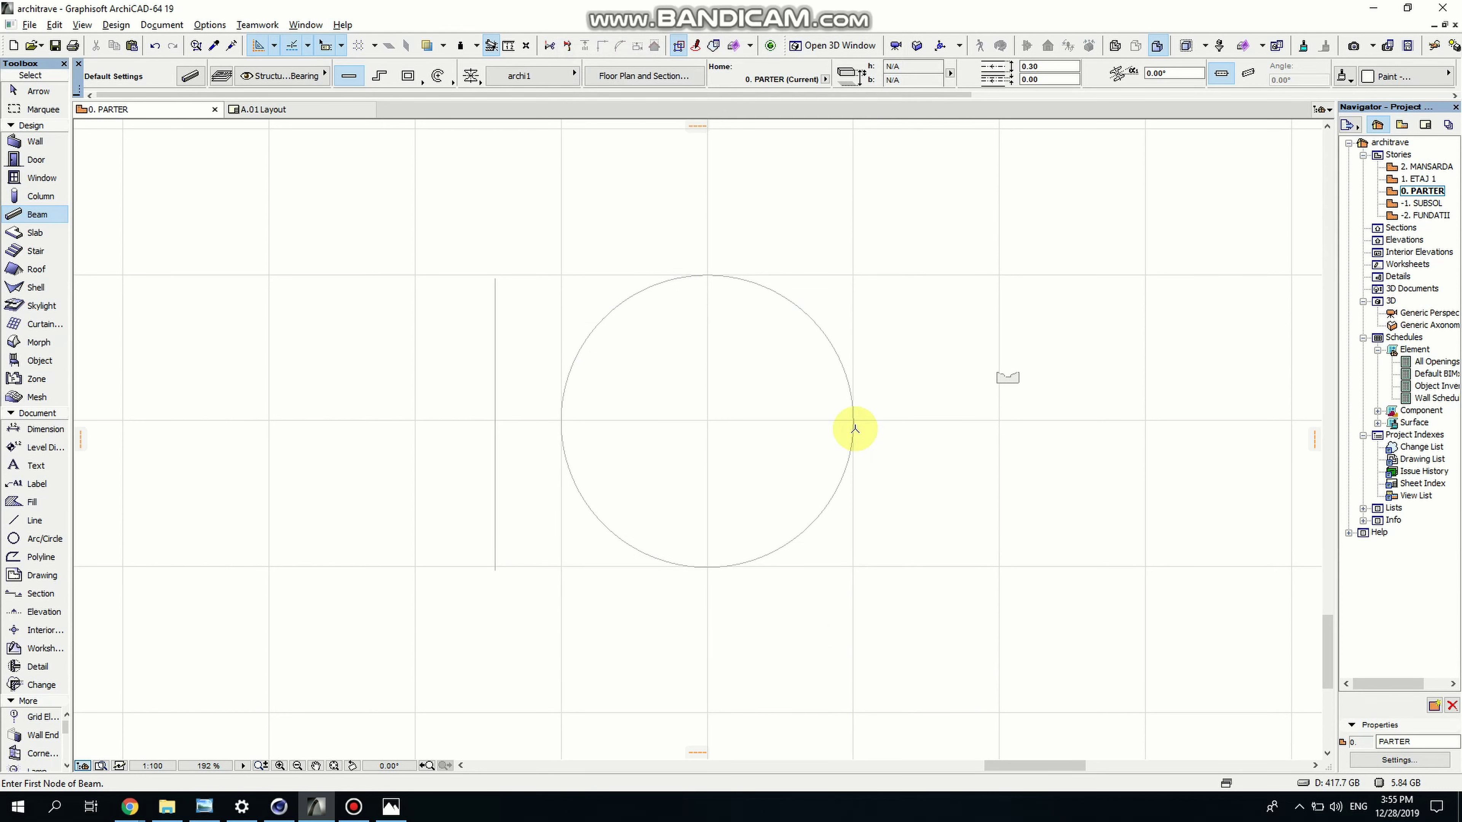
pyautogui.scroll(5, 849, 399)
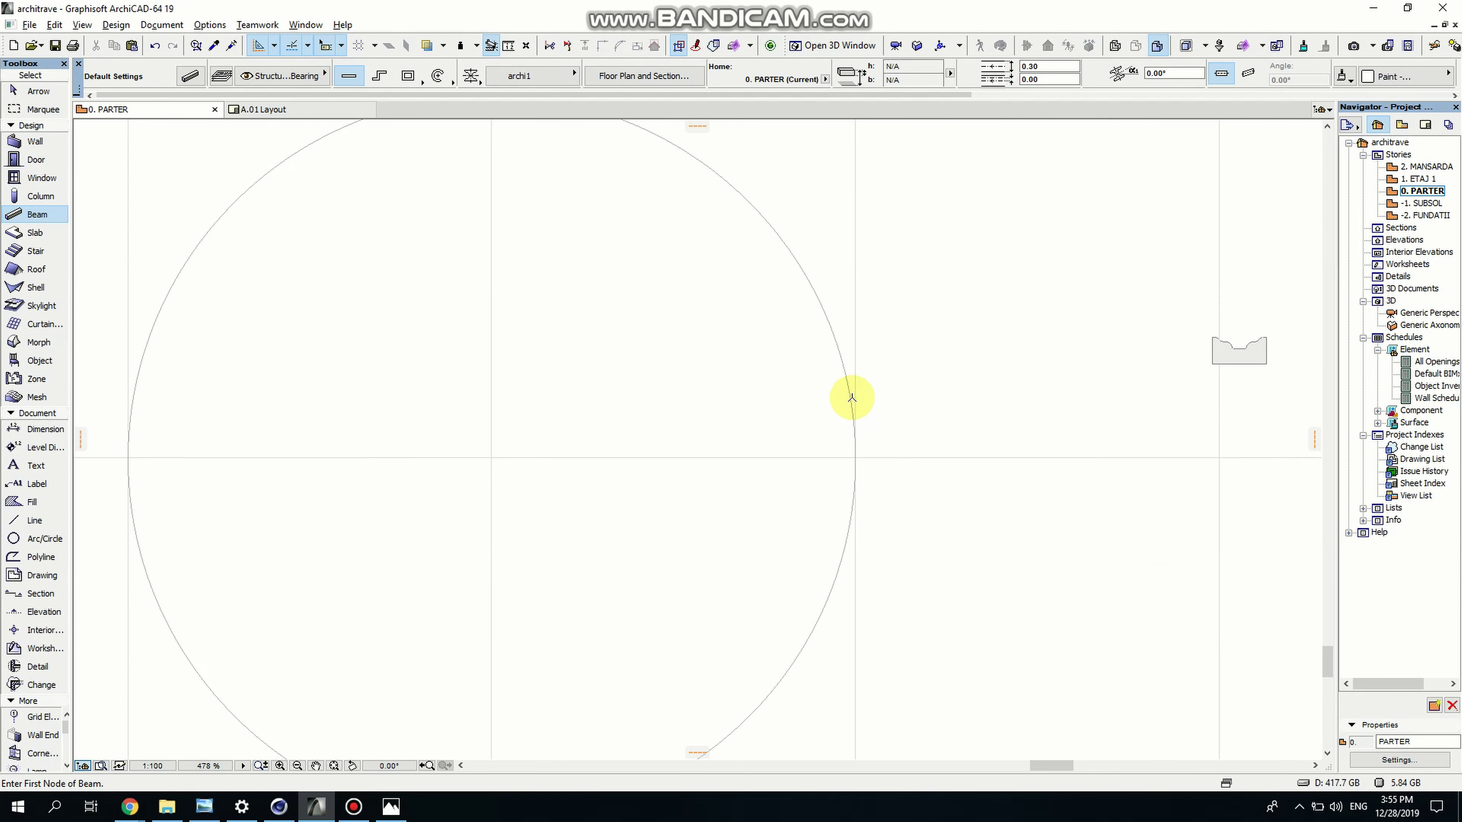
# Trace the circle with a beam of profile archi1, continue past the story notice, and view the ring in 3D
pyautogui.scroll(-3, 766, 277)
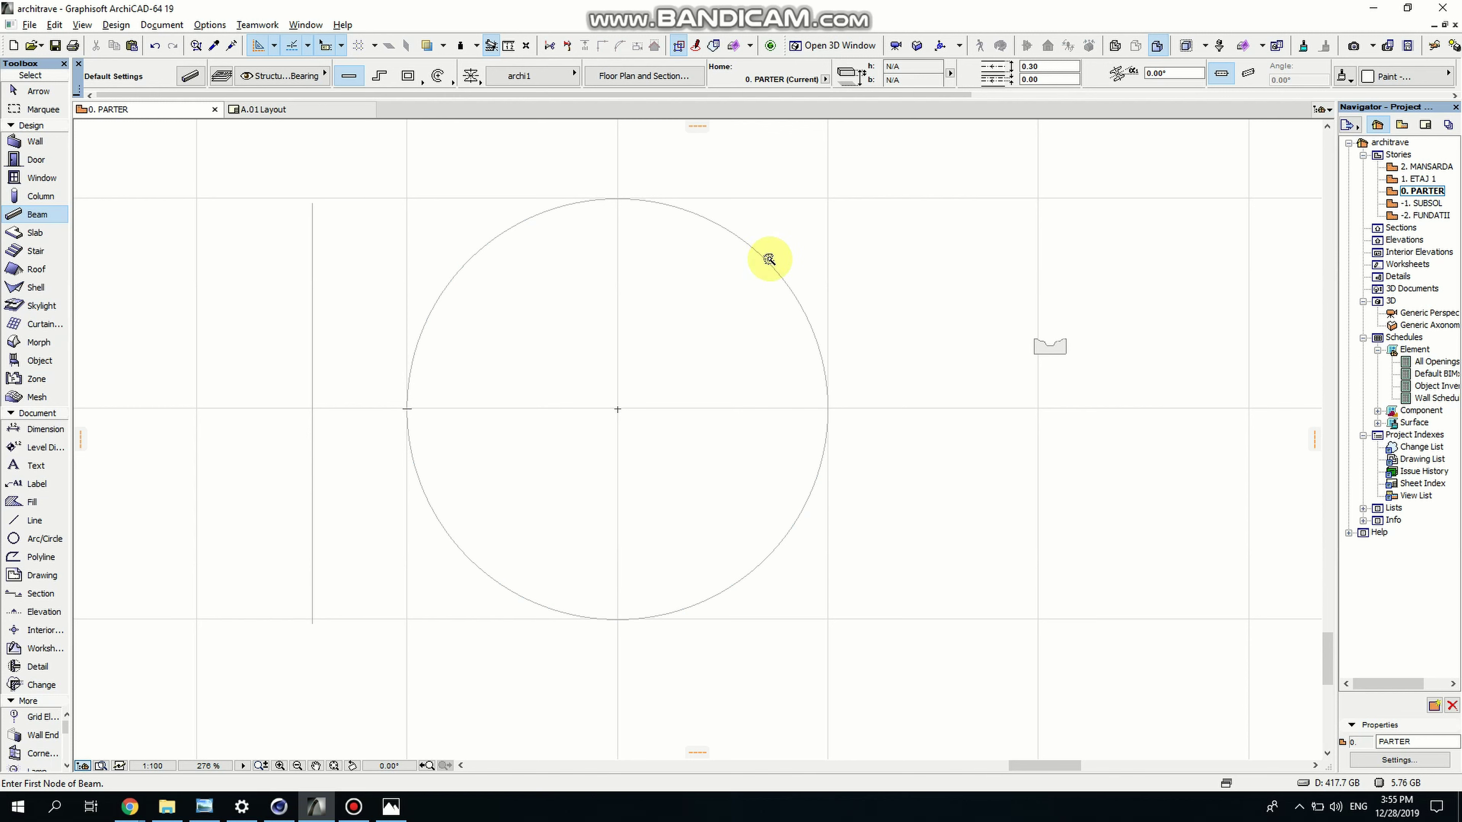
pyautogui.click(768, 261)
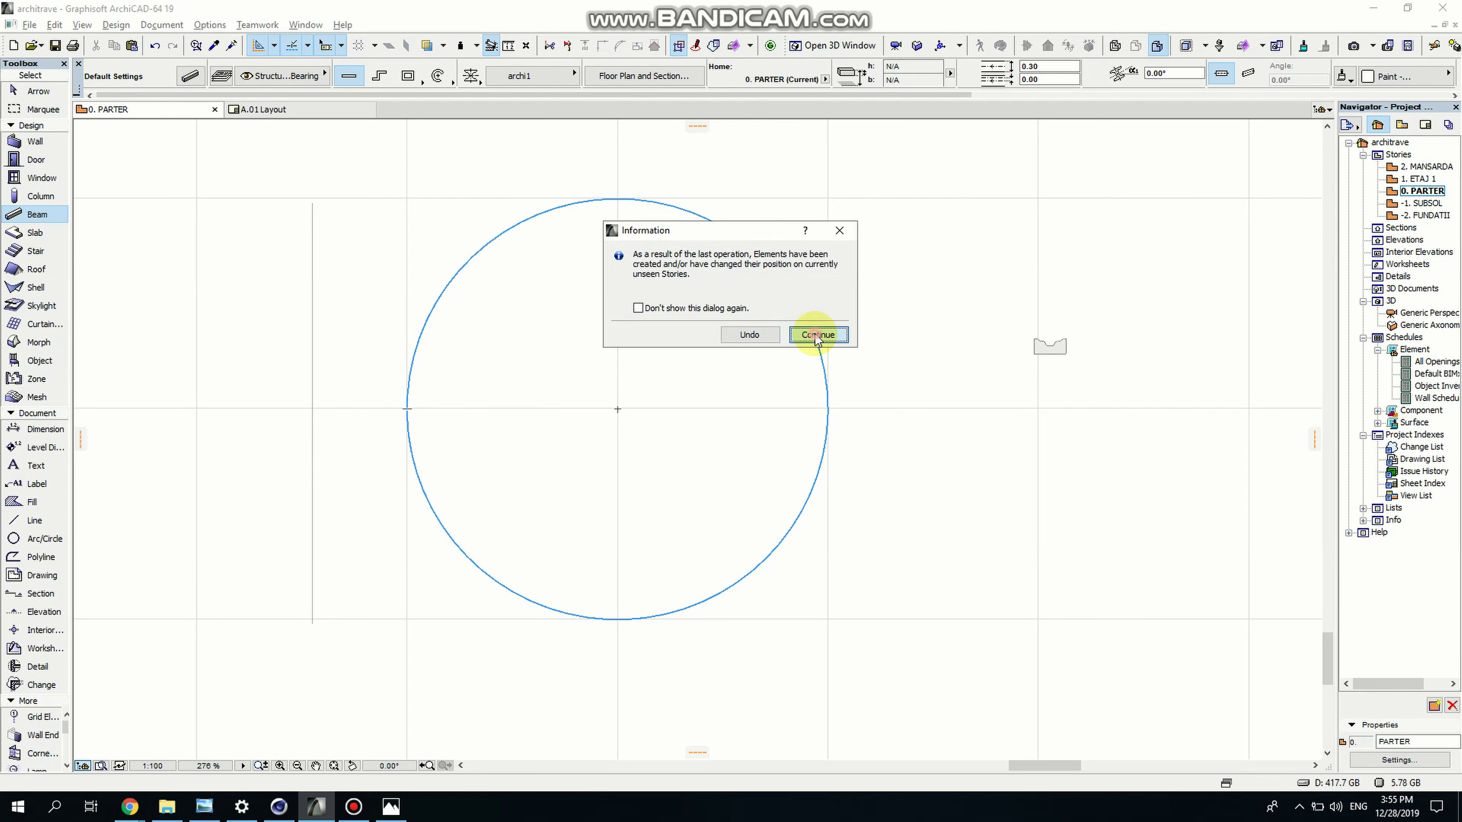
pyautogui.click(813, 334)
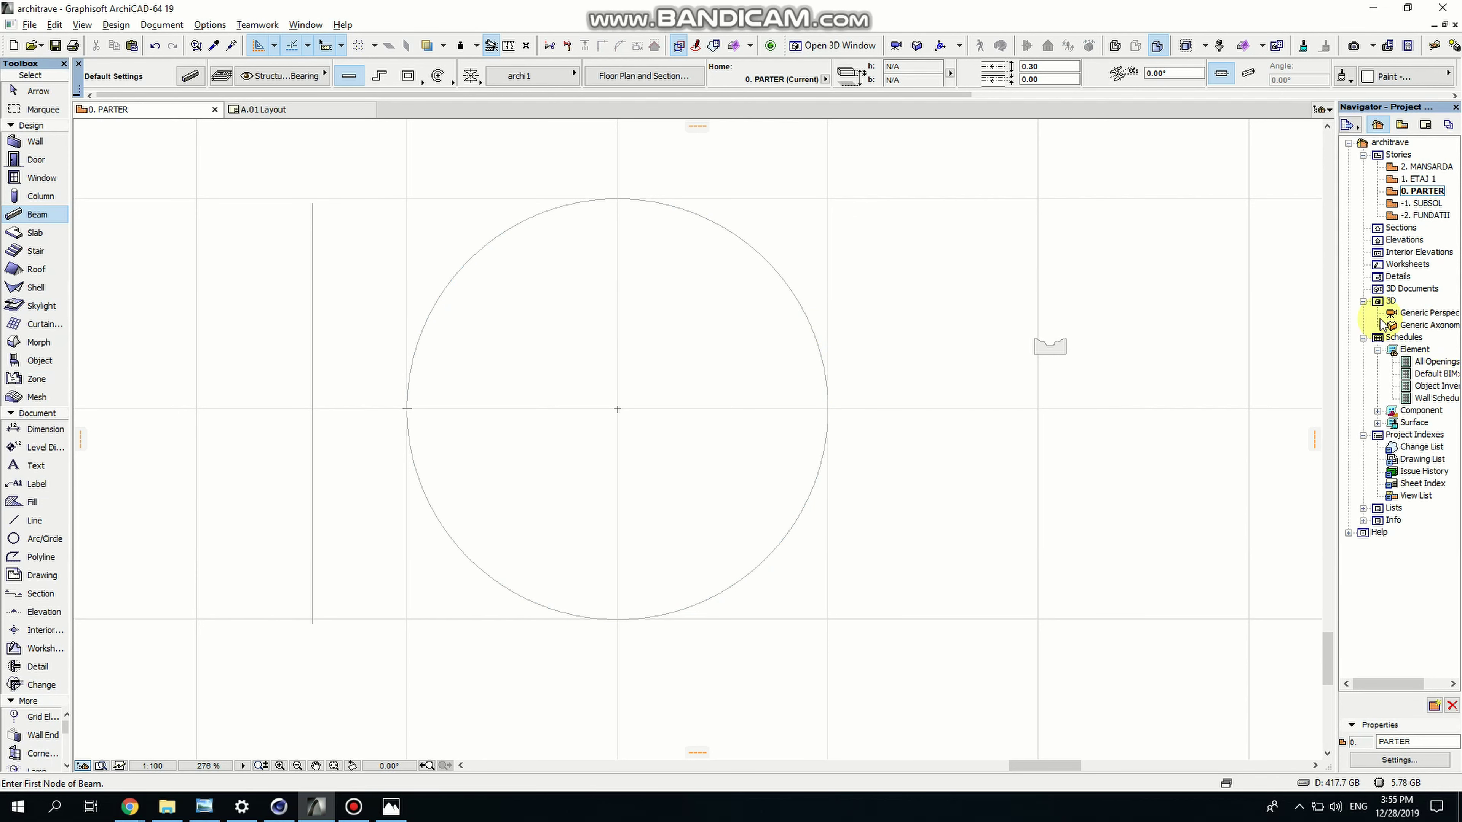
pyautogui.click(1406, 316)
pyautogui.doubleClick(1406, 314)
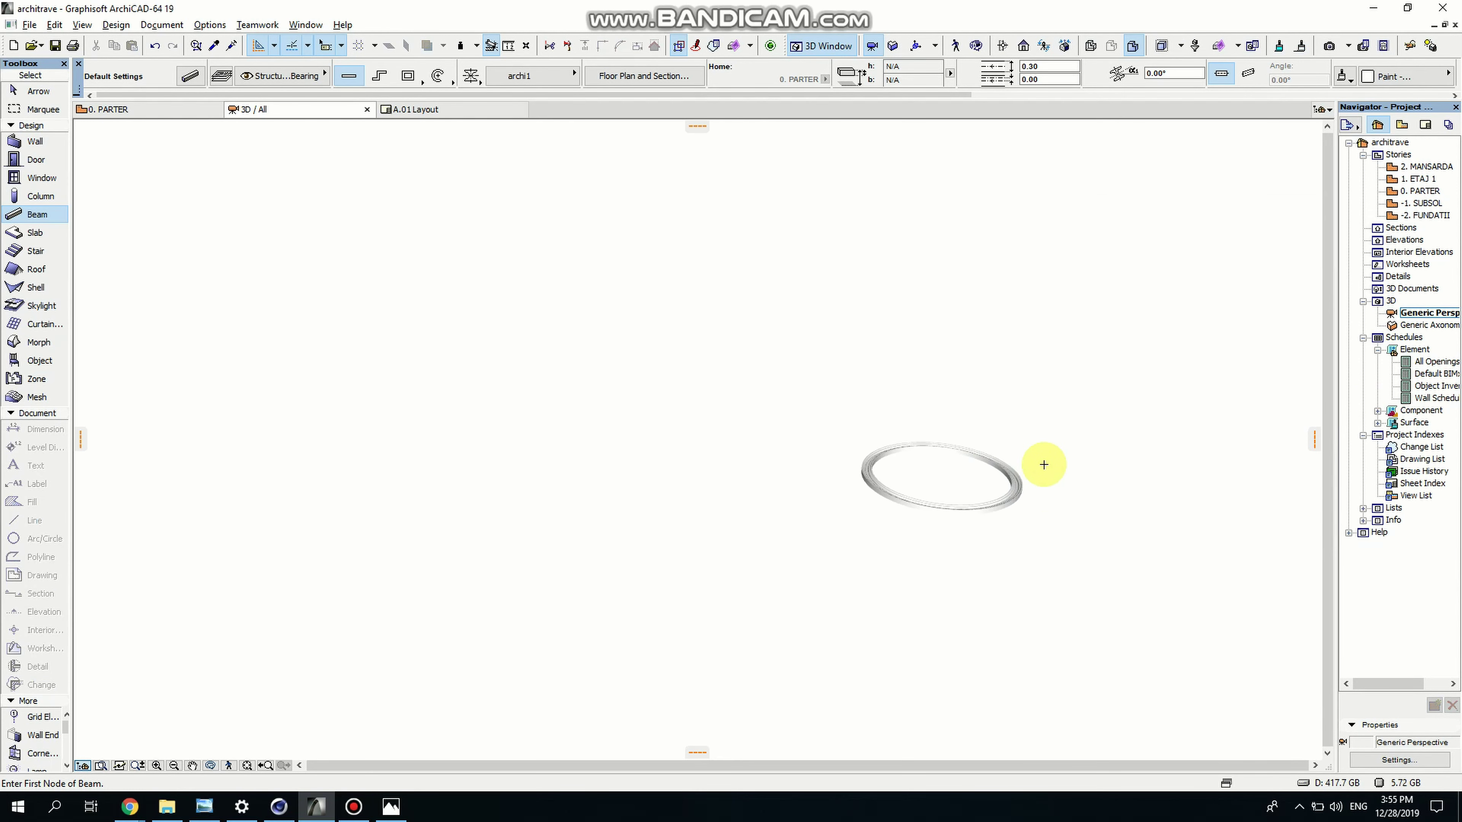
# Select both beam halves on story 1. ETAJ 1 and set their elevation relative to home story 0. PARTER to 0
pyautogui.doubleClick(1420, 190)
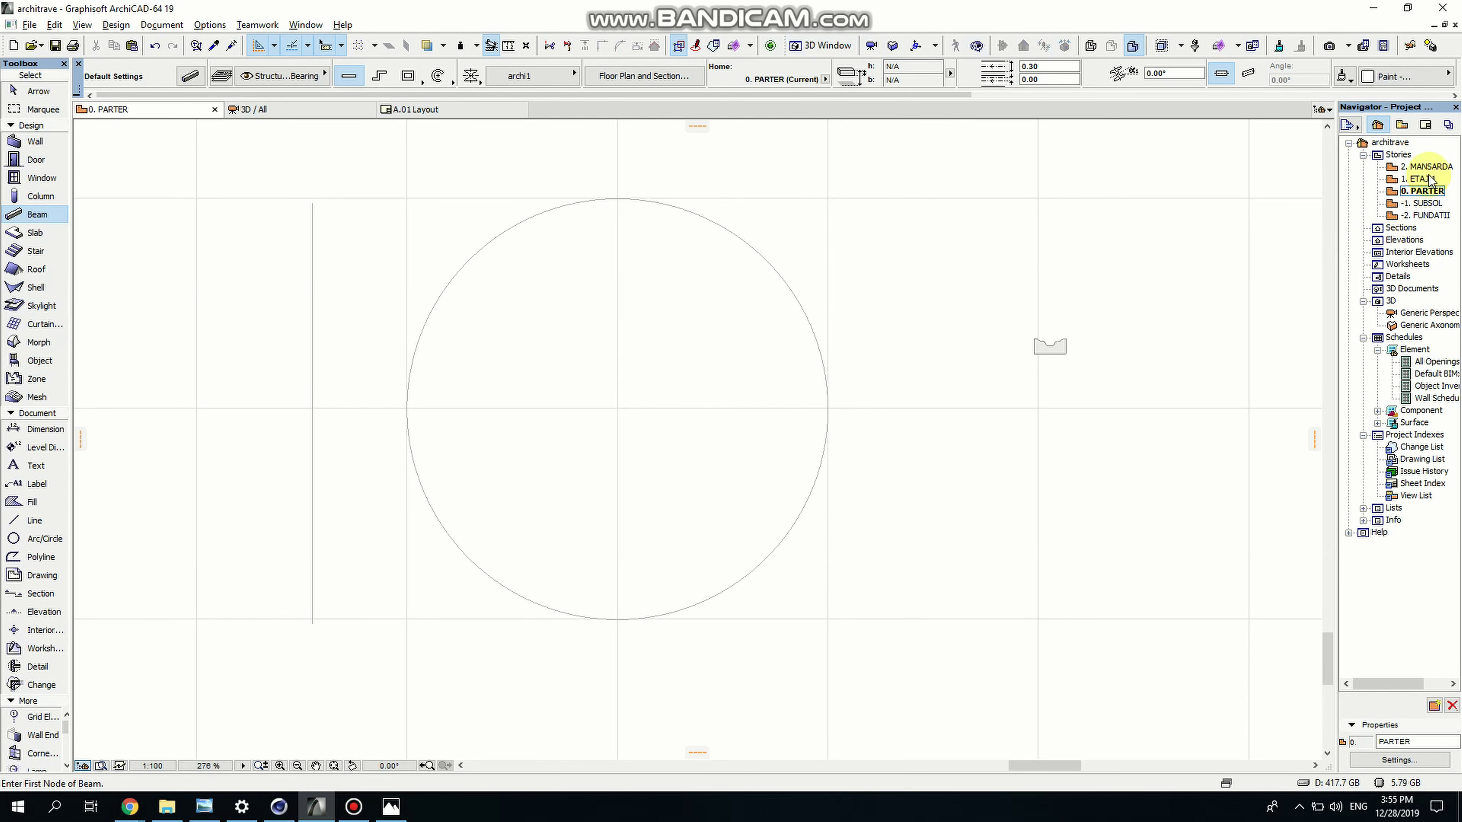
pyautogui.keyDown('shift'); pyautogui.click(745, 227); pyautogui.keyUp('shift')
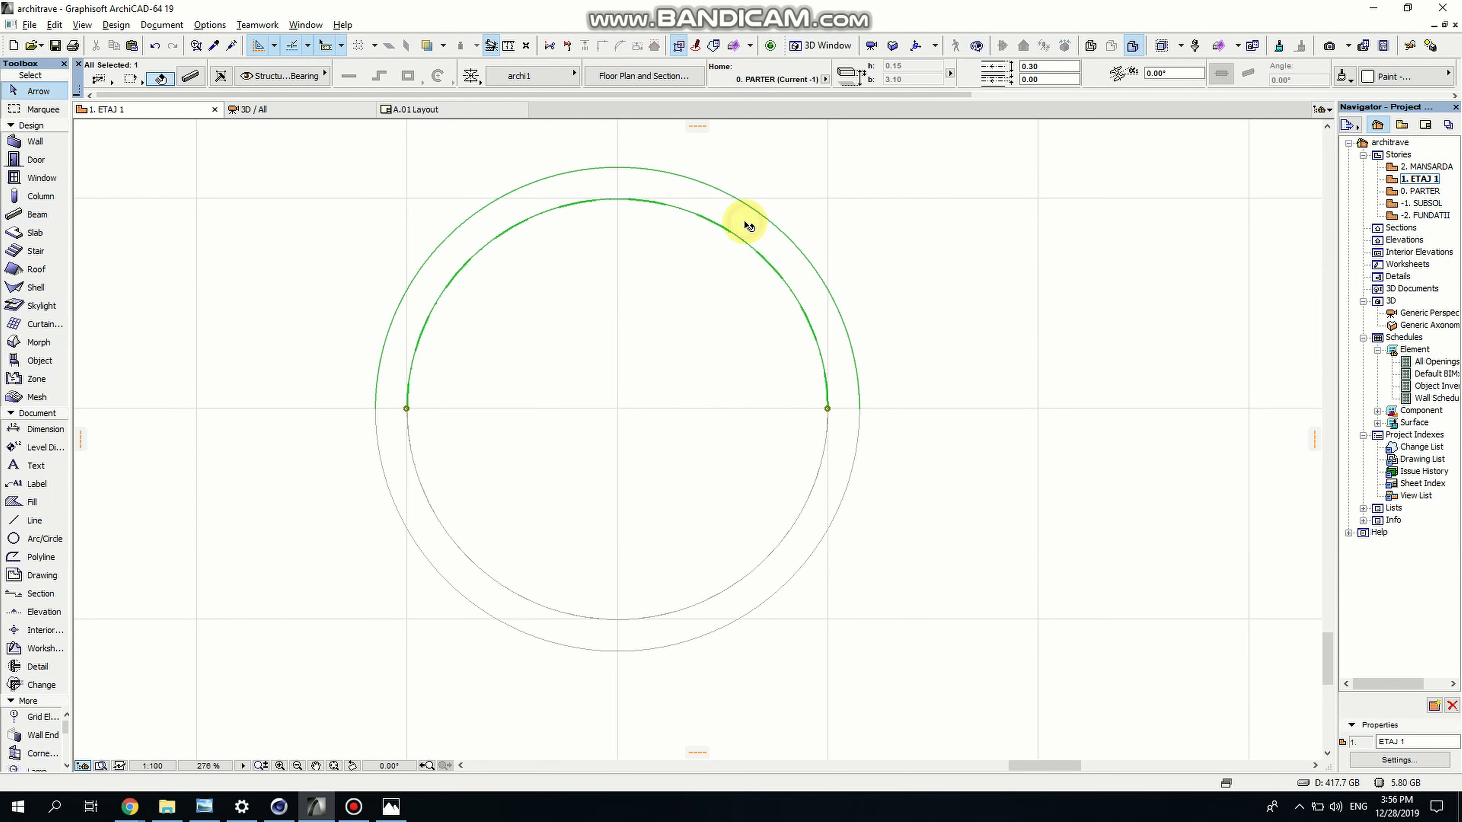
pyautogui.keyDown('shift'); pyautogui.click(840, 458); pyautogui.keyUp('shift')
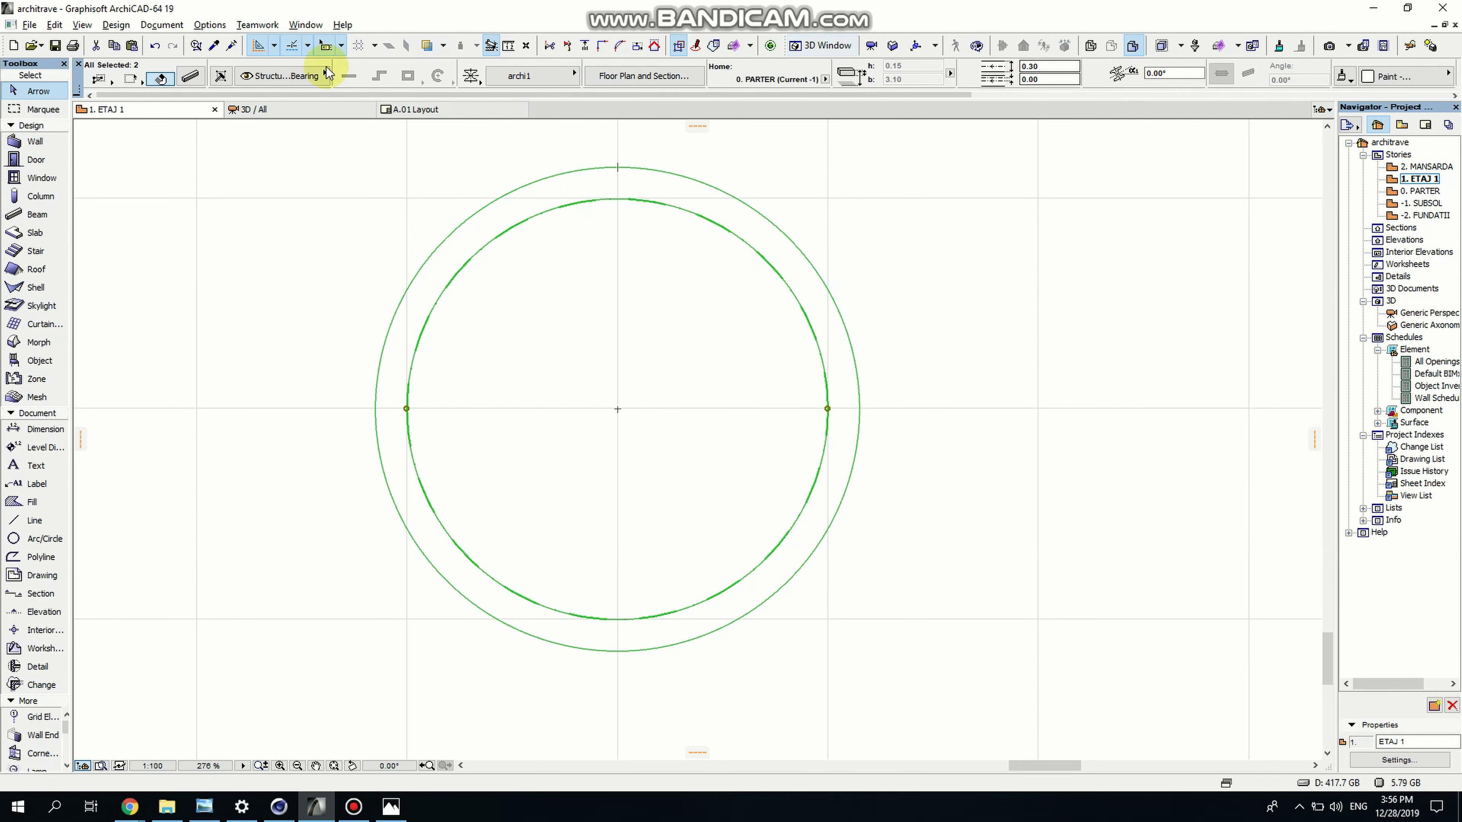
pyautogui.click(190, 78)
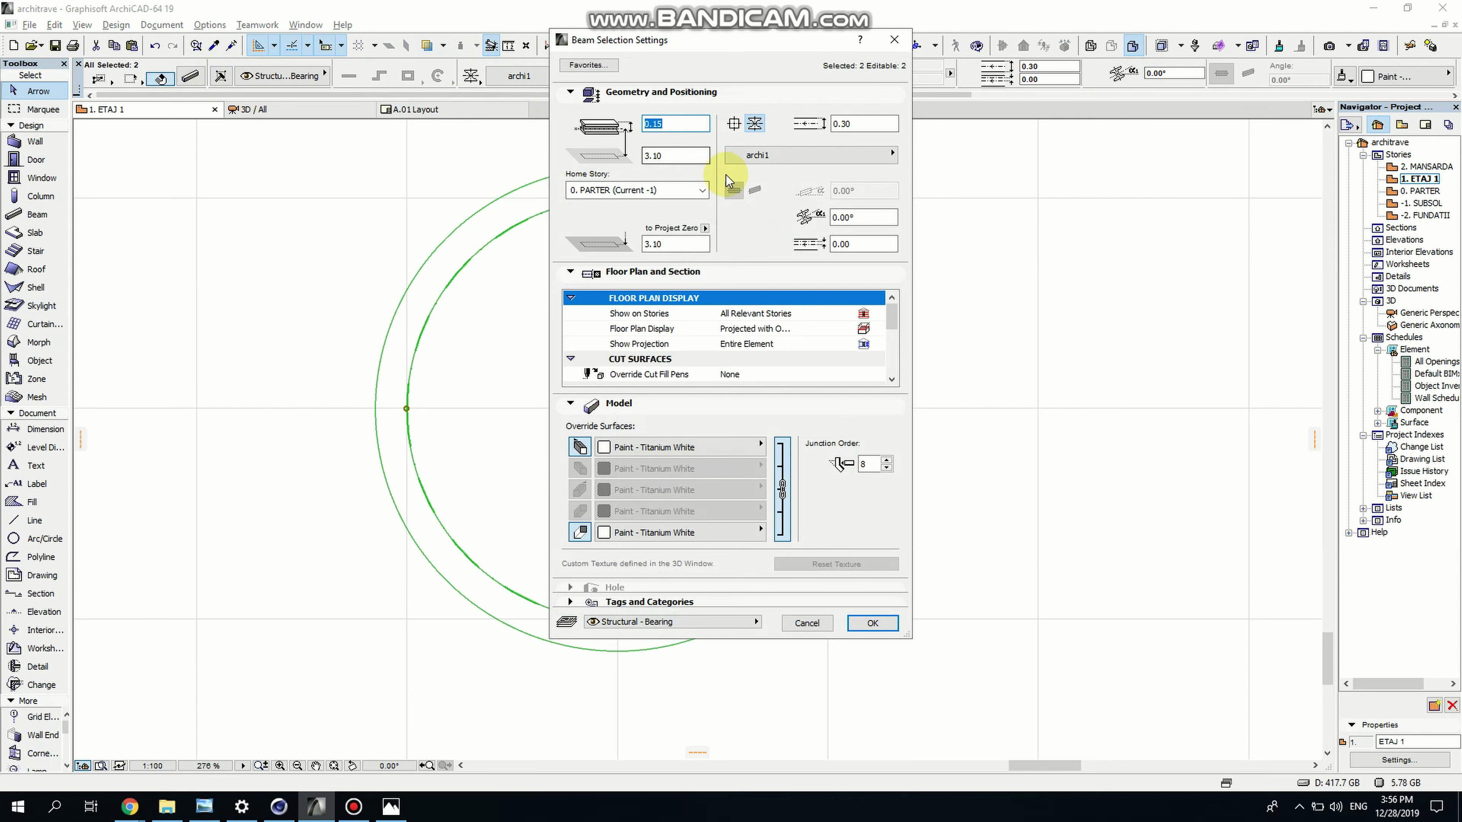
pyautogui.click(662, 155)
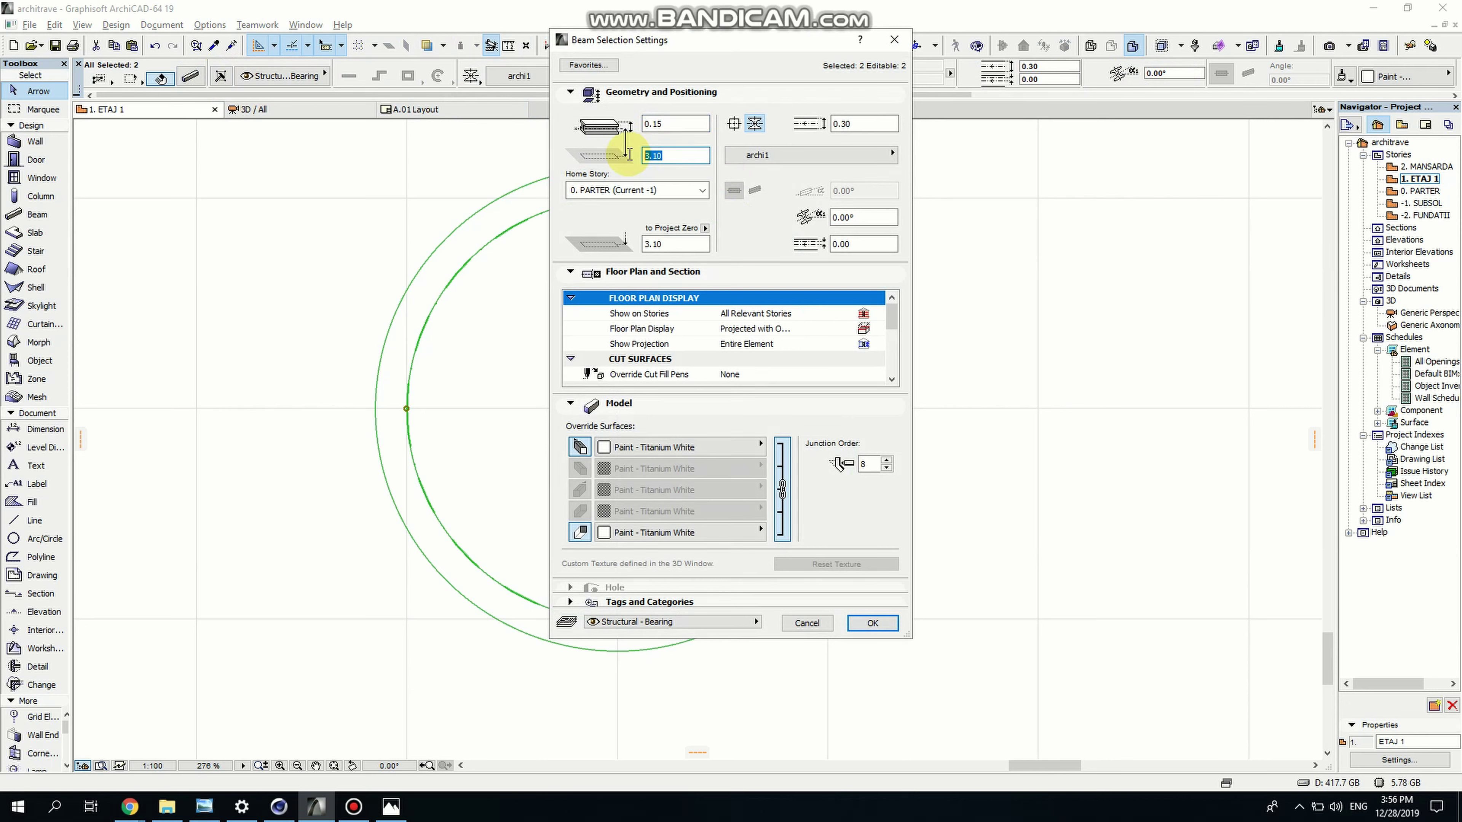
pyautogui.press('Return')
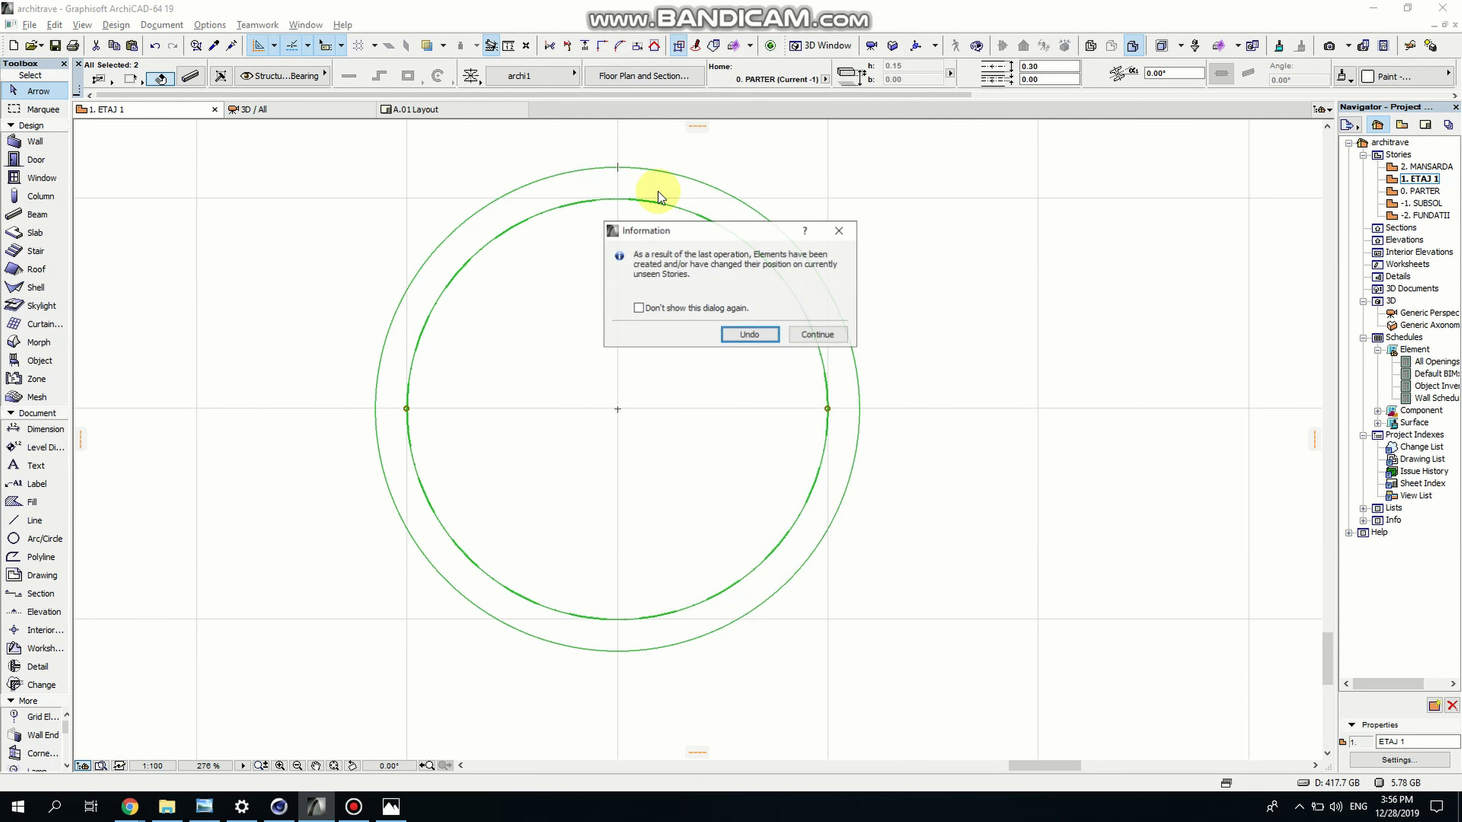
pyautogui.click(813, 336)
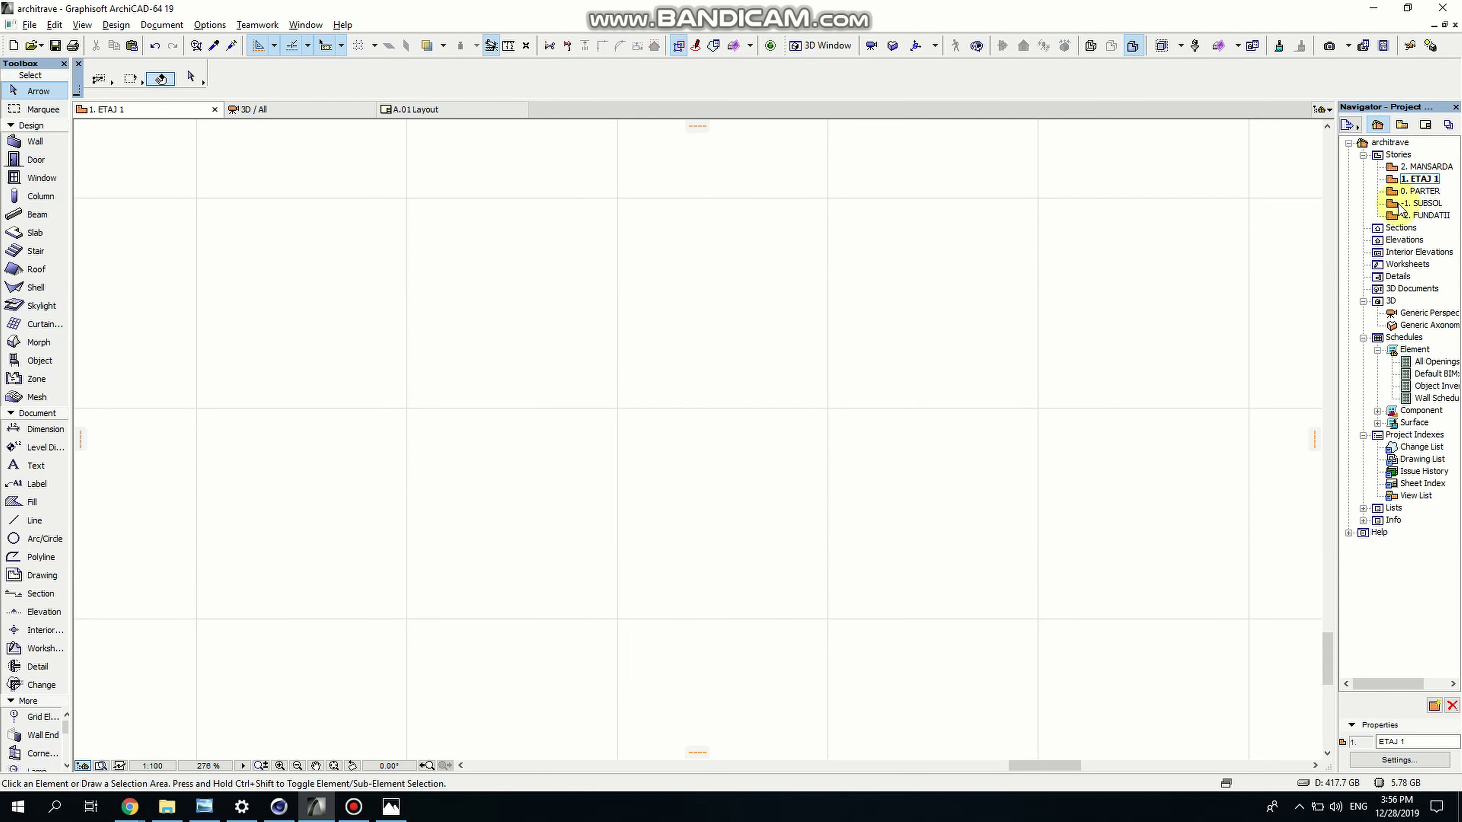
pyautogui.hotkey('ctrl', 'z')
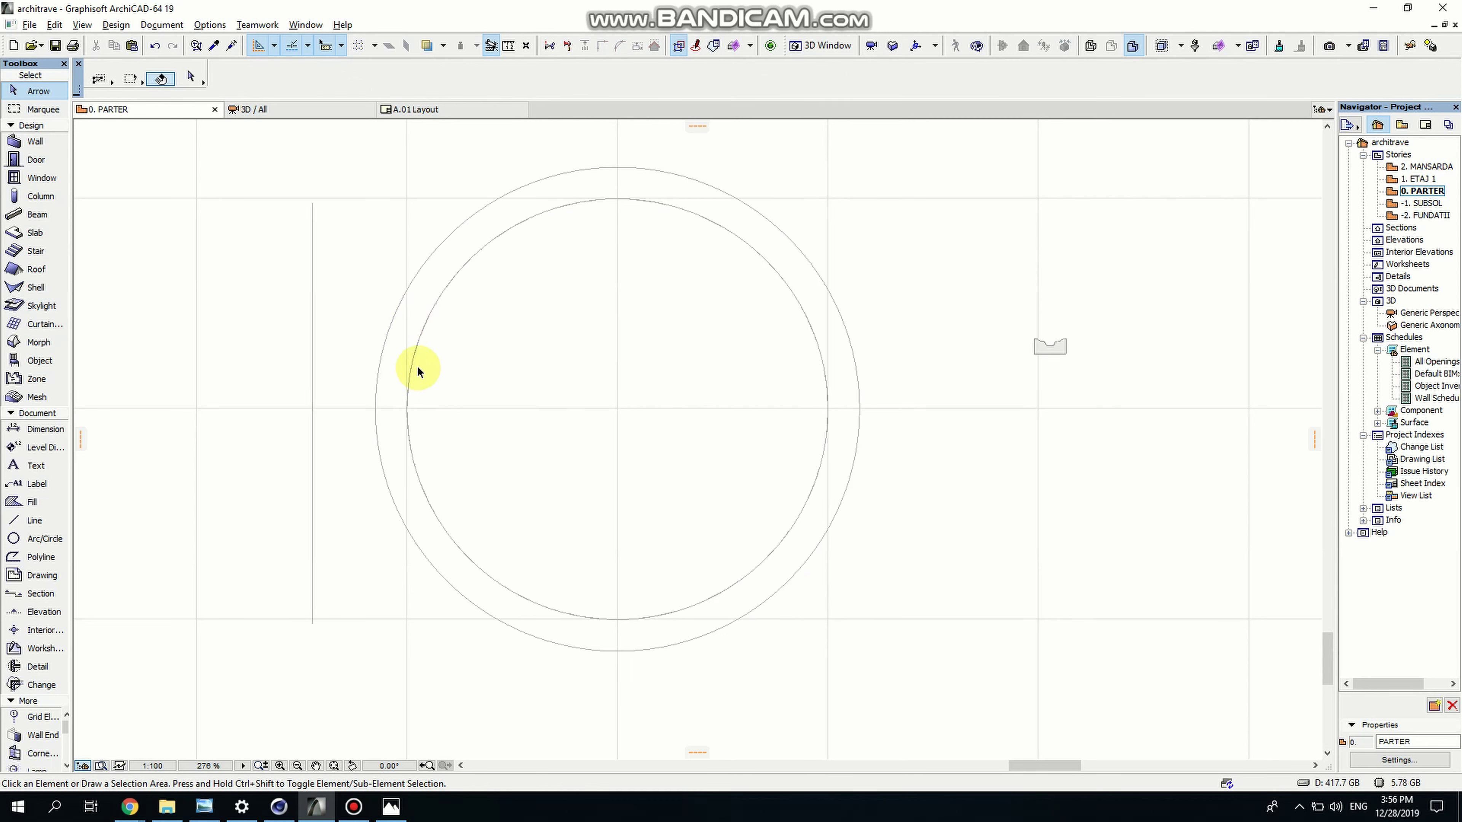
pyautogui.click(397, 325)
pyautogui.click(1028, 545)
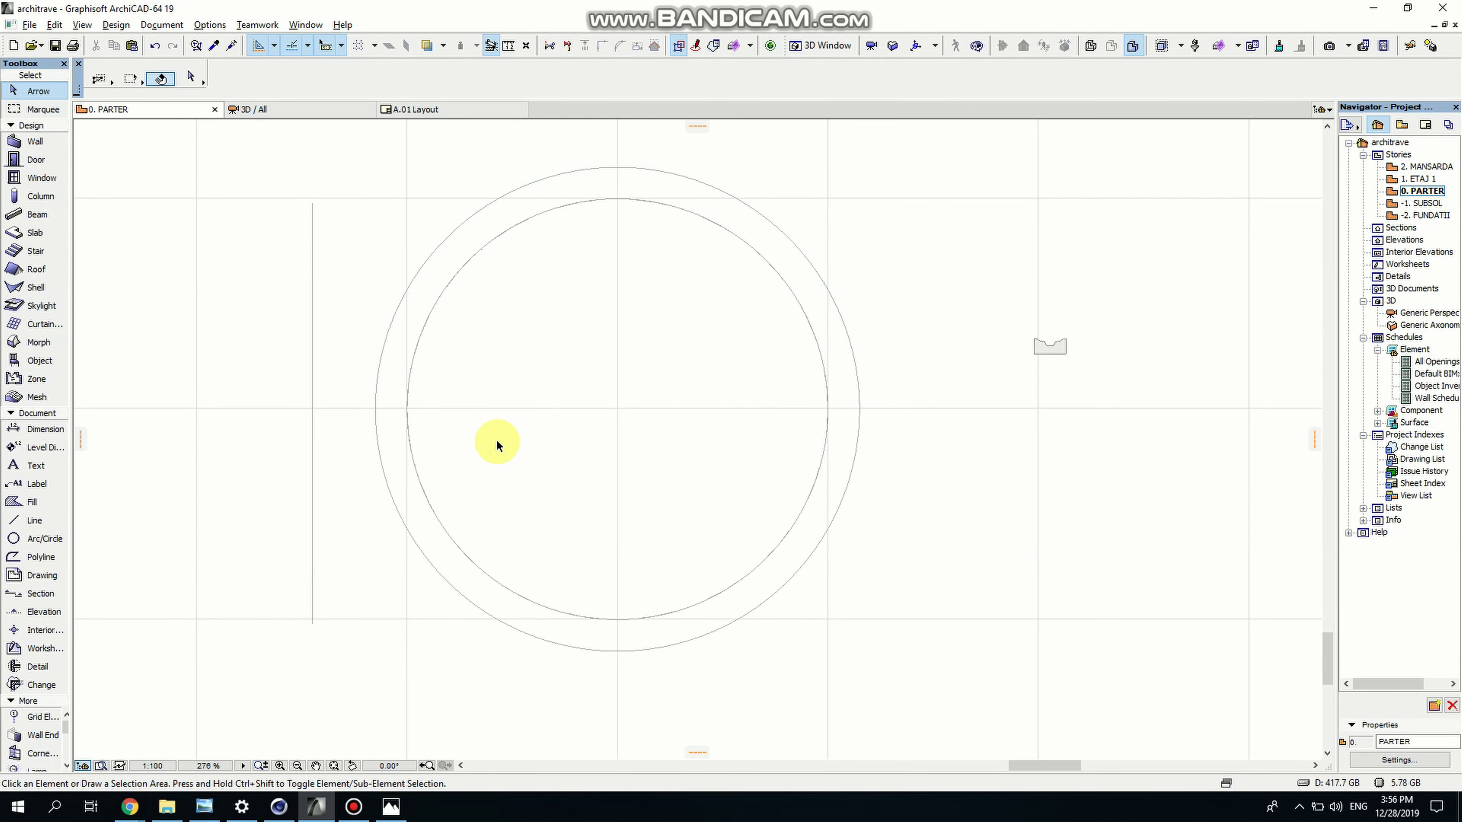
# Fill the inner circle with a slab whose surfaces are overridden with Wood - Walnut Vertical, and check it in 3D
pyautogui.click(31, 241)
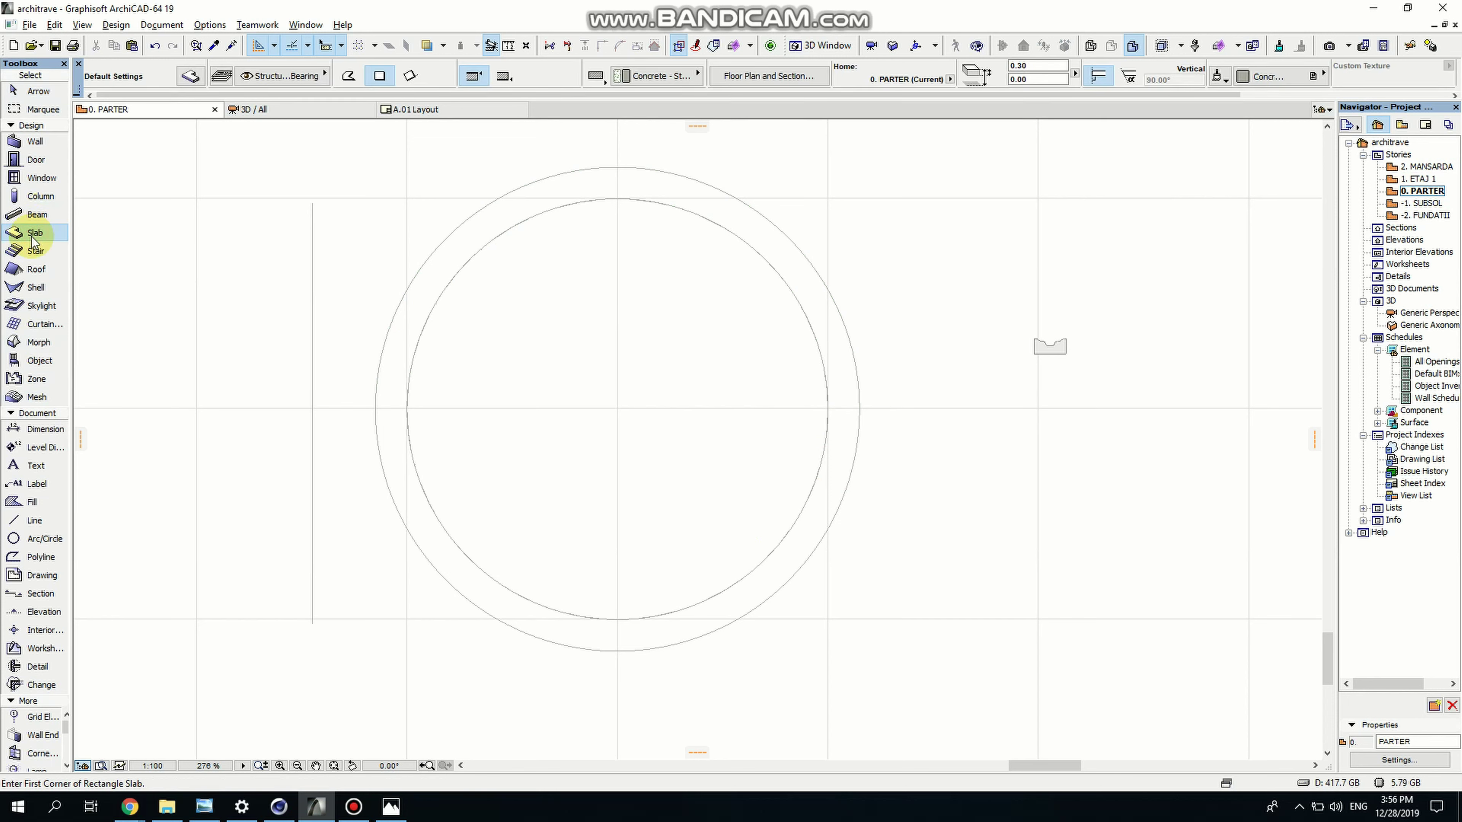
pyautogui.click(190, 76)
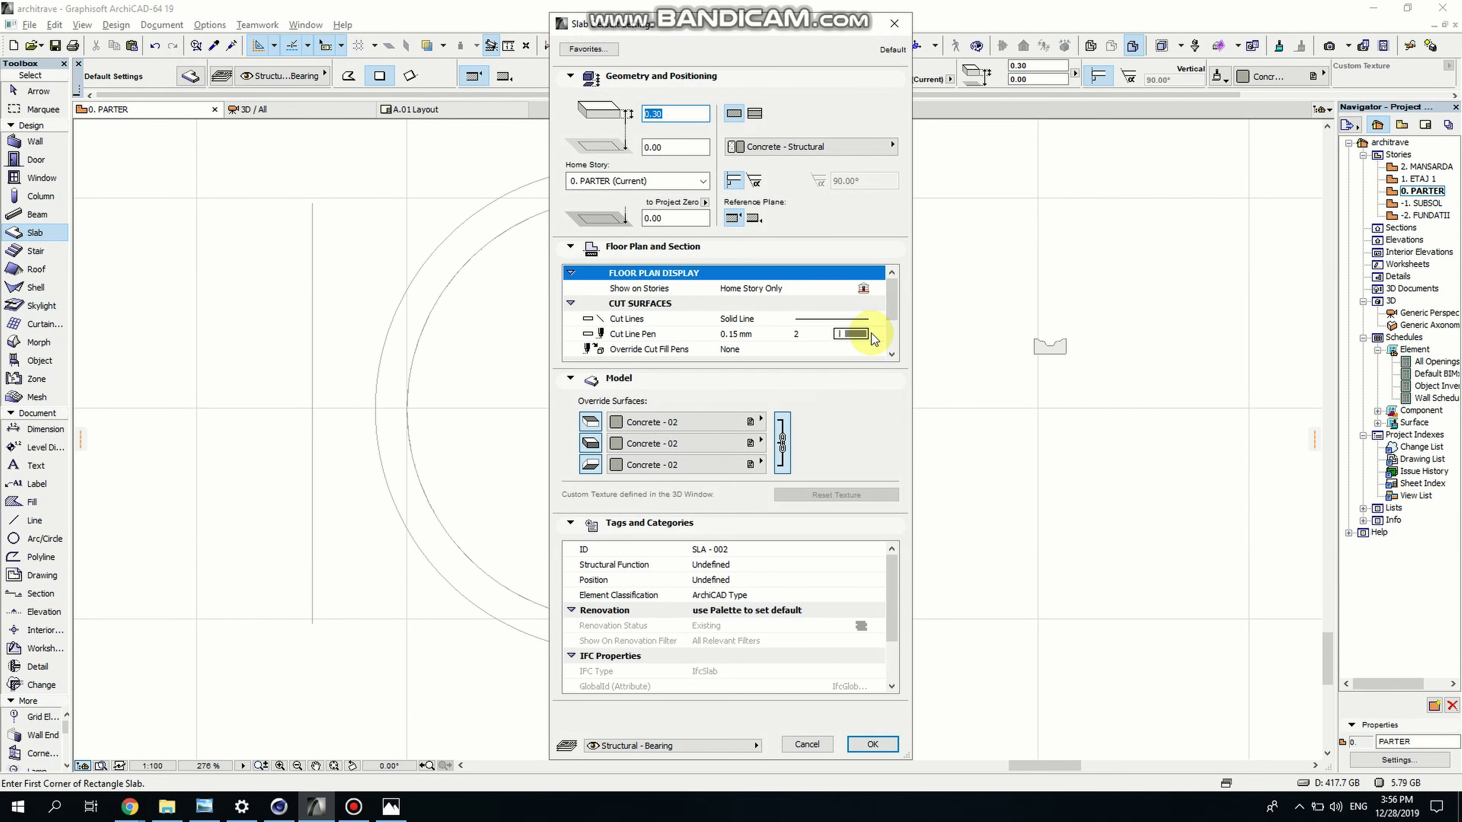
pyautogui.click(709, 426)
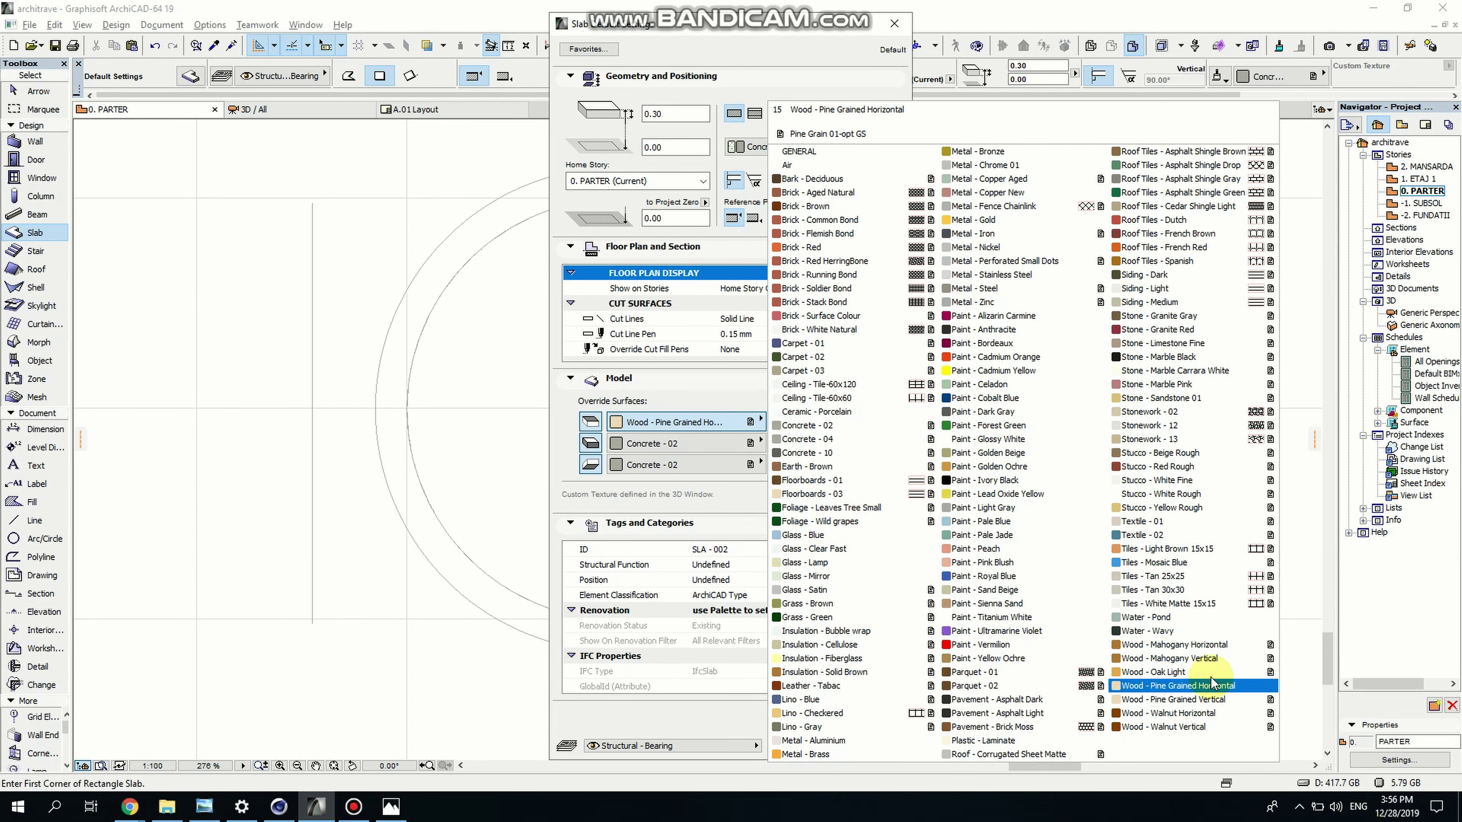
pyautogui.click(1180, 727)
pyautogui.click(875, 747)
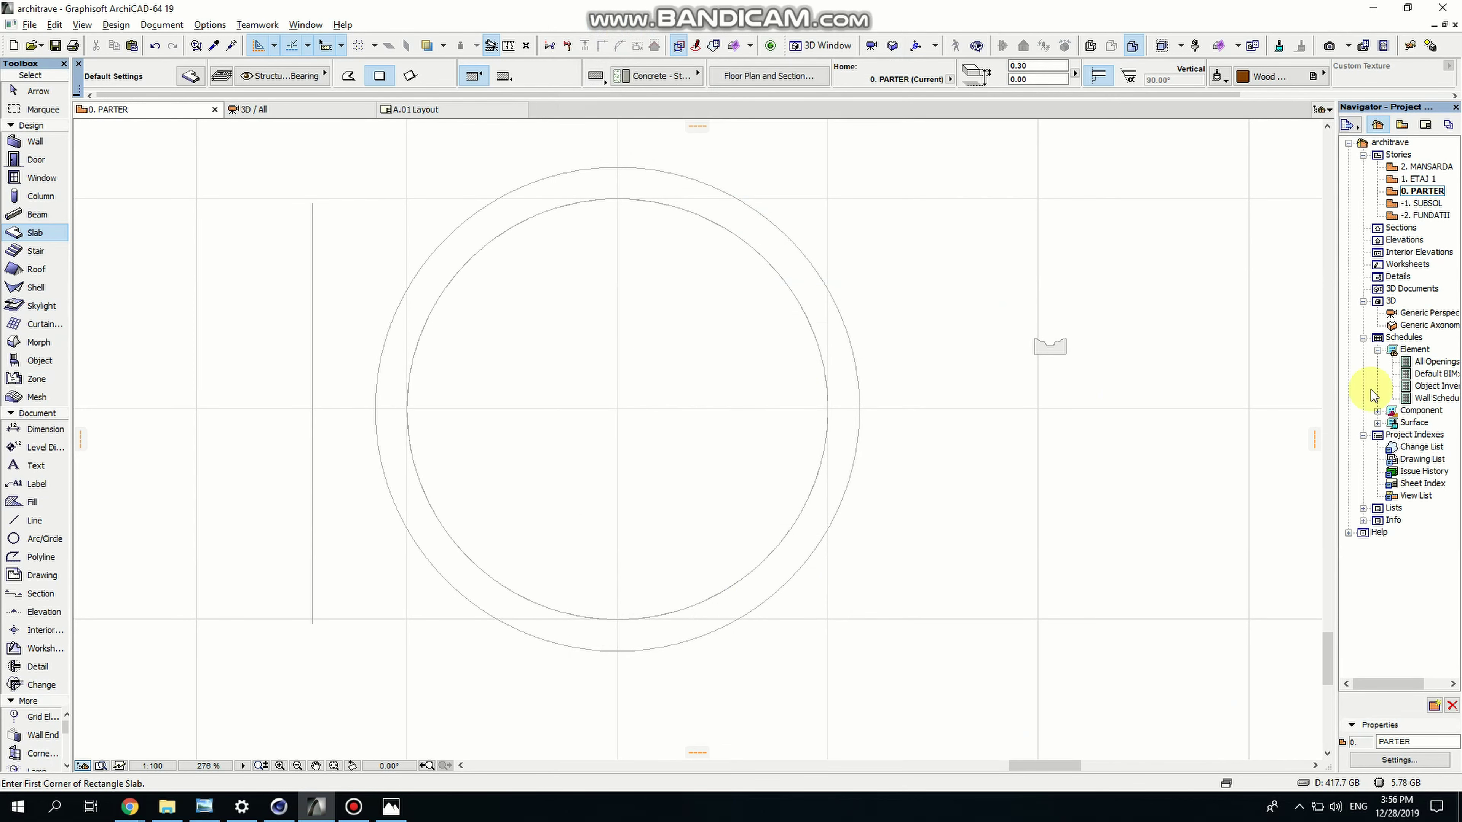
pyautogui.doubleClick(1419, 312)
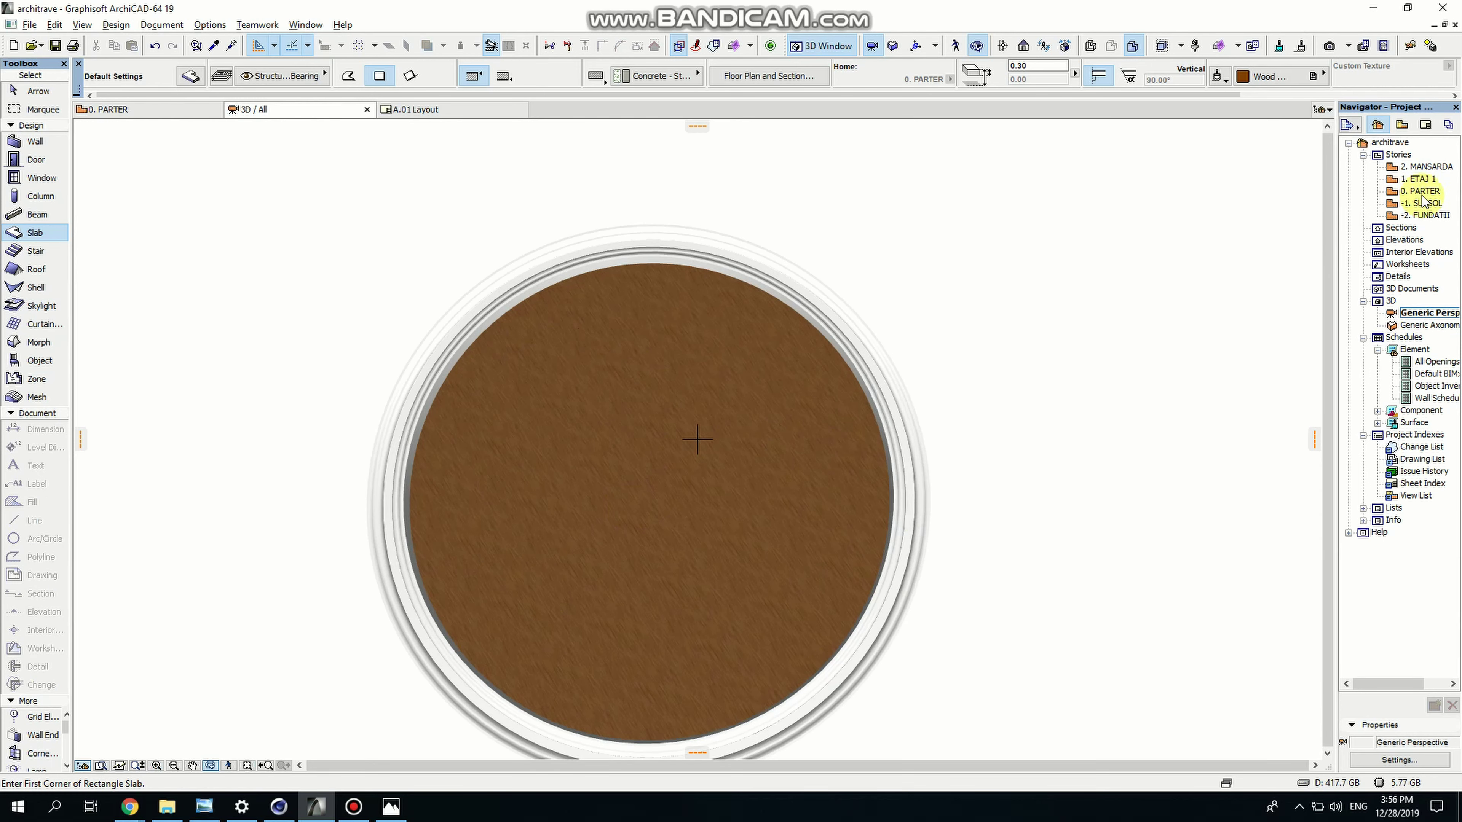
# On the 0. PARTER plan, add a second slab inside the circle with surface Glass - Clear Fast and inspect it in 3D
pyautogui.doubleClick(1420, 192)
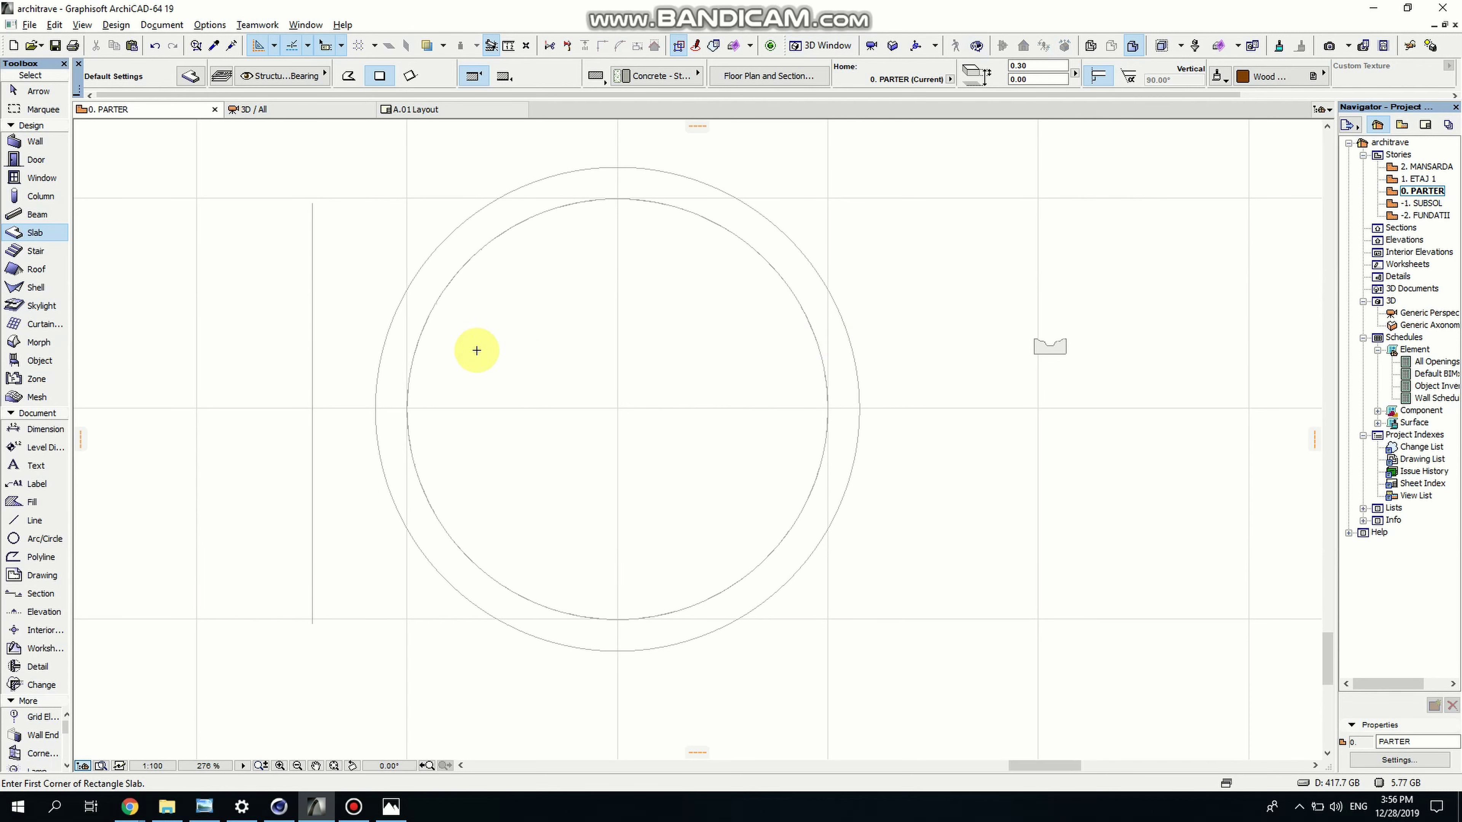
pyautogui.click(1307, 75)
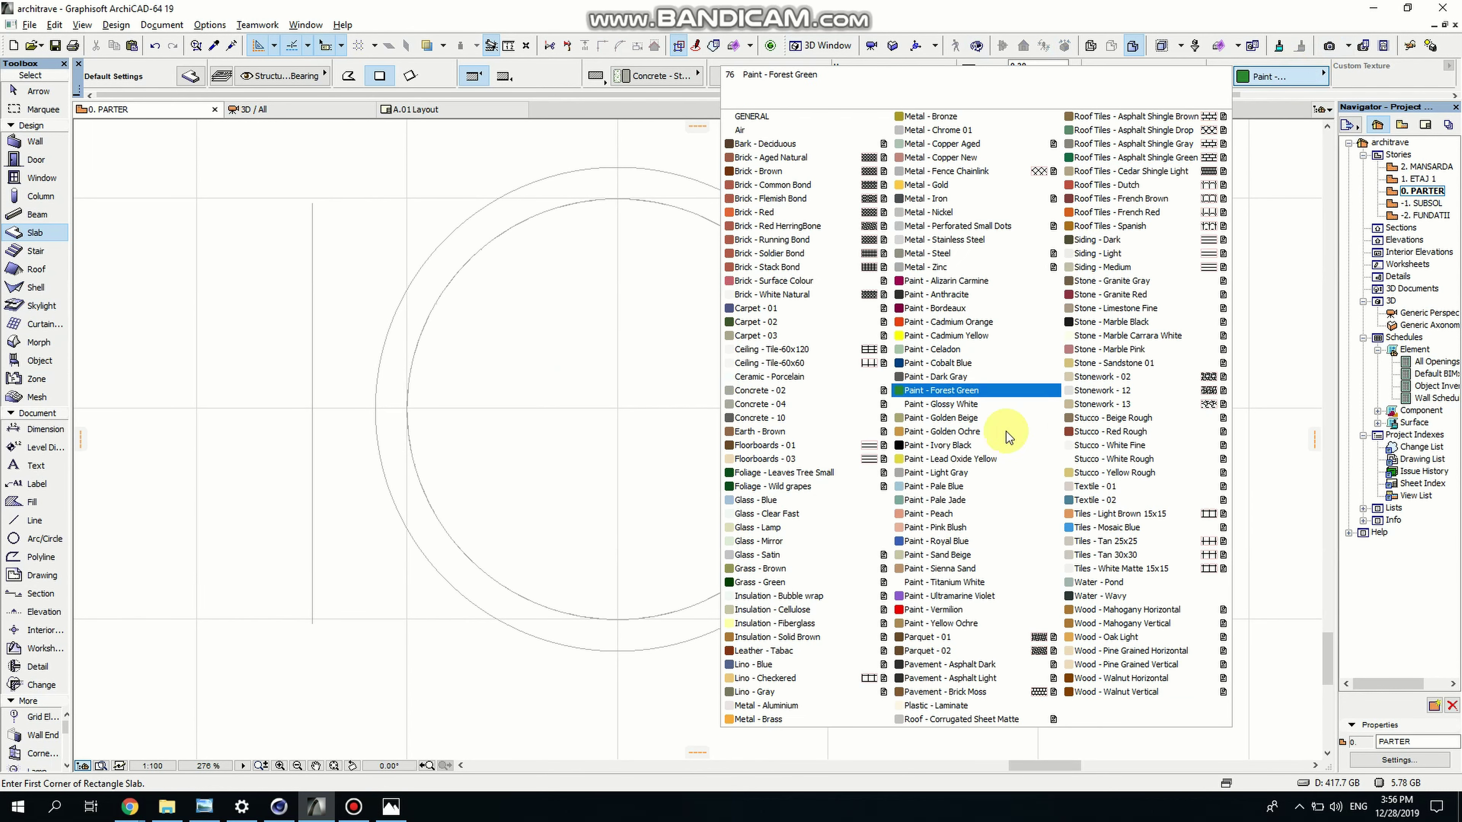
pyautogui.click(774, 514)
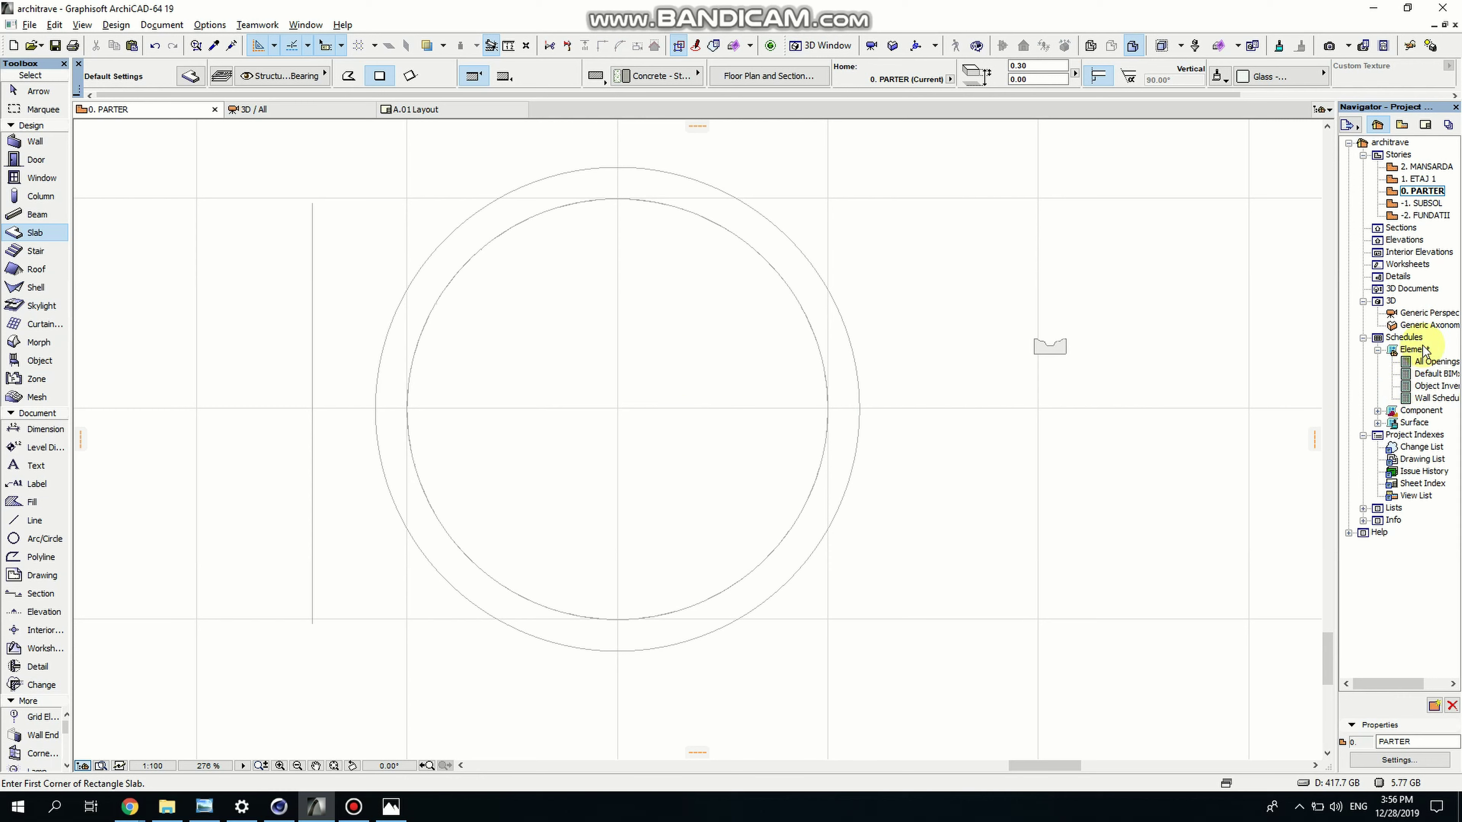
pyautogui.click(1416, 315)
pyautogui.doubleClick(1415, 316)
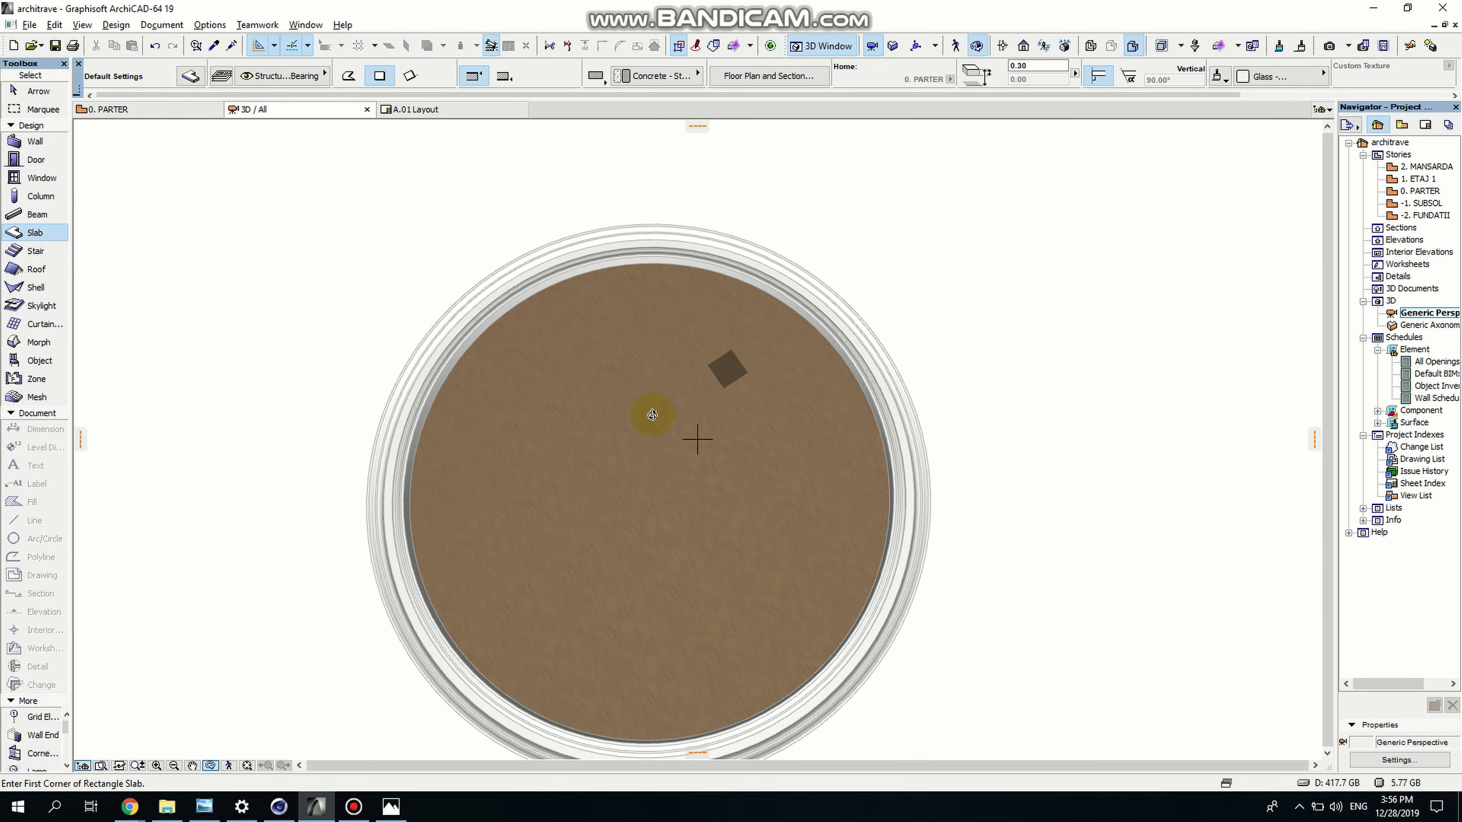
pyautogui.keyDown('shift'); pyautogui.moveTo(660, 573); pyautogui.dragTo(720, 530, button='middle'); pyautogui.keyUp('shift')
# Select the glass slab on the 0. PARTER plan and offset its whole contour inward by 0.1
pyautogui.doubleClick(1422, 191)
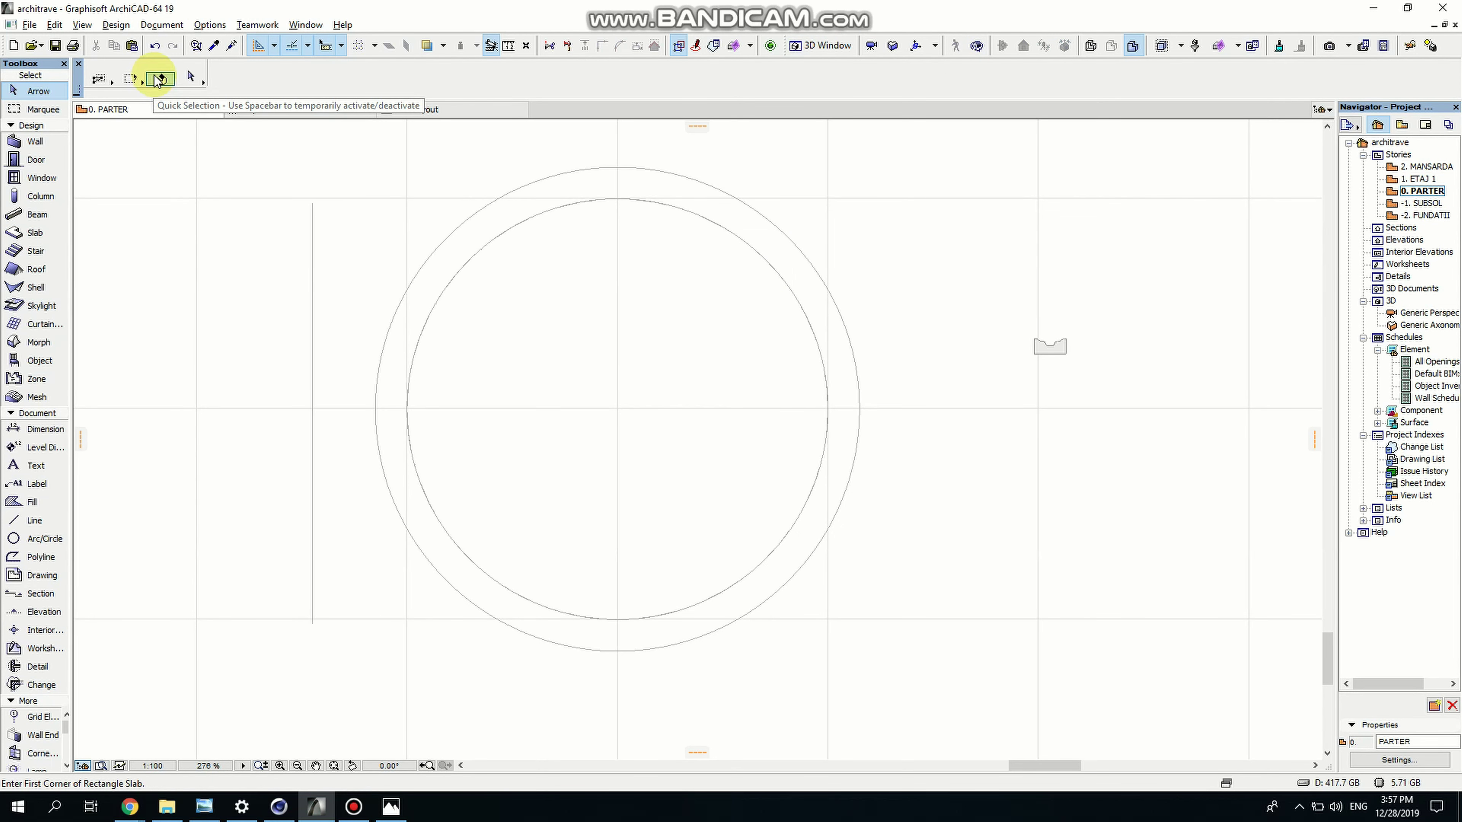
pyautogui.click(161, 84)
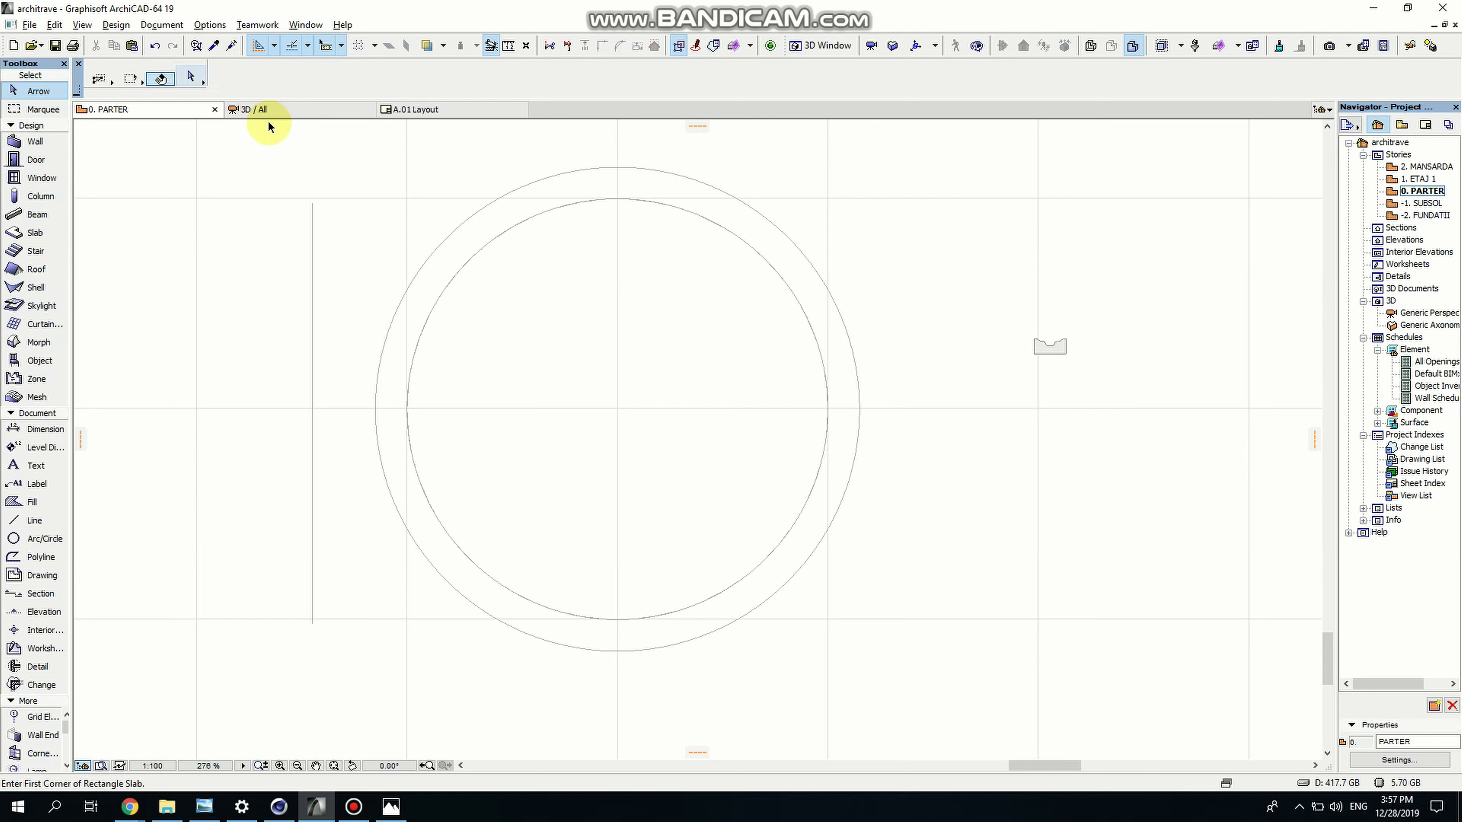
pyautogui.click(628, 352)
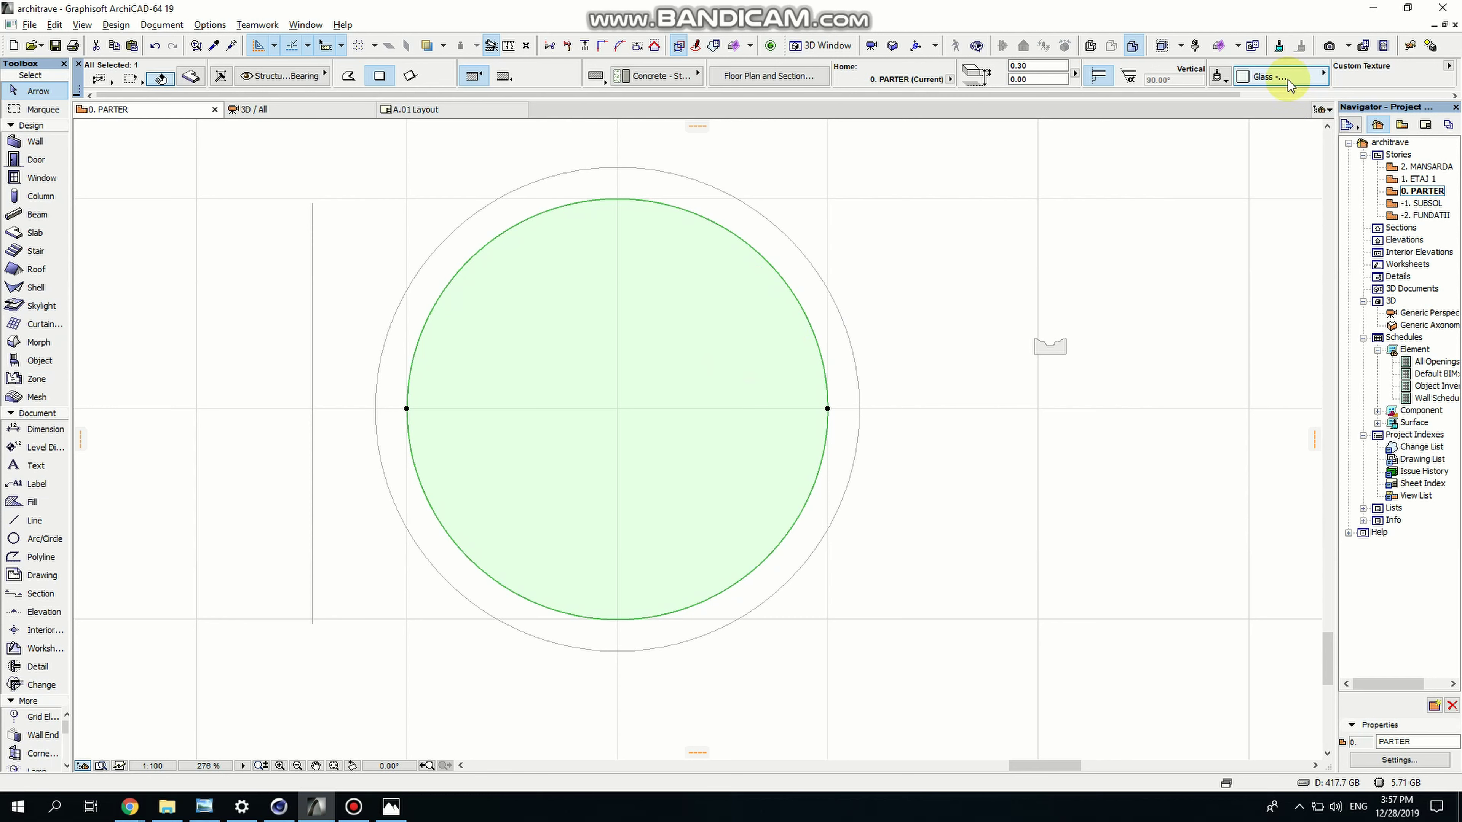
pyautogui.click(1283, 76)
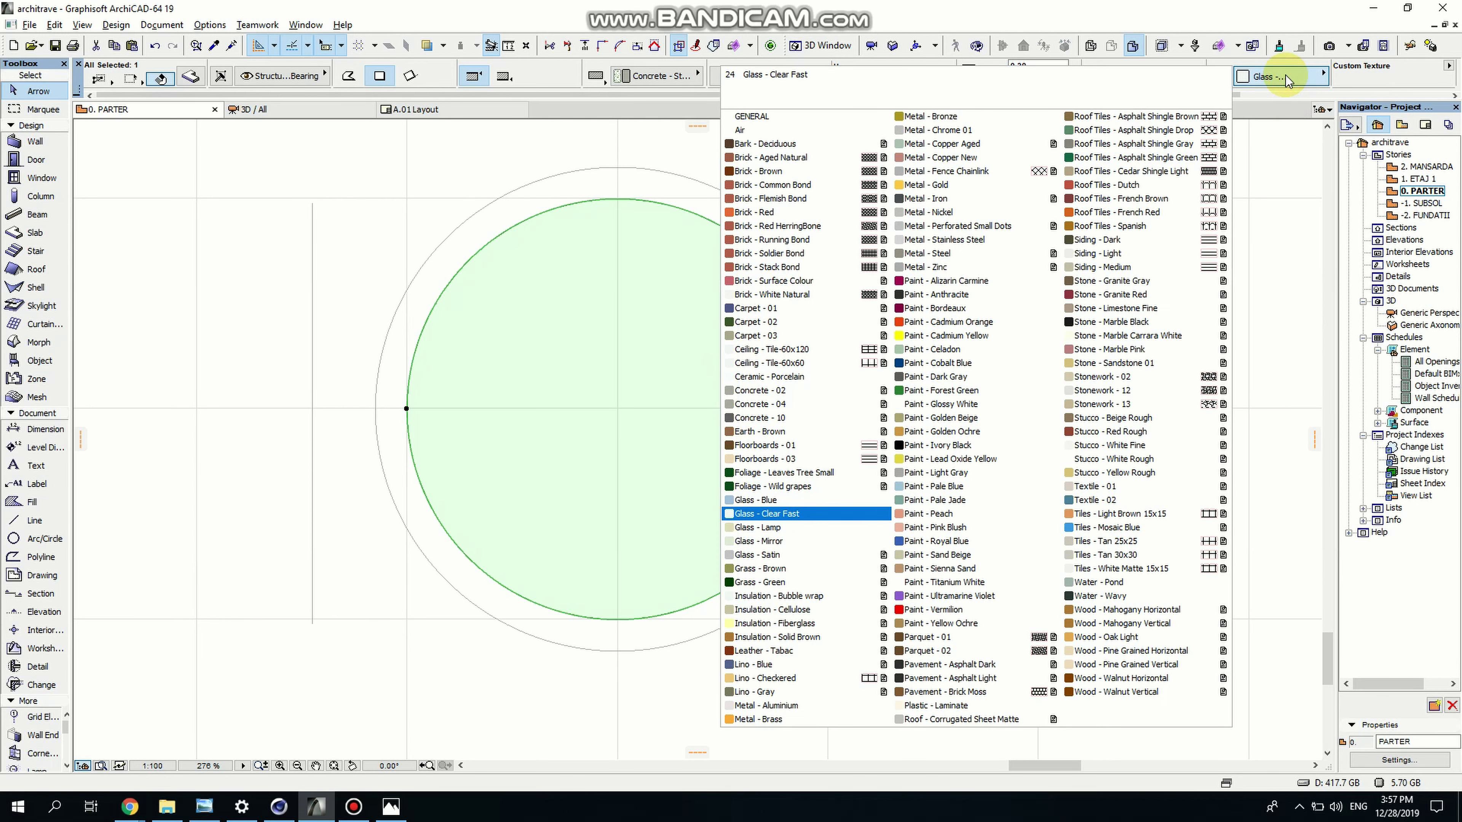
pyautogui.click(1282, 74)
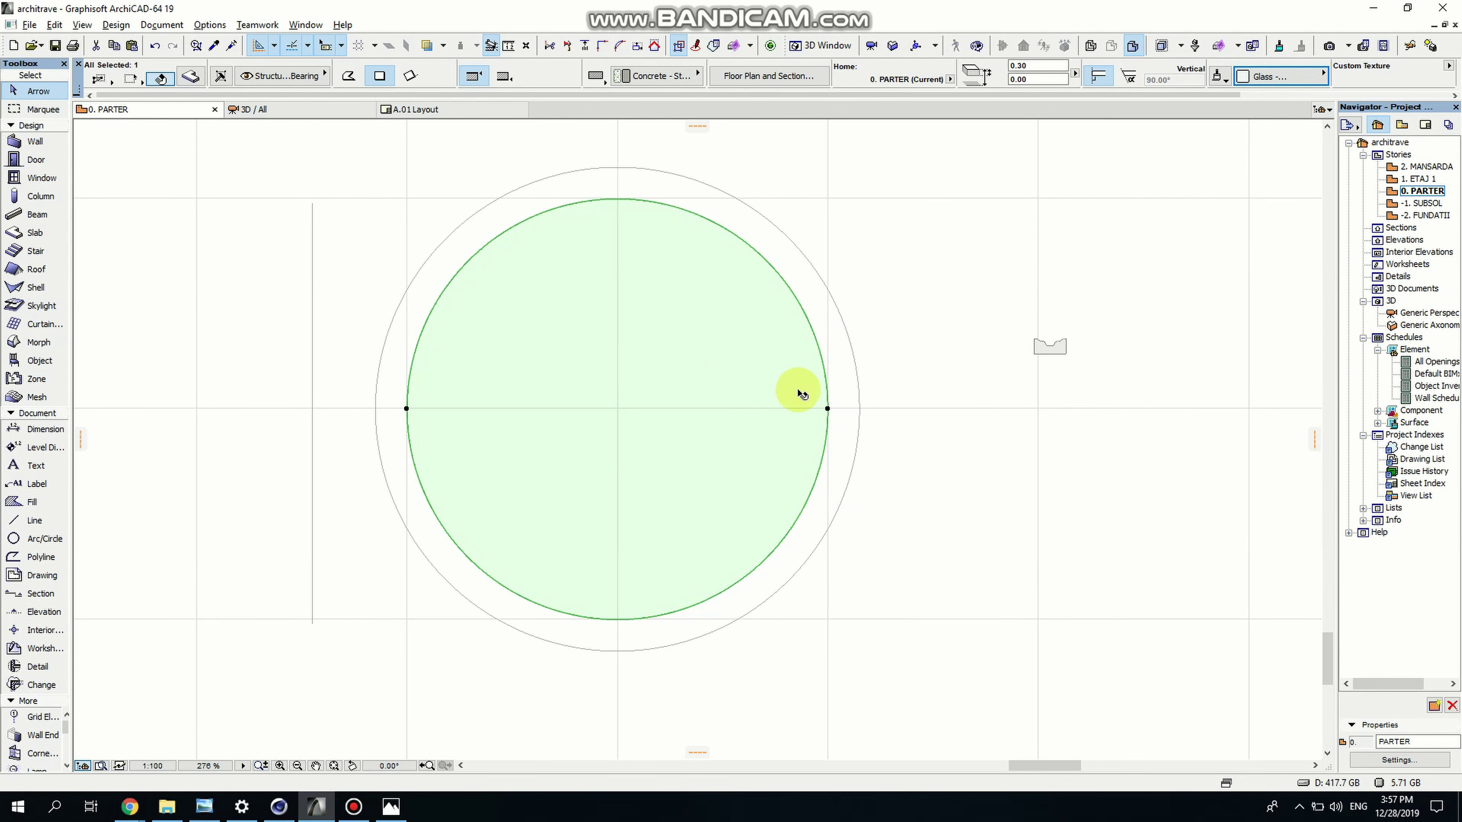
pyautogui.scroll(1, 806, 374)
pyautogui.click(820, 337)
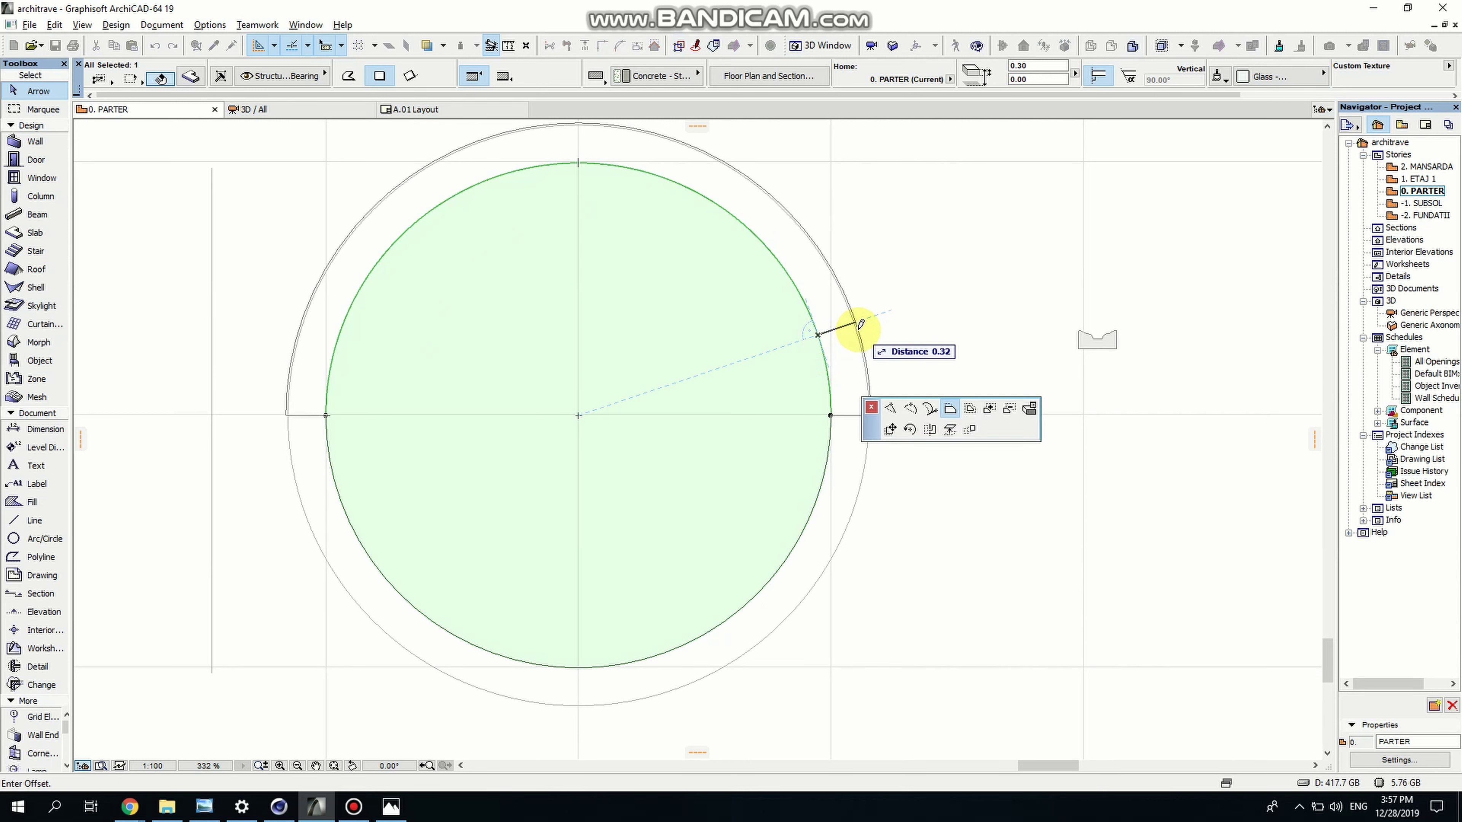
pyautogui.click(1288, 222)
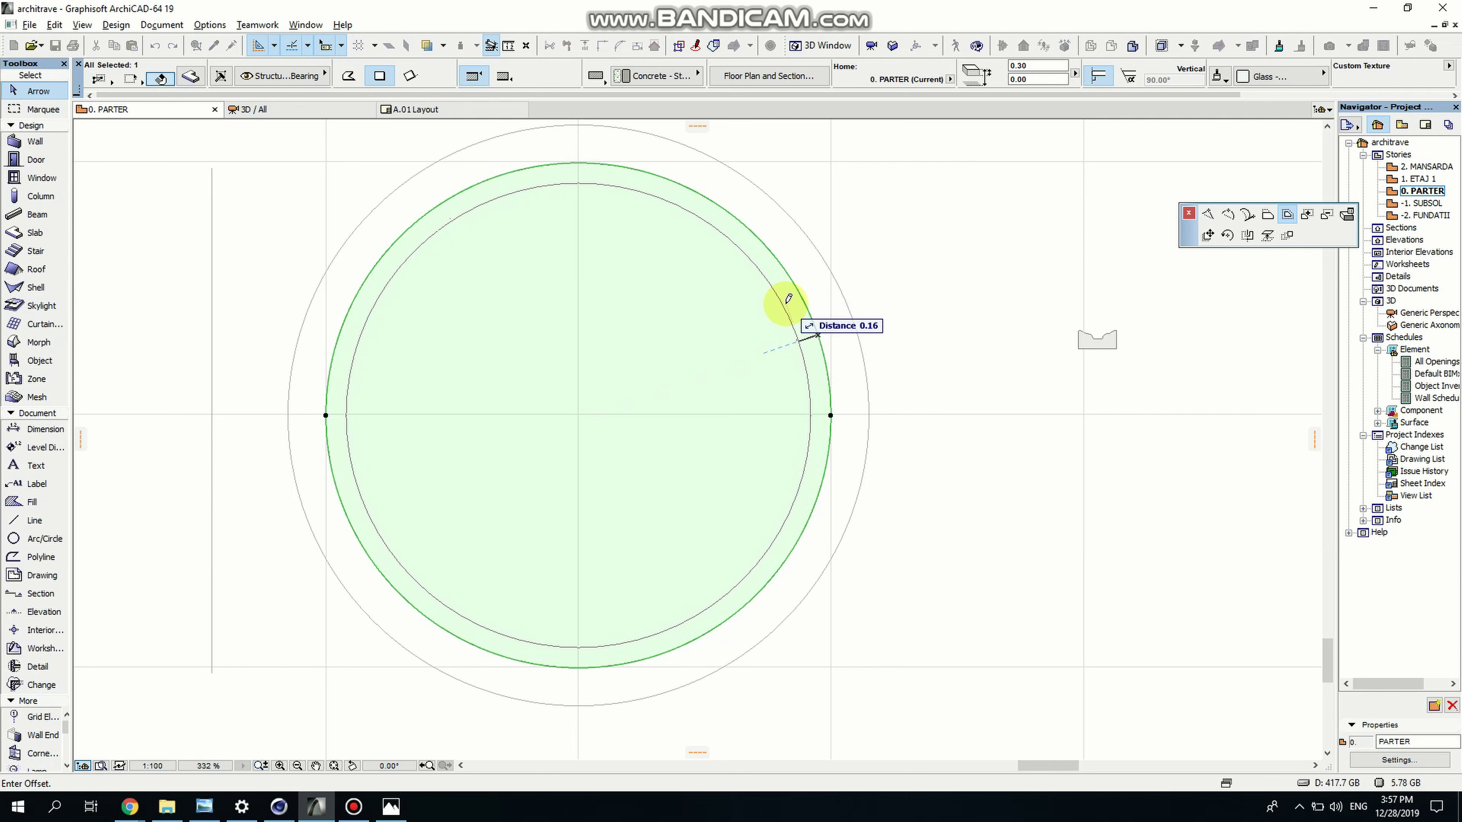
pyautogui.write('.1')
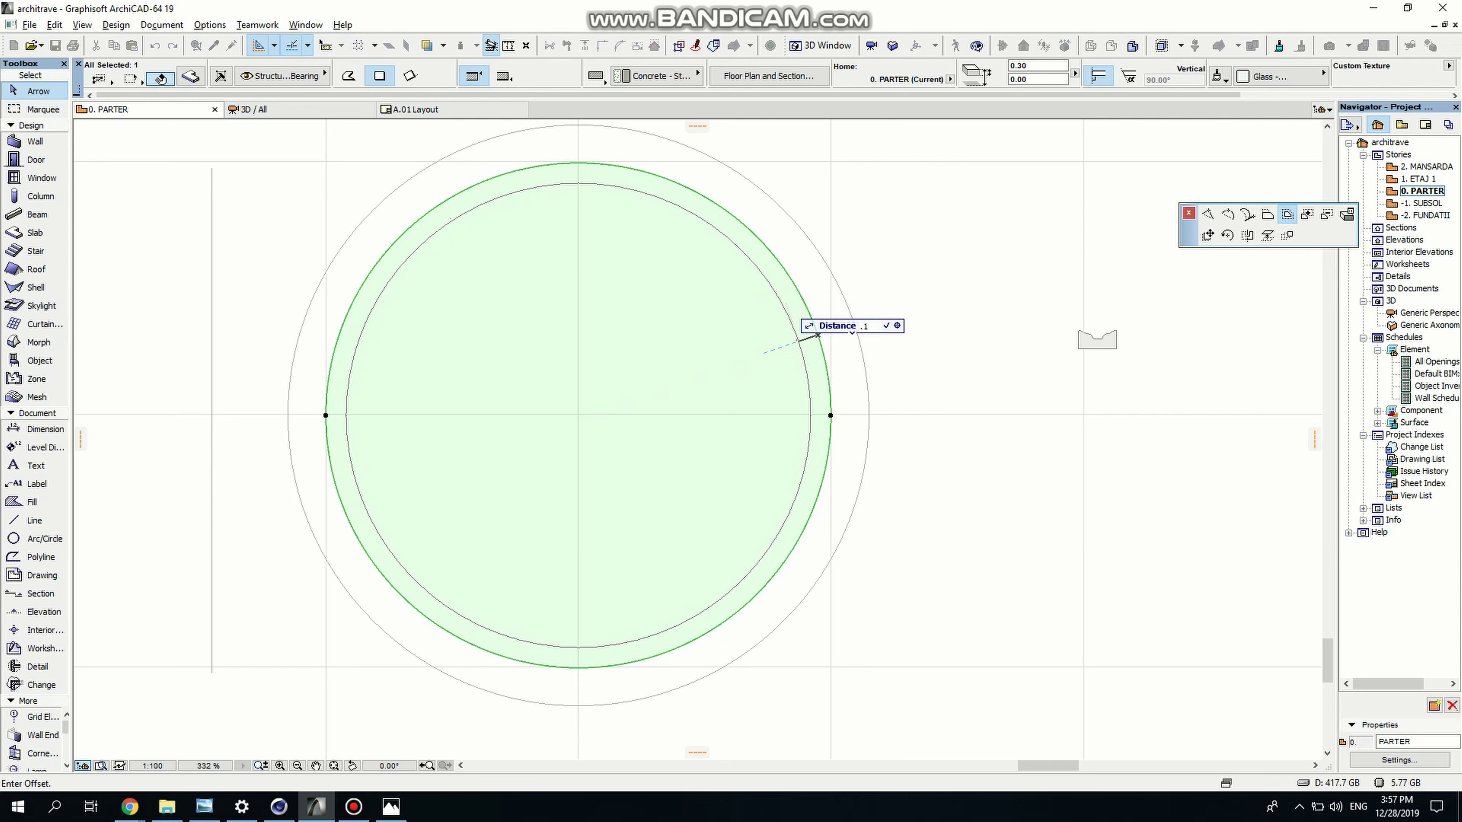
pyautogui.press('Return')
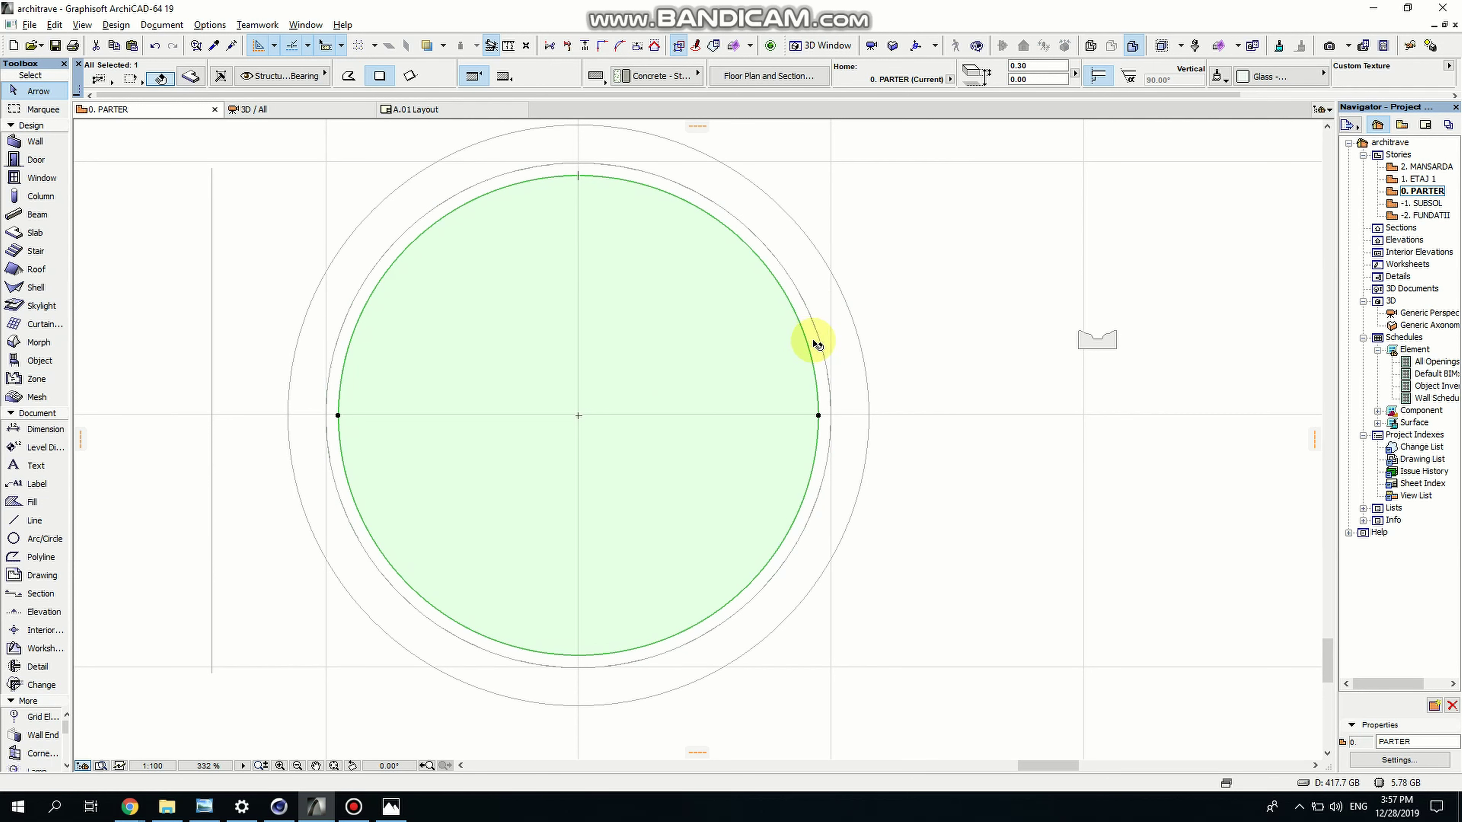
# Select the walnut slab and examine how it overlaps the glass slab in 3D
pyautogui.hotkey('ctrl', 'z')
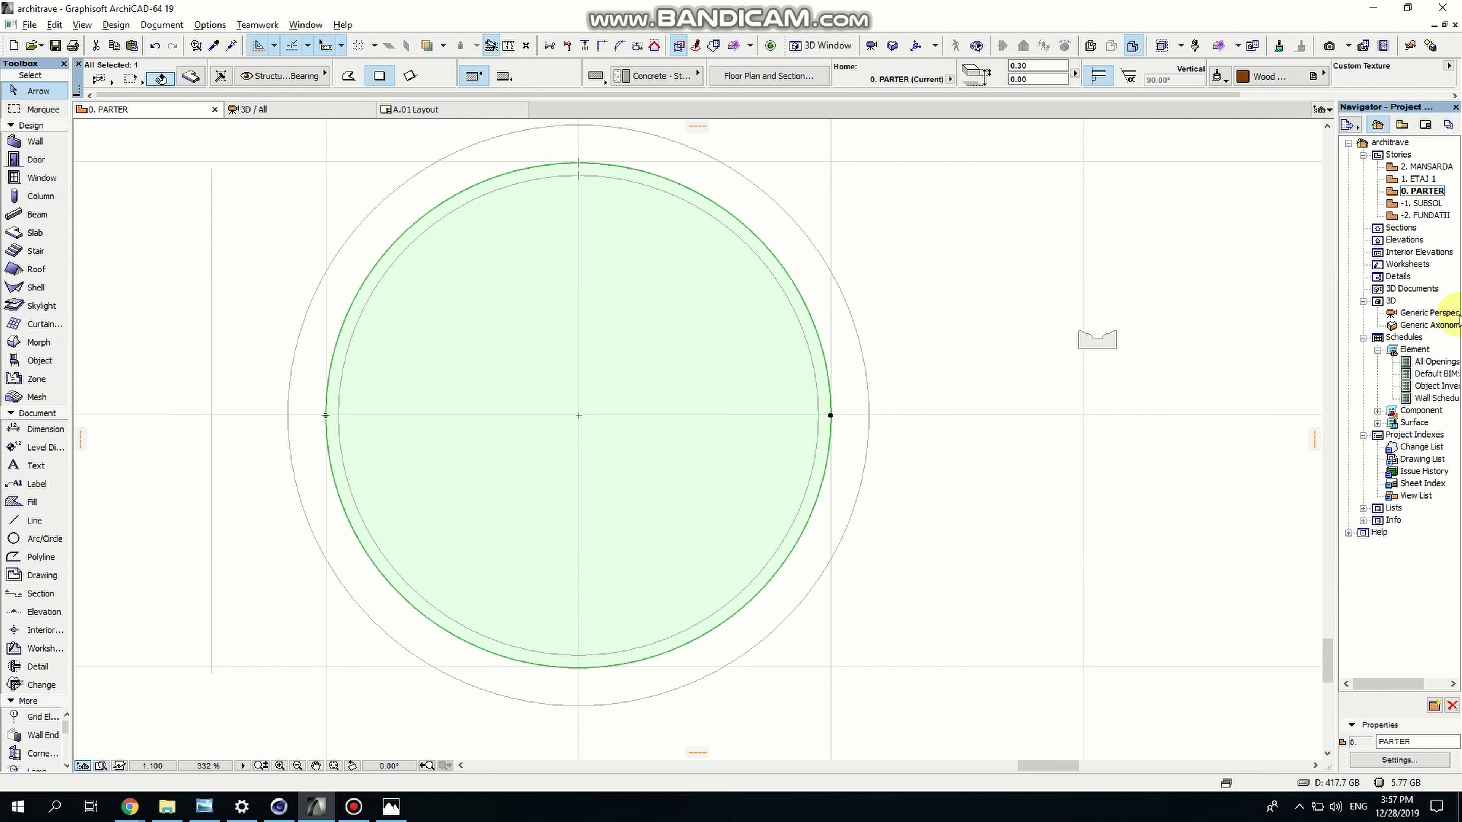
pyautogui.click(1448, 314)
pyautogui.doubleClick(1450, 318)
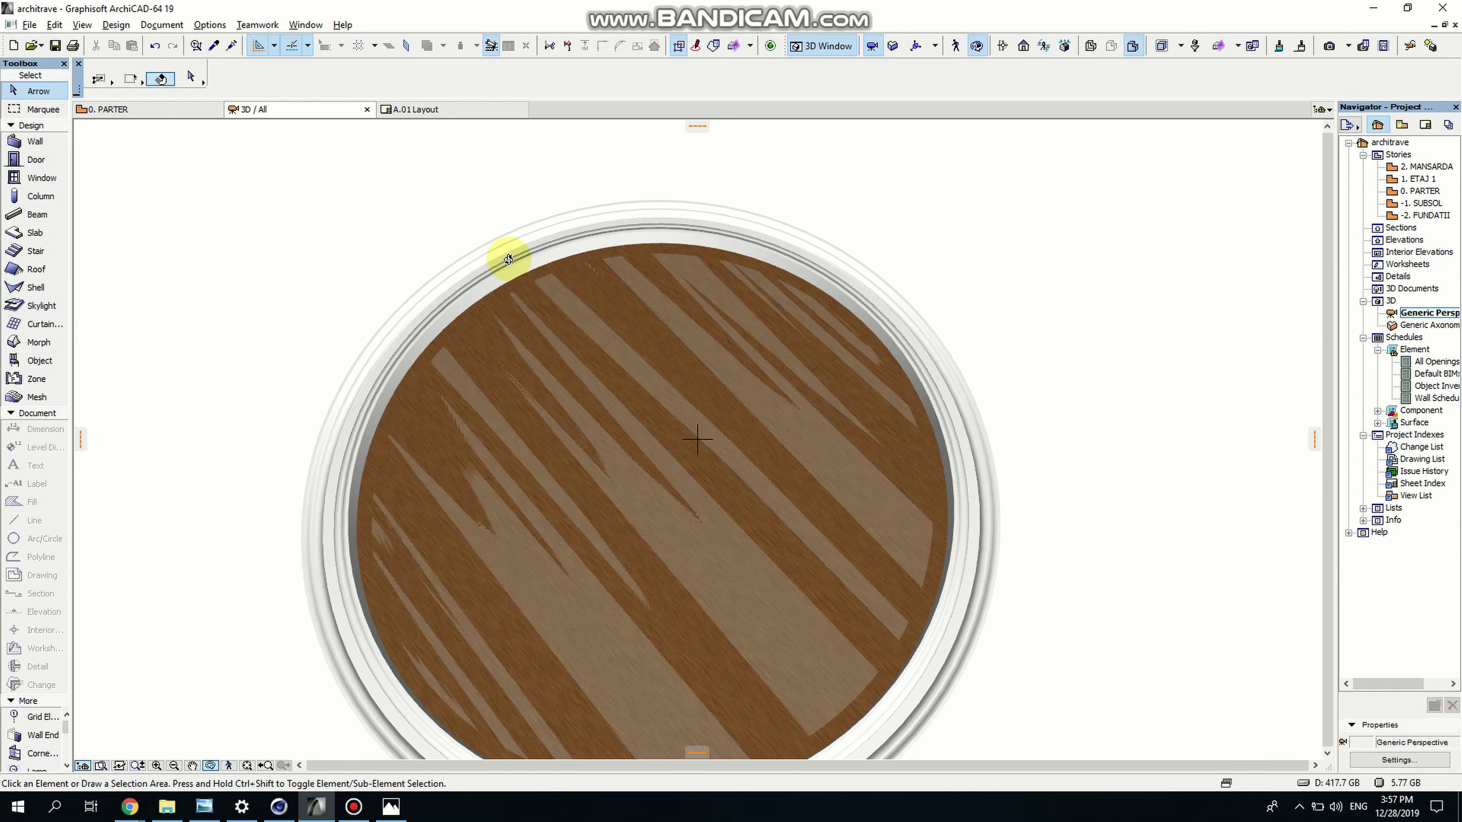
# On the 0. PARTER plan, subtract the glass slab's circular contour from the walnut slab to leave a ring, and inspect it in 3D
pyautogui.doubleClick(1419, 194)
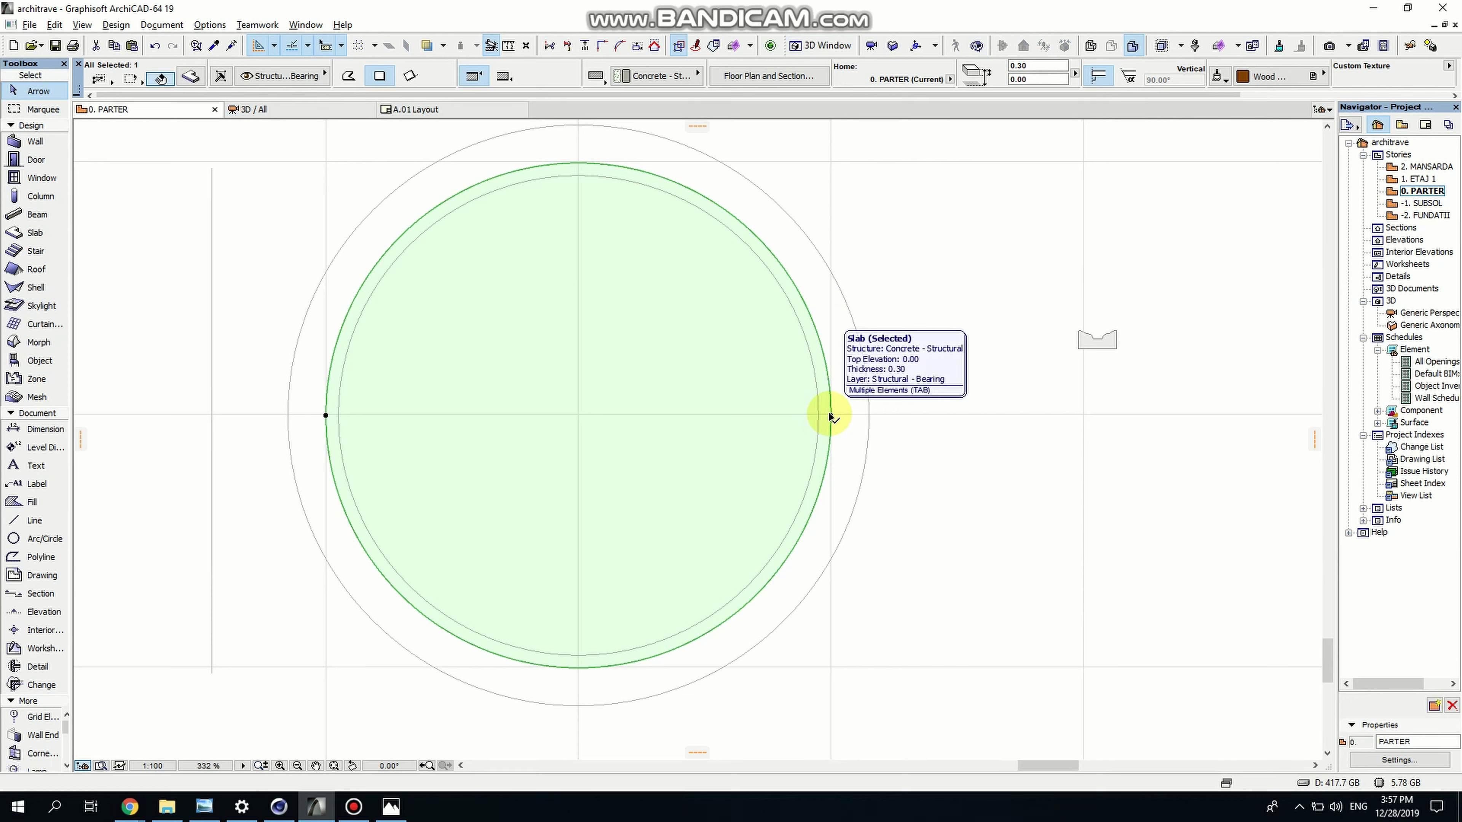
pyautogui.click(829, 415)
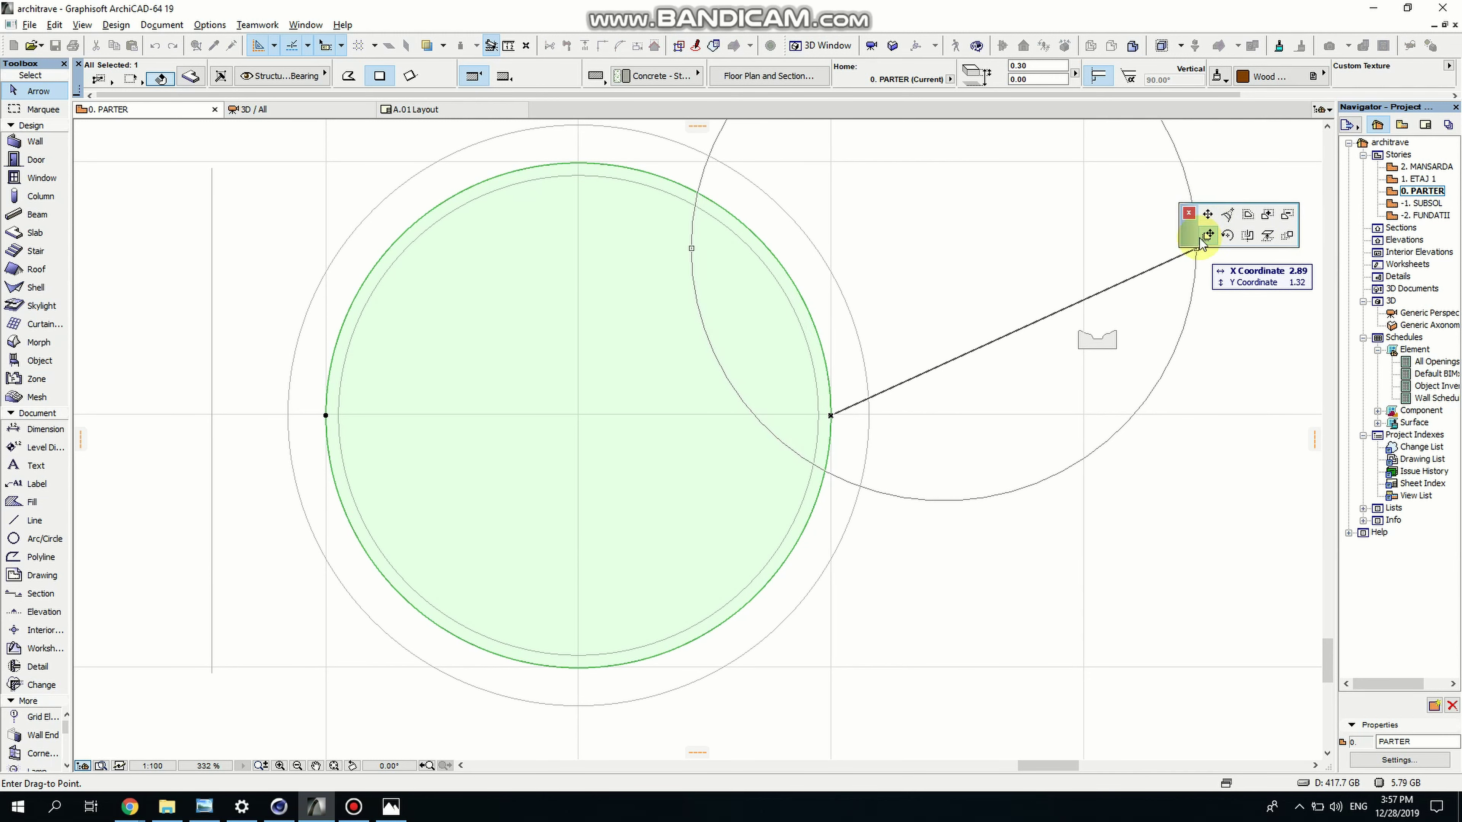
pyautogui.click(1287, 221)
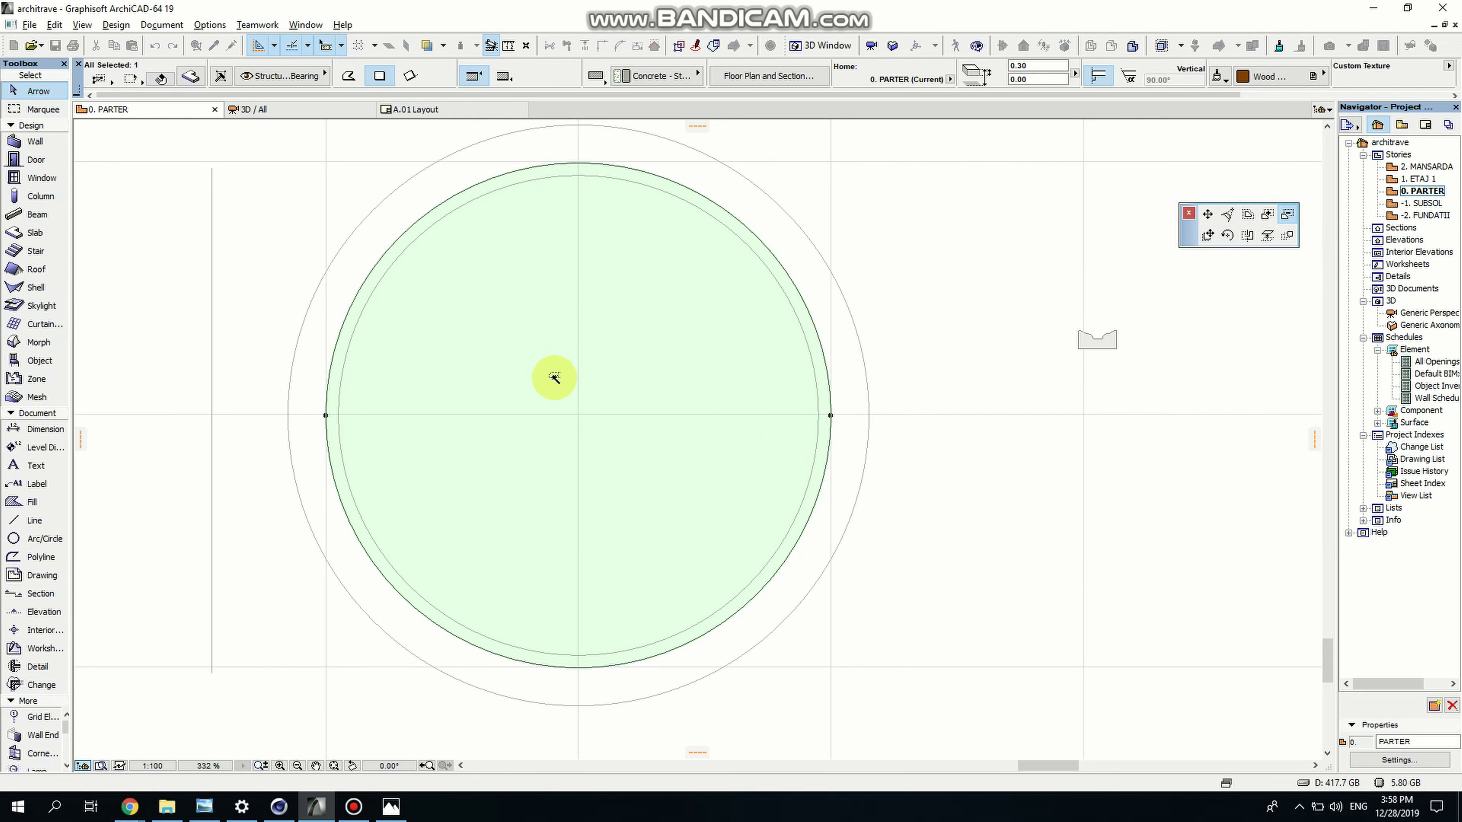
pyautogui.click(555, 377)
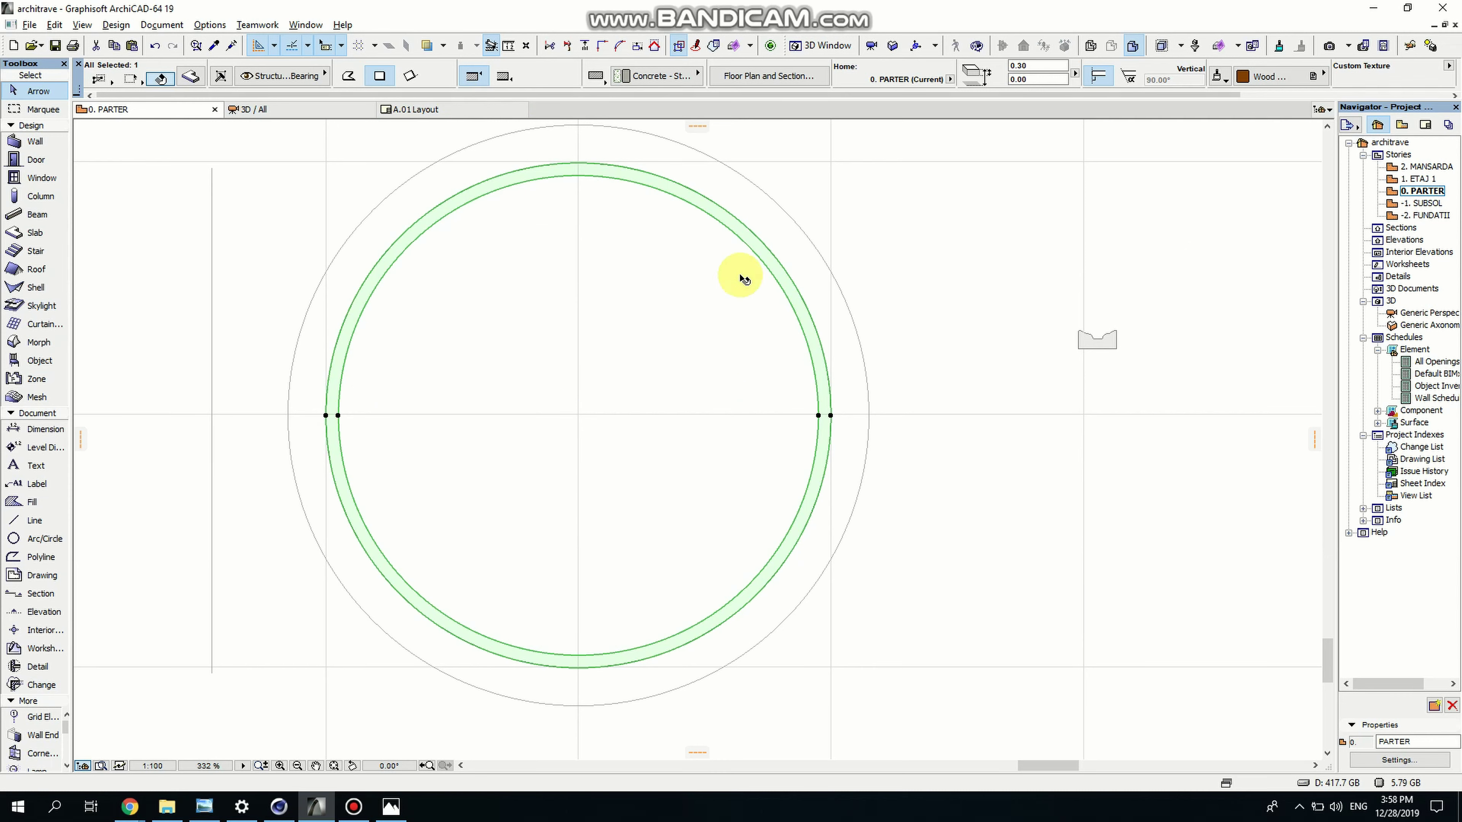
pyautogui.doubleClick(1441, 315)
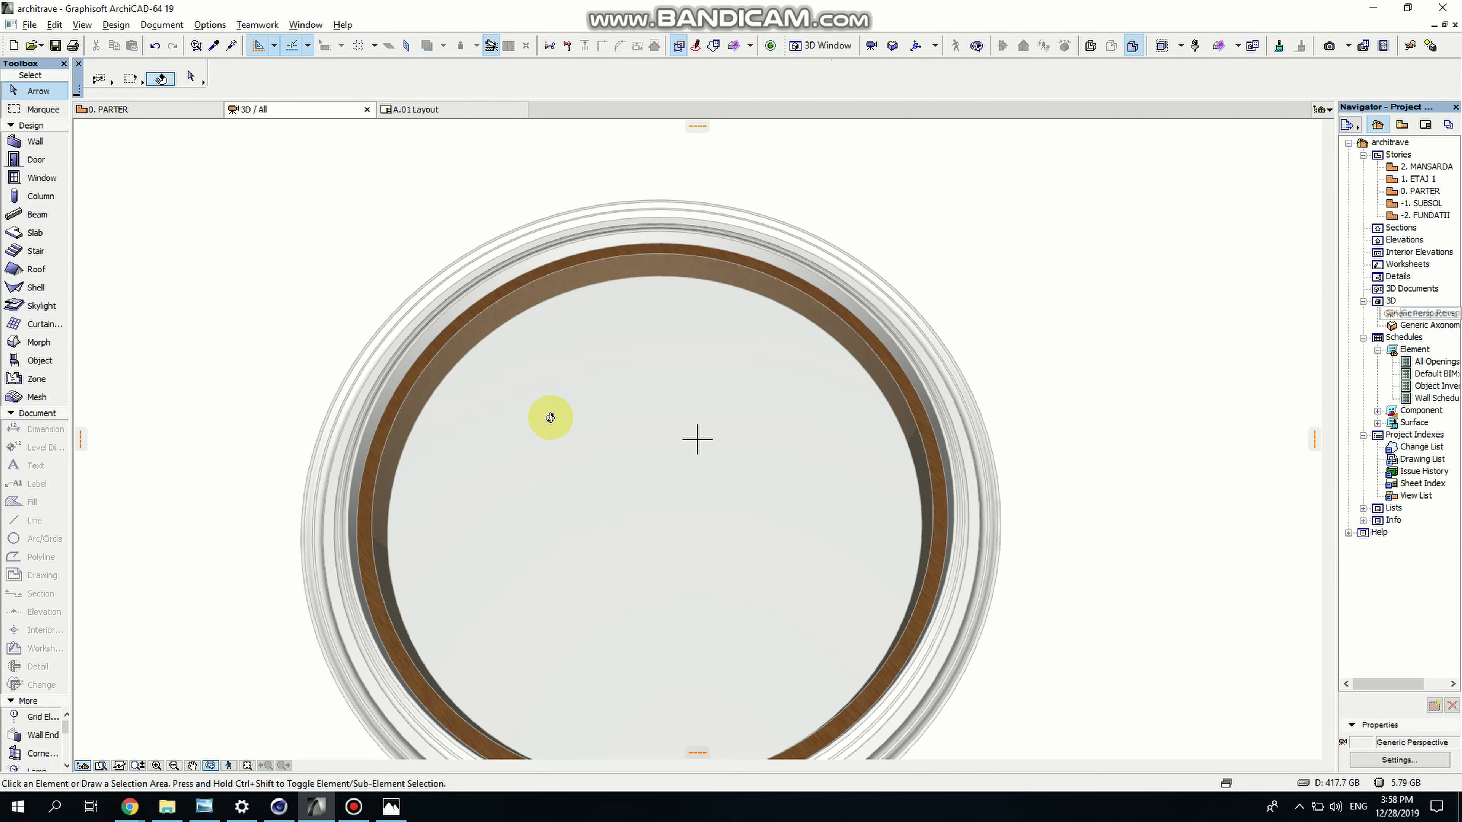
pyautogui.scroll(-3, 548, 415)
pyautogui.keyDown('shift'); pyautogui.moveTo(548, 415); pyautogui.dragTo(656, 388, button='middle'); pyautogui.keyUp('shift')
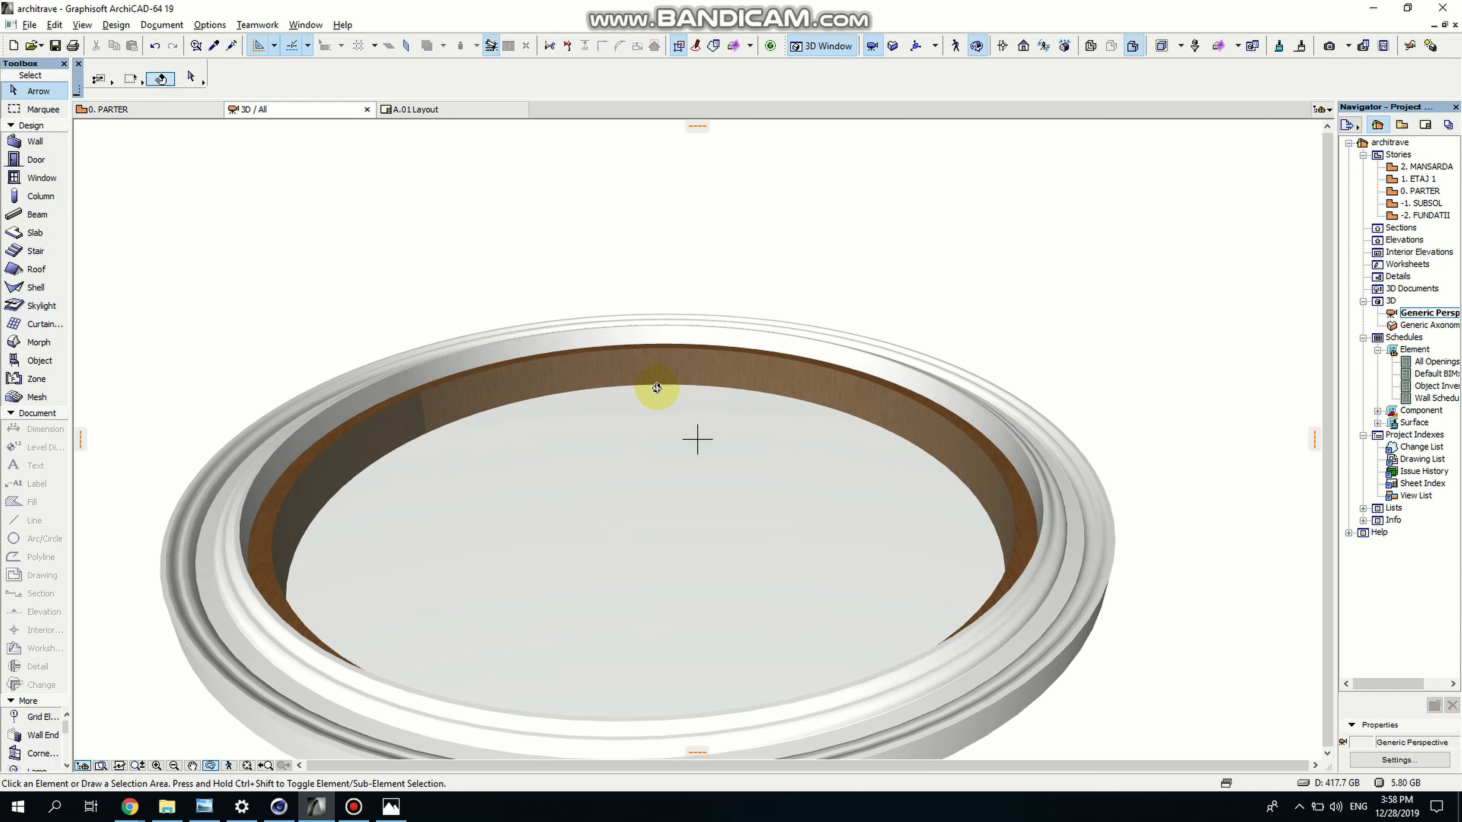
# Select the glass slab in 3D and move it vertically down by 0.12 inside the walnut ring
pyautogui.click(693, 461)
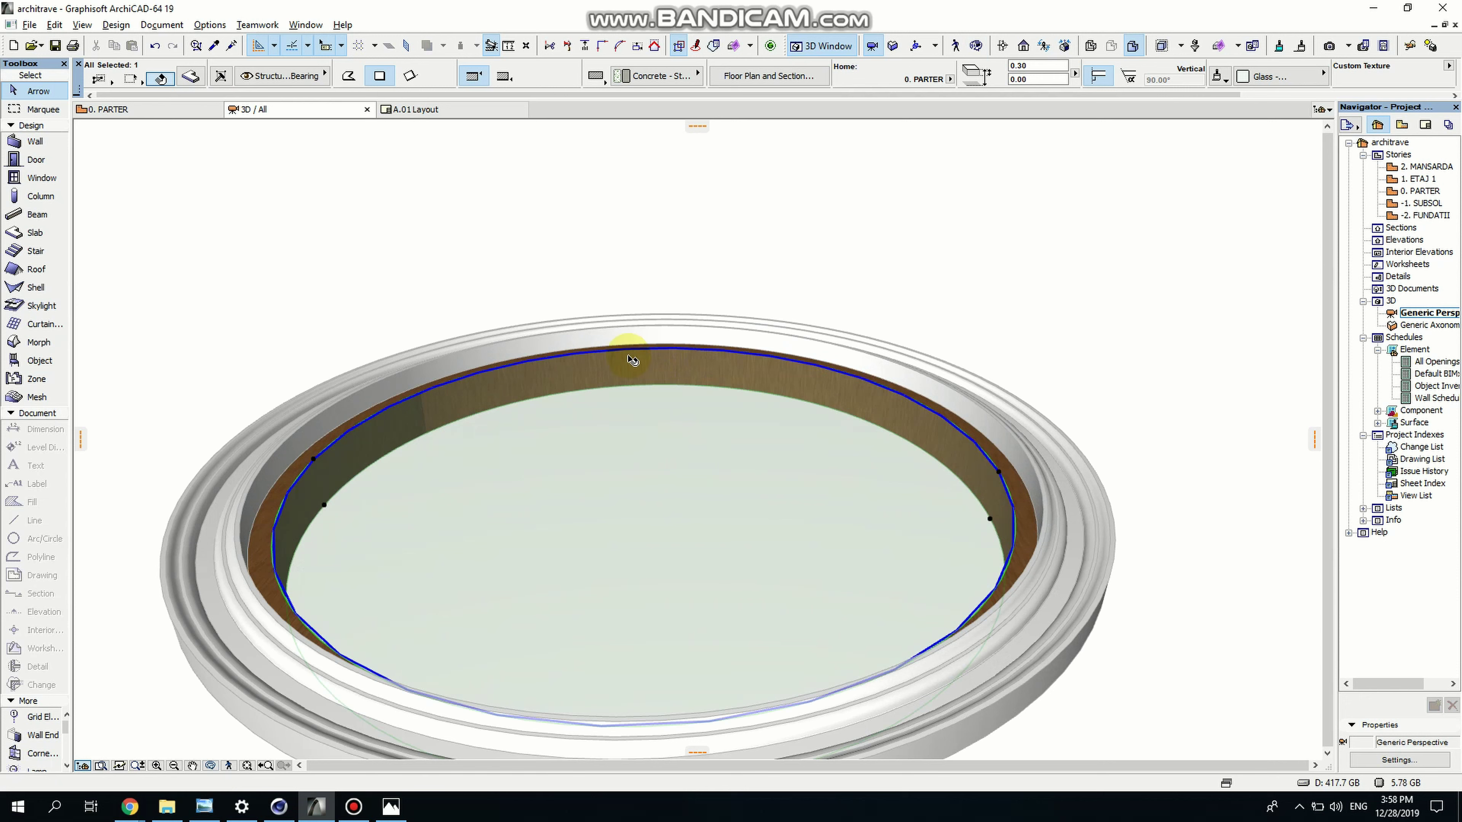
pyautogui.click(632, 353)
pyautogui.click(671, 442)
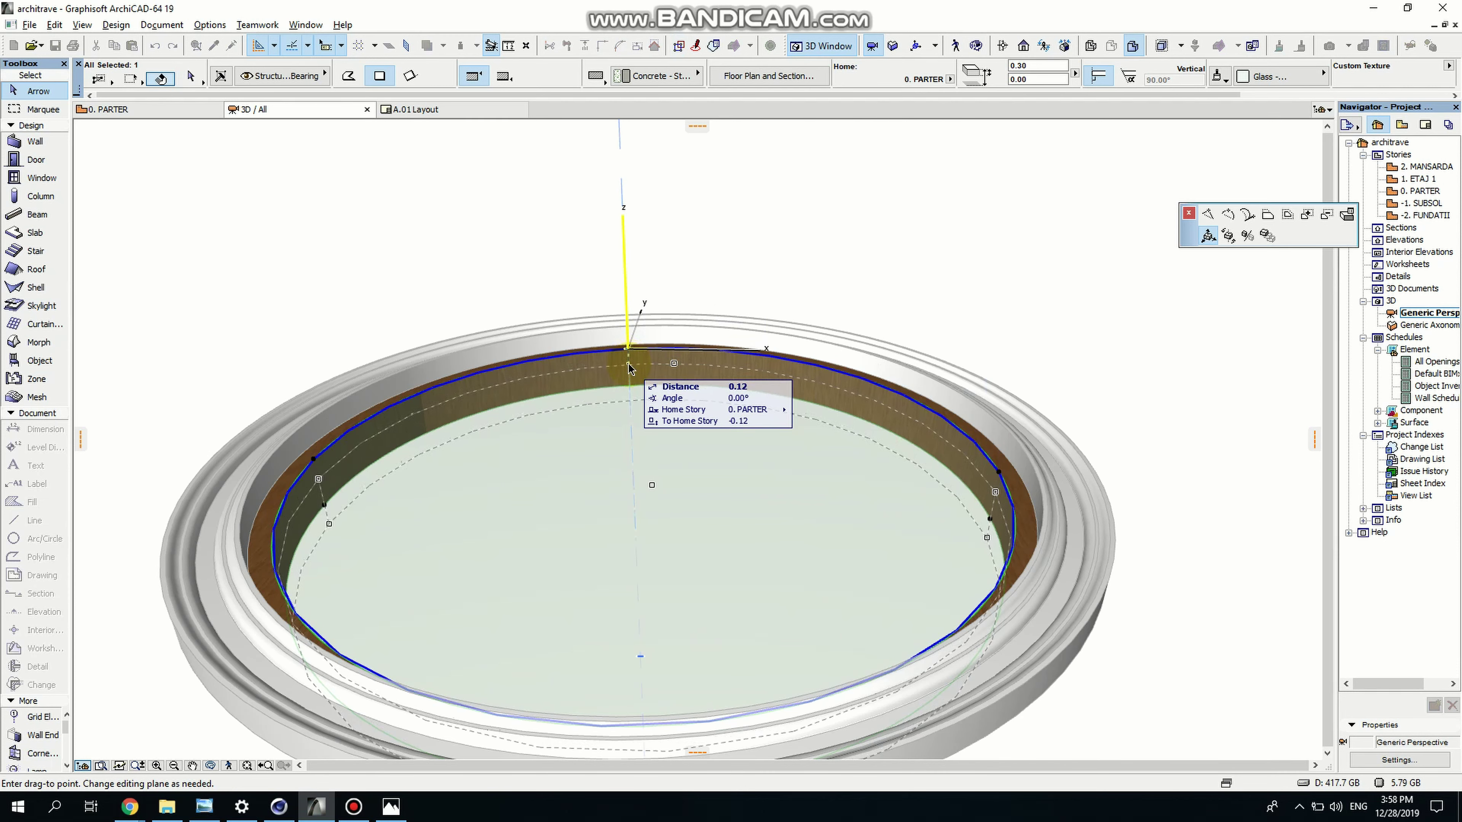
pyautogui.click(629, 367)
# Set the glass slab's thickness to 0.03 and view the whole round window from above
pyautogui.scroll(1, 986, 537)
pyautogui.click(986, 538)
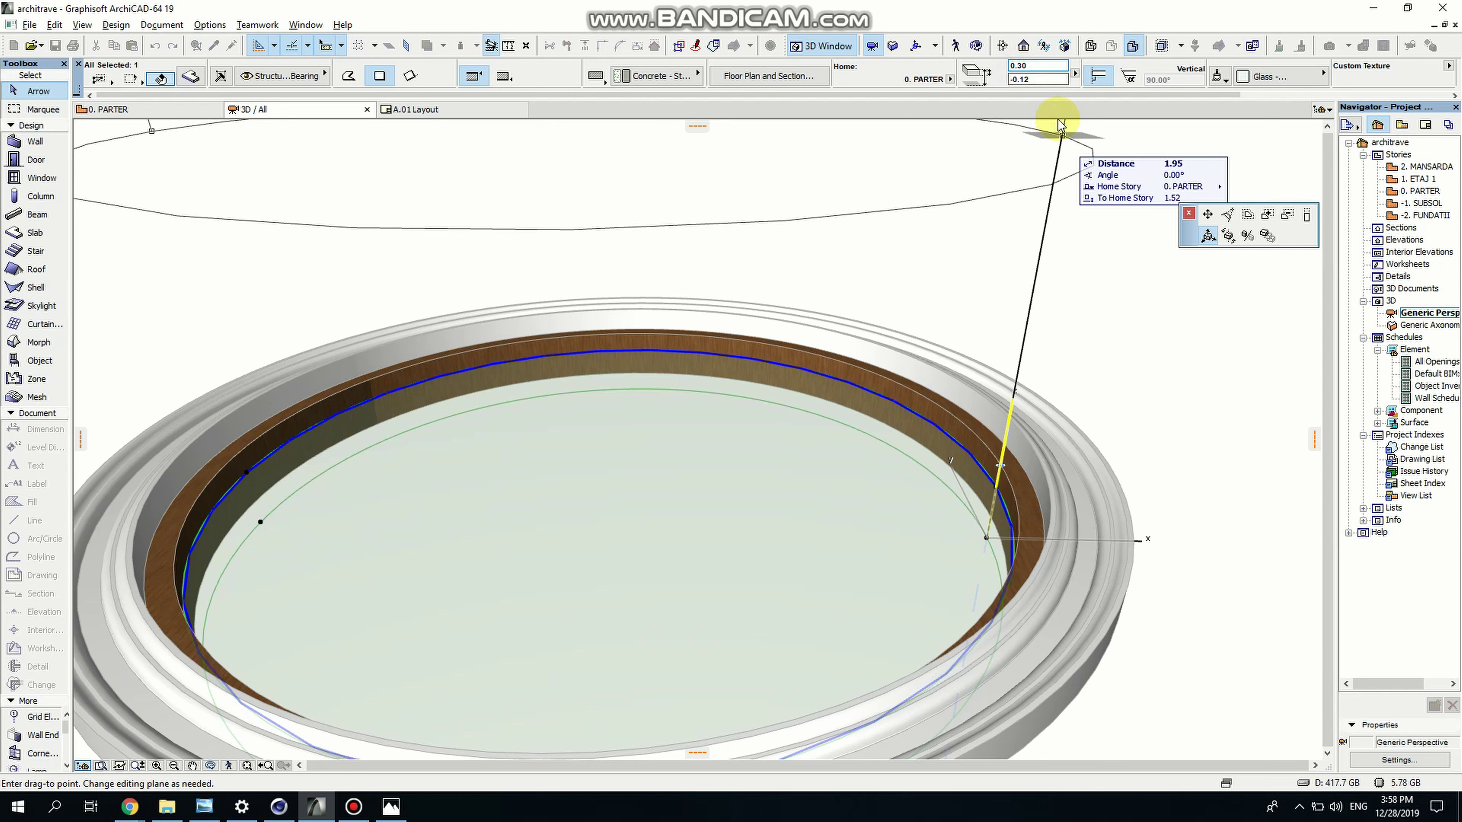
pyautogui.write('0')
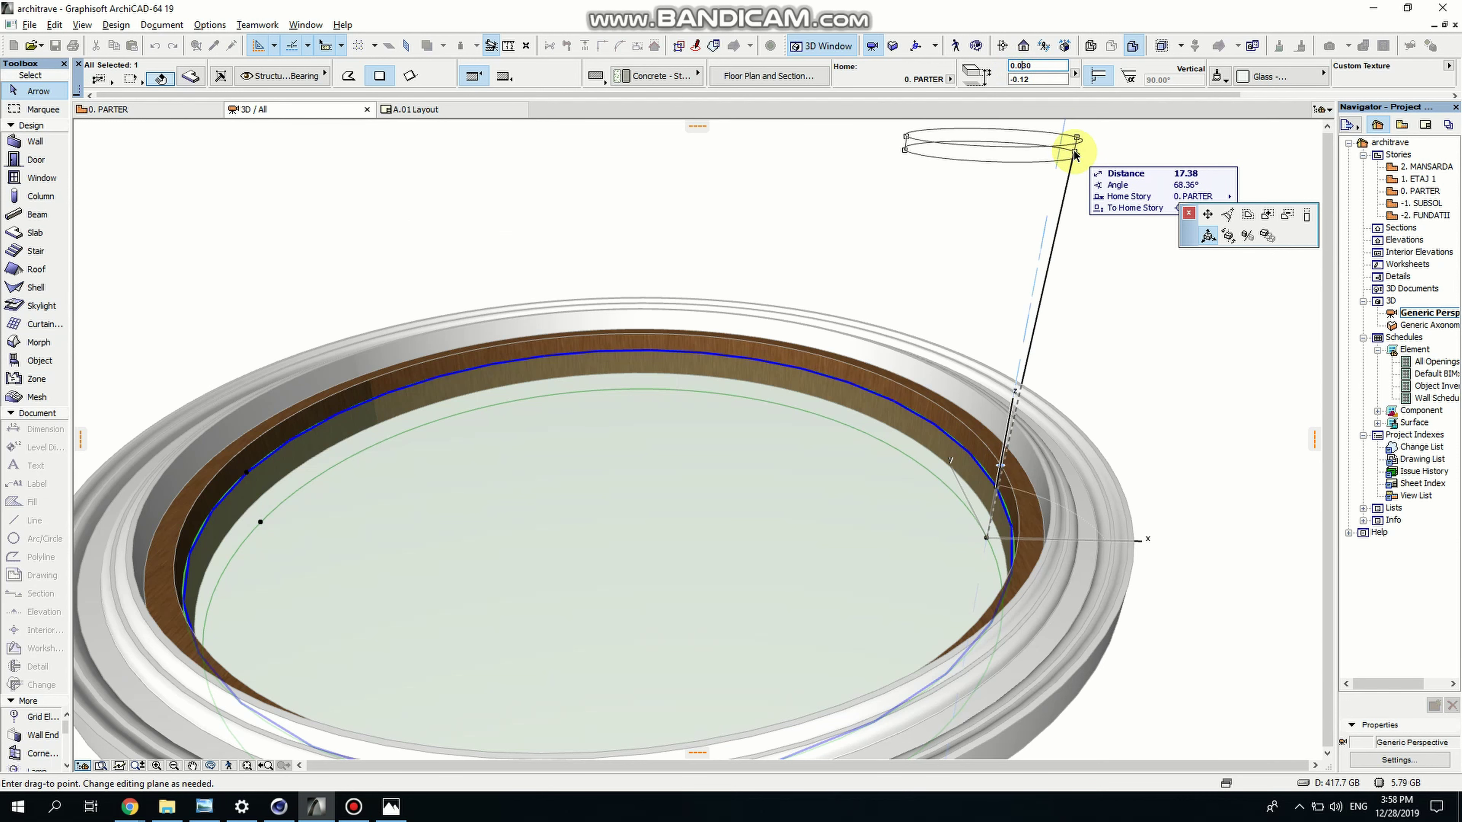
pyautogui.click(995, 368)
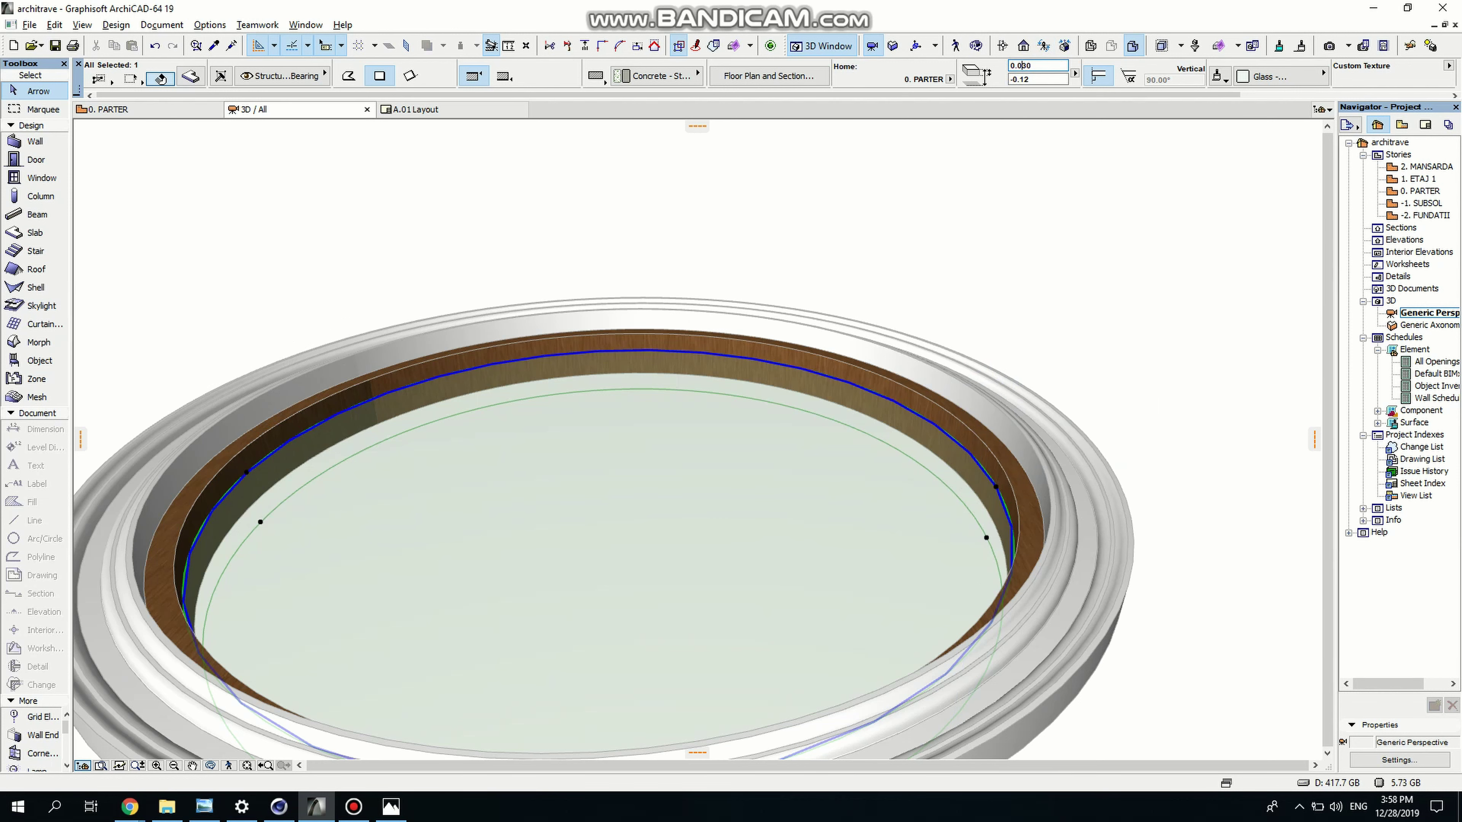
pyautogui.press('End')
pyautogui.press('BackSpace')
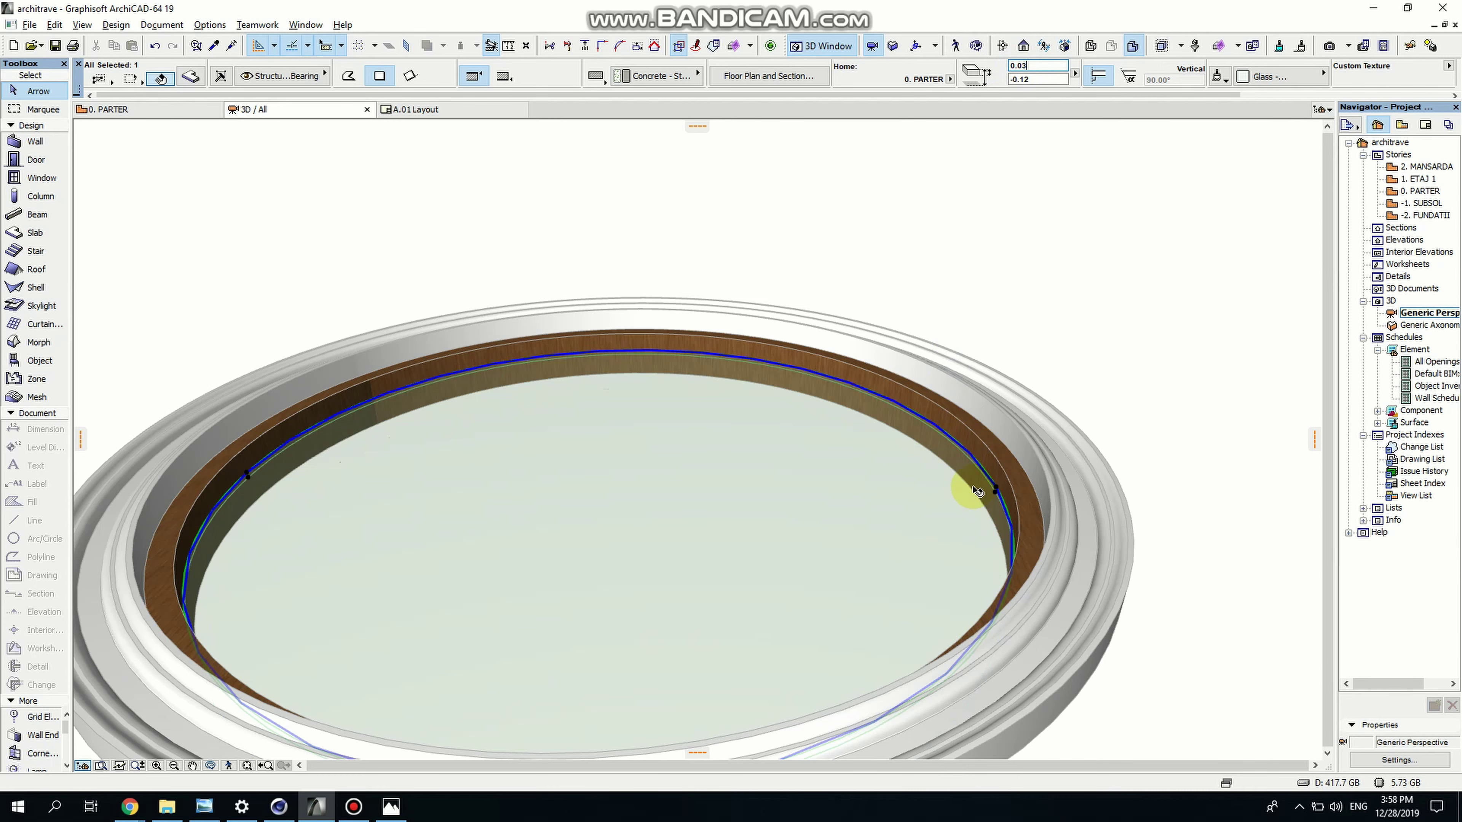
pyautogui.scroll(-3, 661, 534)
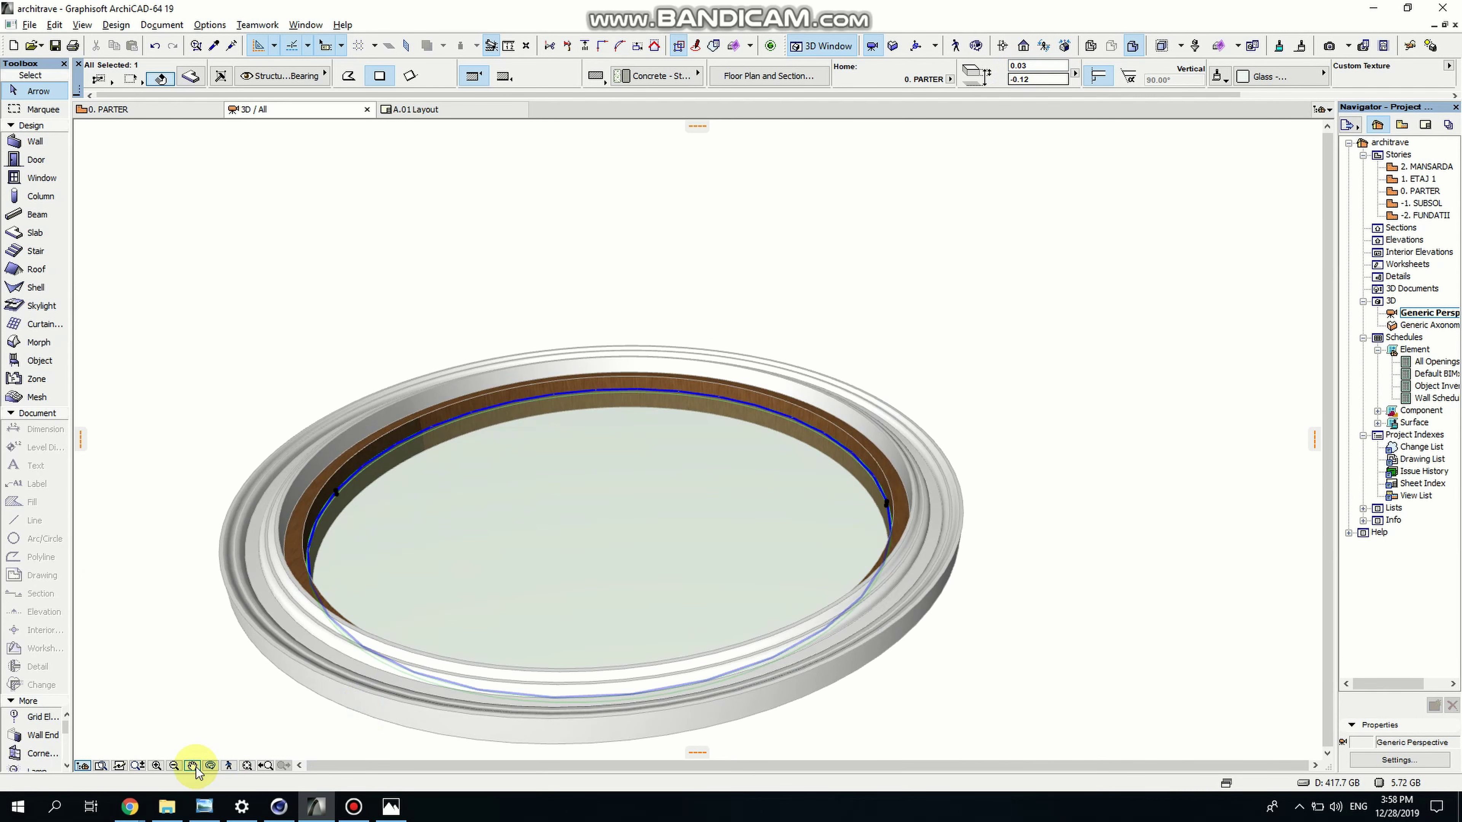
pyautogui.click(210, 765)
pyautogui.moveTo(629, 441); pyautogui.dragTo(979, 586)
pyautogui.scroll(-6, 741, 425)
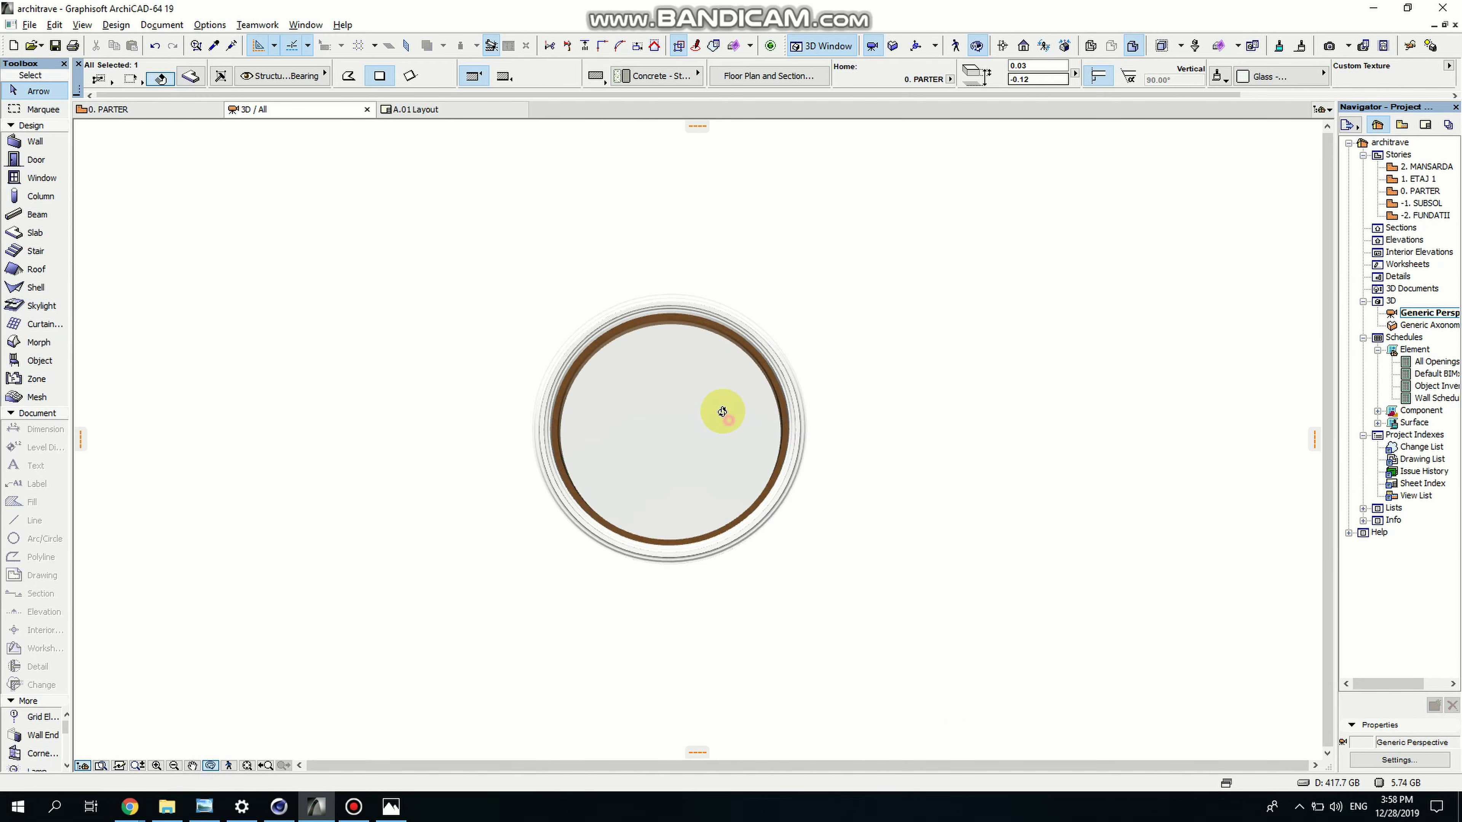
# On the 0. PARTER plan, select the slab with Air surfaces and offset its whole contour outward by 0.10 to the ring's outer circle
pyautogui.doubleClick(1436, 193)
pyautogui.click(1013, 446)
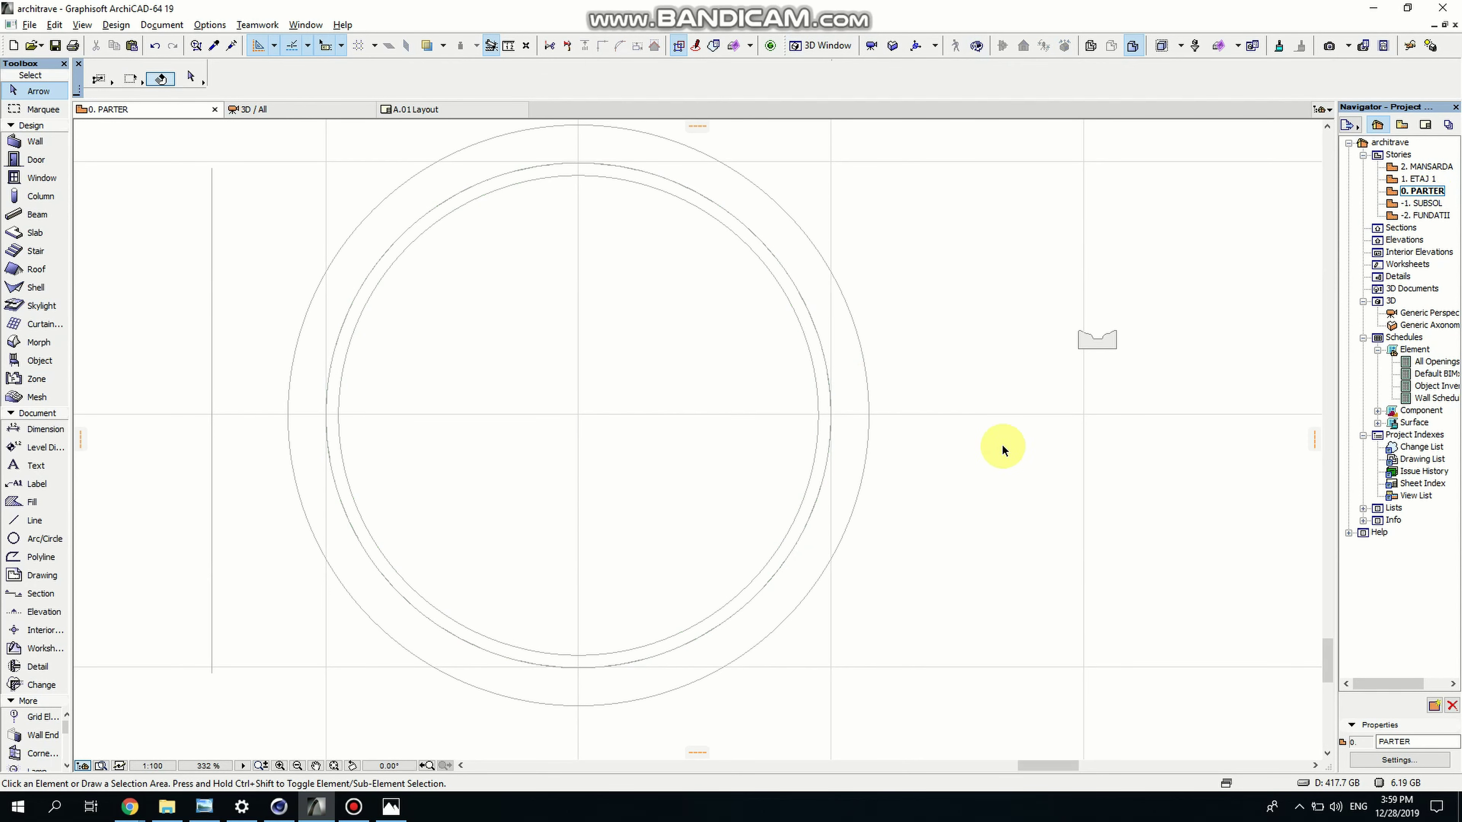
pyautogui.scroll(-5, 855, 533)
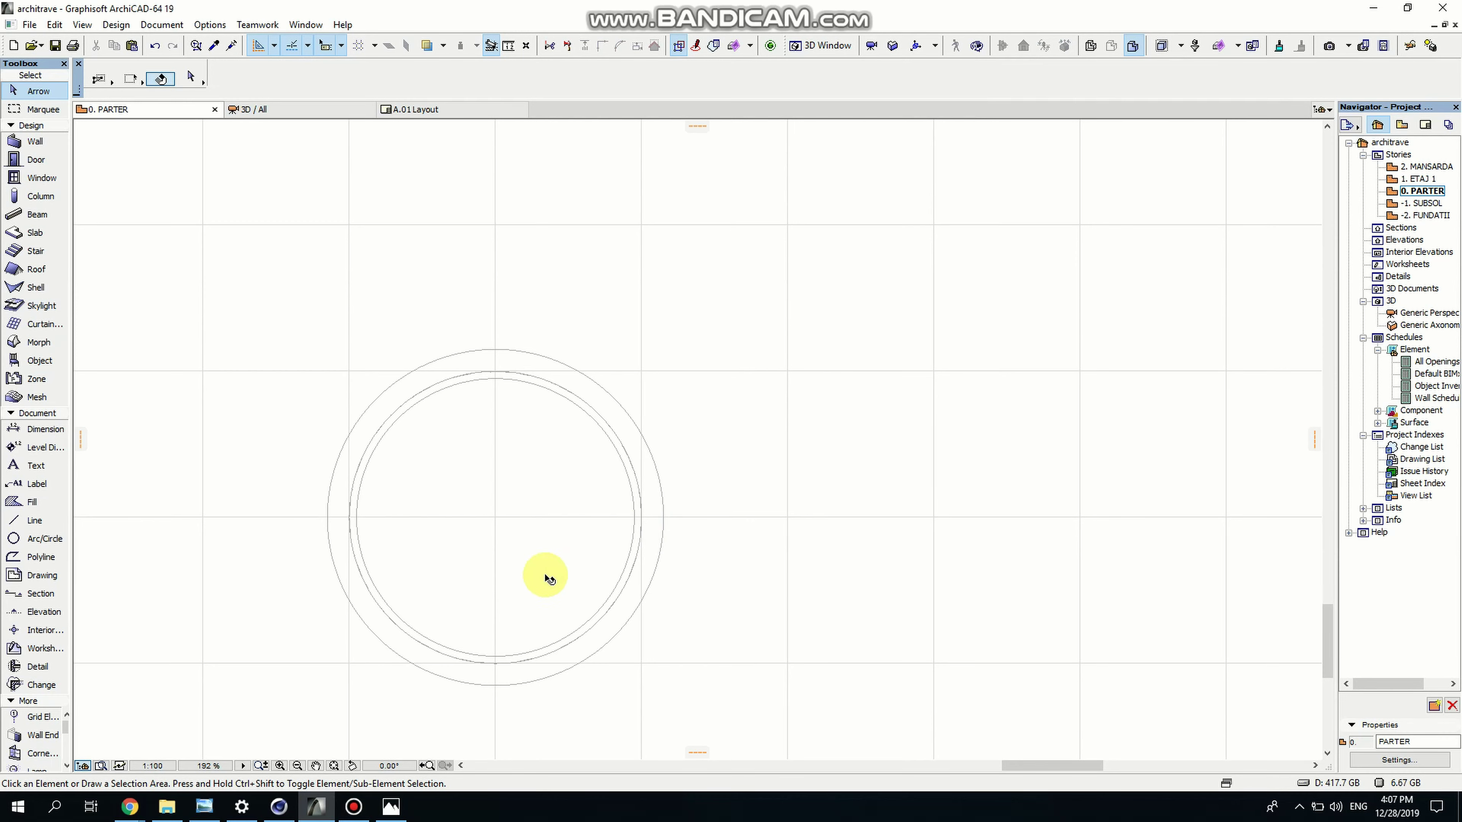
pyautogui.scroll(3, 544, 538)
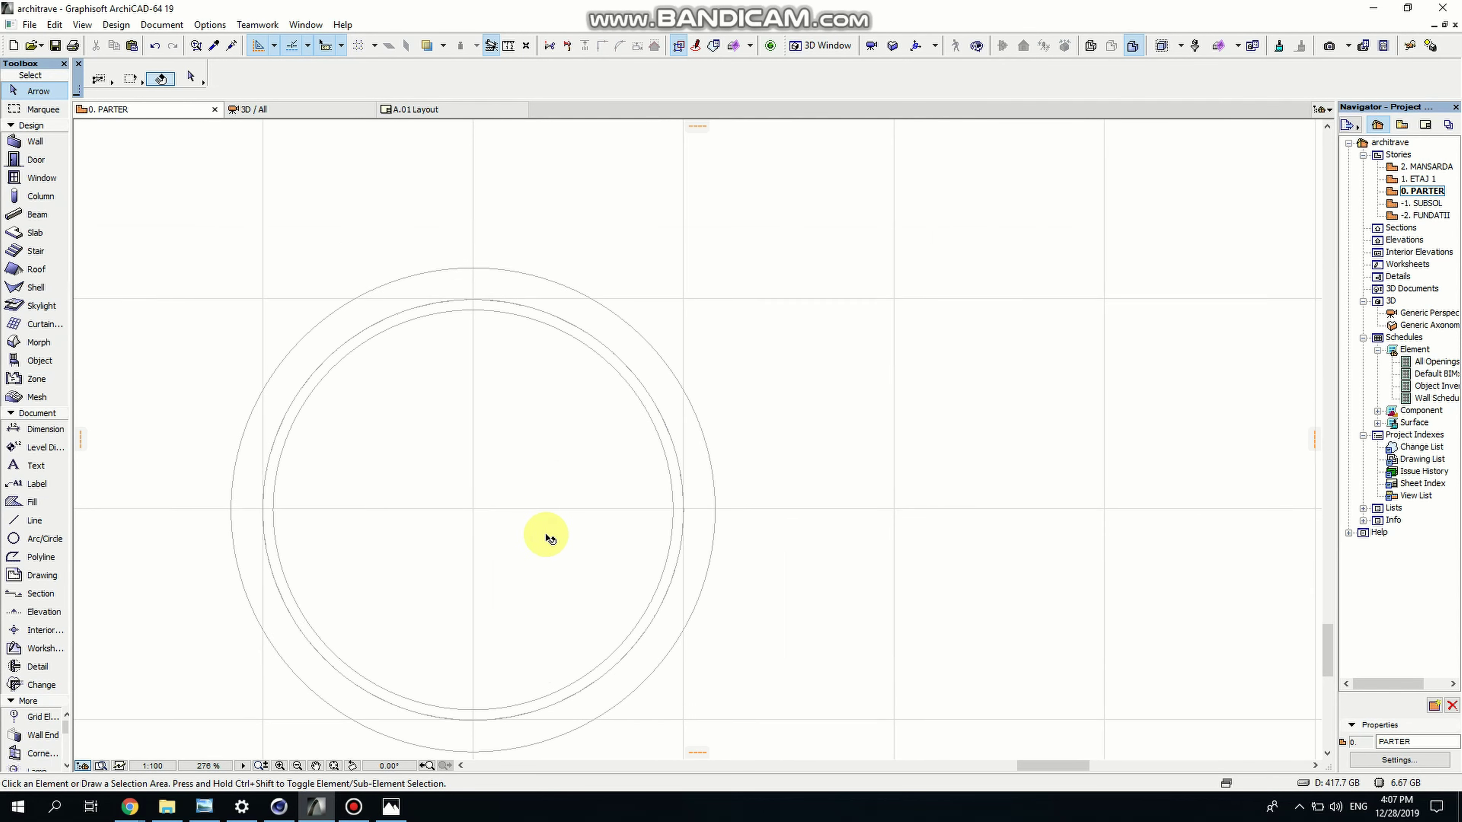
pyautogui.scroll(-2, 886, 349)
pyautogui.click(668, 405)
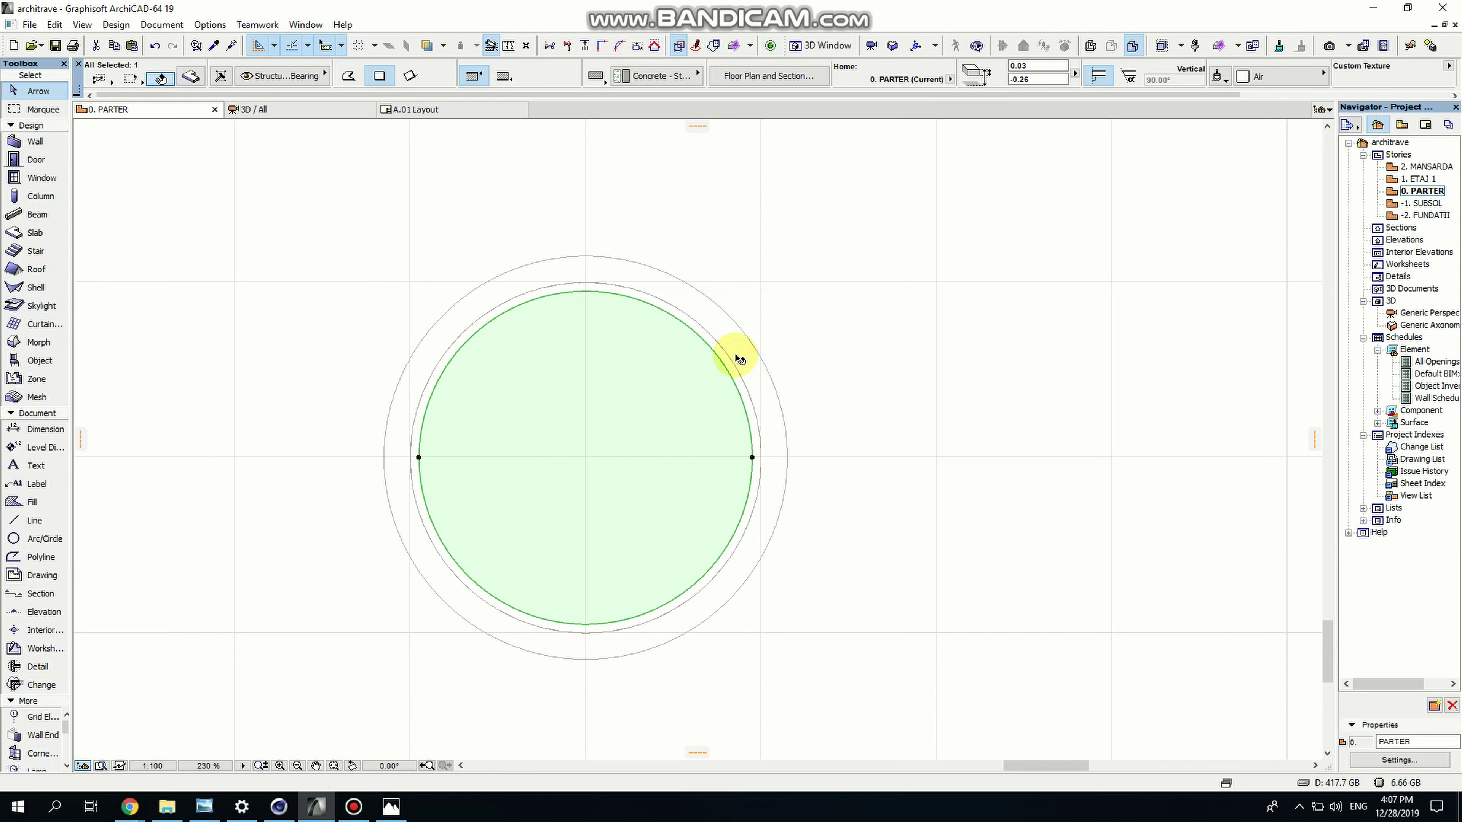
pyautogui.click(729, 376)
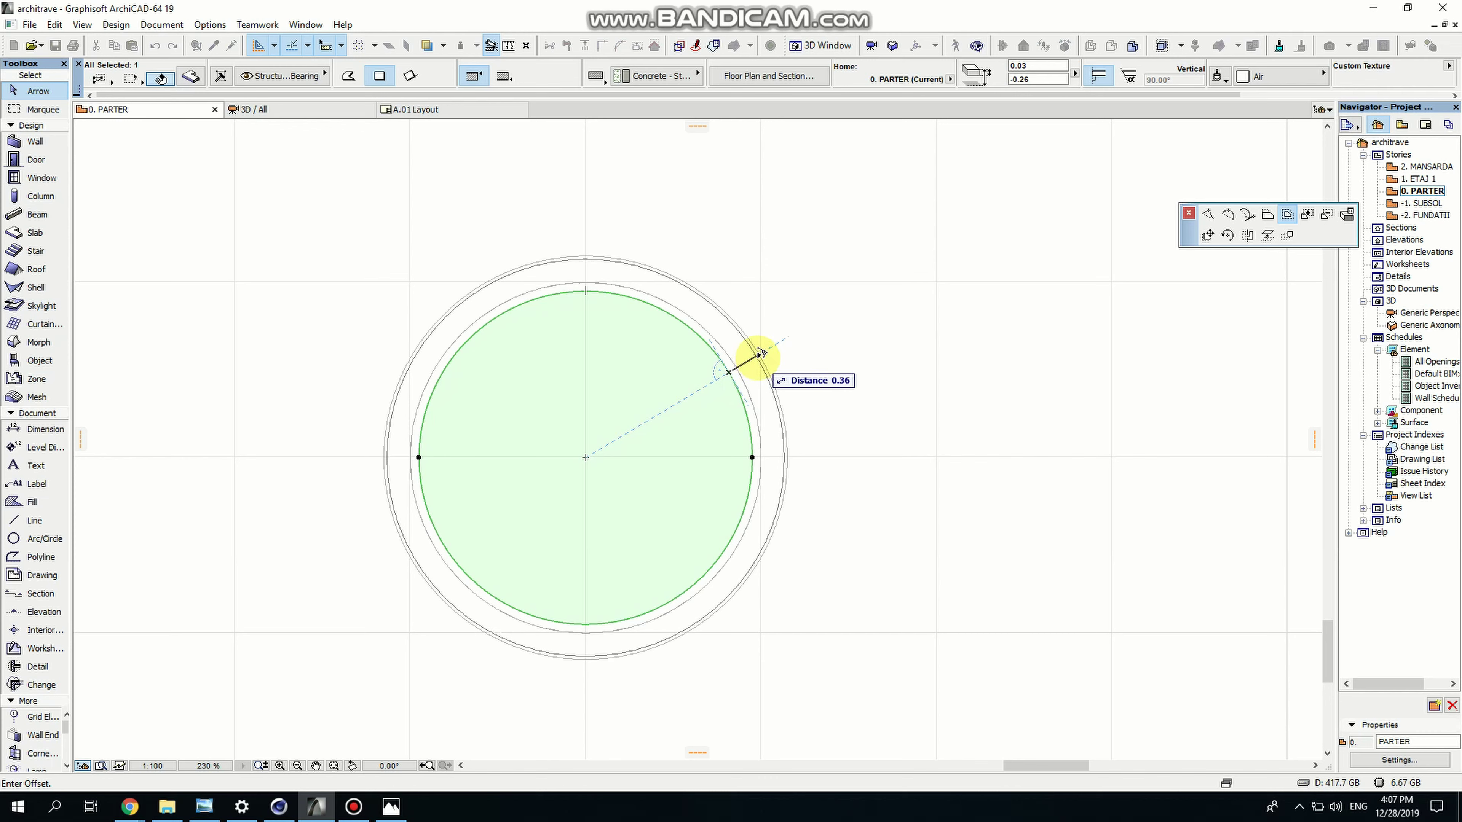
pyautogui.scroll(5, 734, 366)
pyautogui.scroll(3, 733, 365)
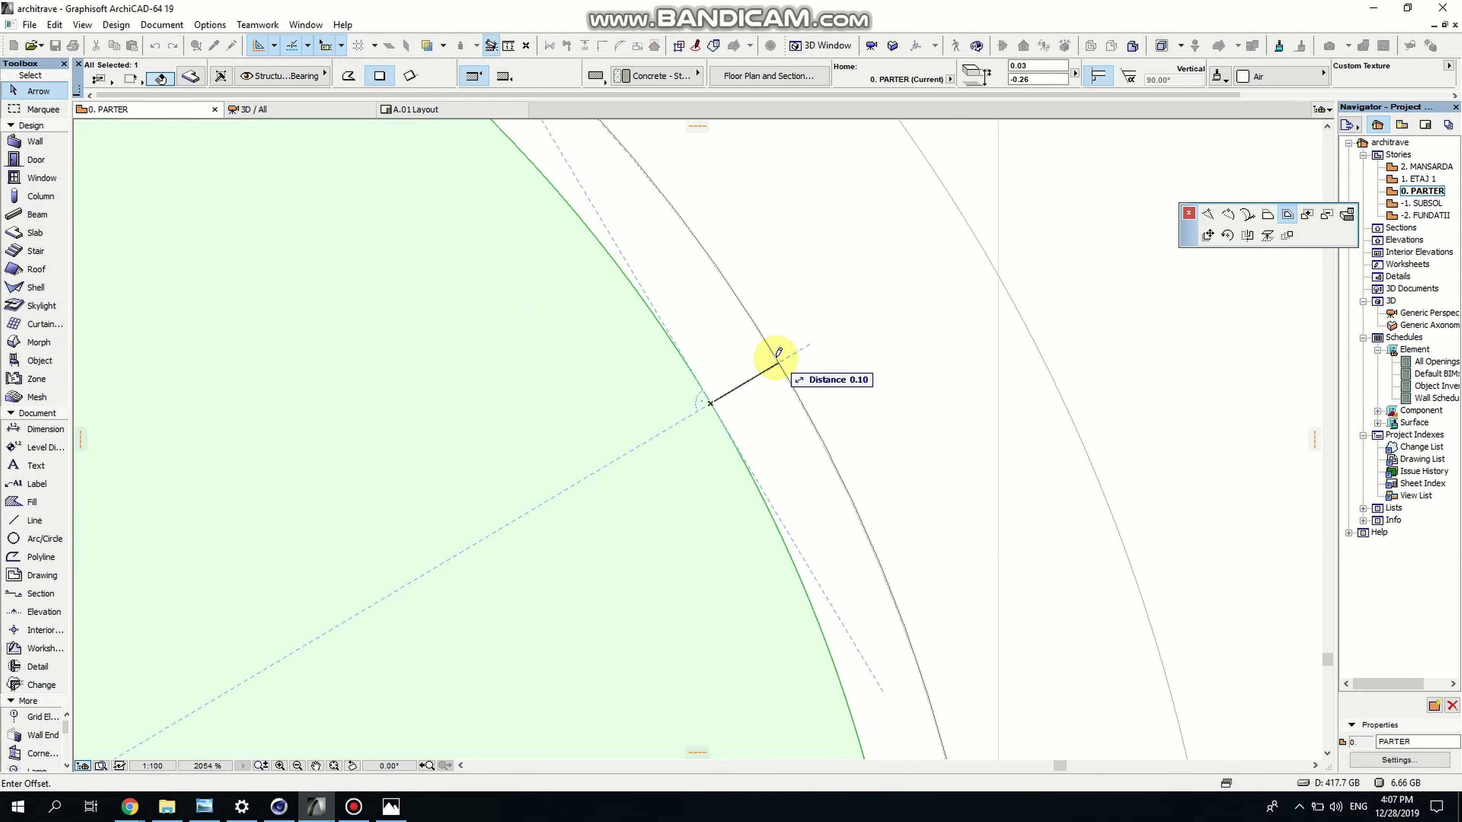
pyautogui.click(779, 352)
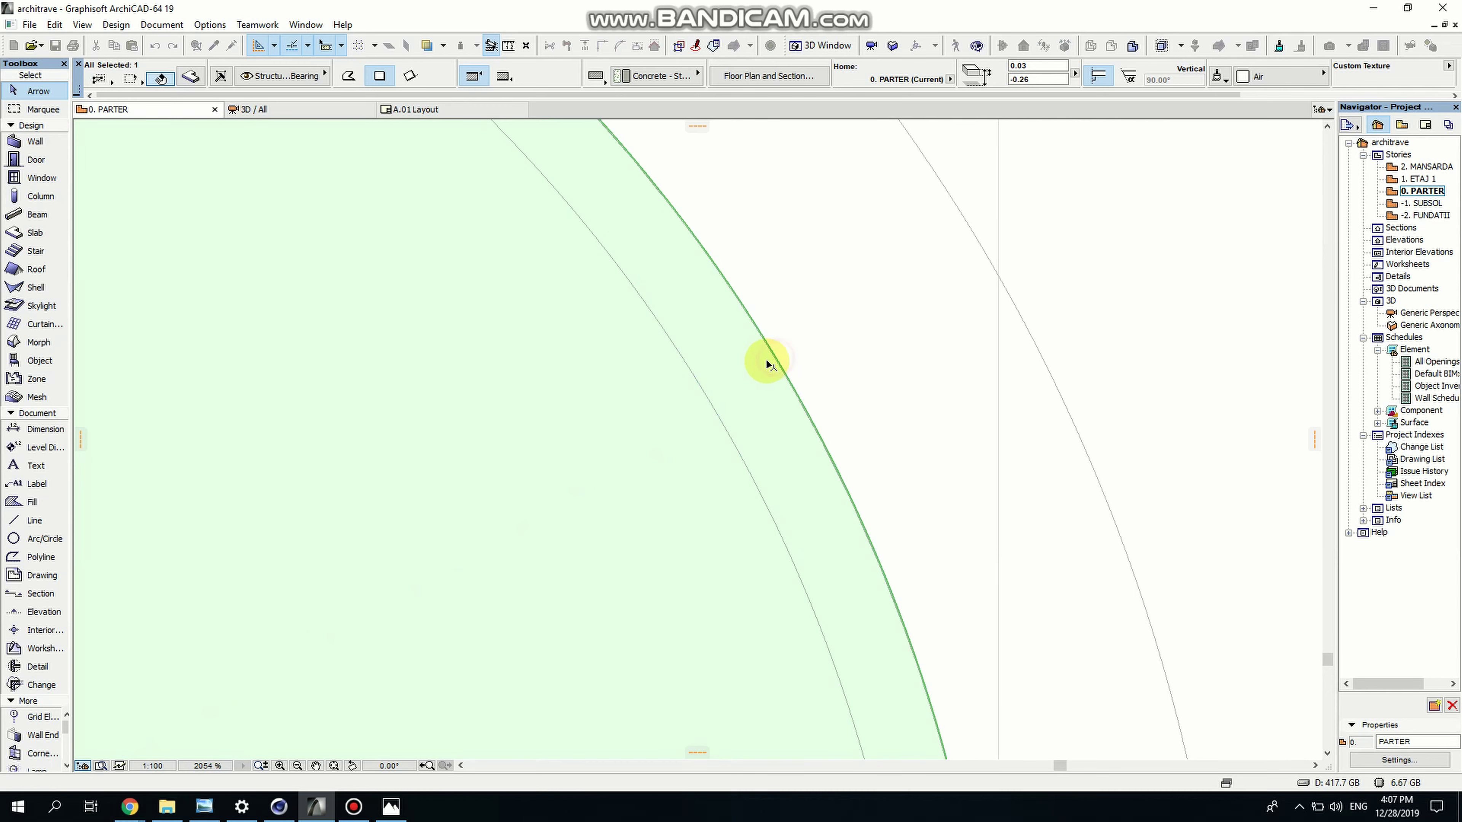
# Change the Air slab's ID to wallhole in its settings
pyautogui.scroll(-10, 770, 362)
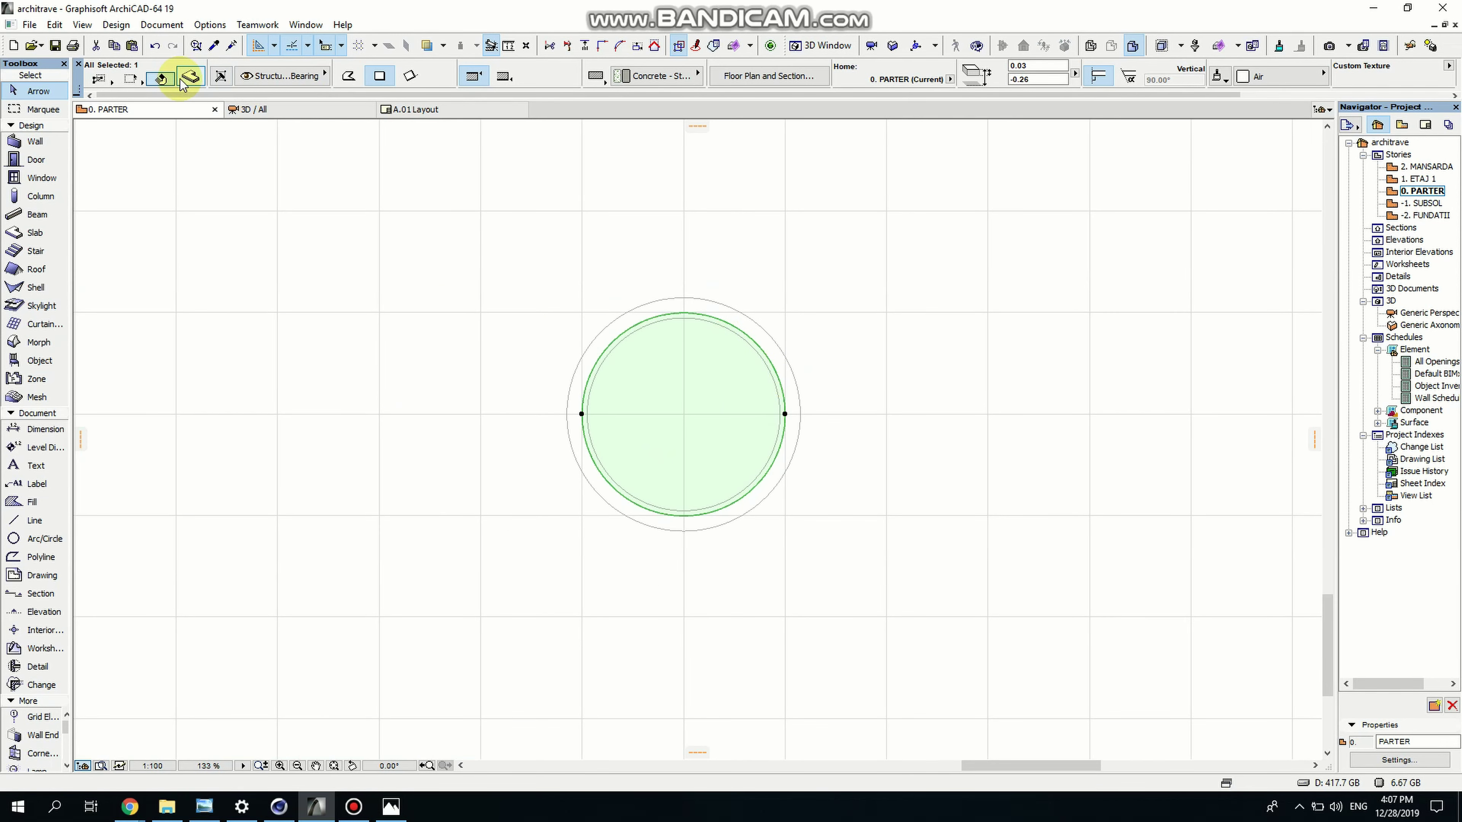
pyautogui.click(185, 81)
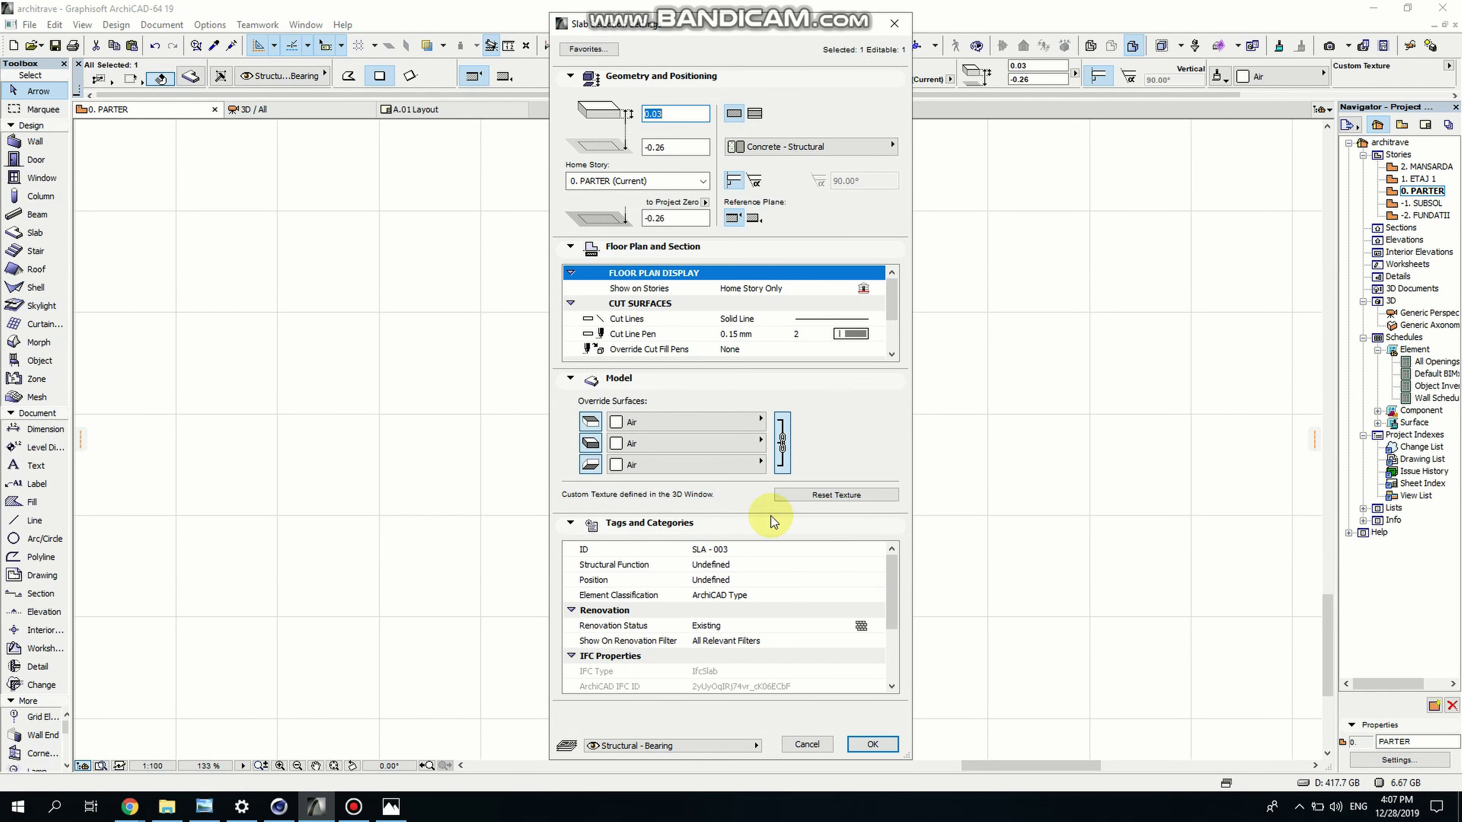
pyautogui.click(713, 549)
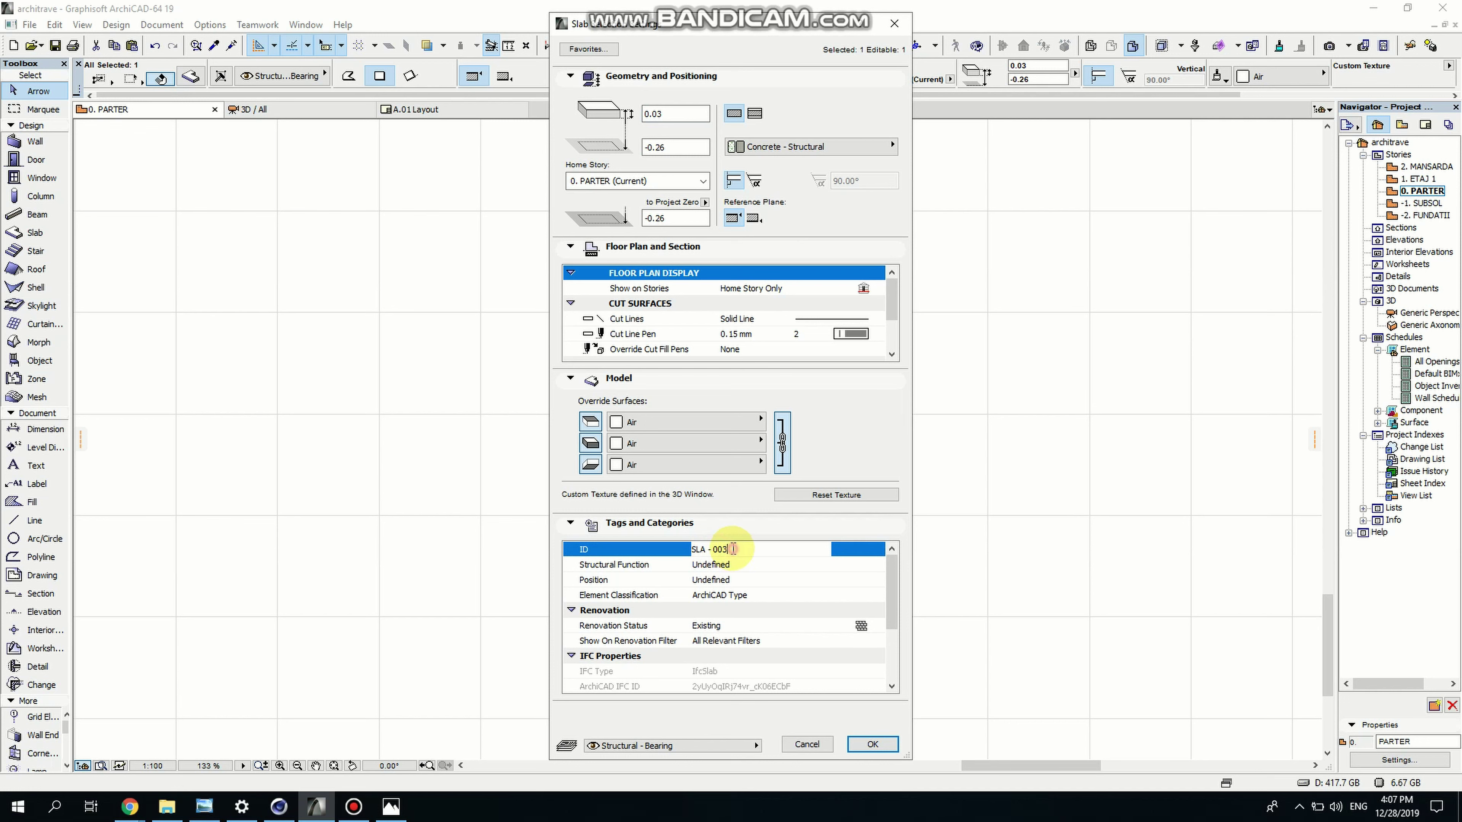
pyautogui.moveTo(733, 549); pyautogui.dragTo(661, 552)
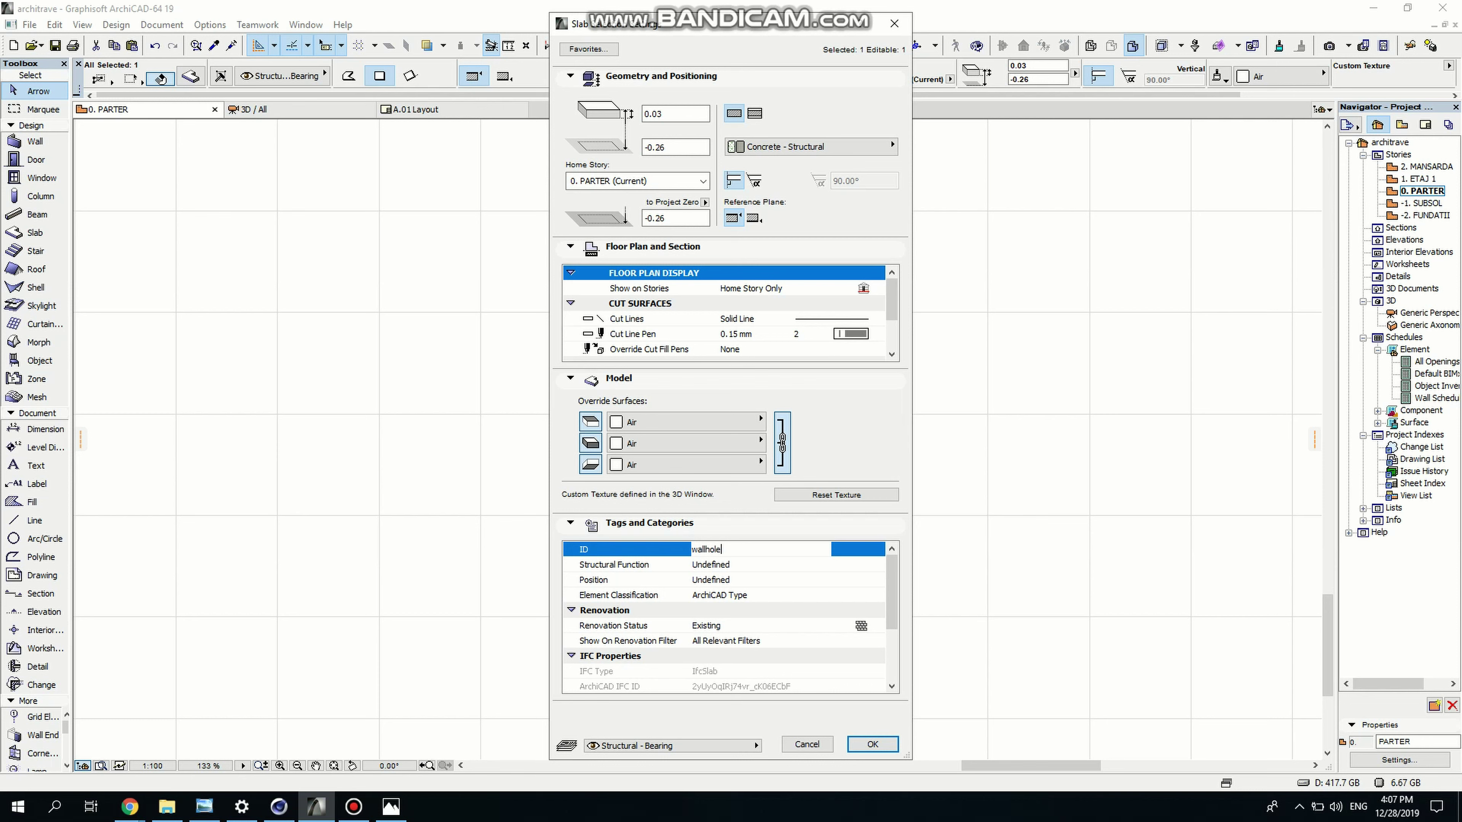
pyautogui.click(872, 744)
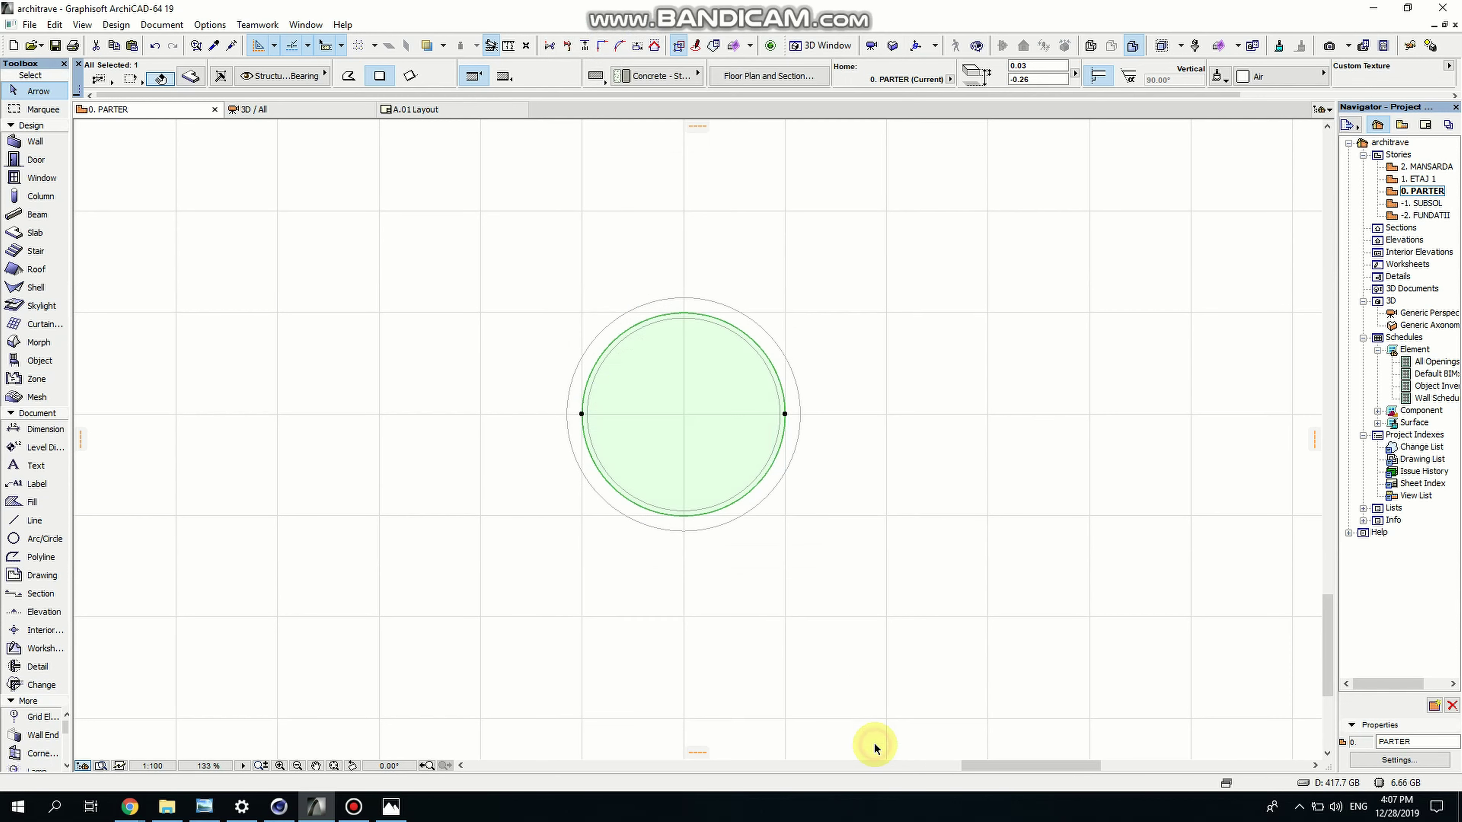
# Select all elements of the round window and save them as the window object New Window 1 01 in the Embedded Library
pyautogui.click(887, 606)
pyautogui.moveTo(900, 599); pyautogui.dragTo(509, 255)
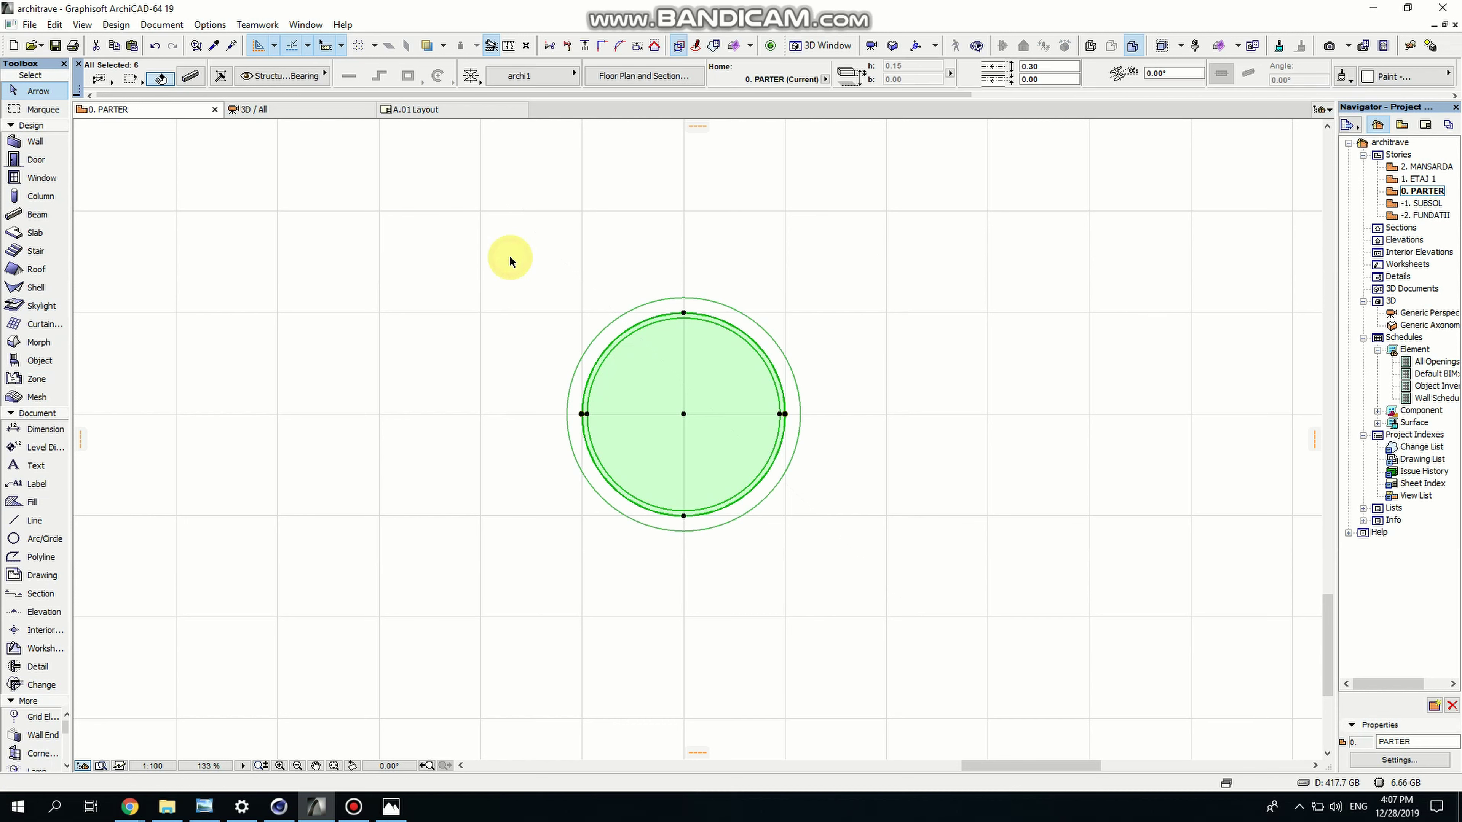
pyautogui.click(28, 25)
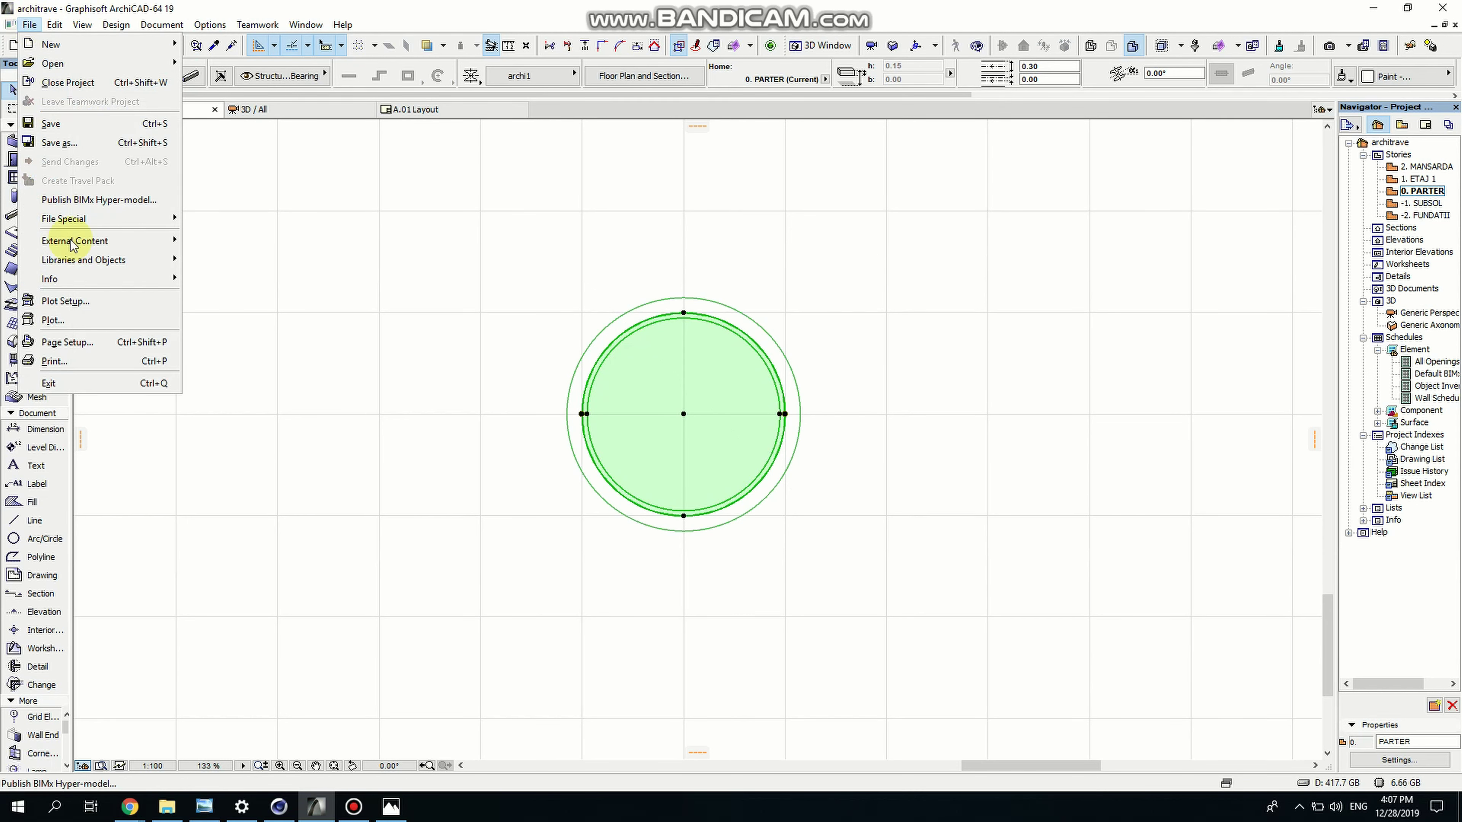
pyautogui.moveTo(102, 263)
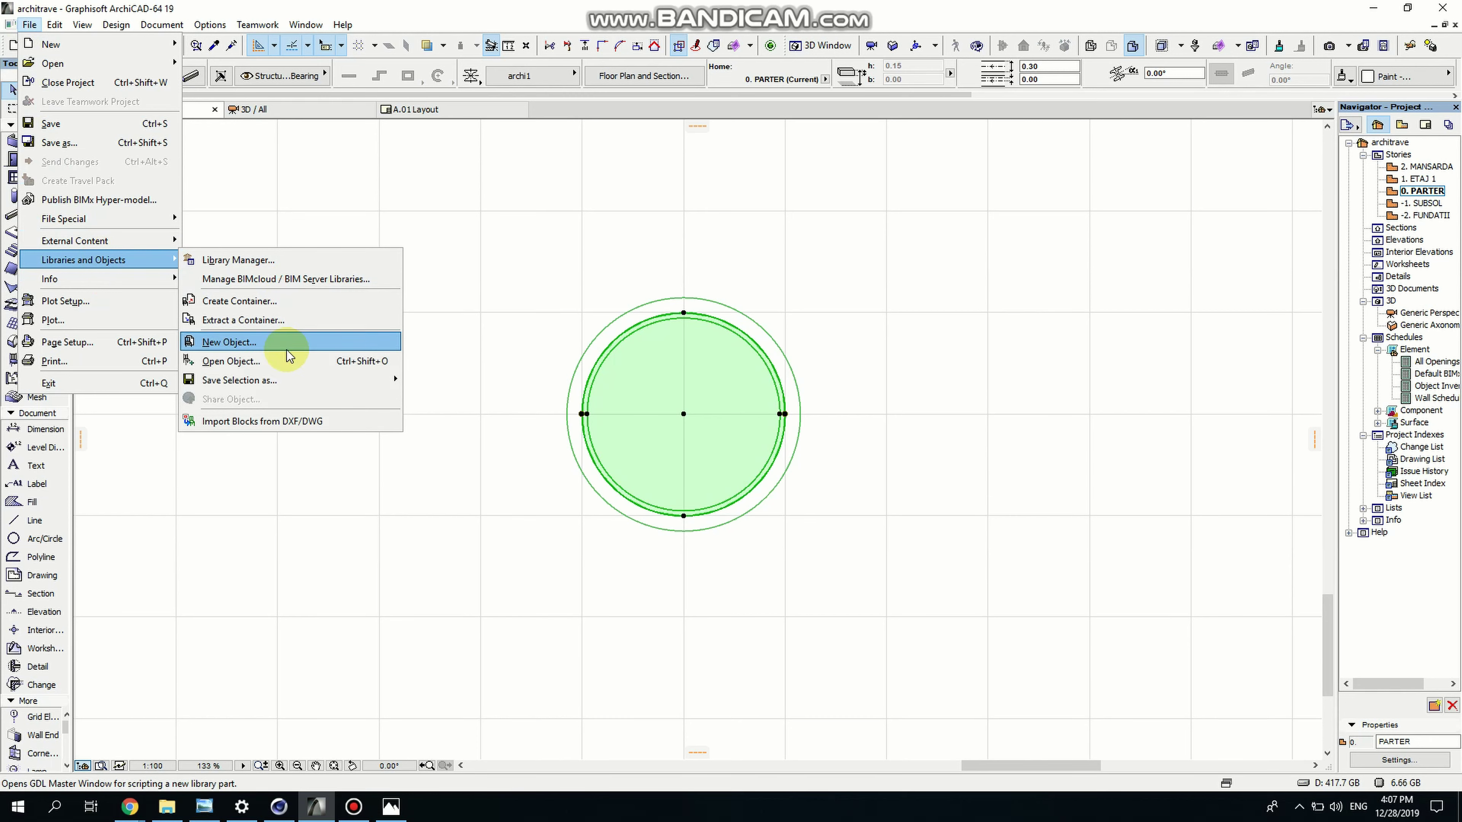
pyautogui.moveTo(299, 380)
pyautogui.click(487, 418)
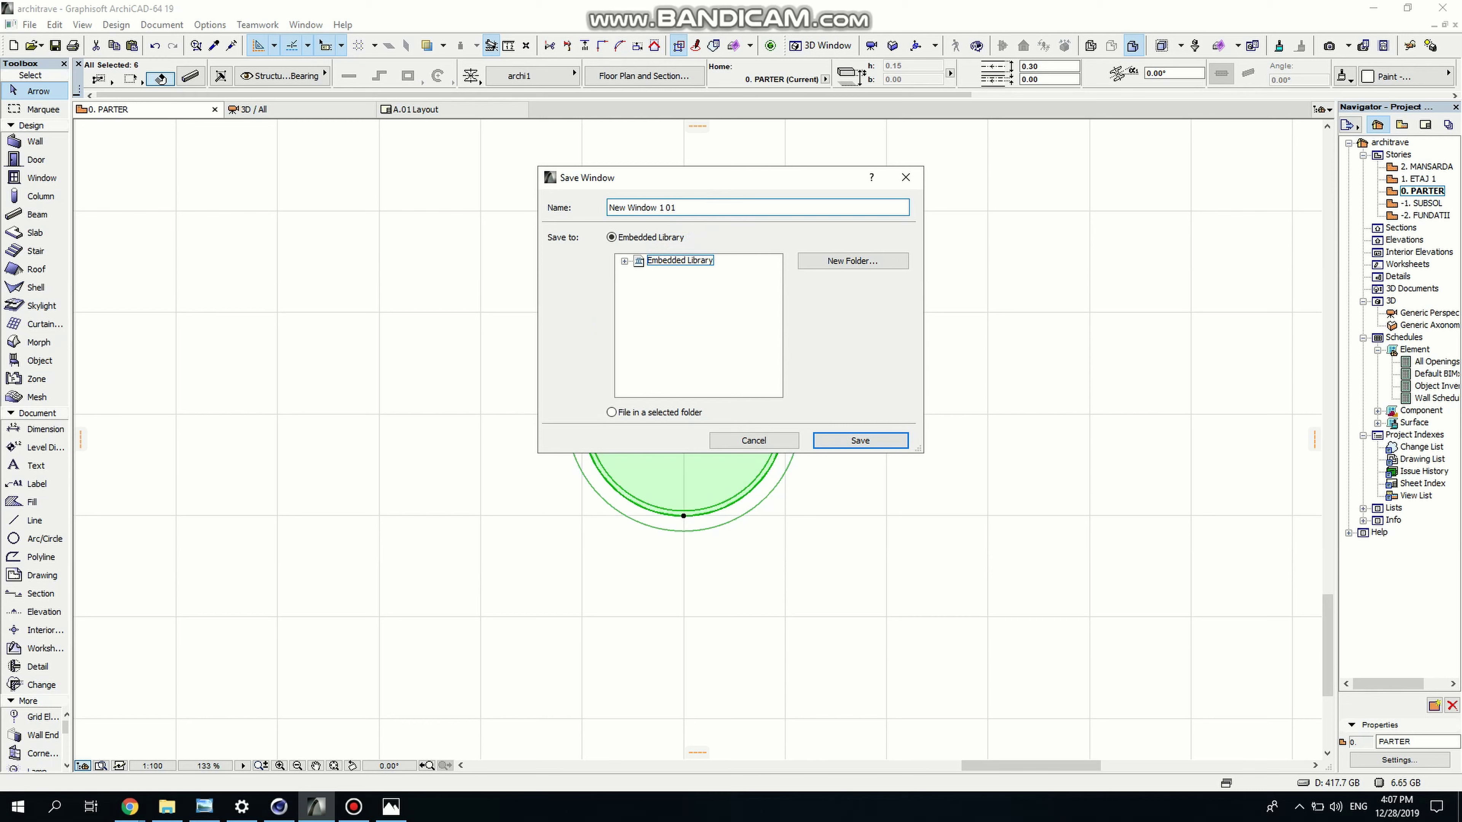
pyautogui.click(876, 445)
pyautogui.click(899, 471)
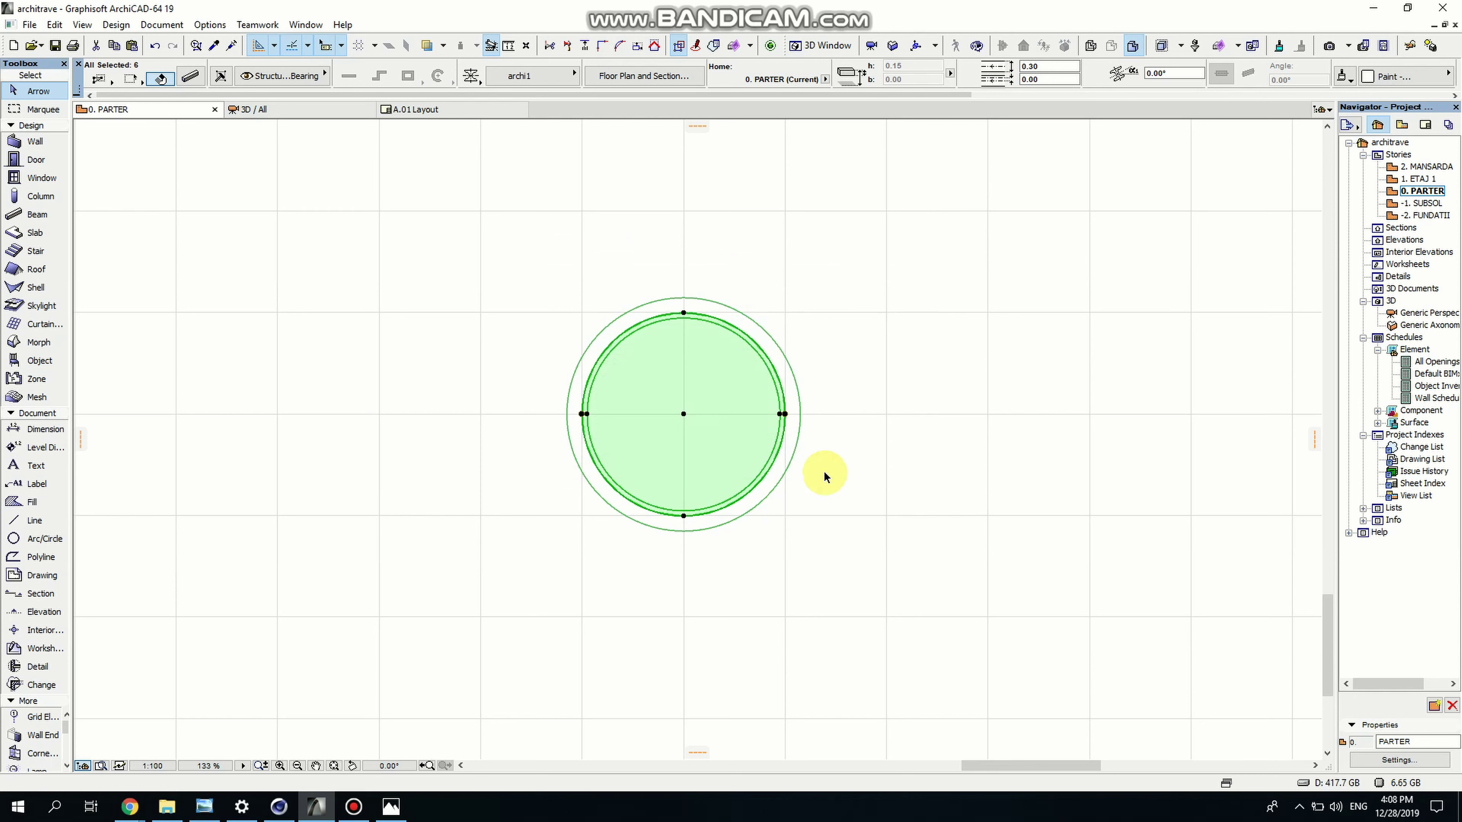
# Draw a straight horizontal wall beside the round window on the plan, spanning six grid squares
pyautogui.click(528, 523)
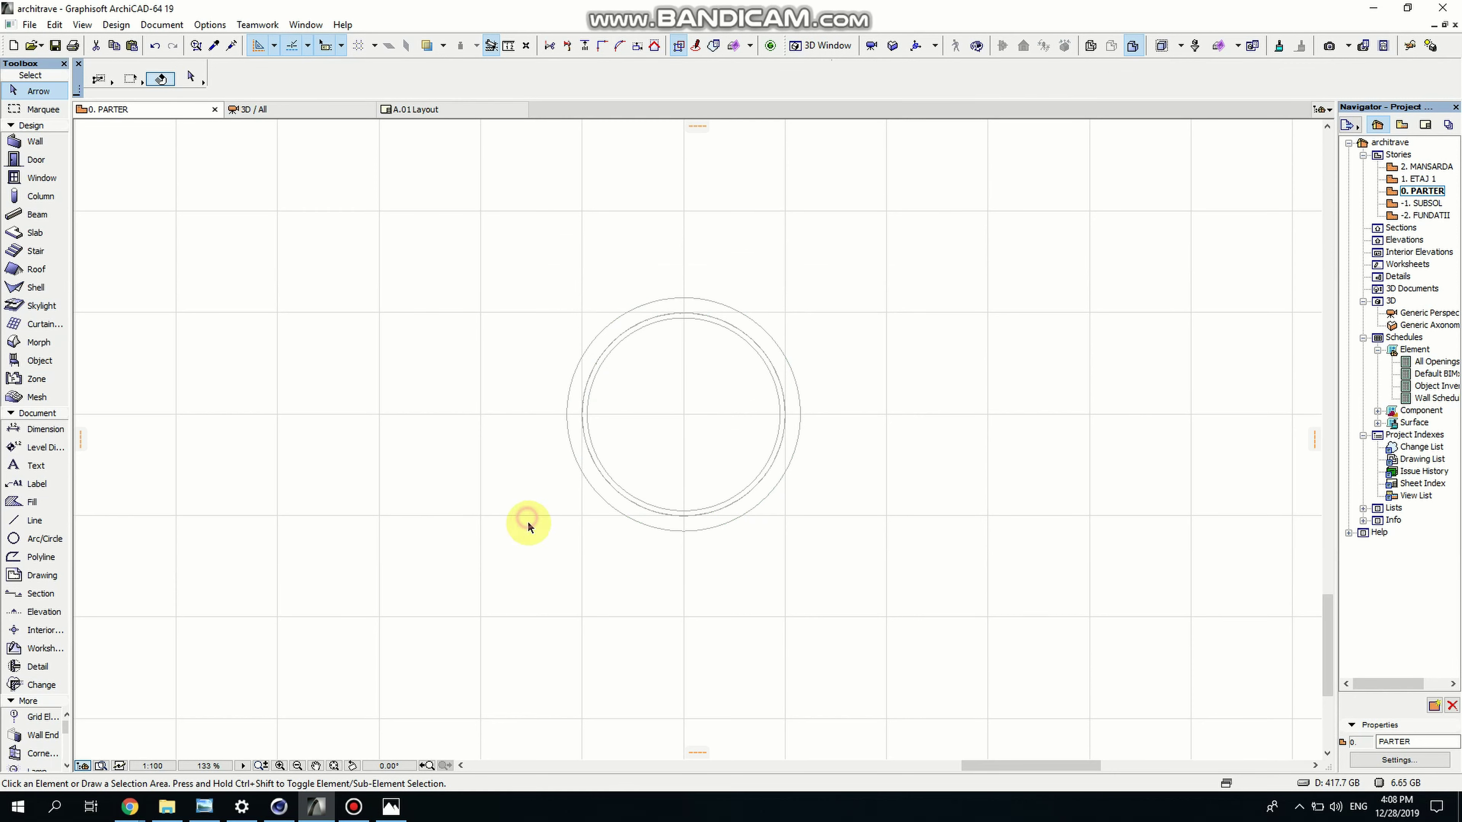
pyautogui.click(17, 142)
pyautogui.scroll(-5, 564, 368)
pyautogui.scroll(3, 630, 400)
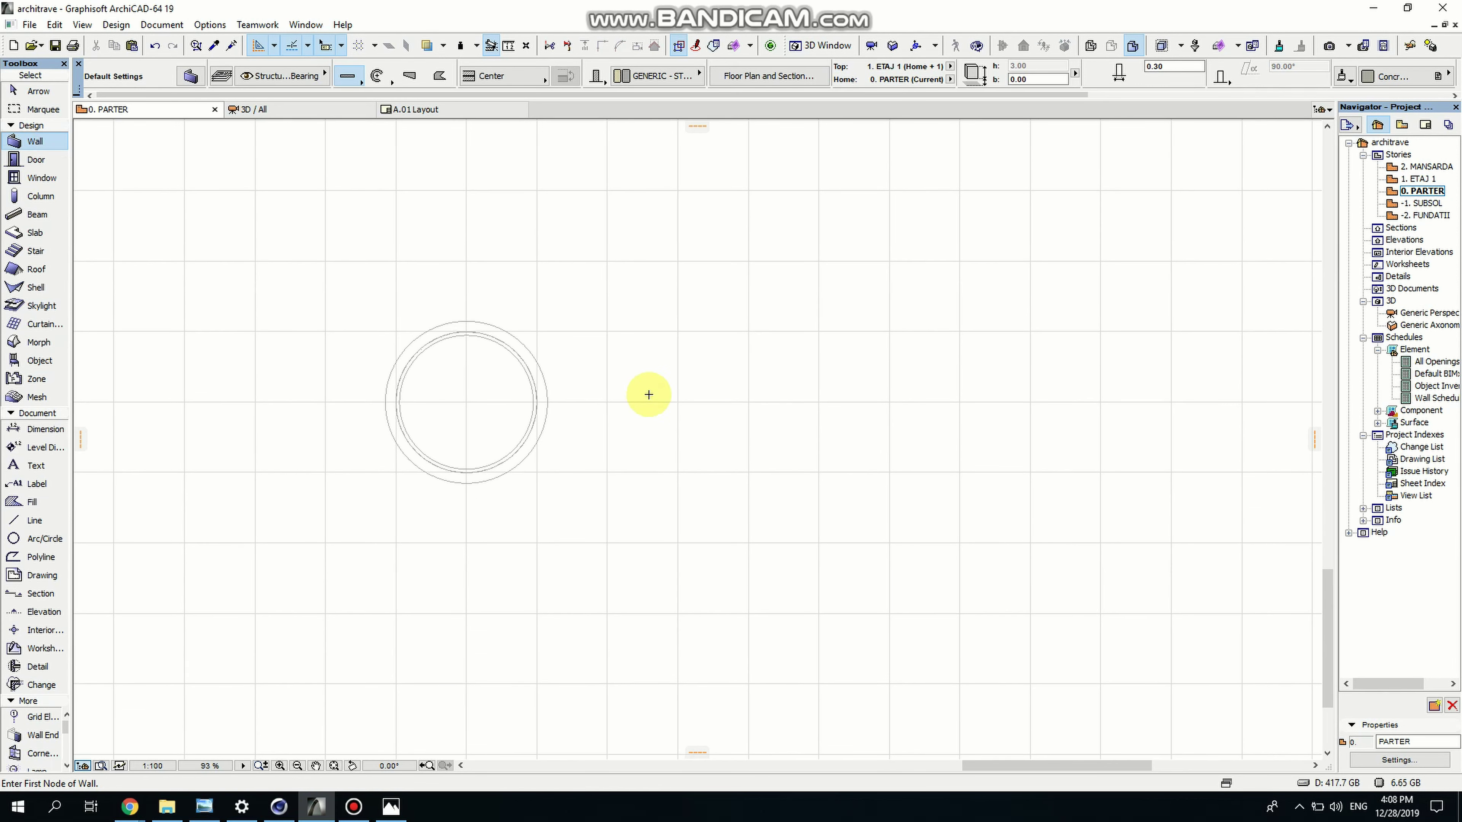
pyautogui.click(605, 402)
pyautogui.click(1030, 402)
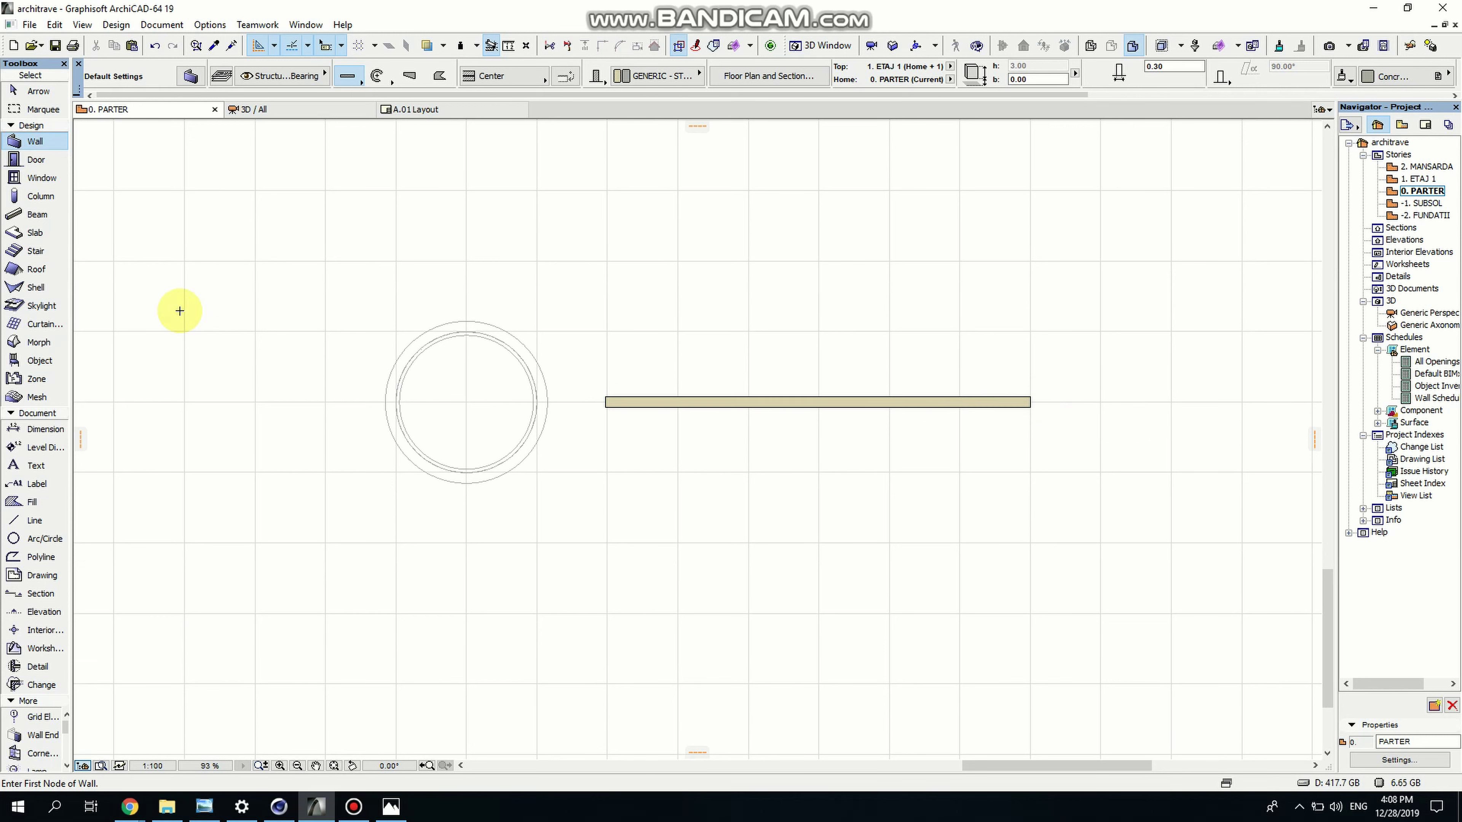
# Place the window New Window 1 01 in the horizontal wall, with its opening direction facing the wall's upper side on the plan
pyautogui.click(38, 183)
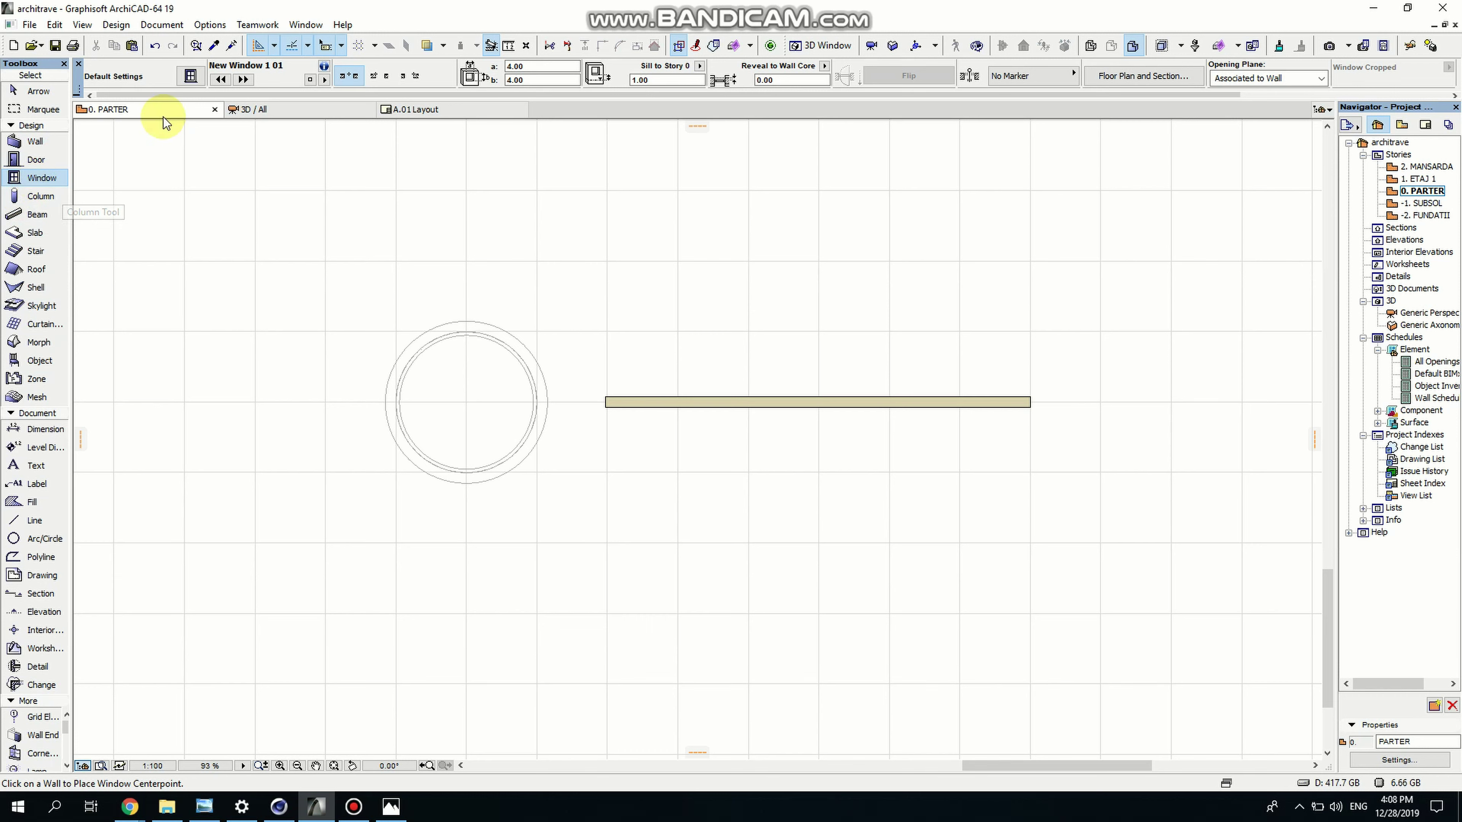
pyautogui.click(787, 402)
pyautogui.click(757, 389)
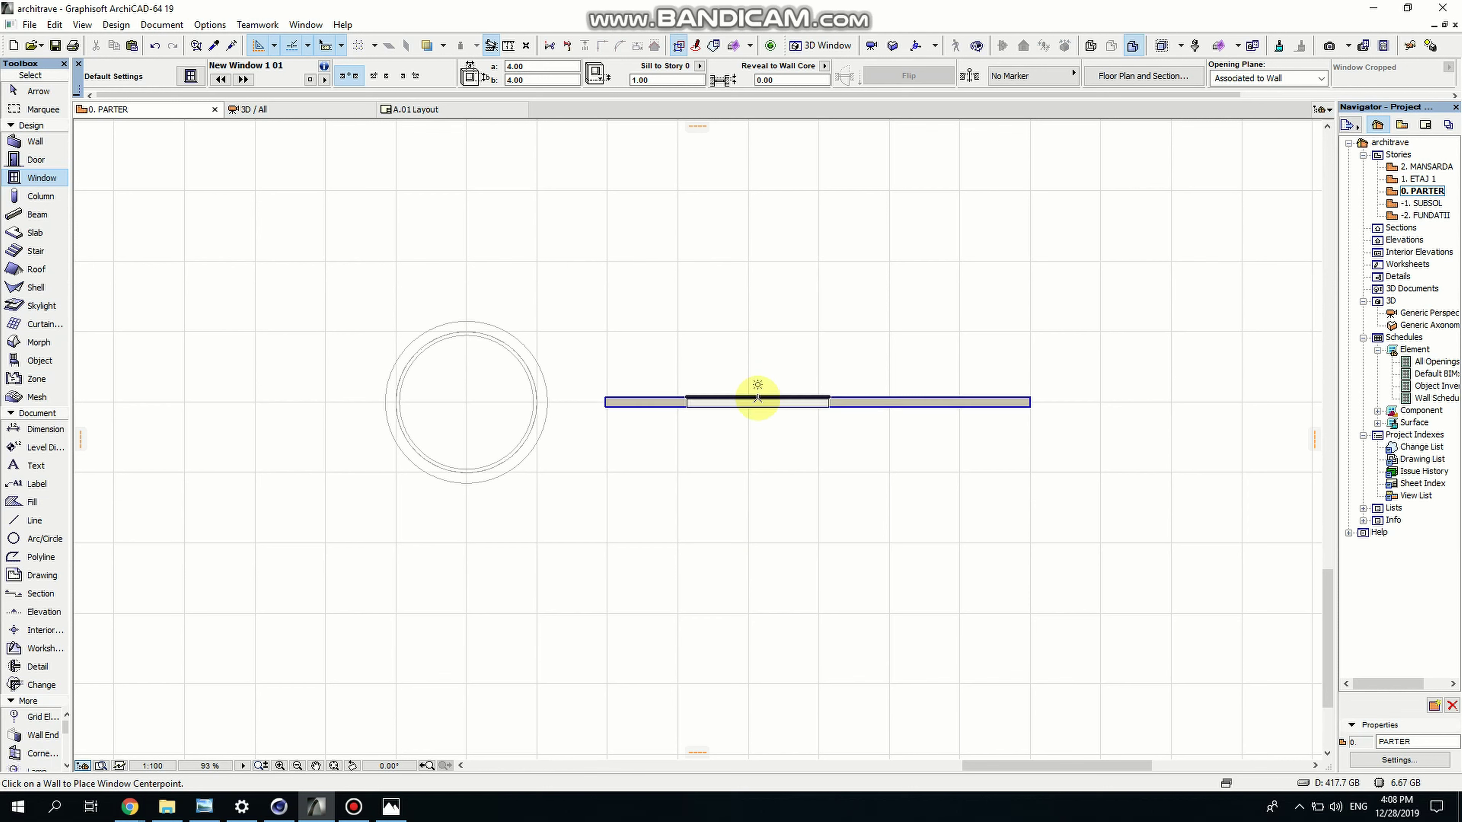
pyautogui.click(757, 412)
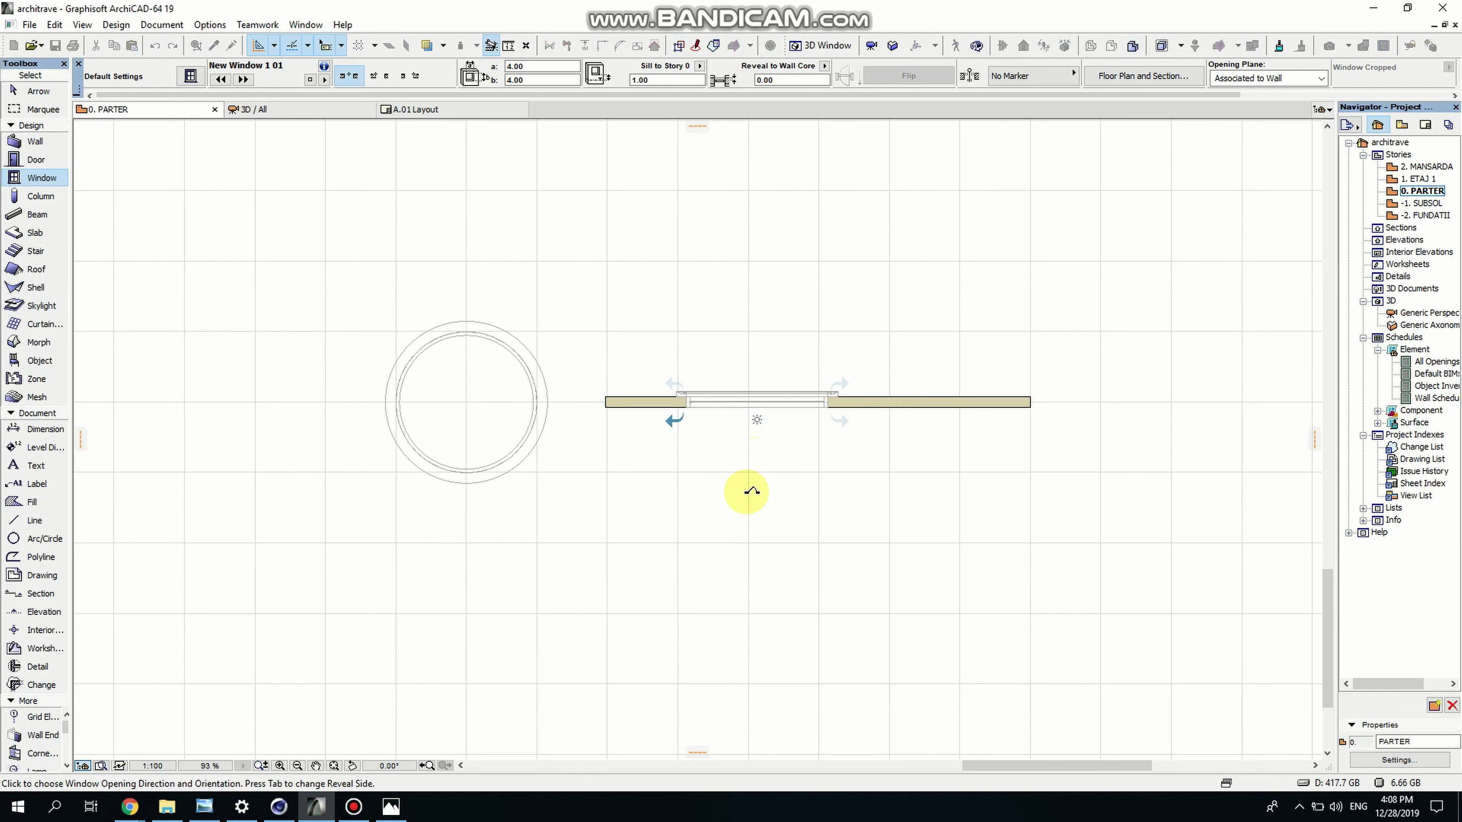
pyautogui.click(774, 291)
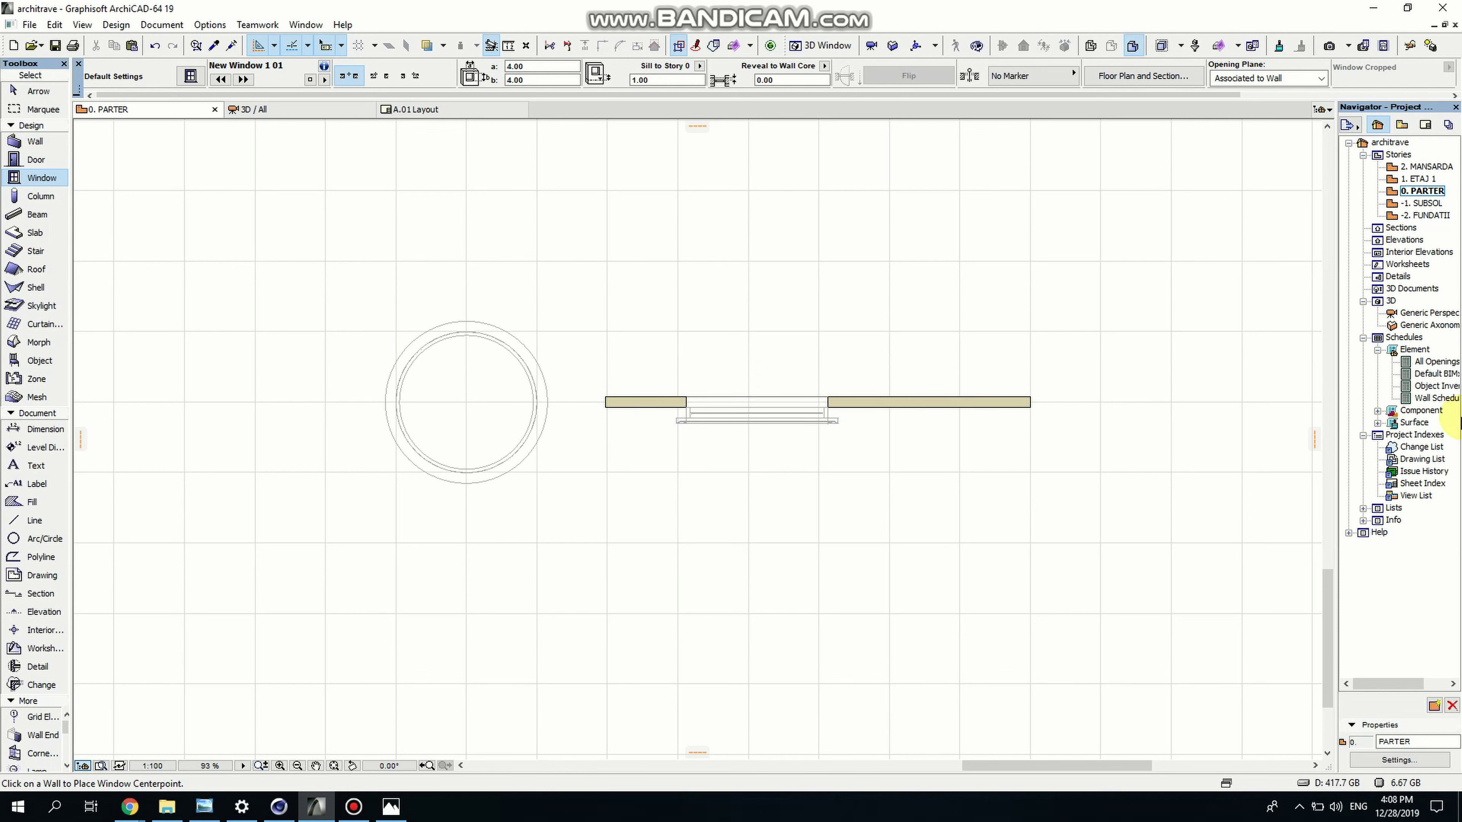
# In the generic perspective, raise the wall's top edge well above the round window so the wall fully surrounds it
pyautogui.doubleClick(1412, 318)
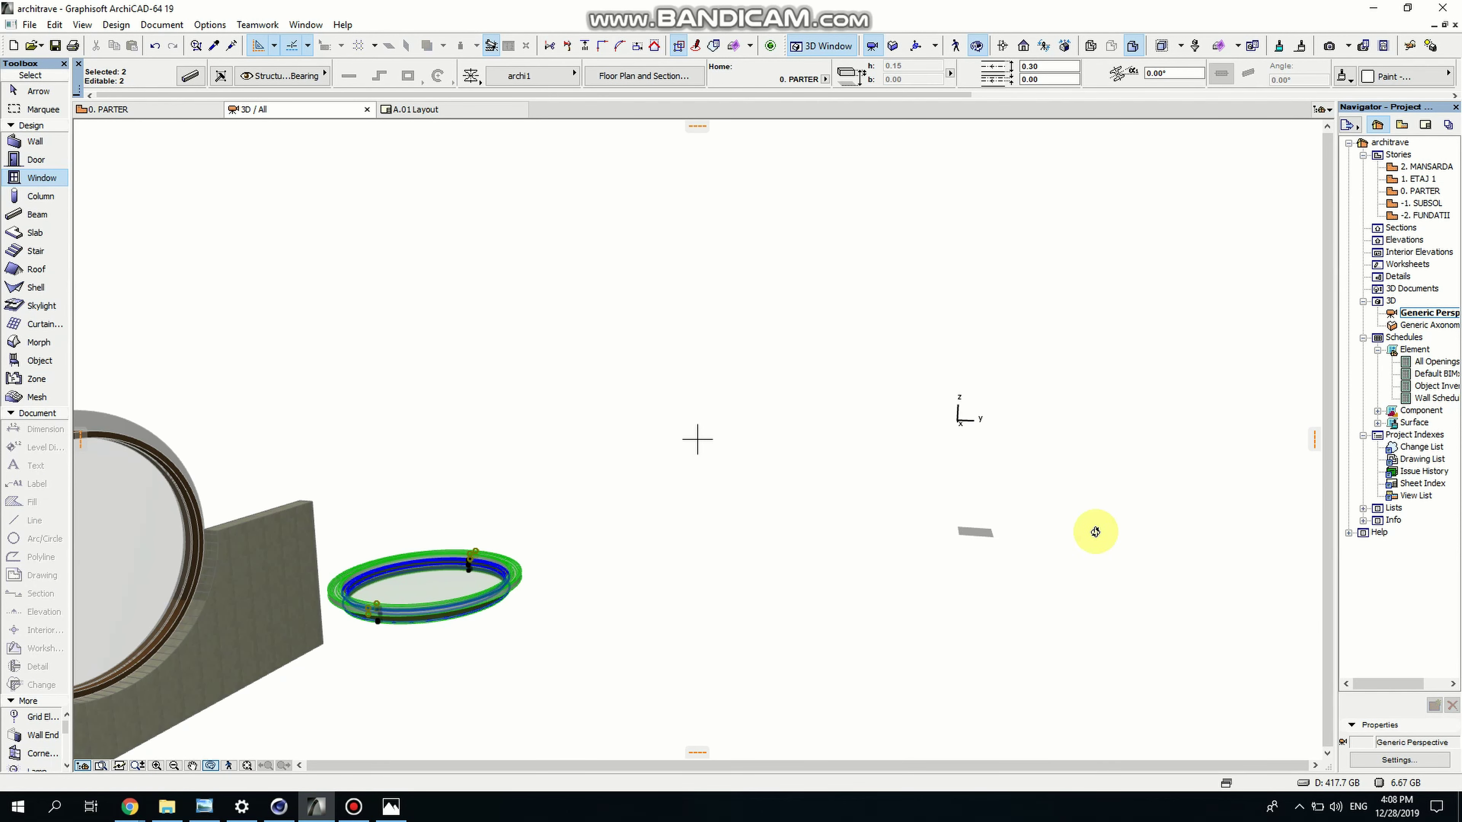
pyautogui.moveTo(1096, 532); pyautogui.dragTo(522, 489)
pyautogui.moveTo(245, 577); pyautogui.dragTo(793, 506)
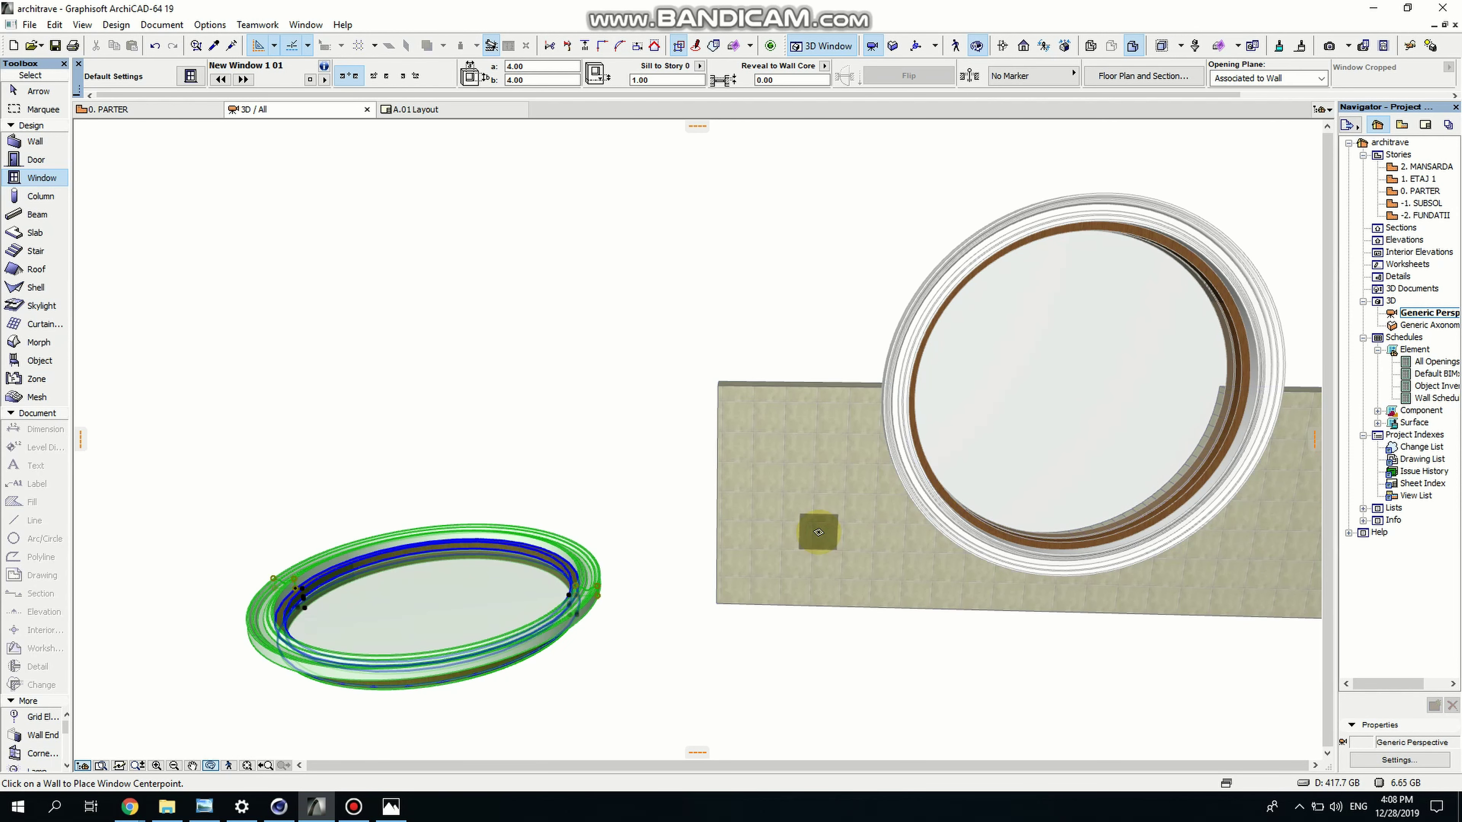
pyautogui.press('Escape')
pyautogui.click(754, 412)
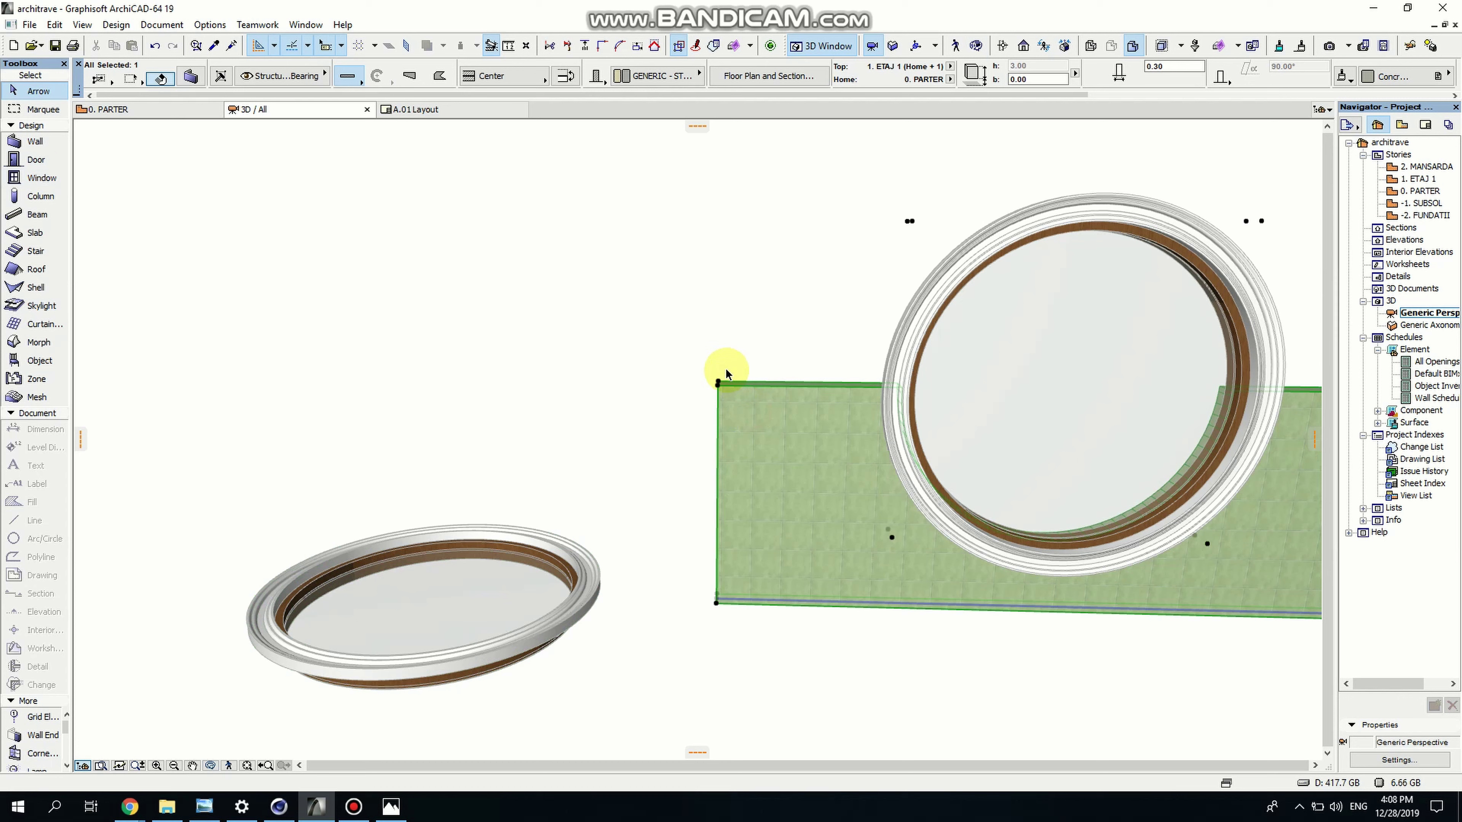
pyautogui.click(717, 384)
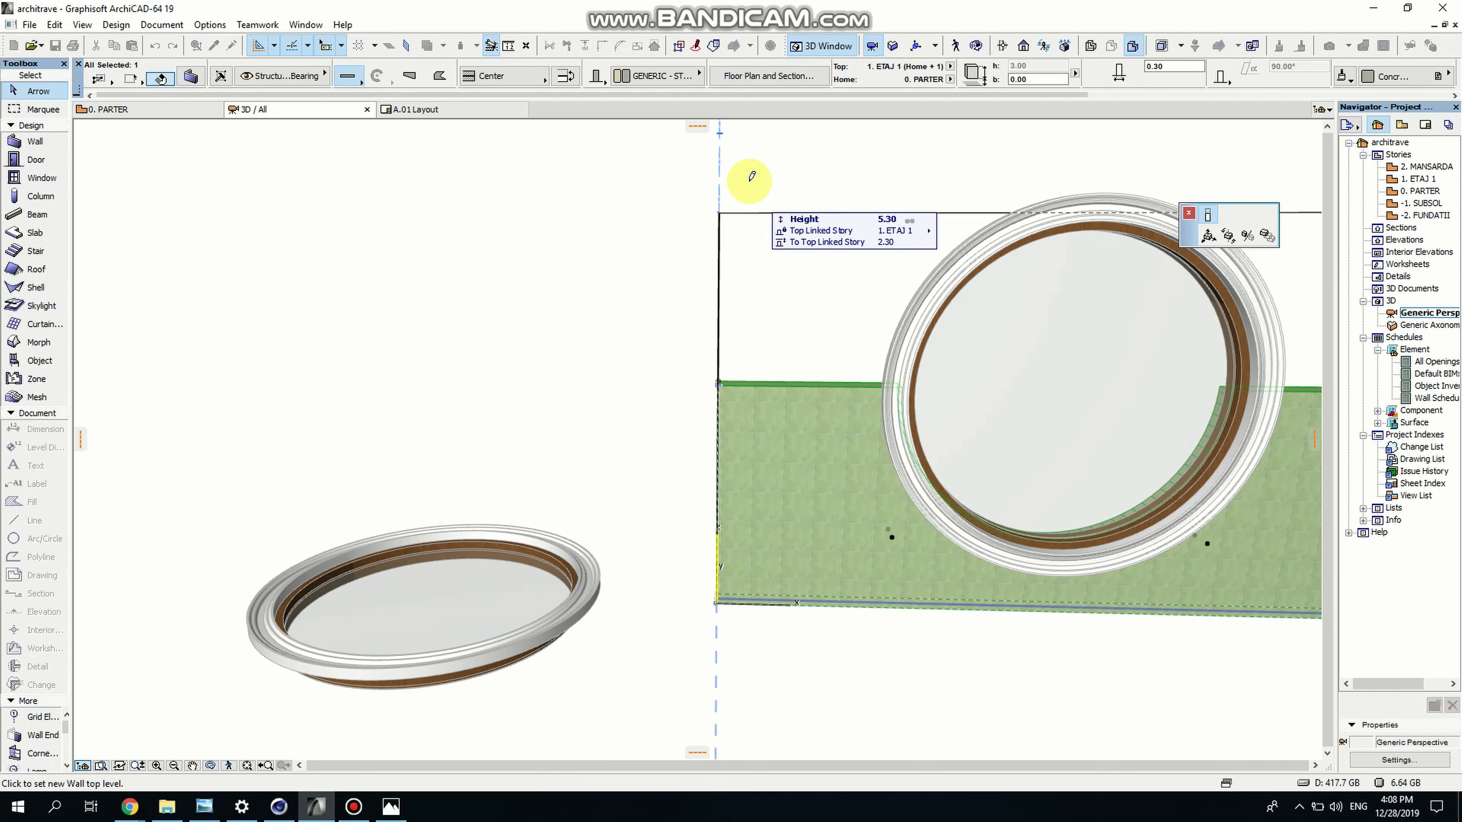
pyautogui.click(740, 126)
pyautogui.scroll(-2, 346, 506)
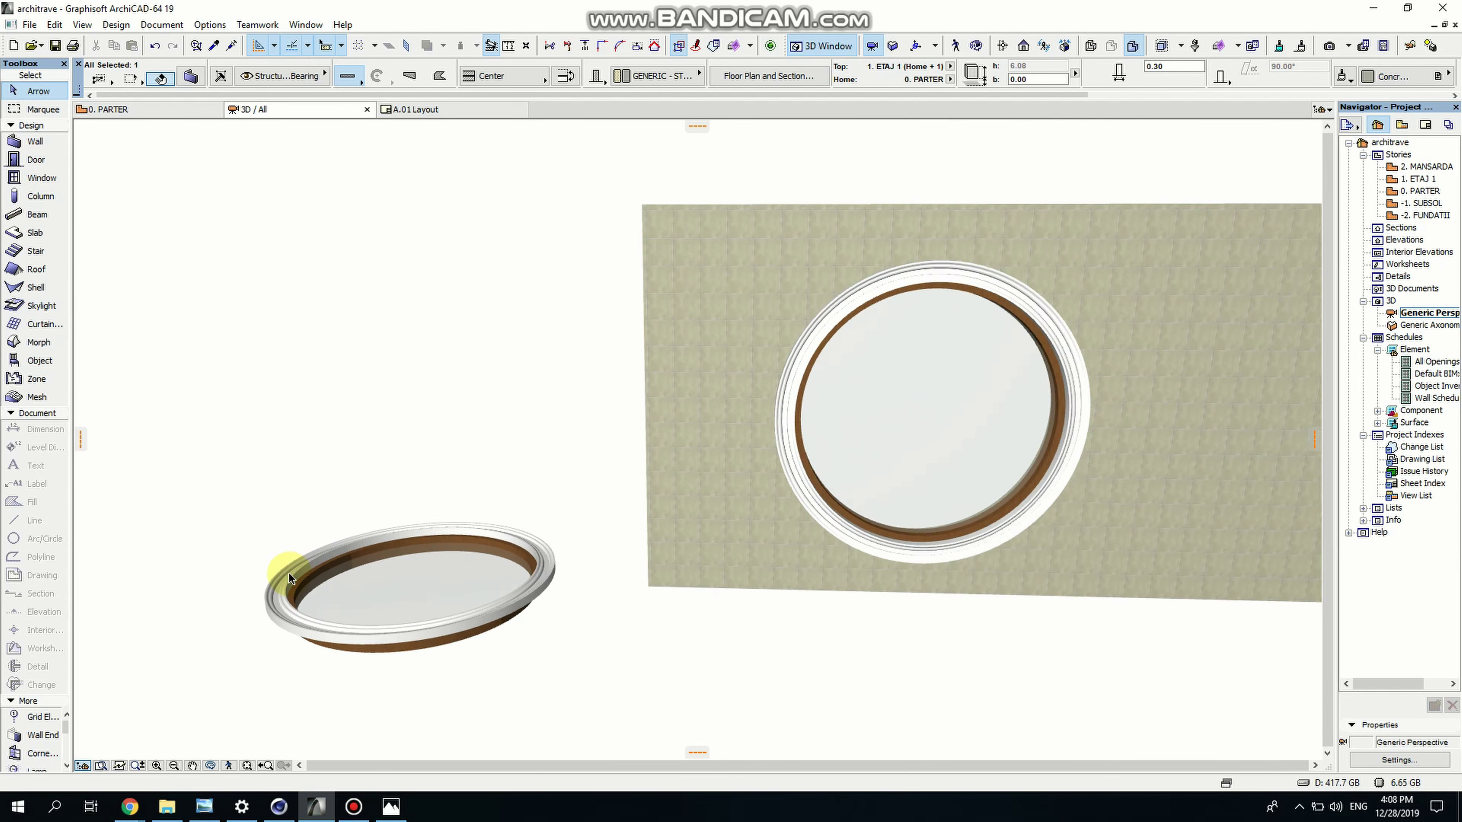
# Override the wall's surface with Paint - Titanium White
pyautogui.scroll(2, 997, 453)
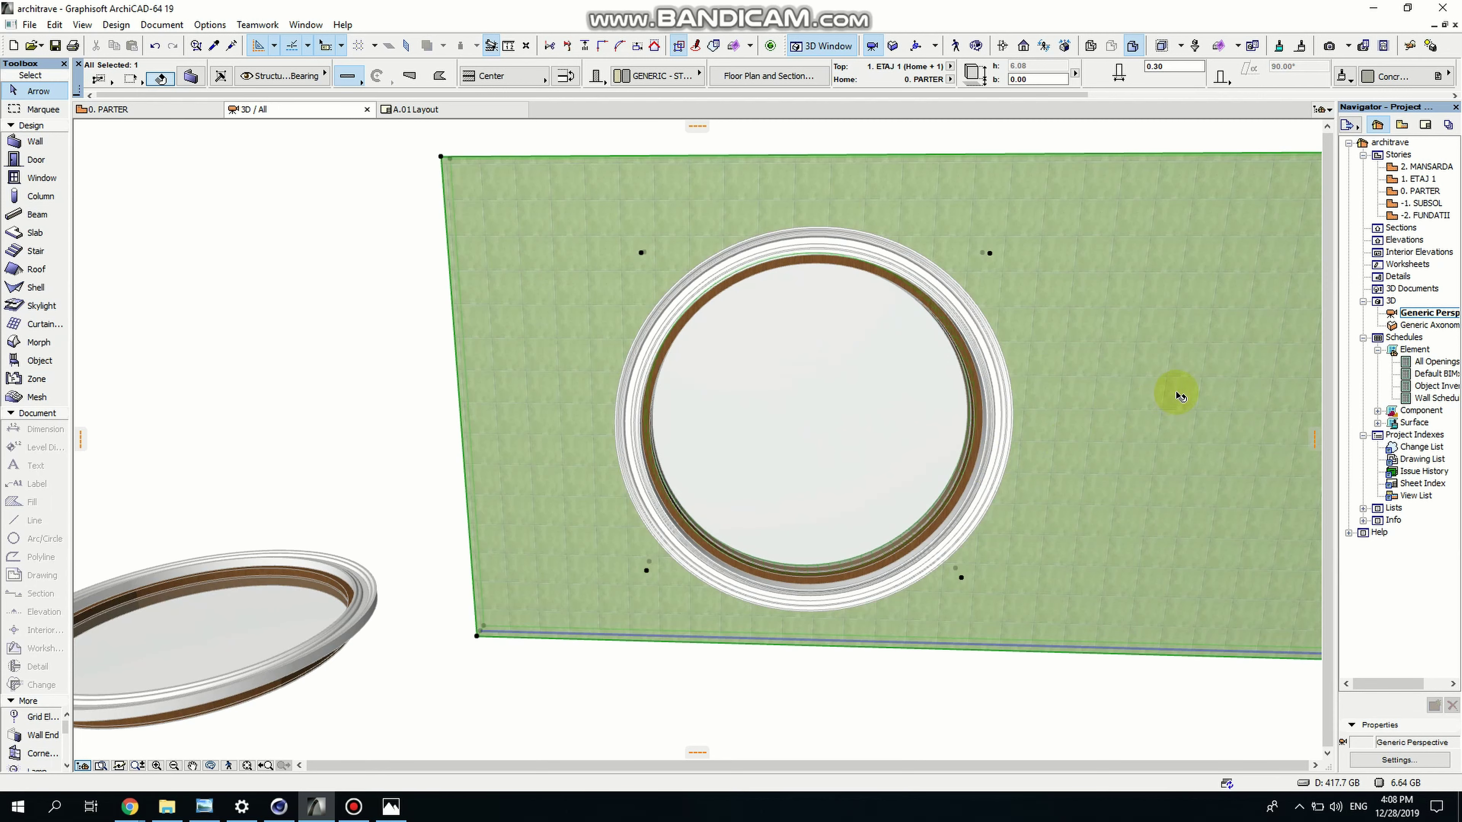
pyautogui.click(1387, 76)
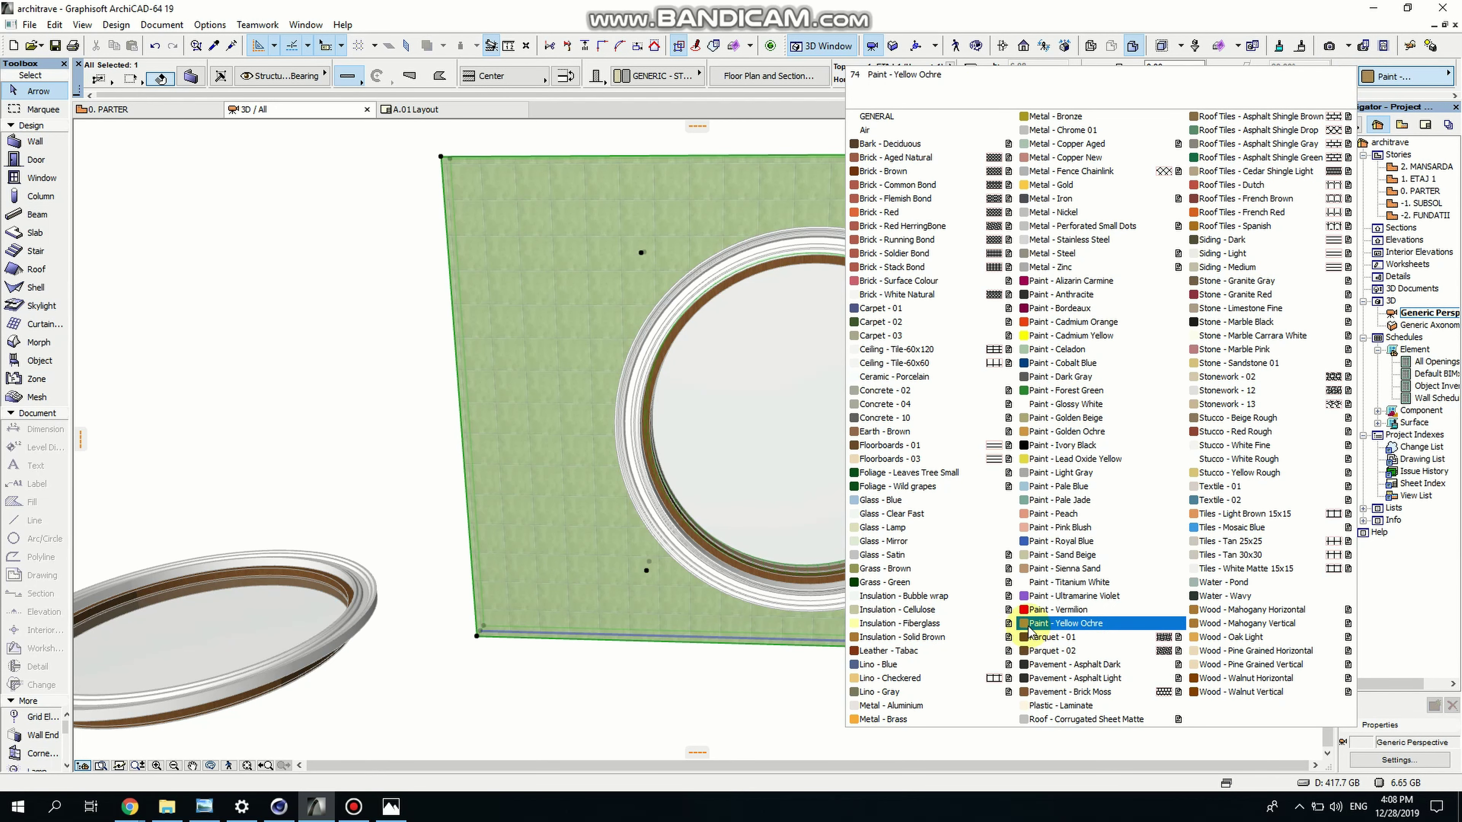
pyautogui.click(1033, 583)
pyautogui.click(646, 738)
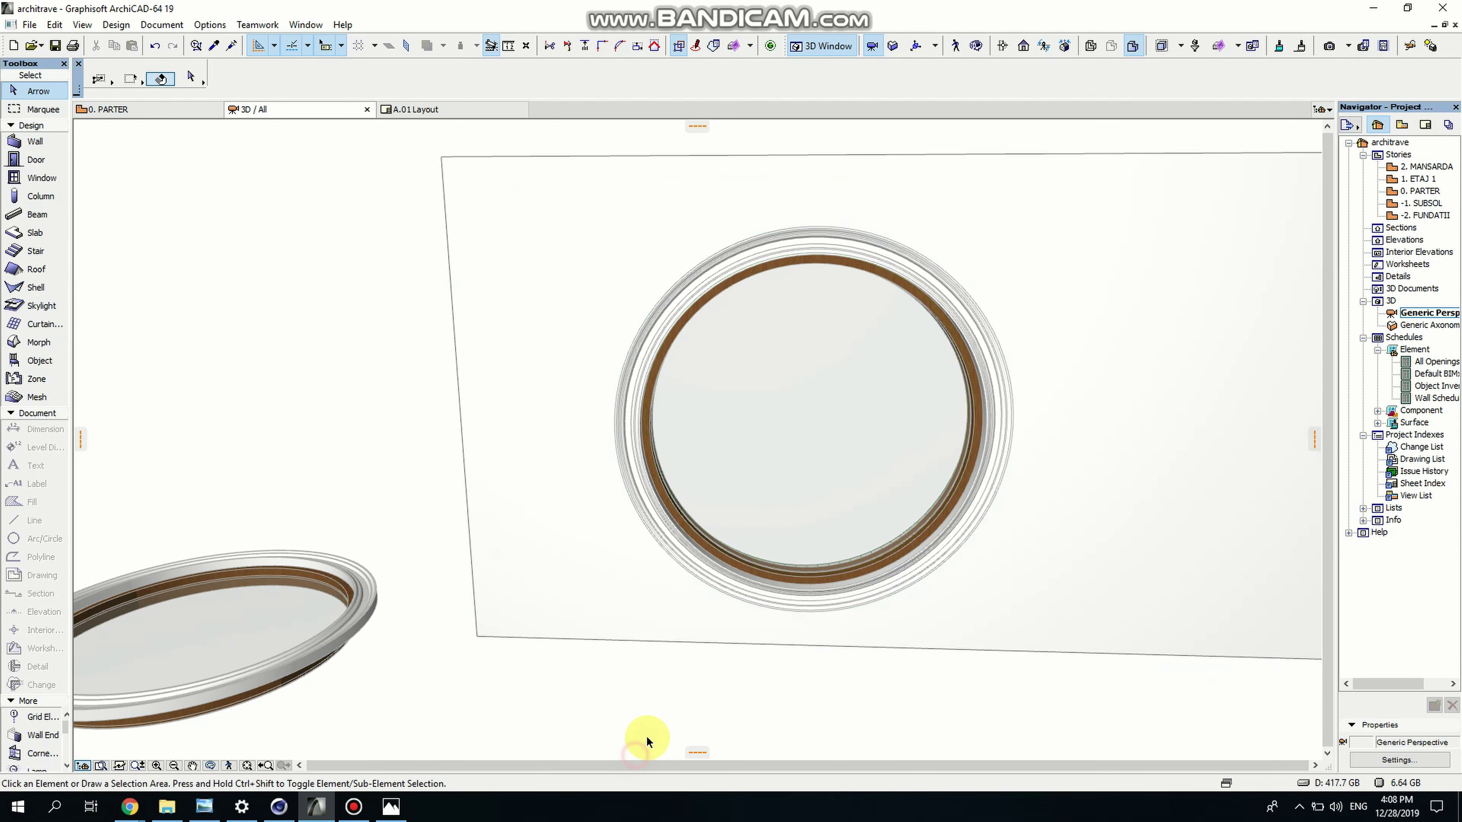
# Set the placed round window's Reveal to Wall Core to 0.30
pyautogui.scroll(2, 786, 568)
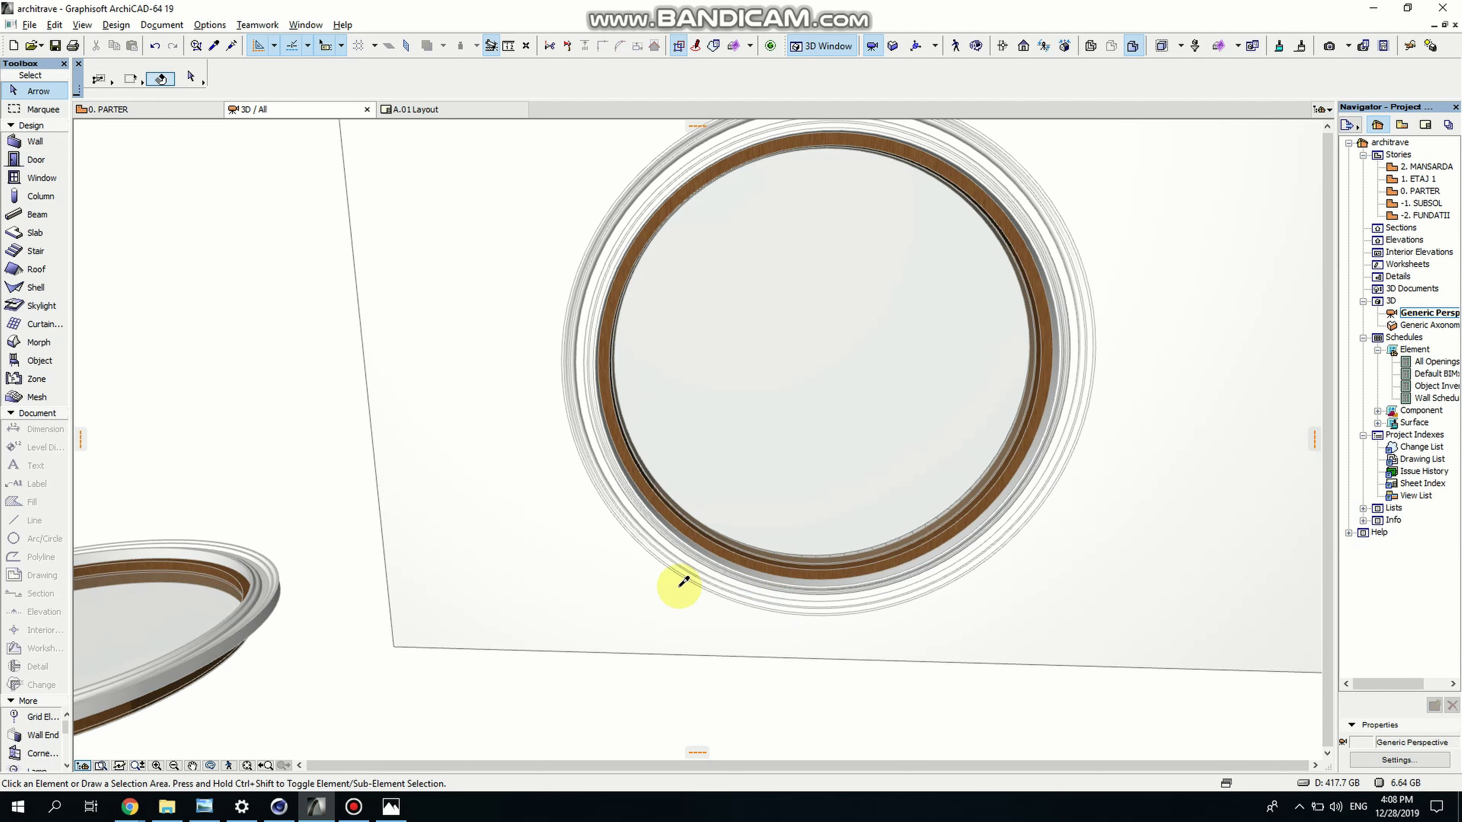
pyautogui.keyDown('alt'); pyautogui.click(683, 582); pyautogui.keyUp('alt')
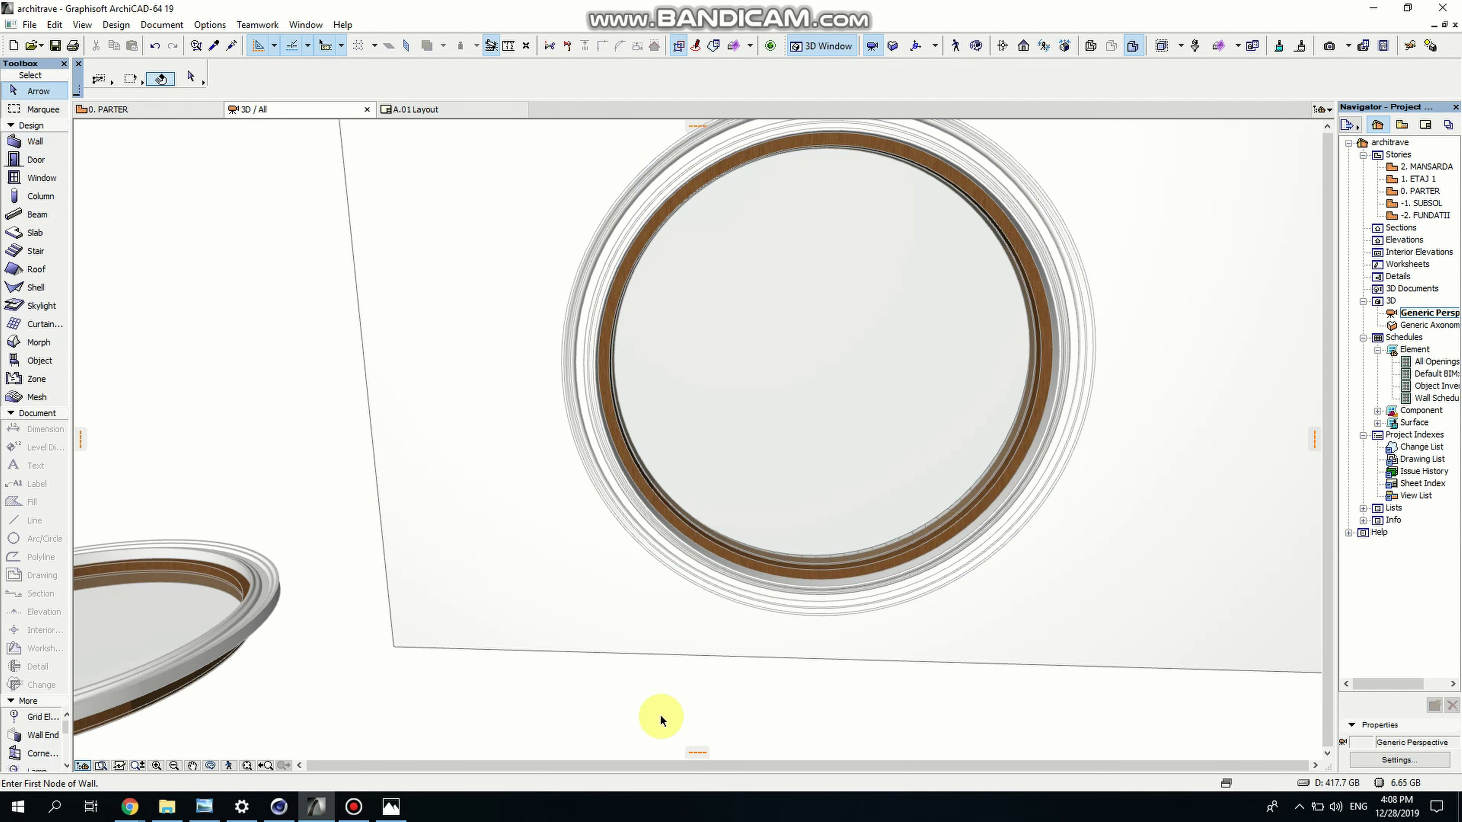
pyautogui.click(210, 766)
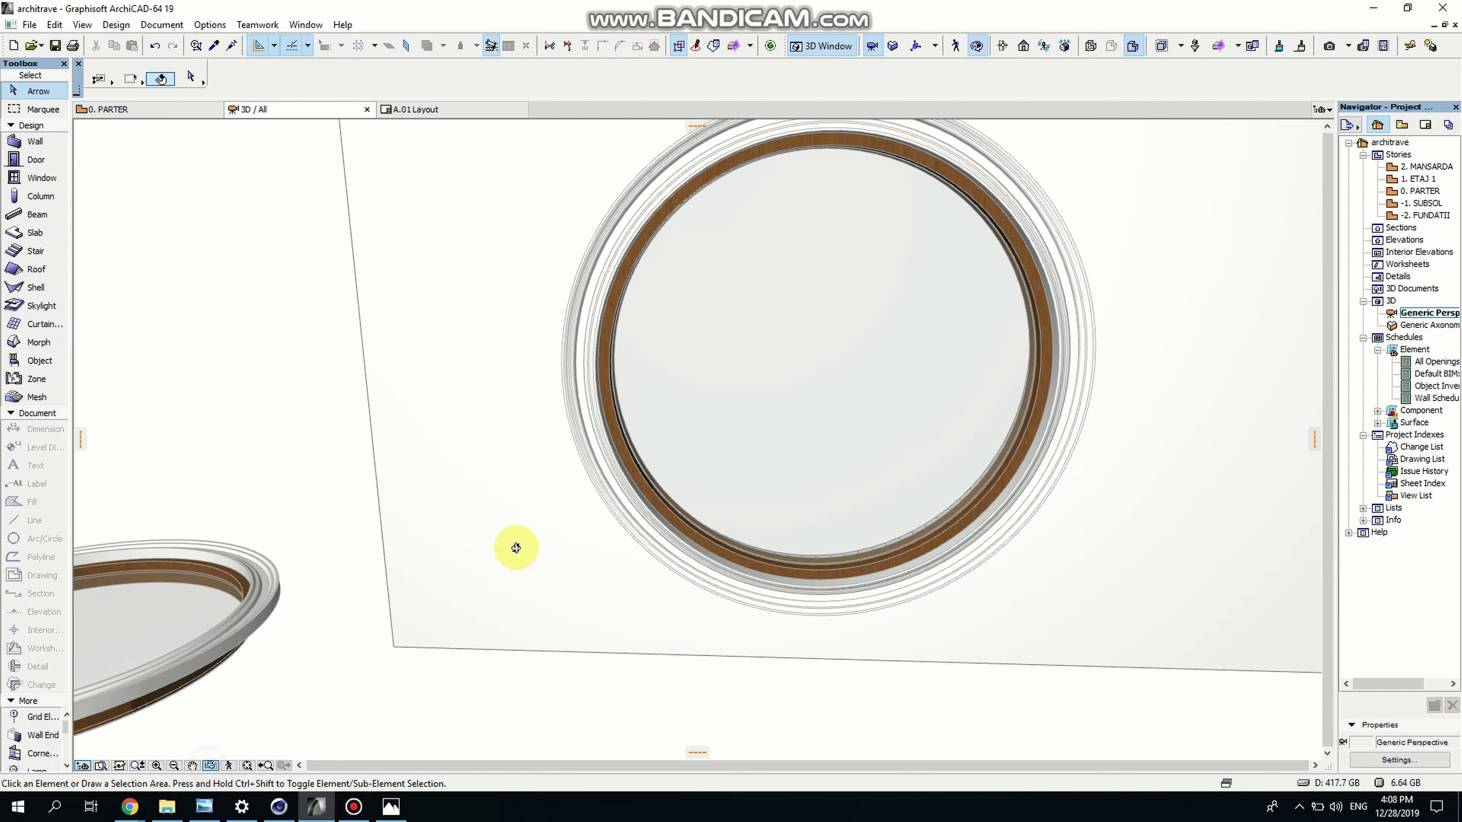
pyautogui.scroll(-3, 538, 554)
pyautogui.moveTo(770, 428); pyautogui.dragTo(713, 501)
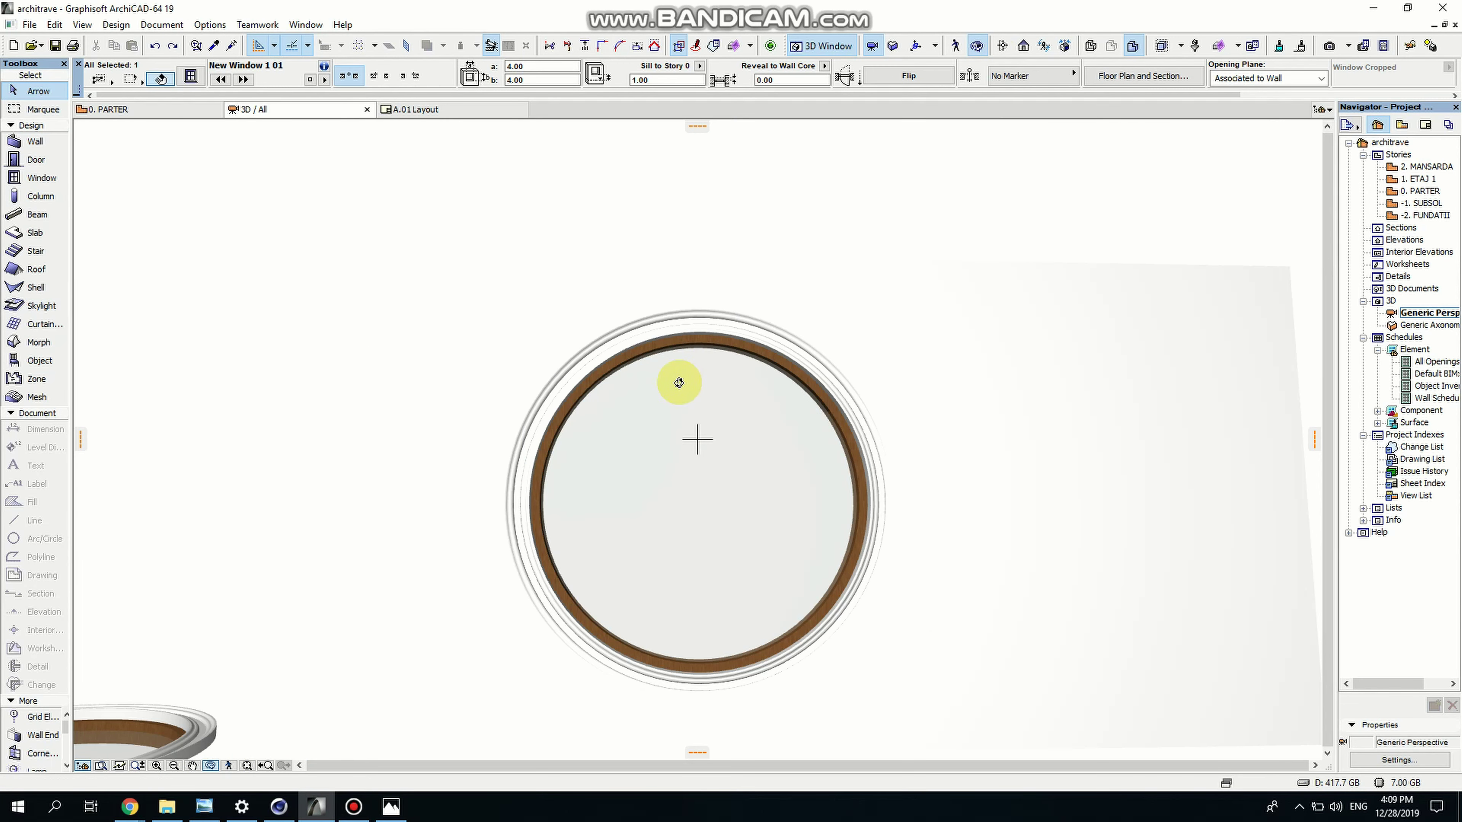
pyautogui.moveTo(628, 342); pyautogui.dragTo(688, 428)
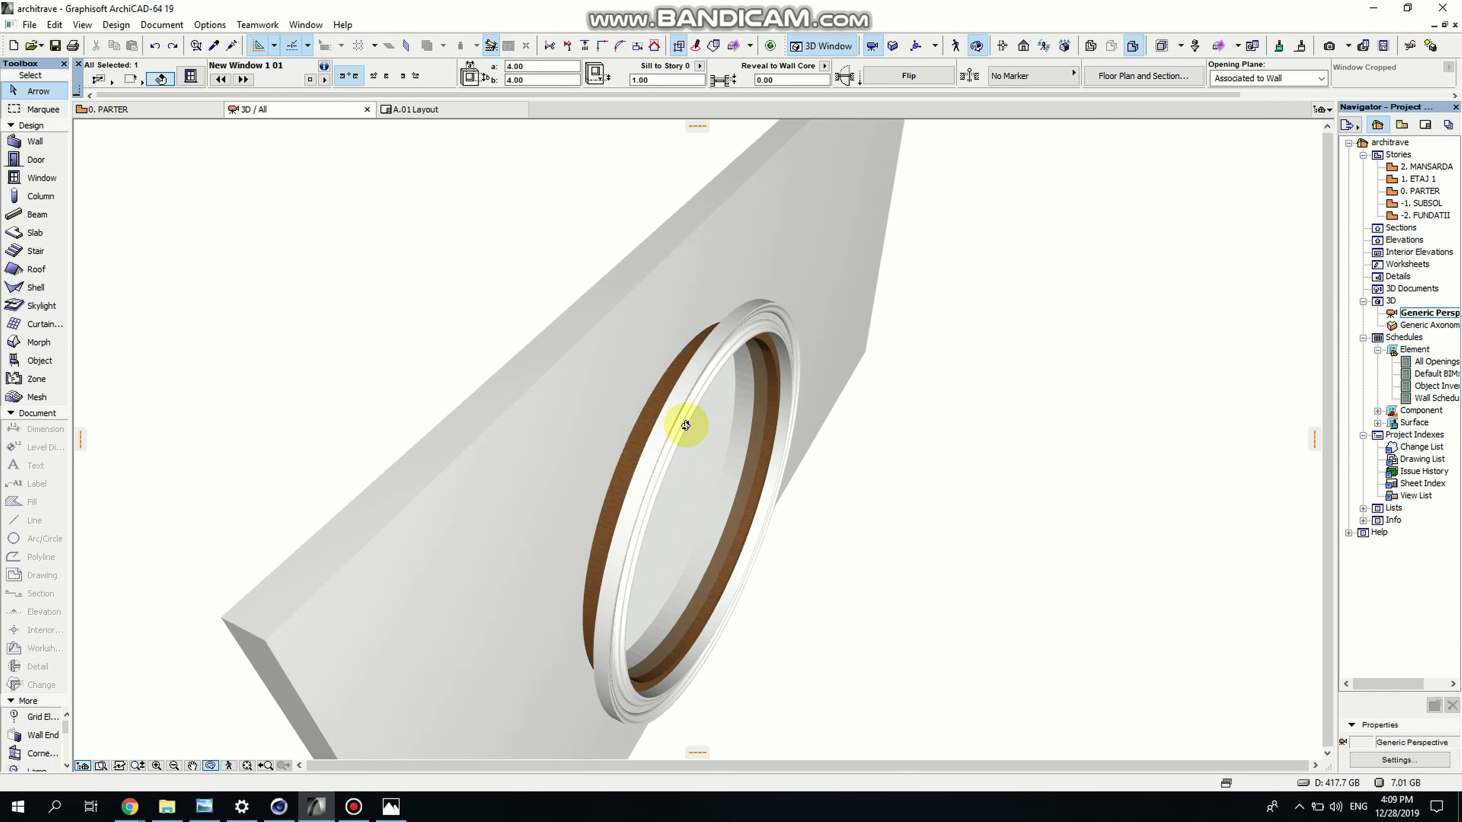
pyautogui.moveTo(641, 383); pyautogui.dragTo(699, 379)
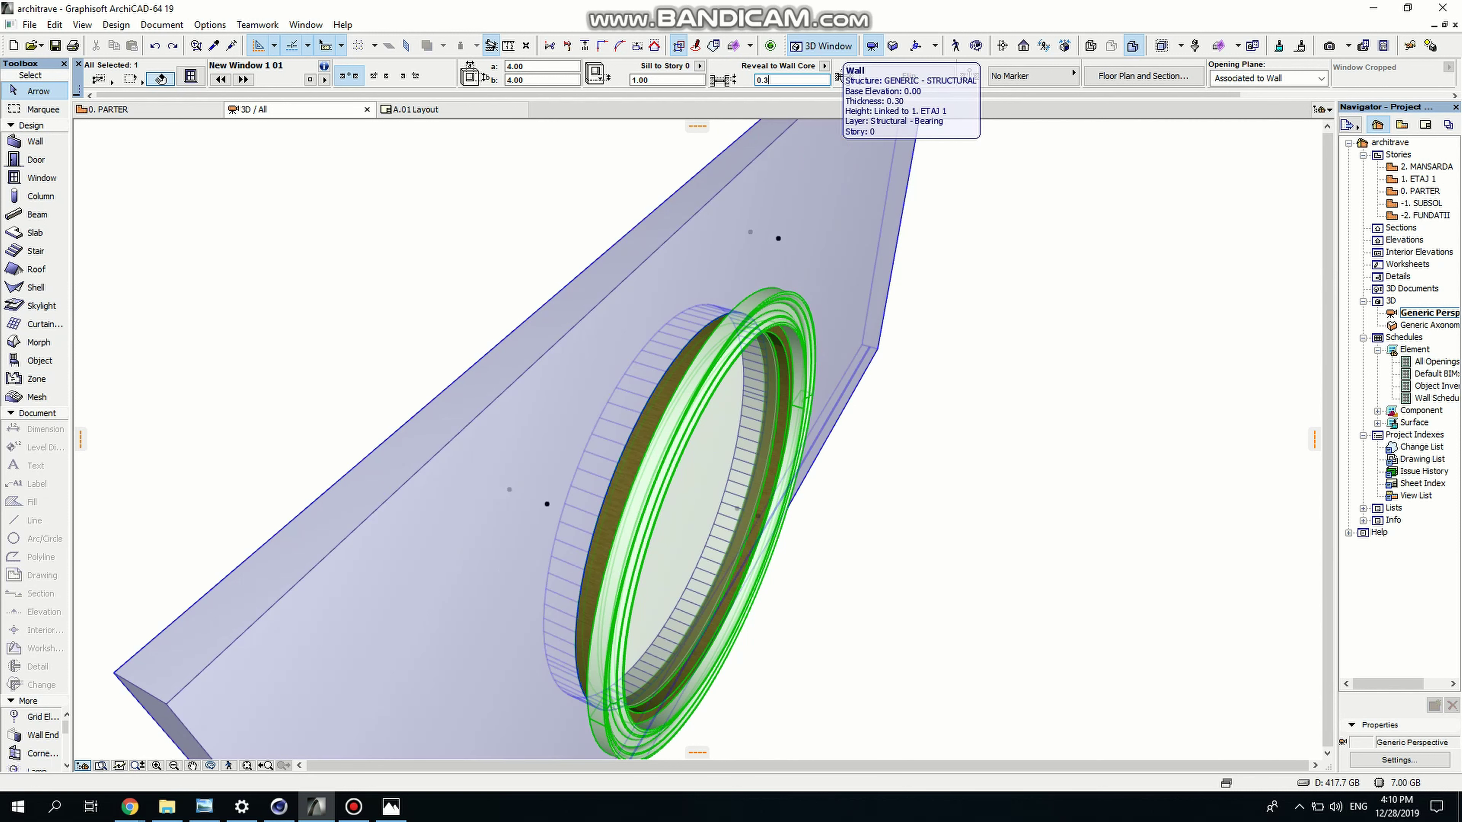
pyautogui.click(829, 157)
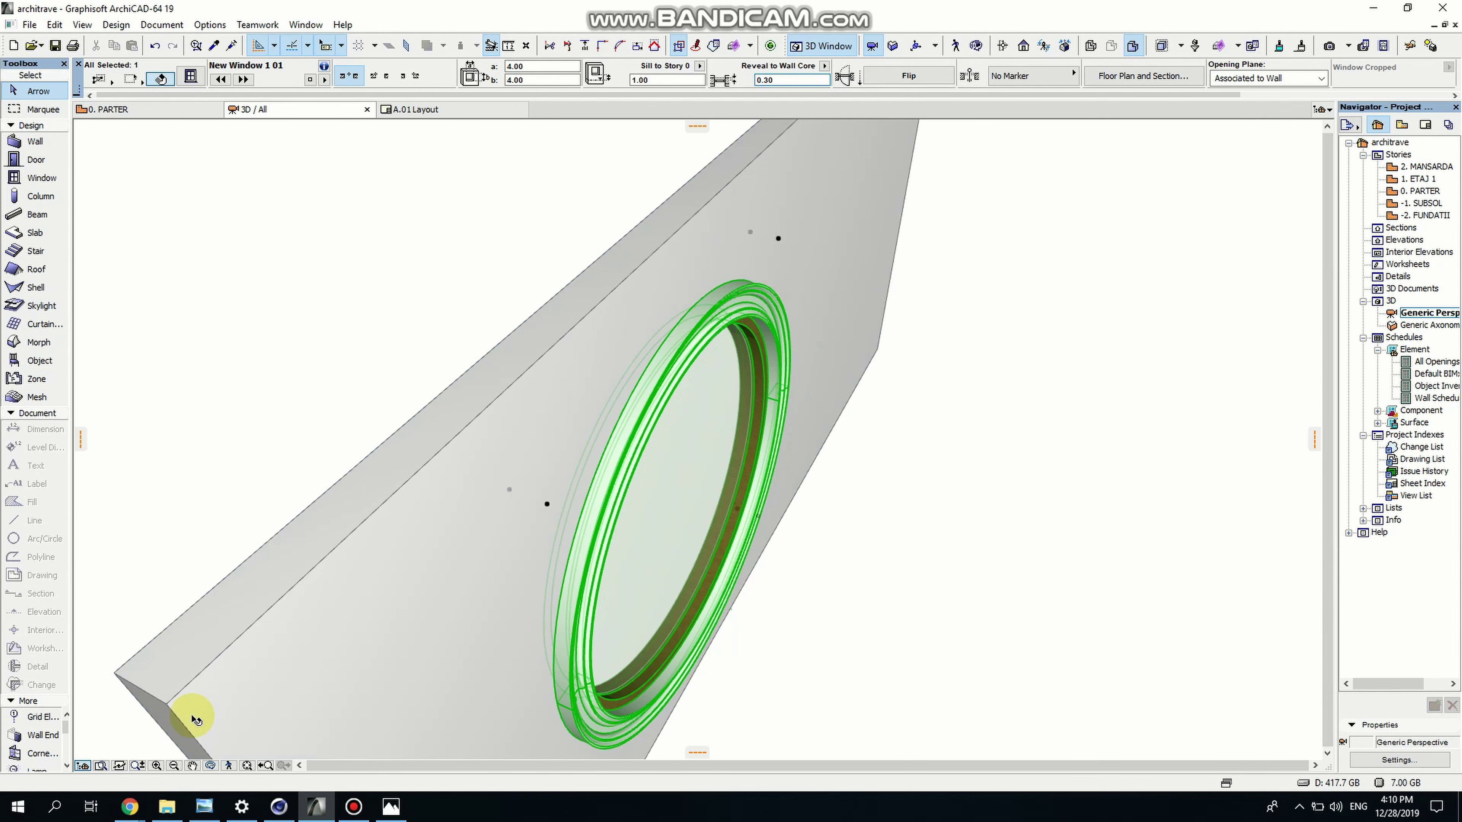
# Delete the original modelled round window elements lying flat beside the wall, keeping the window placed in the wall
pyautogui.click(211, 766)
pyautogui.moveTo(441, 677); pyautogui.dragTo(96, 419)
pyautogui.moveTo(878, 479); pyautogui.dragTo(338, 486)
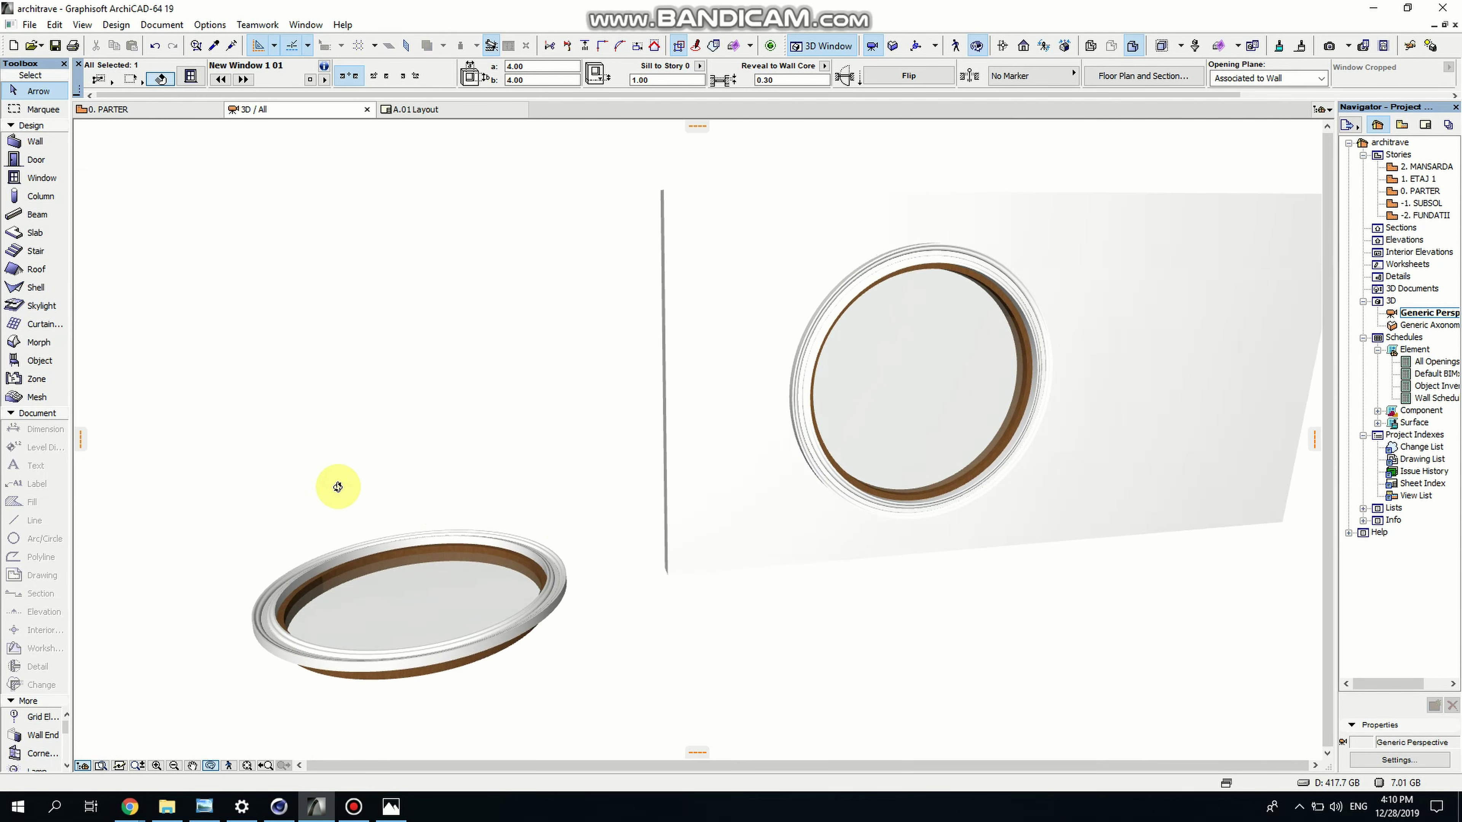
pyautogui.moveTo(224, 493); pyautogui.dragTo(593, 692)
pyautogui.click(186, 484)
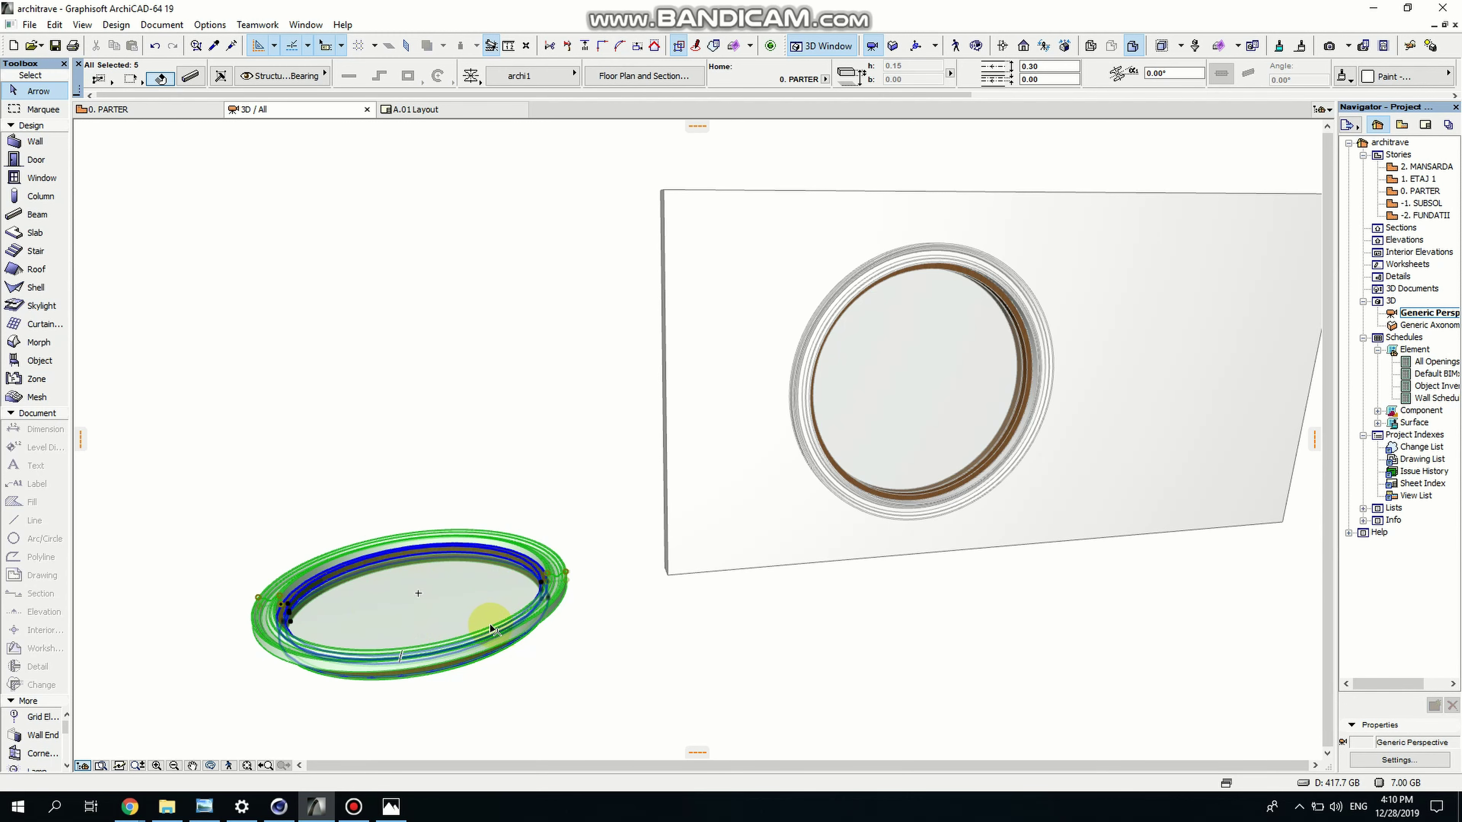
pyautogui.scroll(2, 486, 622)
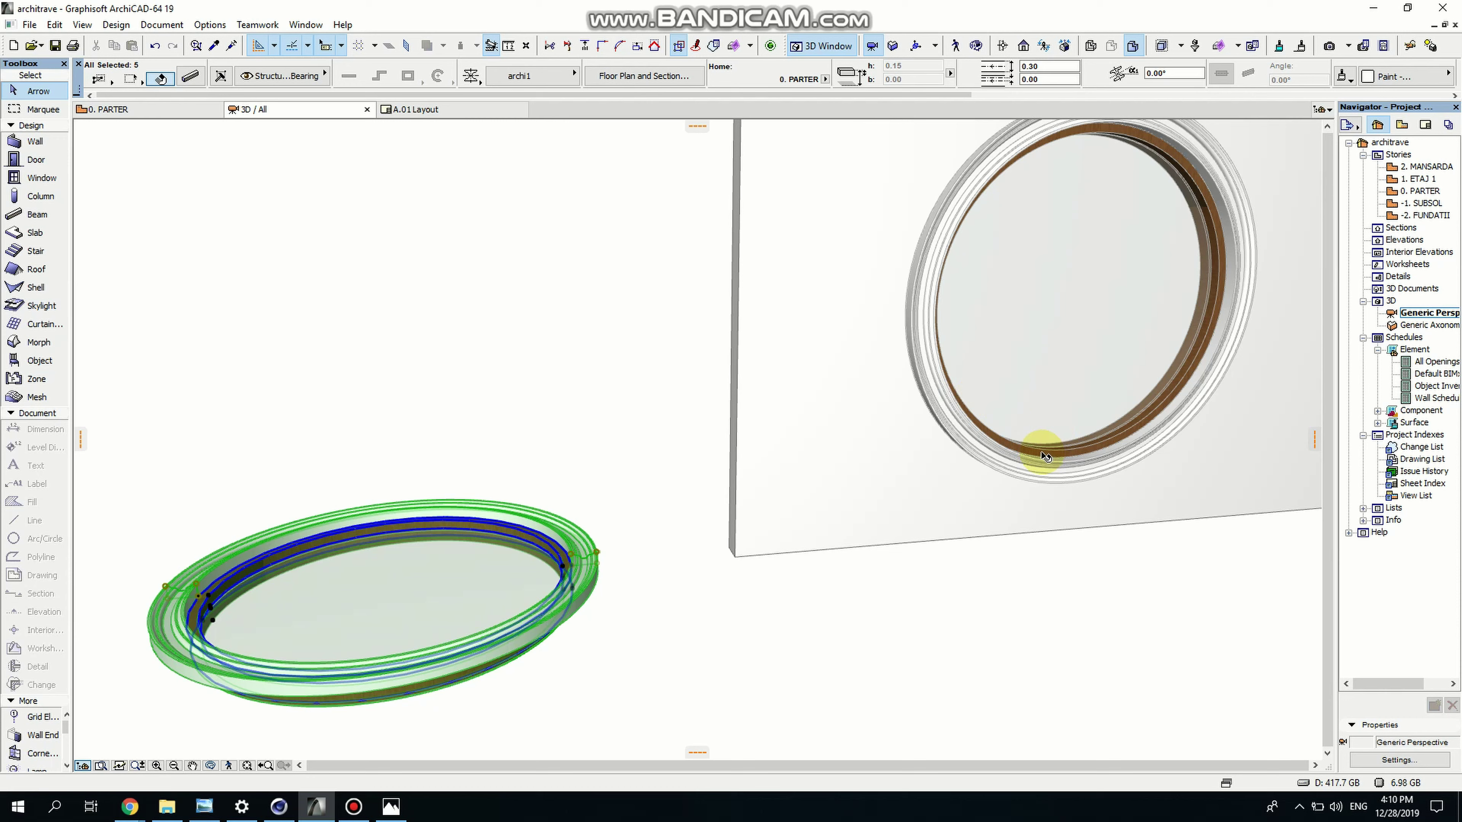
pyautogui.press('Delete')
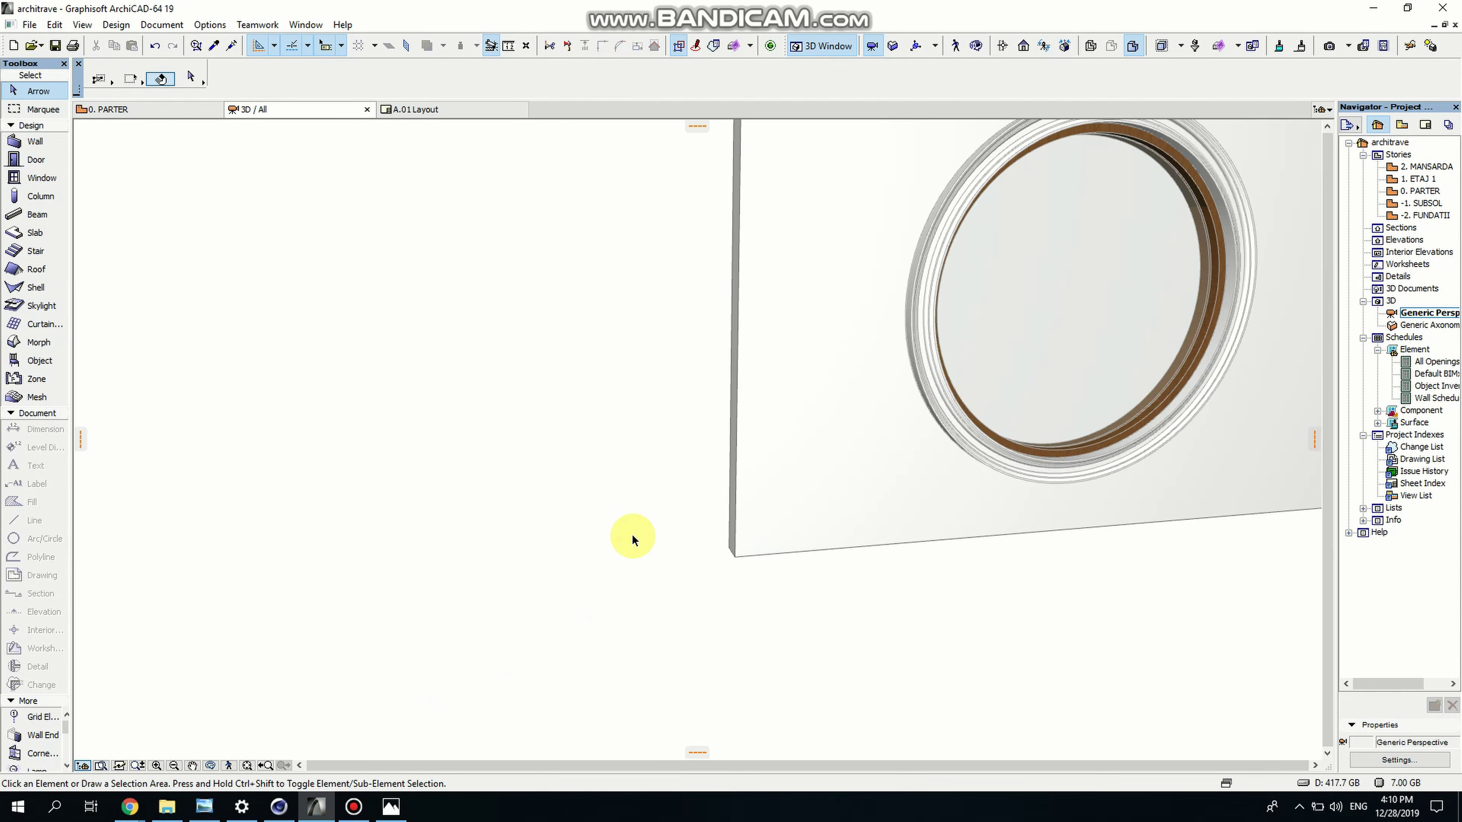
pyautogui.scroll(-3, 405, 533)
pyautogui.scroll(5, 1030, 308)
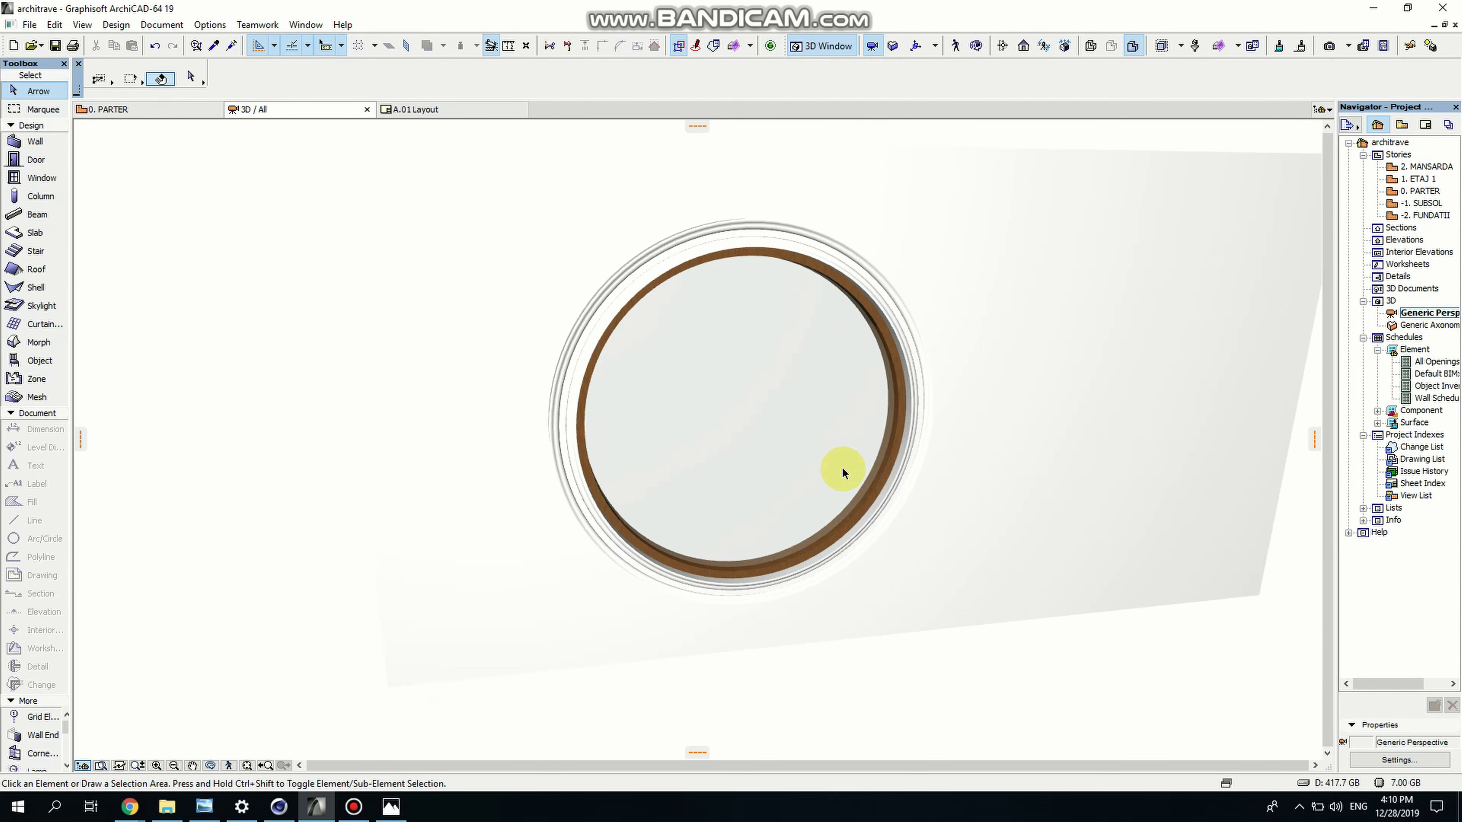